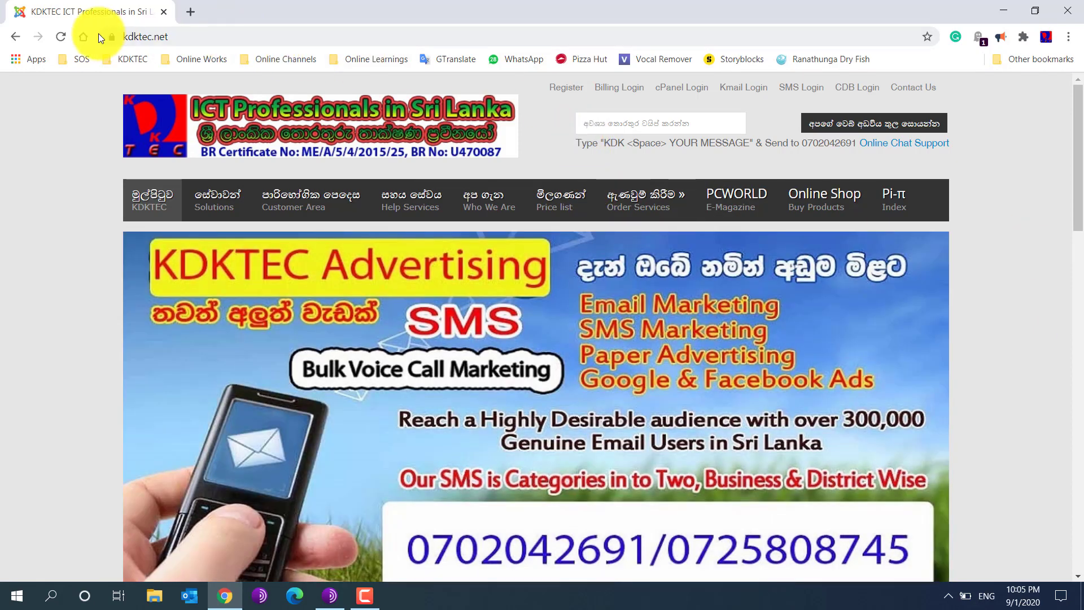
click(87, 33)
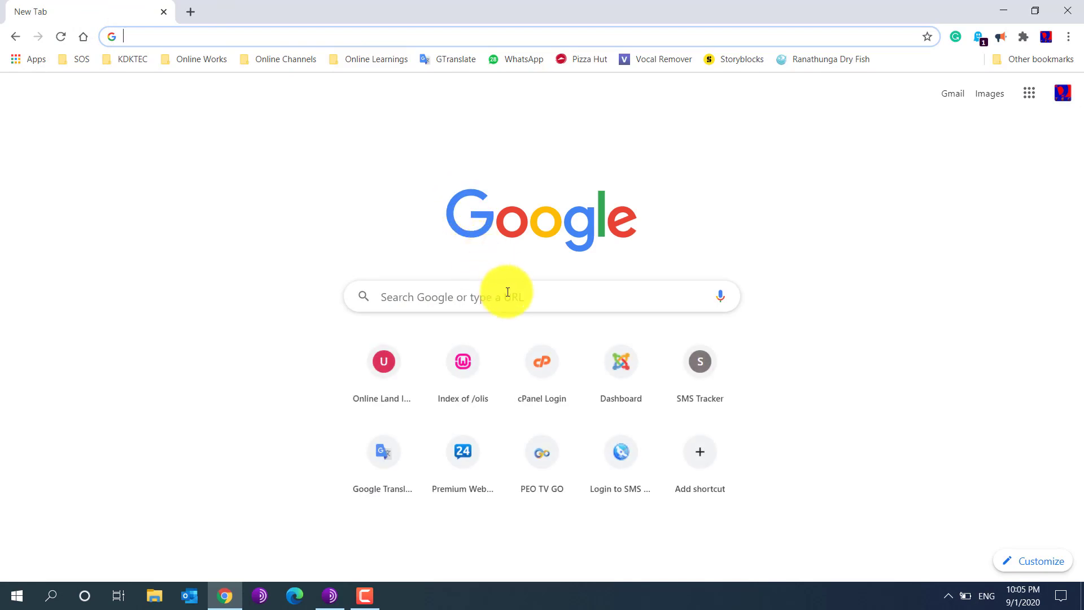
click(508, 293)
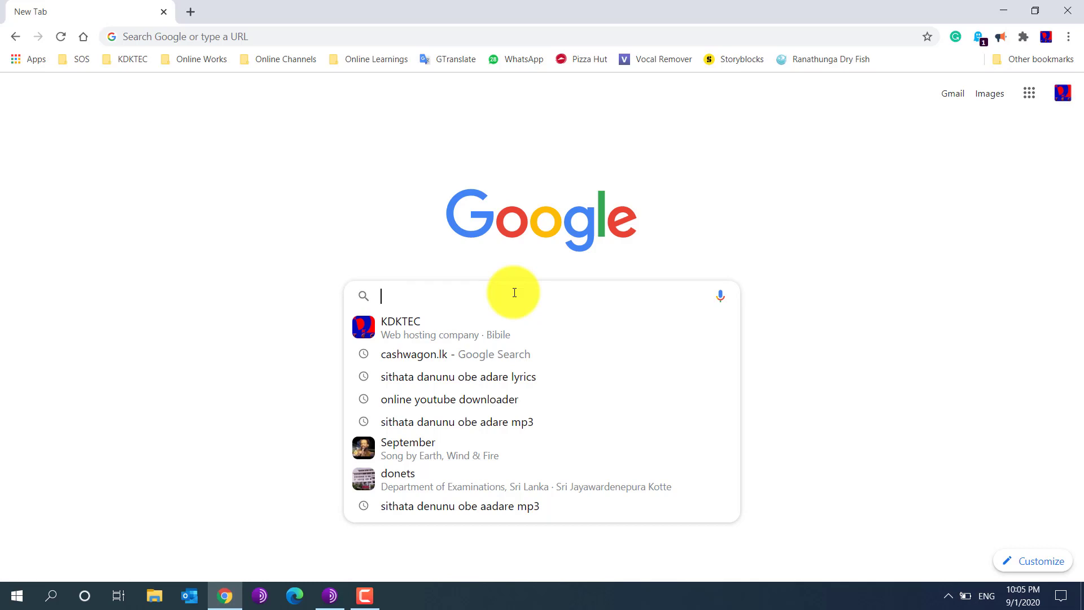
click(538, 35)
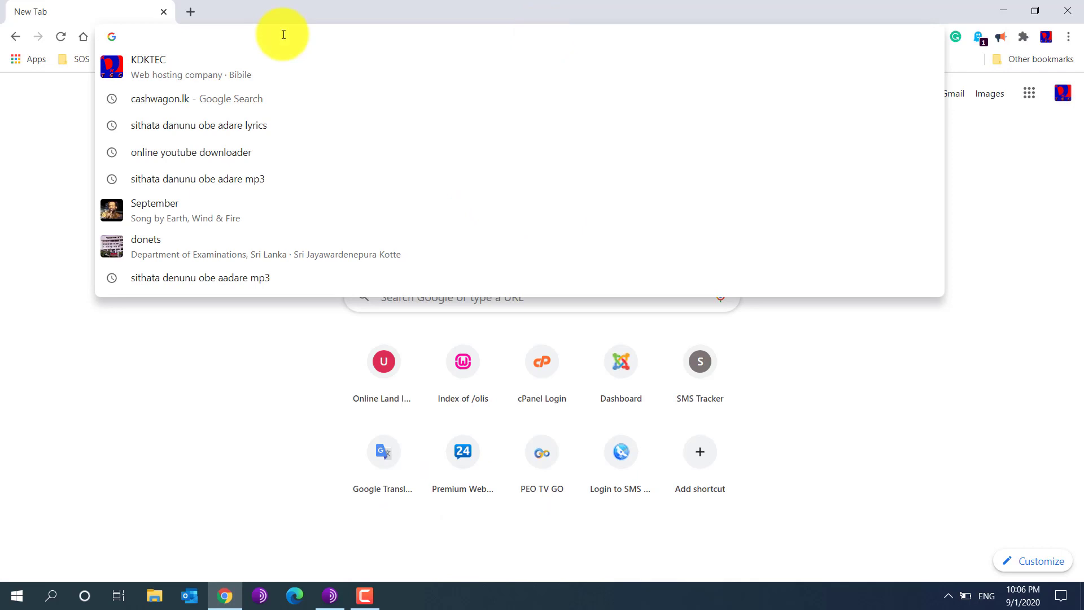
click(191, 343)
click(443, 297)
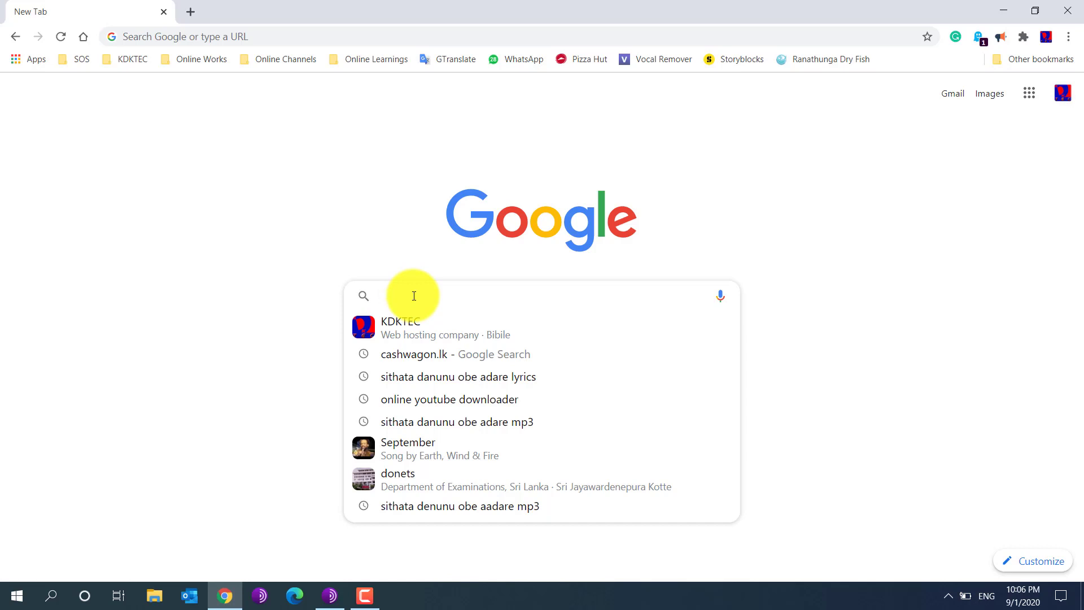
Step: Open the website uvaland.info in the browser
click(256, 36)
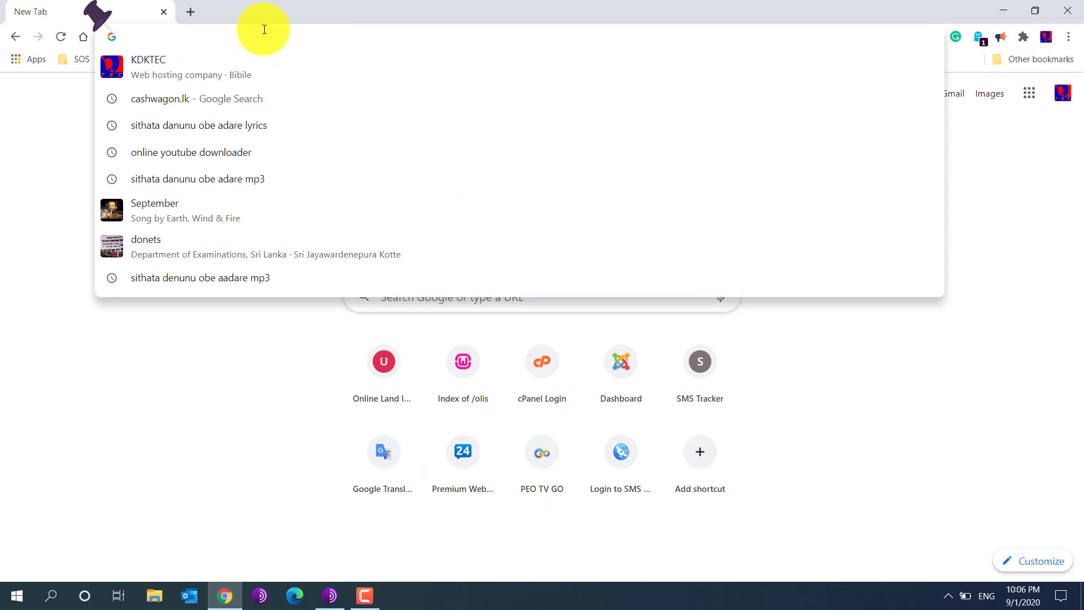
text(uvaland.info)
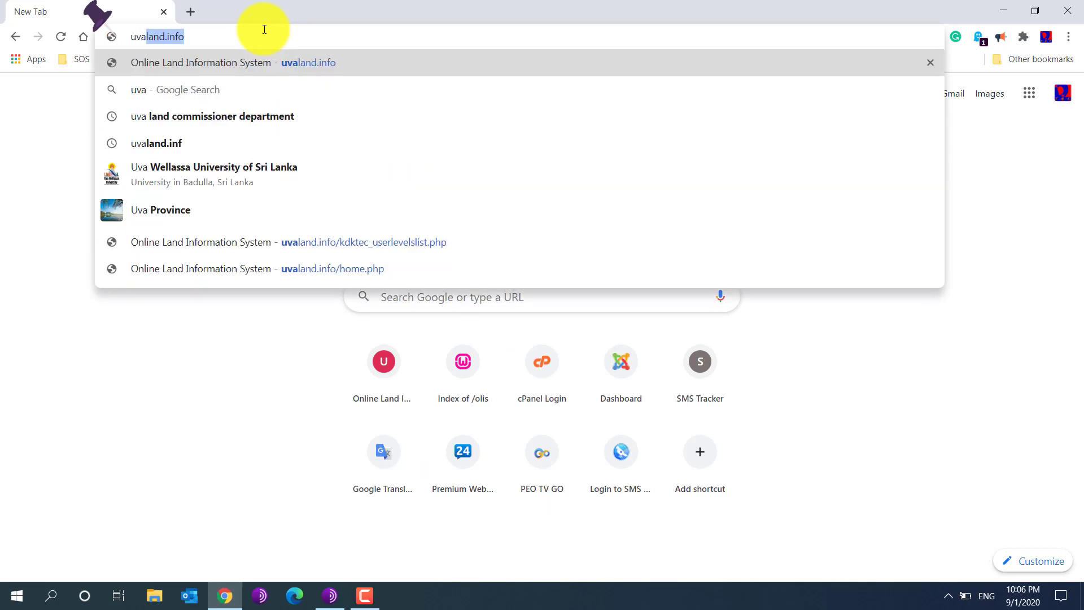
key(Right)
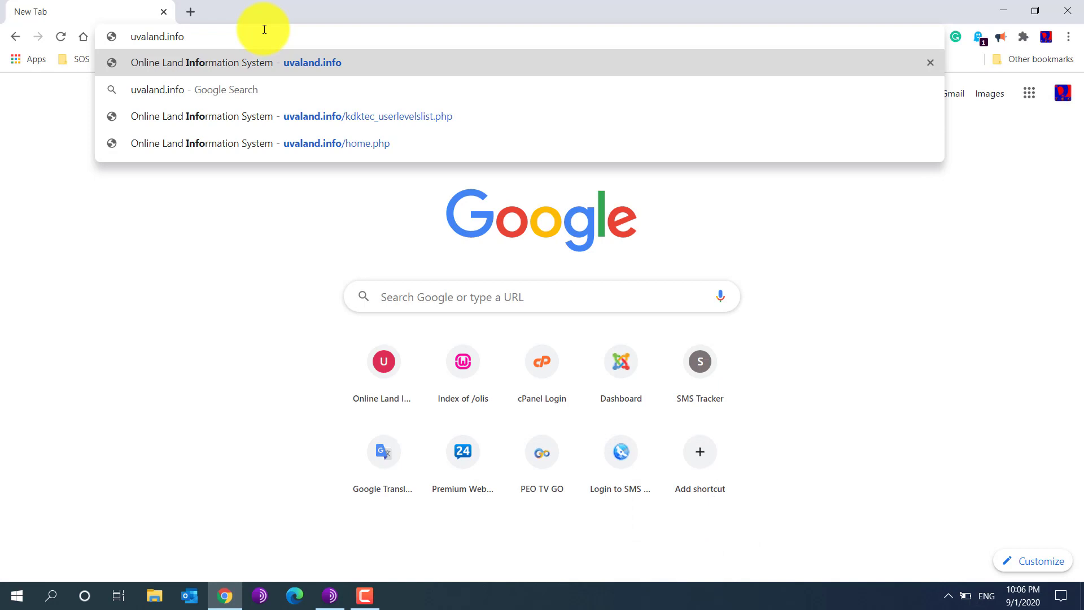
key(Return)
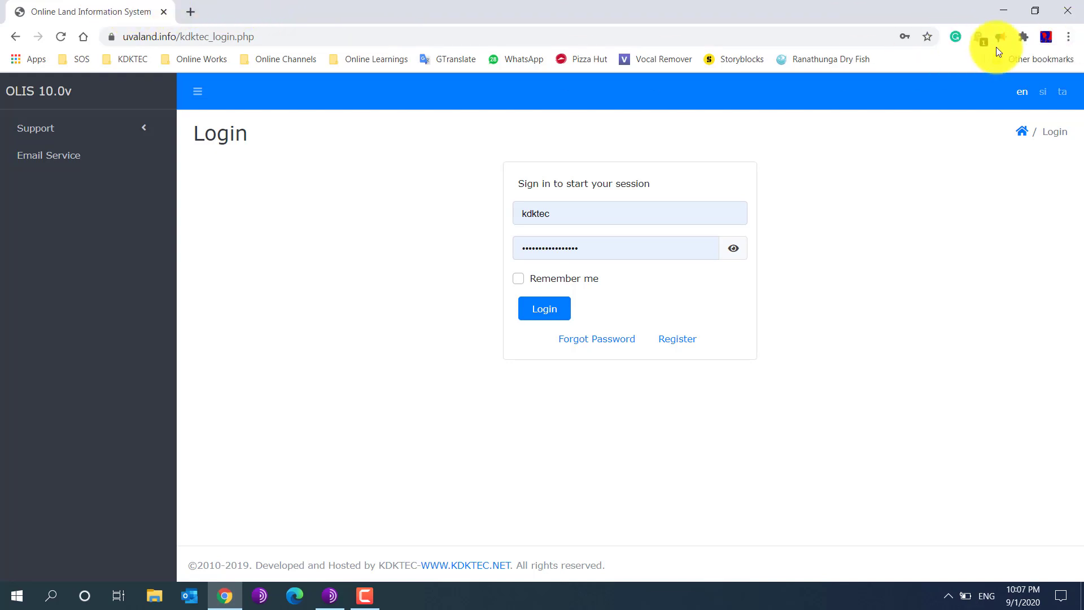
Step: Create a desktop shortcut for the login page, keeping the name Online Land Information System and enabling Open as window
click(1068, 37)
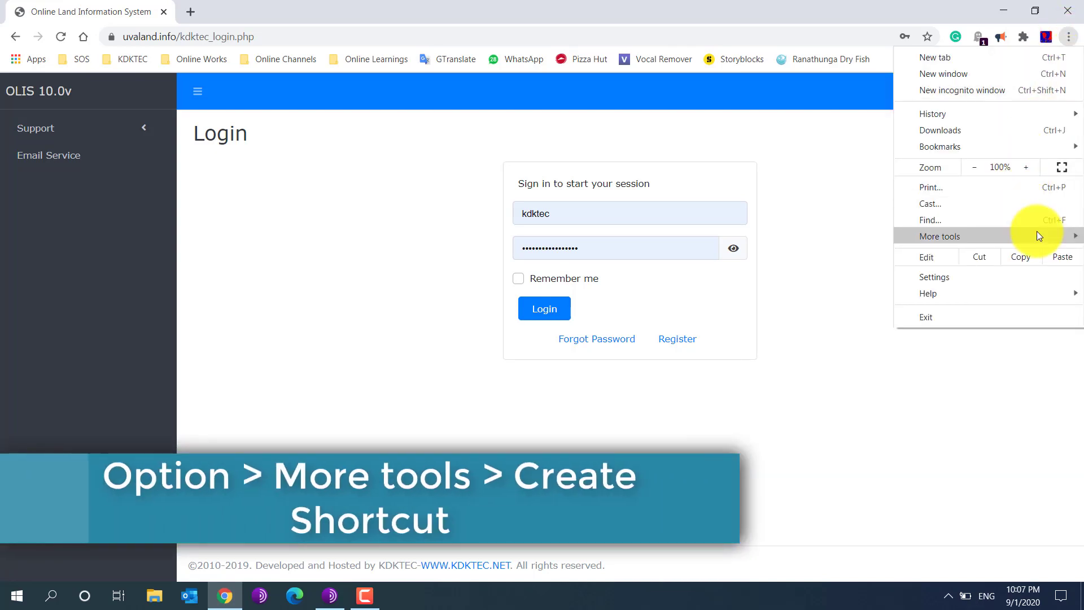
mouse_move(1038, 232)
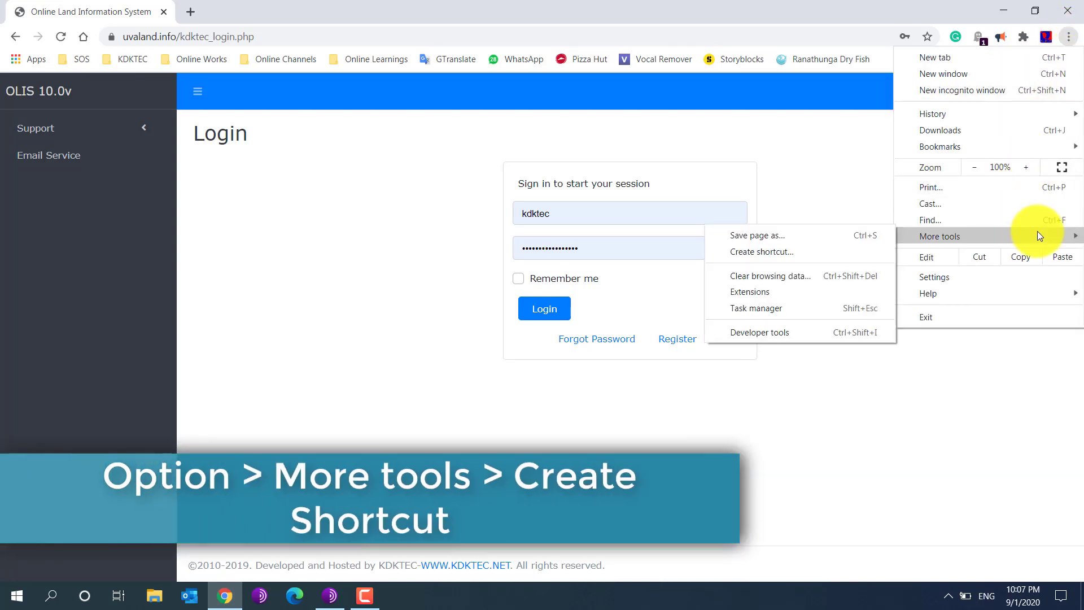
click(825, 252)
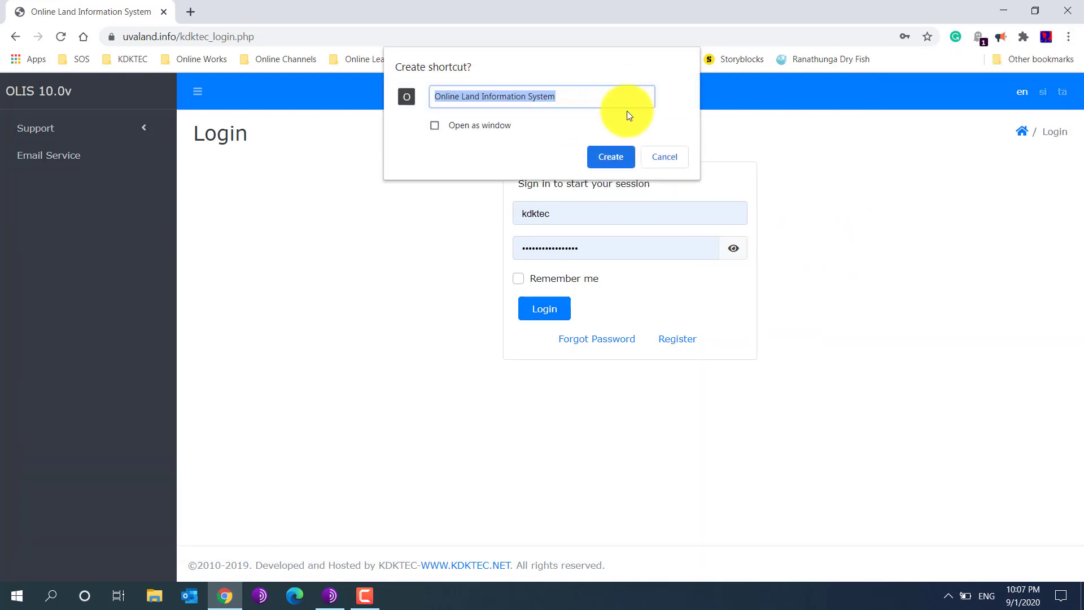
click(432, 128)
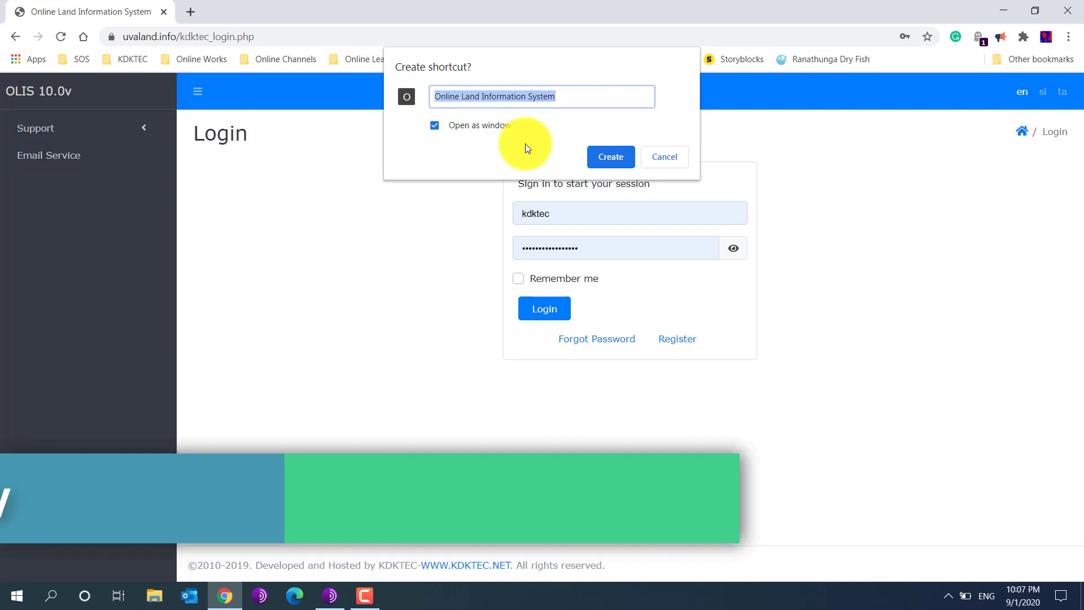
click(618, 156)
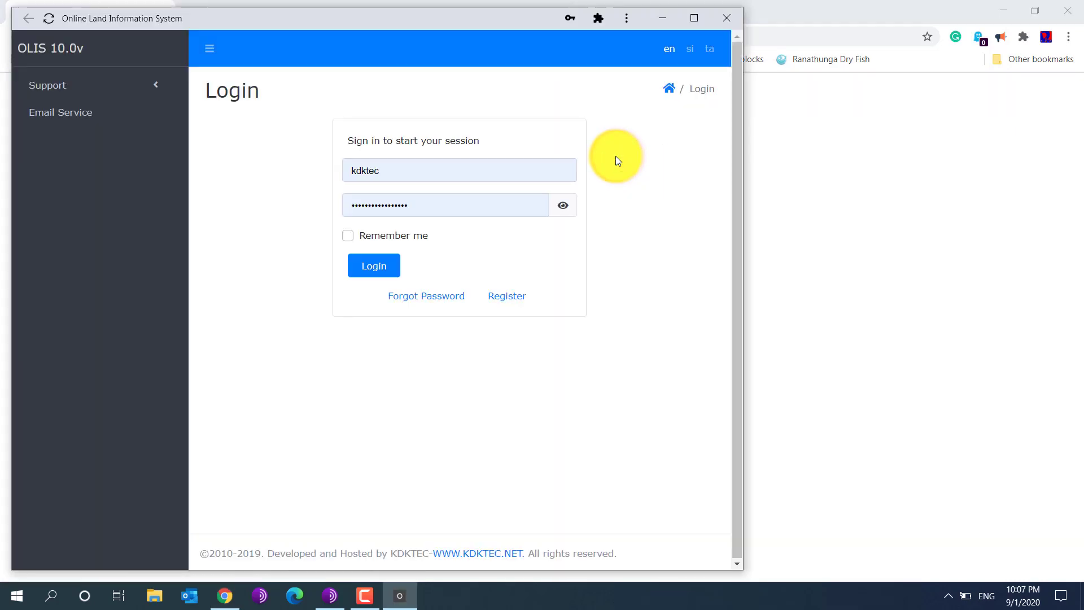
Step: Maximize the new Online Land Information System window, then clear it and the browser away to show the desktop
click(694, 18)
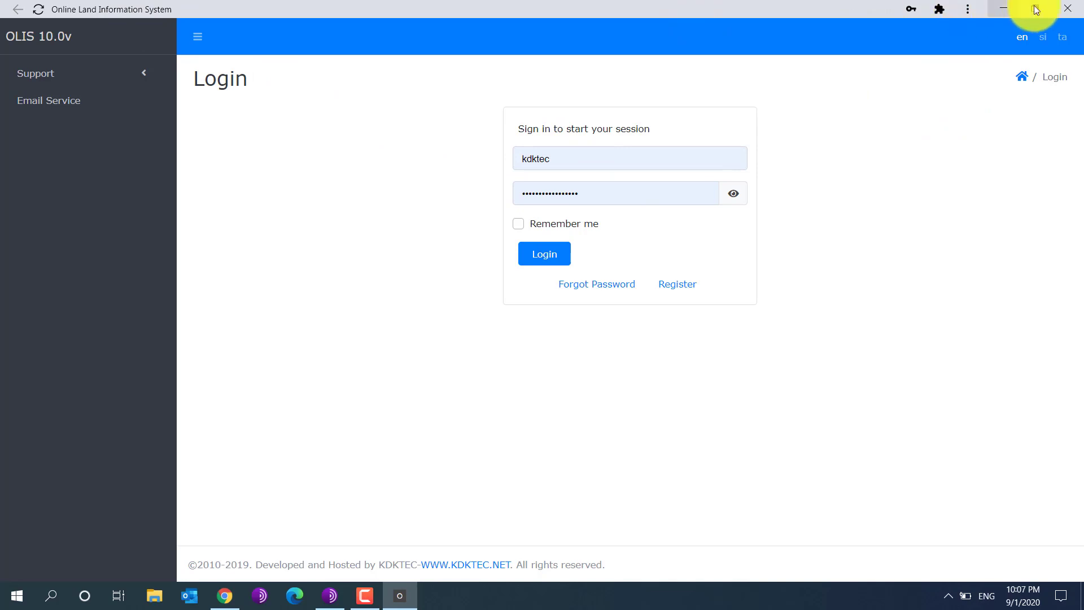
click(1004, 9)
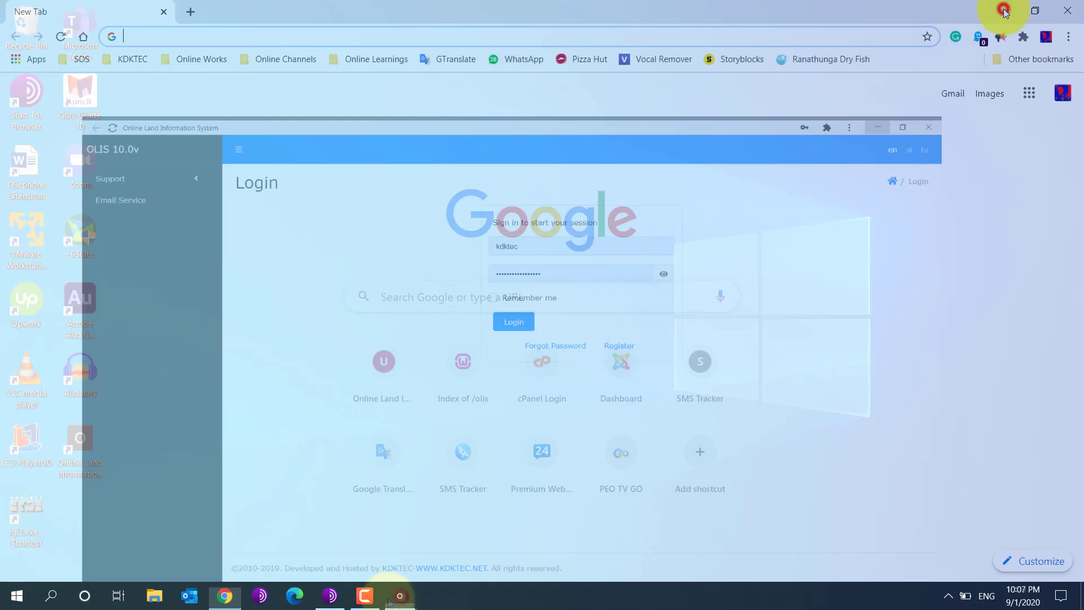
click(1069, 9)
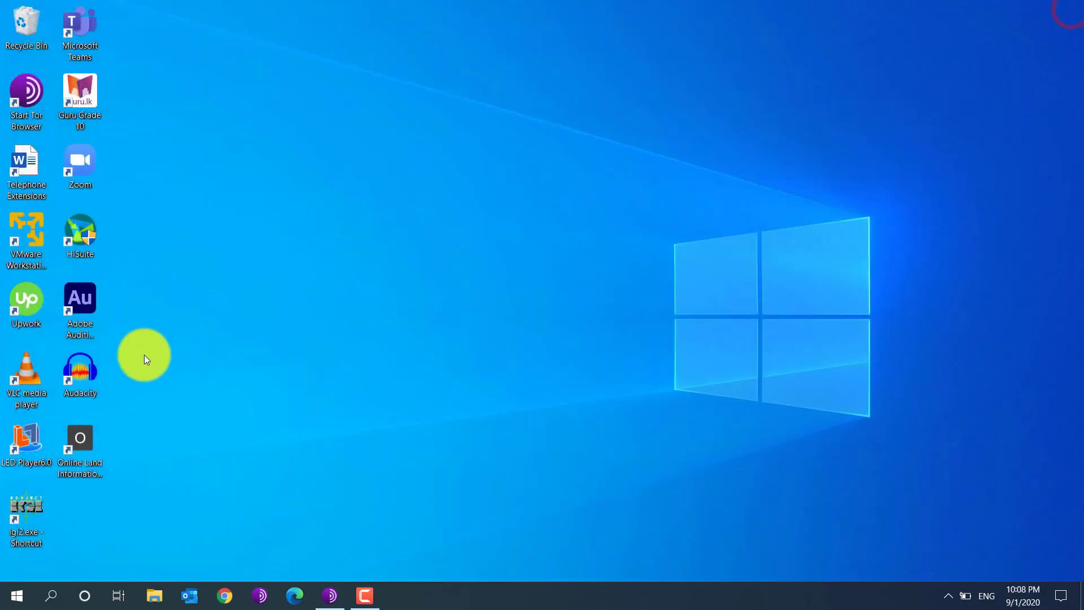
Step: Move the Online Land Information System shortcut to an empty area of the desktop and launch it
click(83, 441)
drag(82, 441, 458, 229)
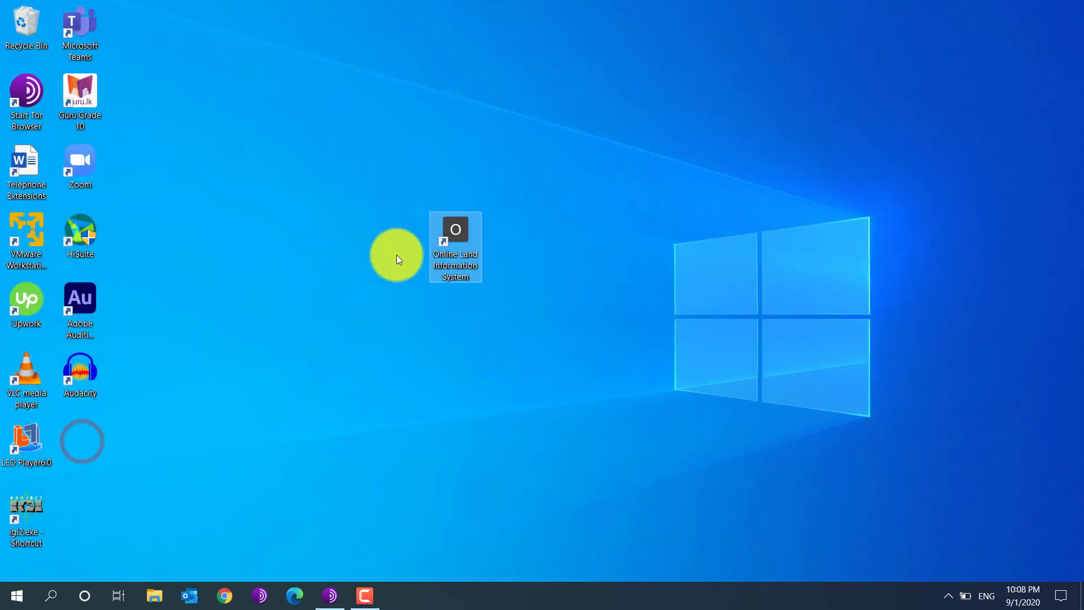
double_click(457, 228)
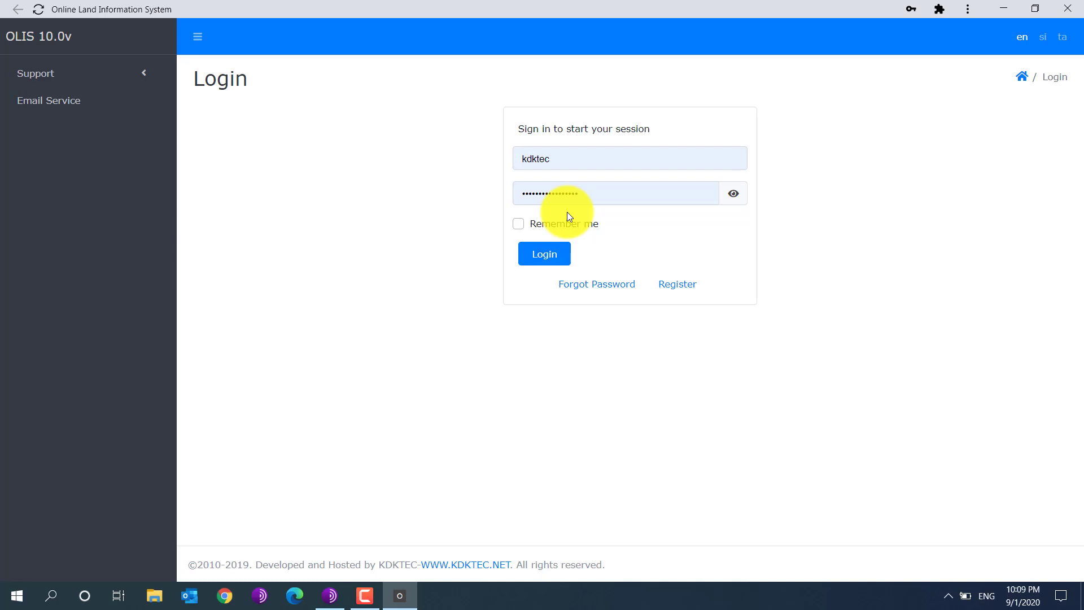
Step: View the Reset Password page and the Registration form, returning to the login page after each
click(609, 289)
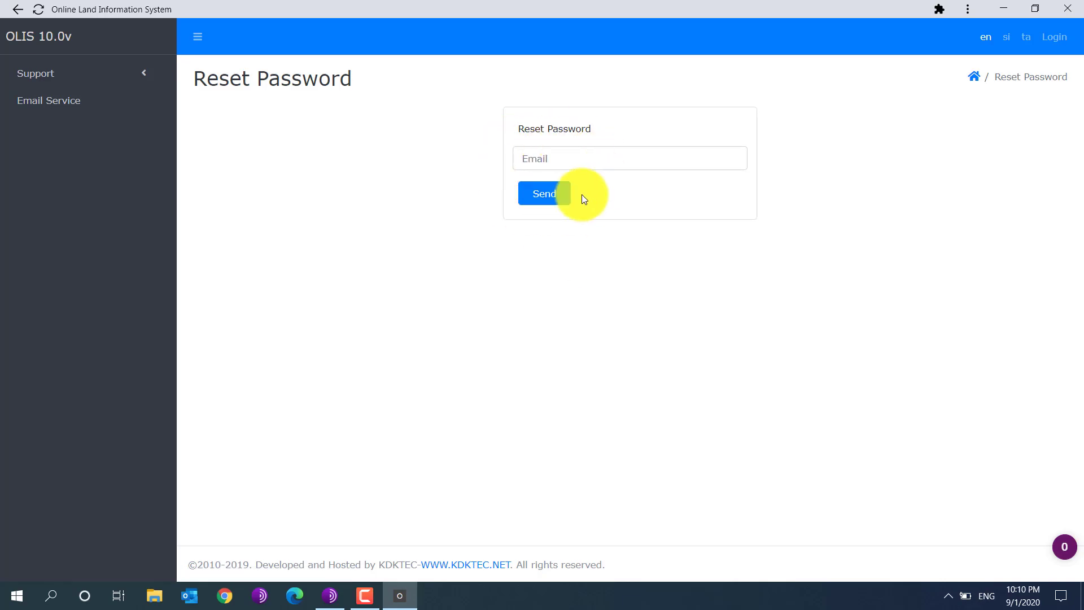
click(1056, 37)
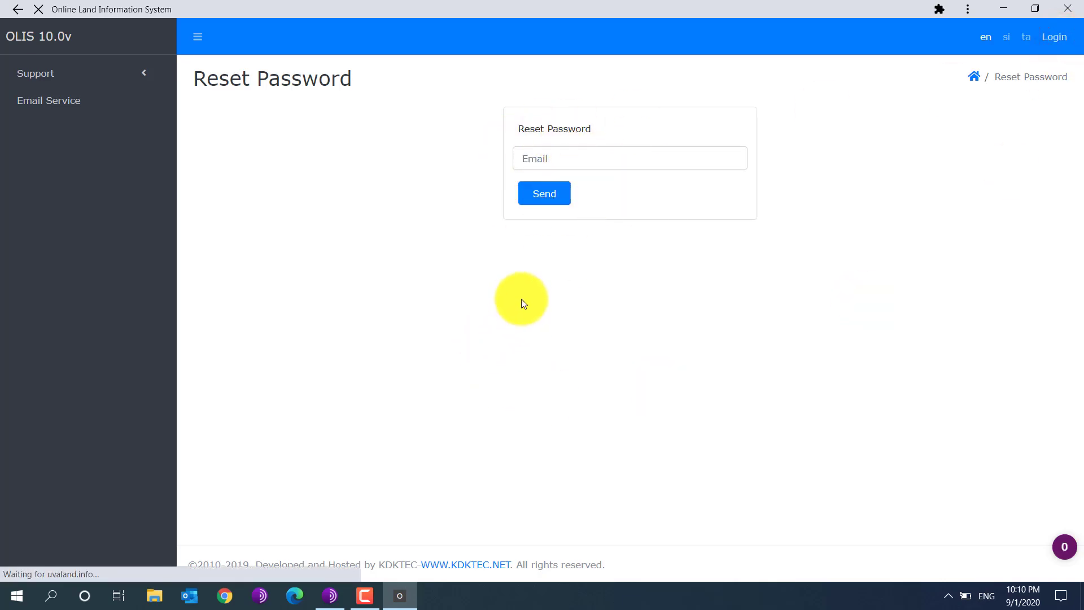
click(1060, 37)
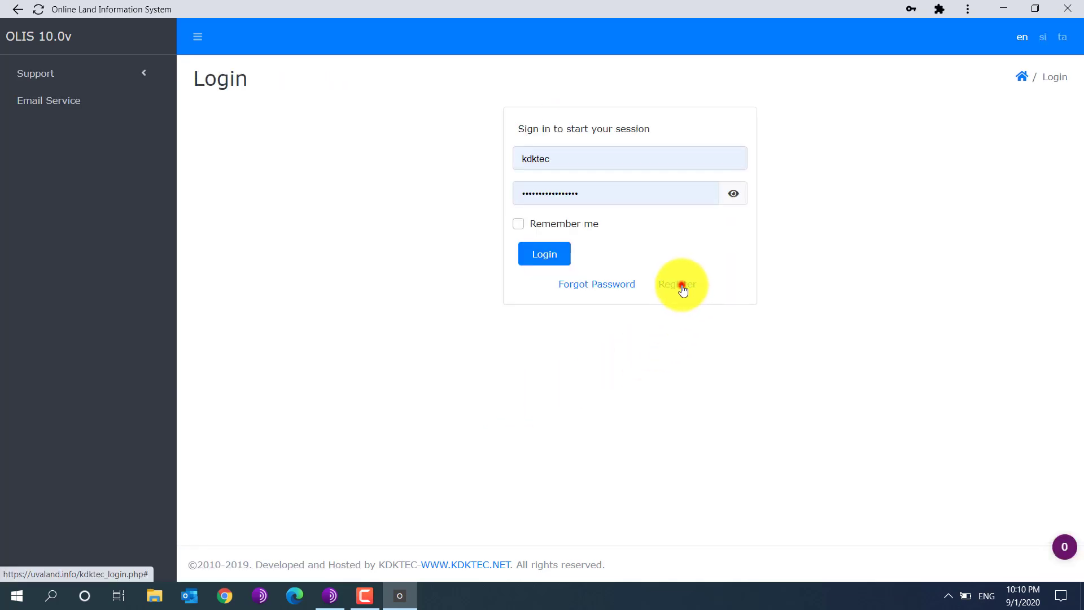
click(684, 288)
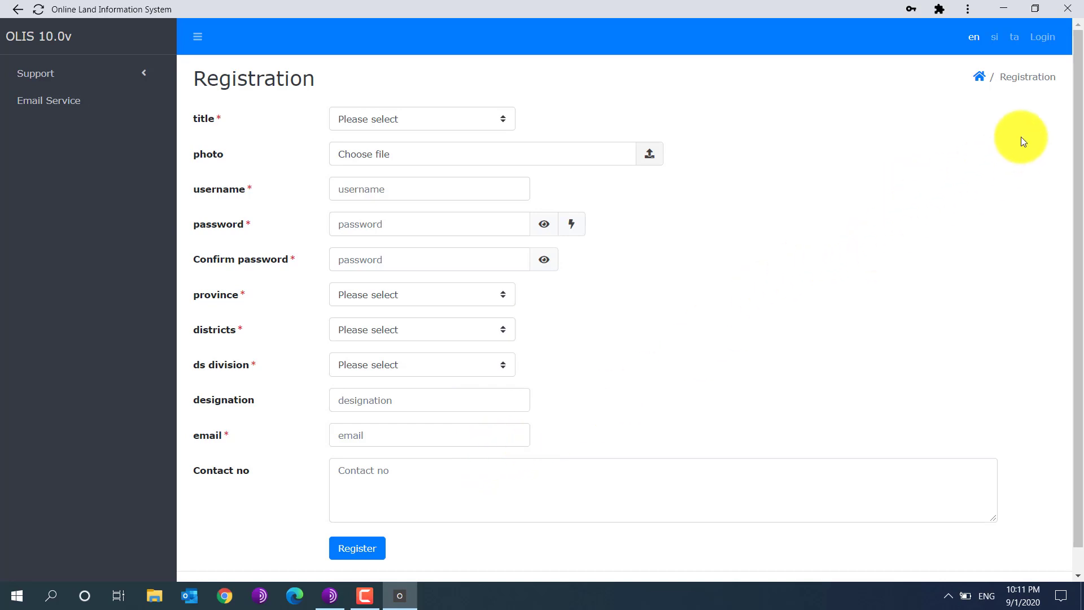
click(1044, 39)
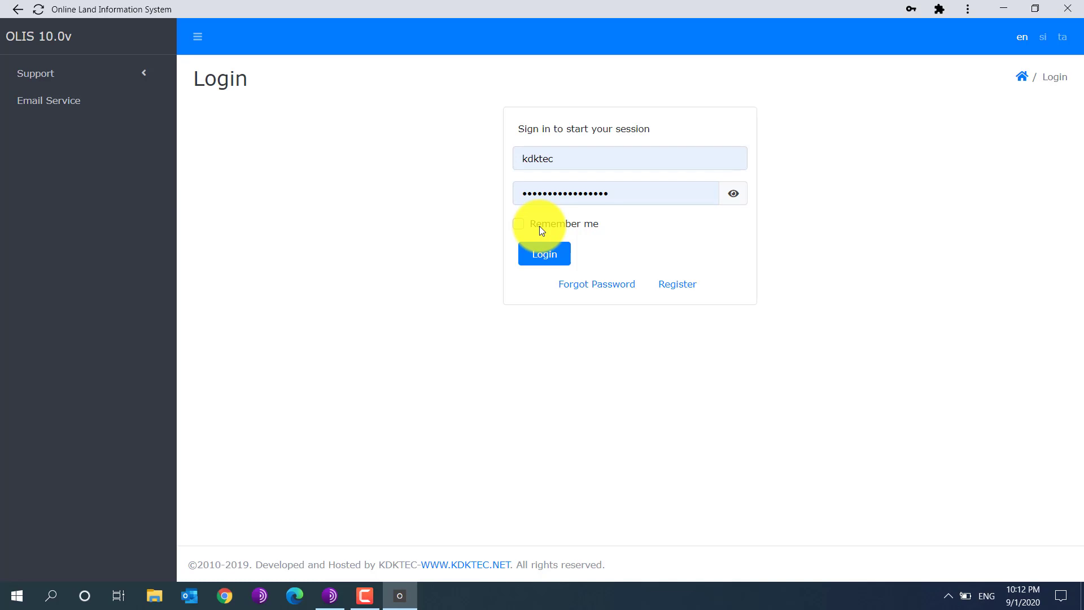
Step: Log in to the system with the credentials already filled in
click(548, 257)
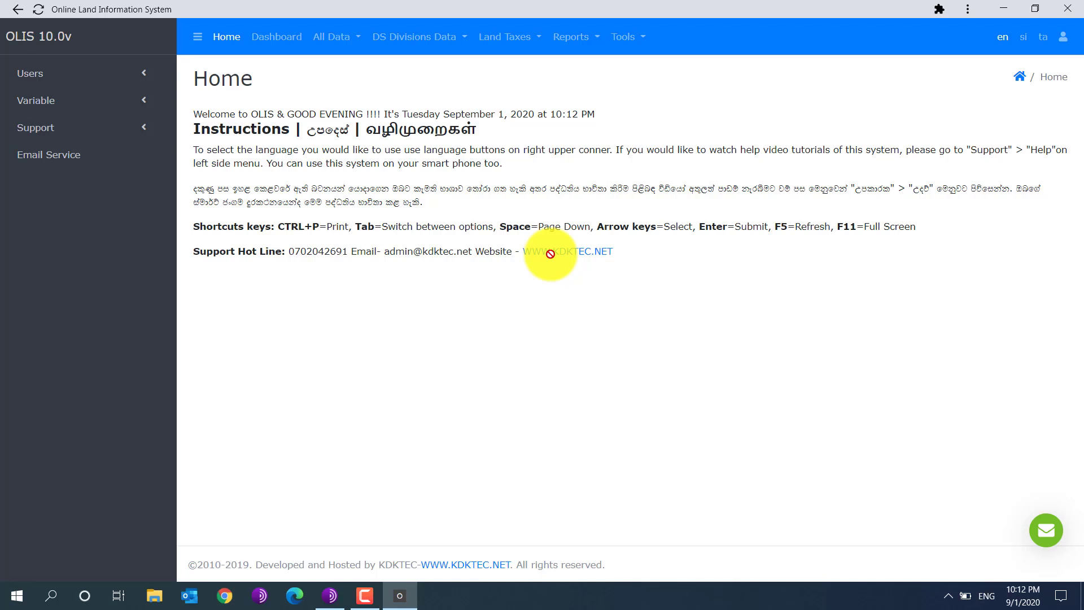
Step: Look through the entries of the Users, Variable and Support sections in the navigation
click(53, 155)
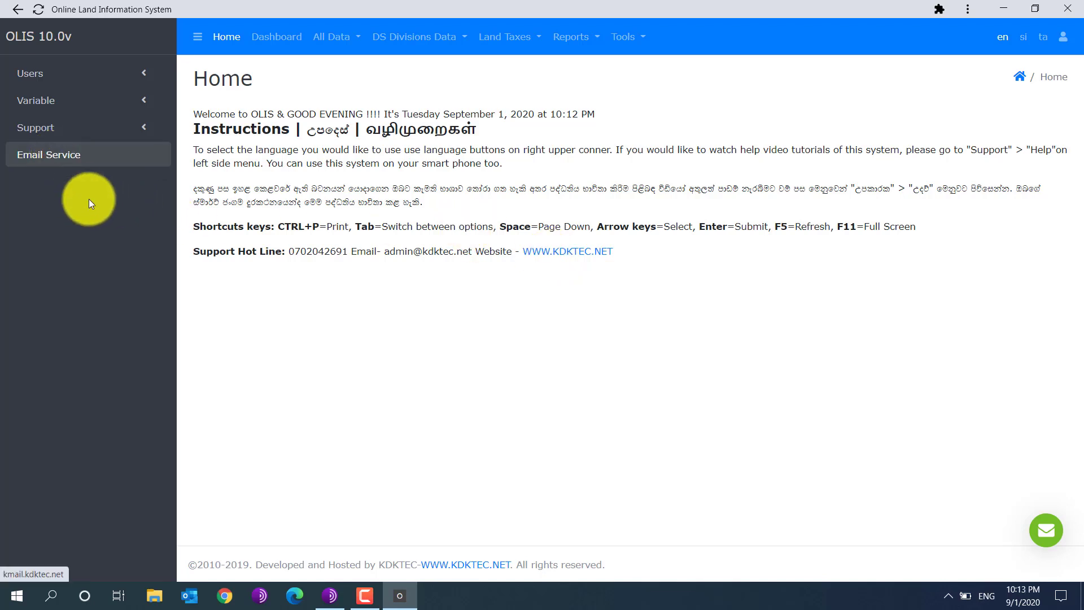
click(119, 73)
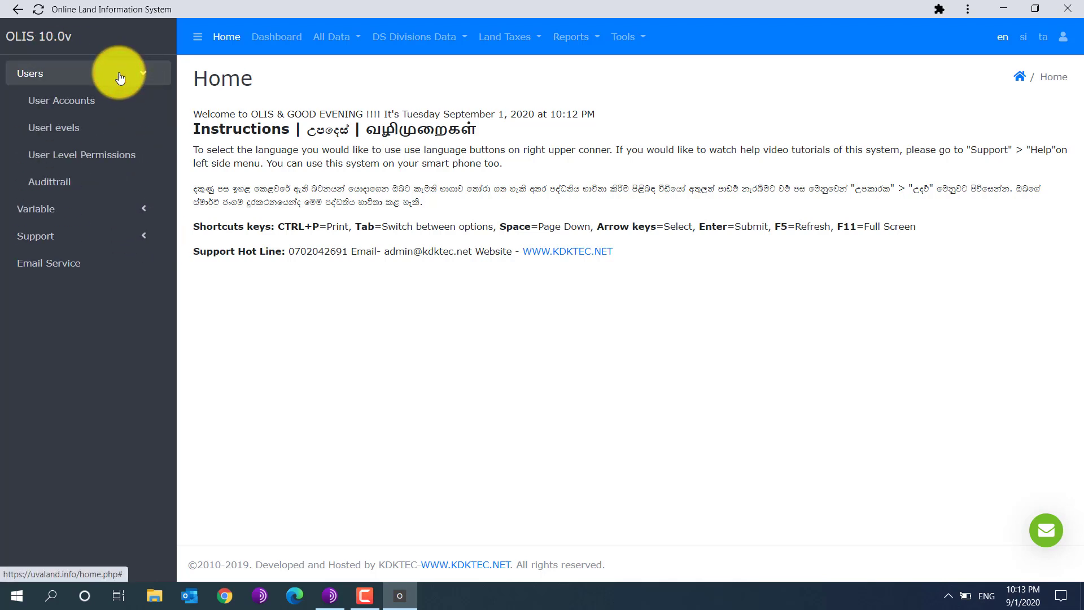
click(120, 72)
click(129, 102)
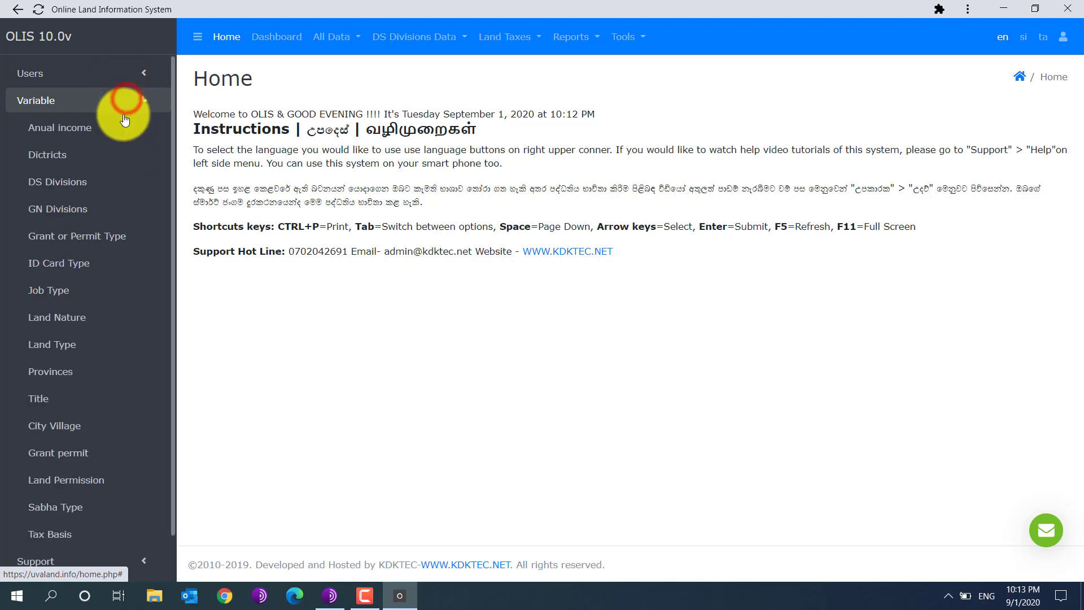
click(137, 102)
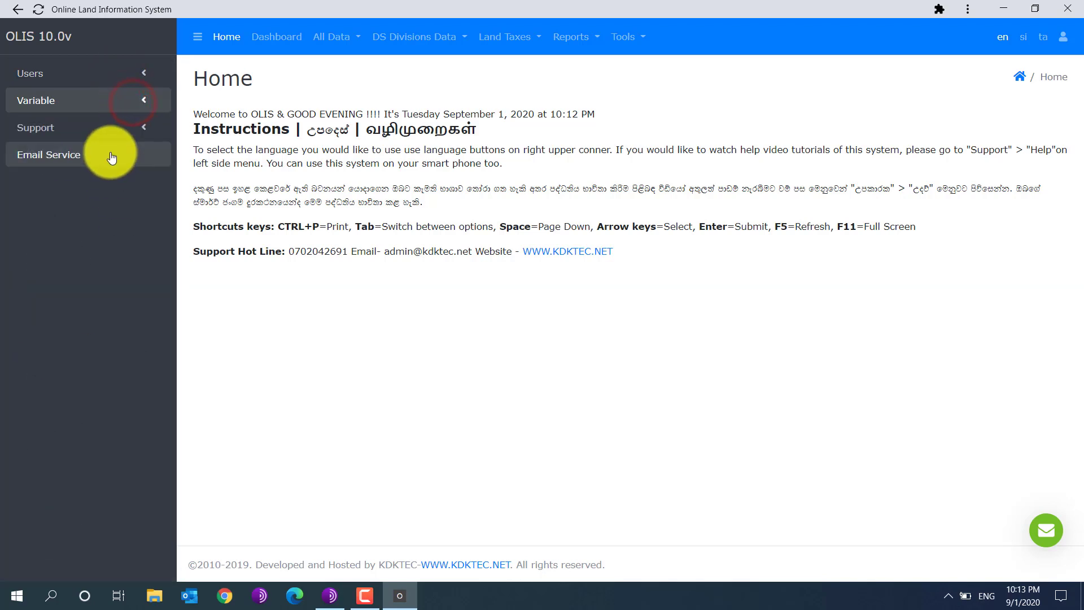
click(106, 128)
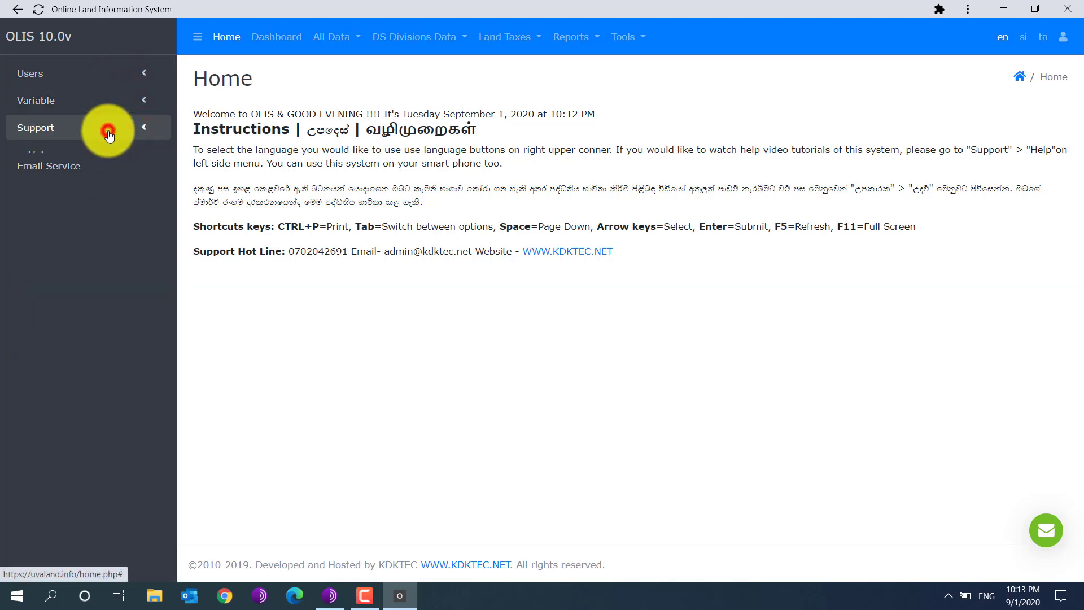
click(119, 68)
click(118, 210)
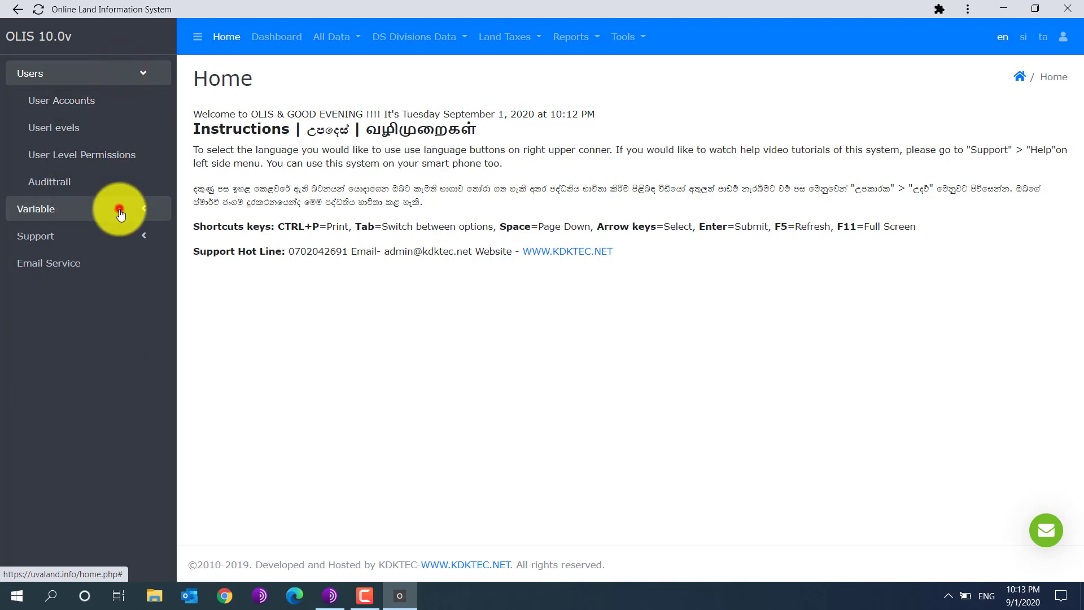
Step: View the permissions of the Welimada user level on page 2 of the User Levels list
click(86, 73)
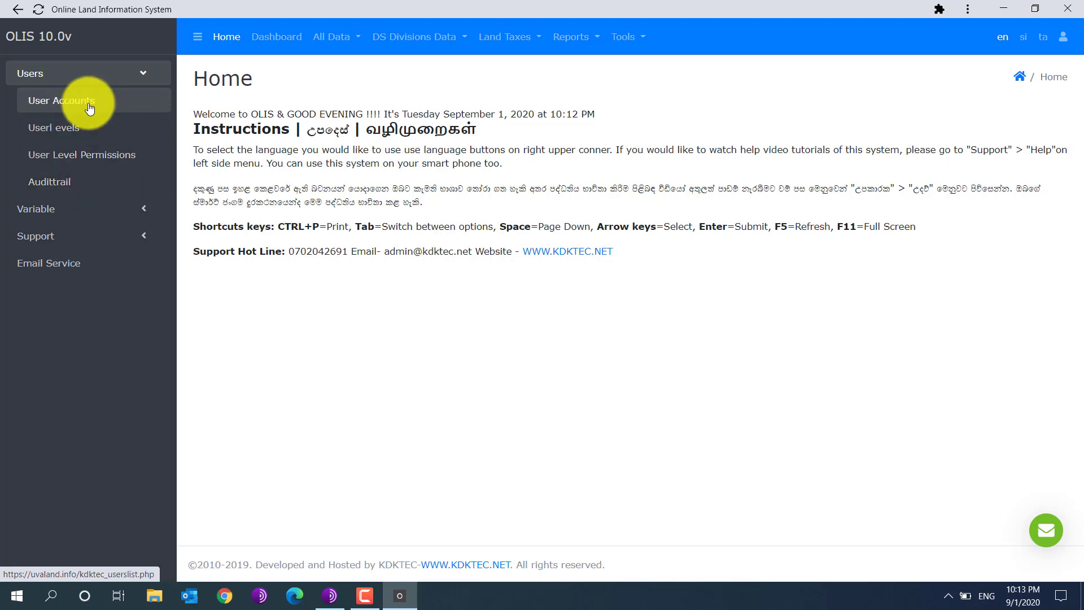
click(87, 132)
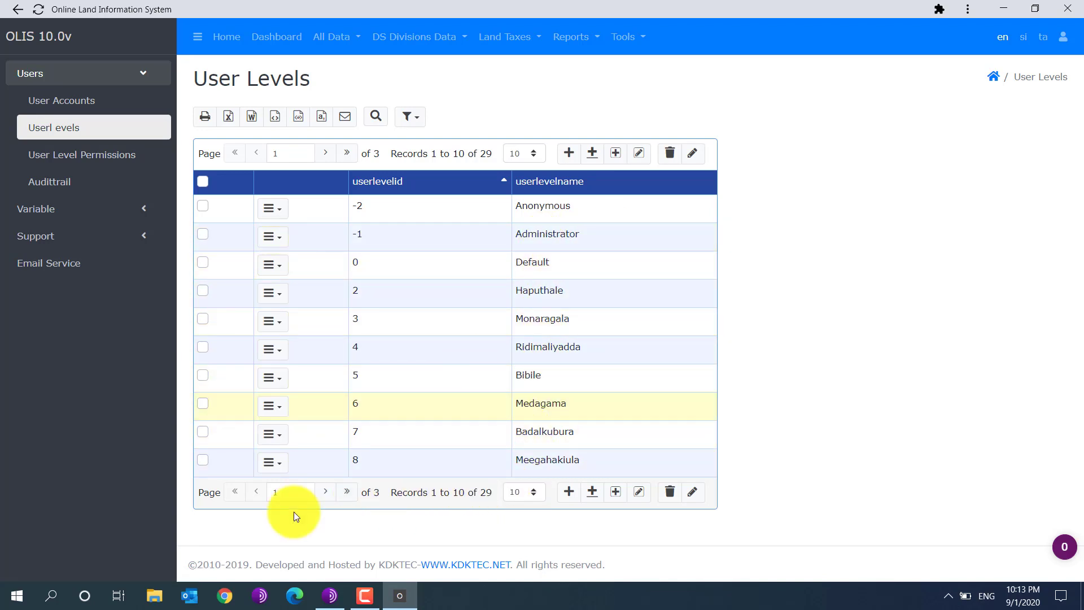
click(329, 494)
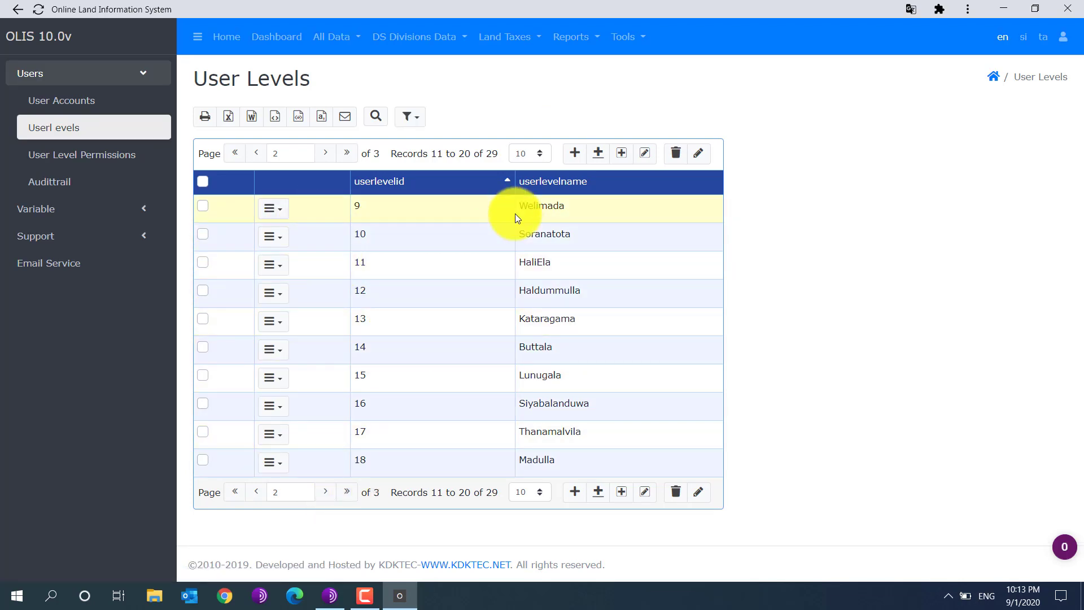
click(282, 212)
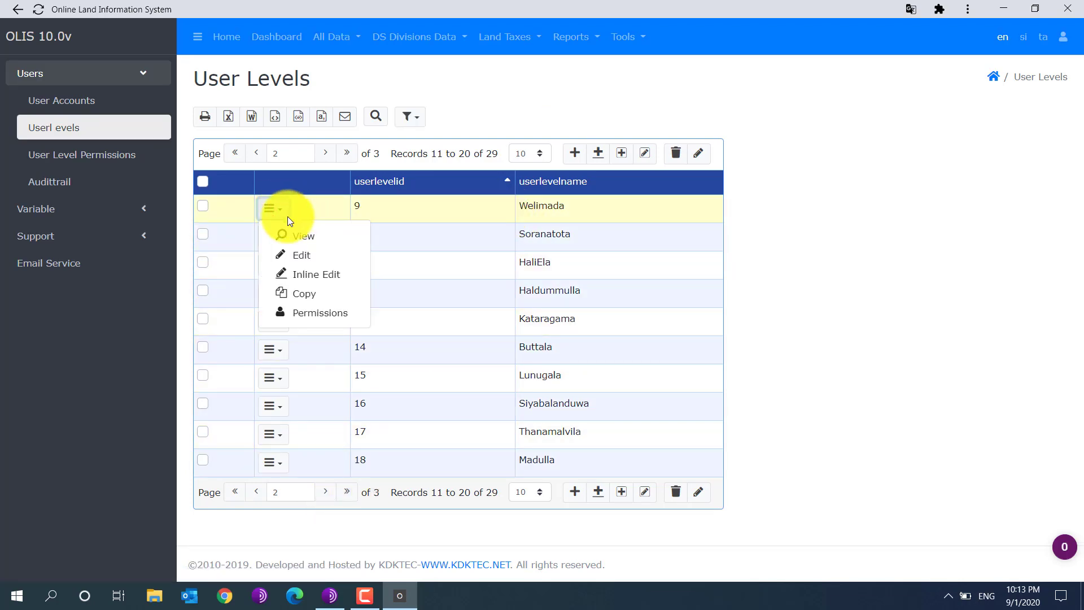
click(321, 315)
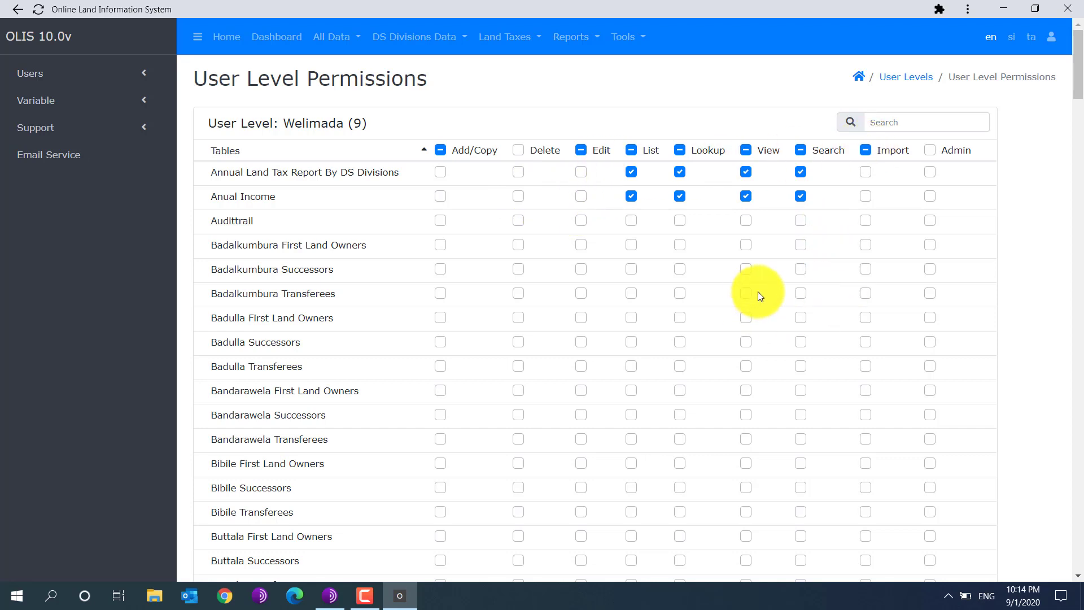
Step: Grant the Welimada user level the List, Lookup, View and Search permissions on the Dashboard table
scroll(761, 291, down, 7)
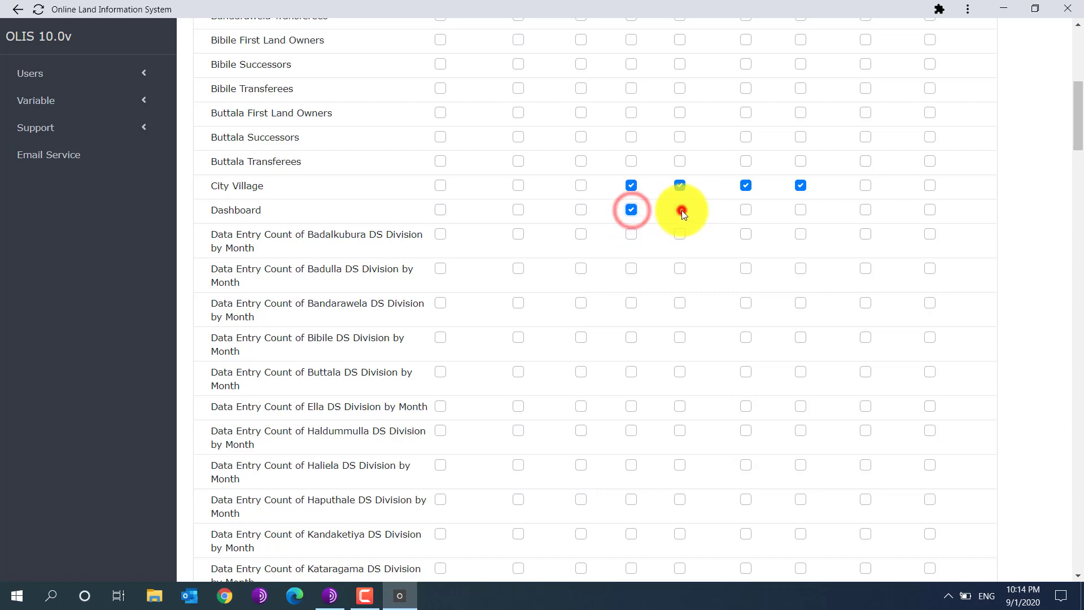
click(680, 209)
click(746, 209)
click(801, 210)
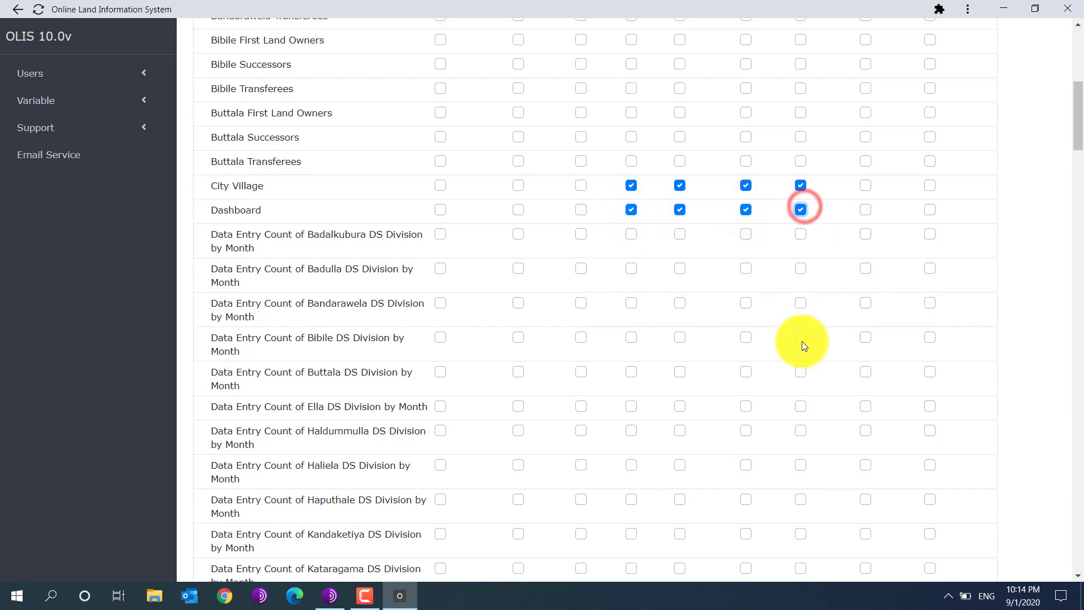
Step: Examine the Welimada user level's permissions across all tables, including the DS Welimada Report, land tax and Welimada owner tables
scroll(805, 341, down, 5)
scroll(805, 341, down, 9)
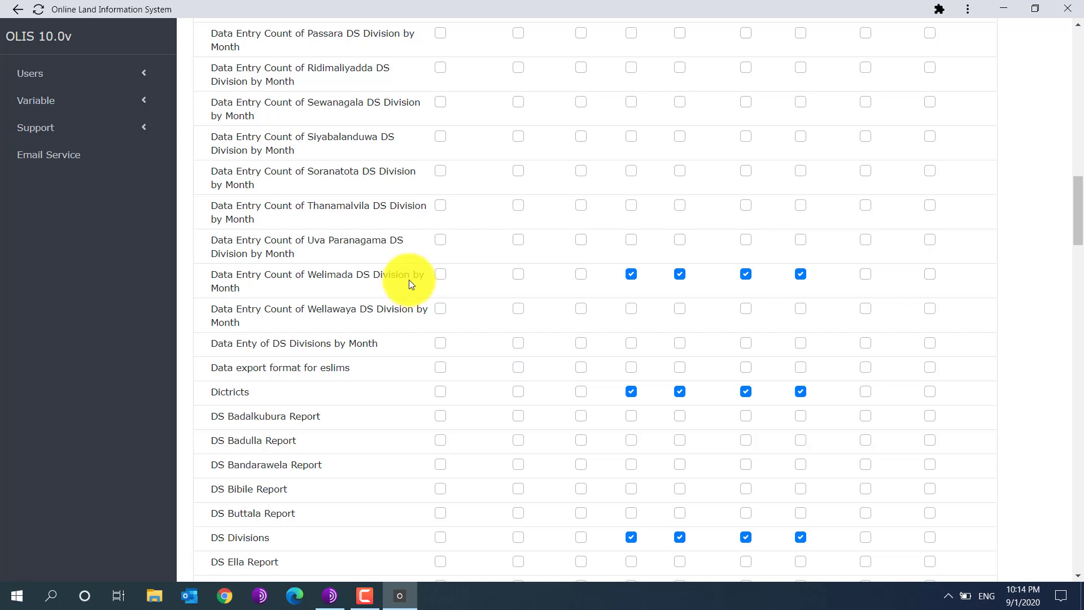
scroll(780, 396, down, 3)
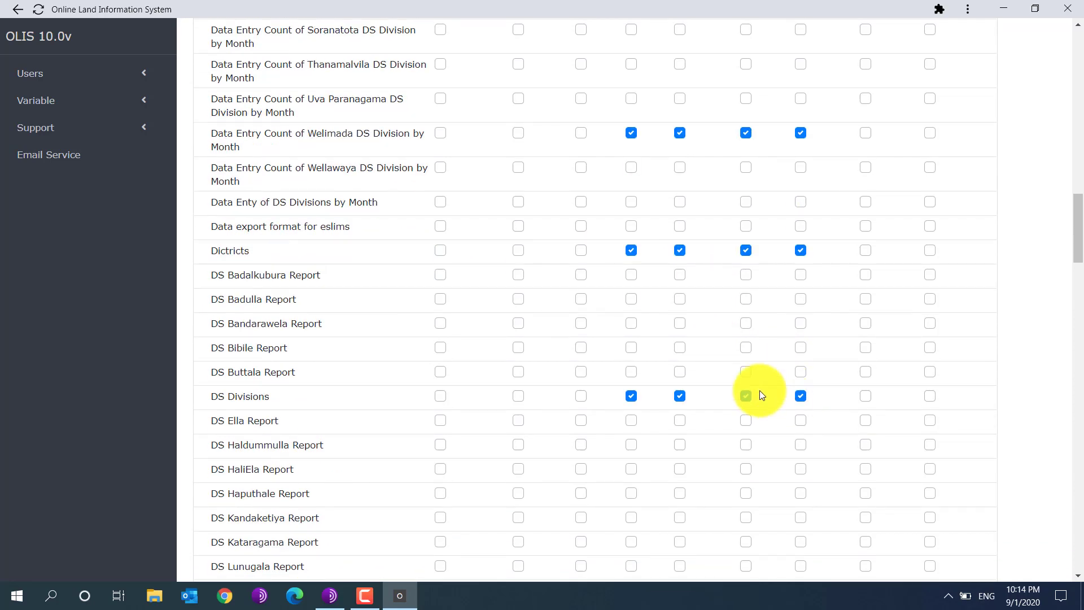
scroll(723, 362, down, 3)
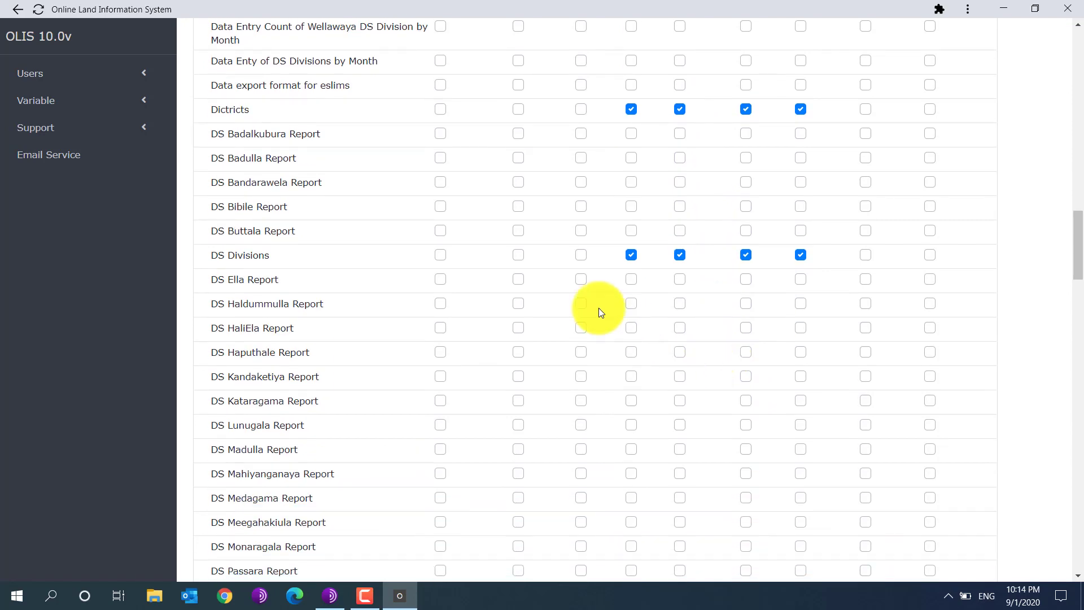
scroll(697, 282, down, 13)
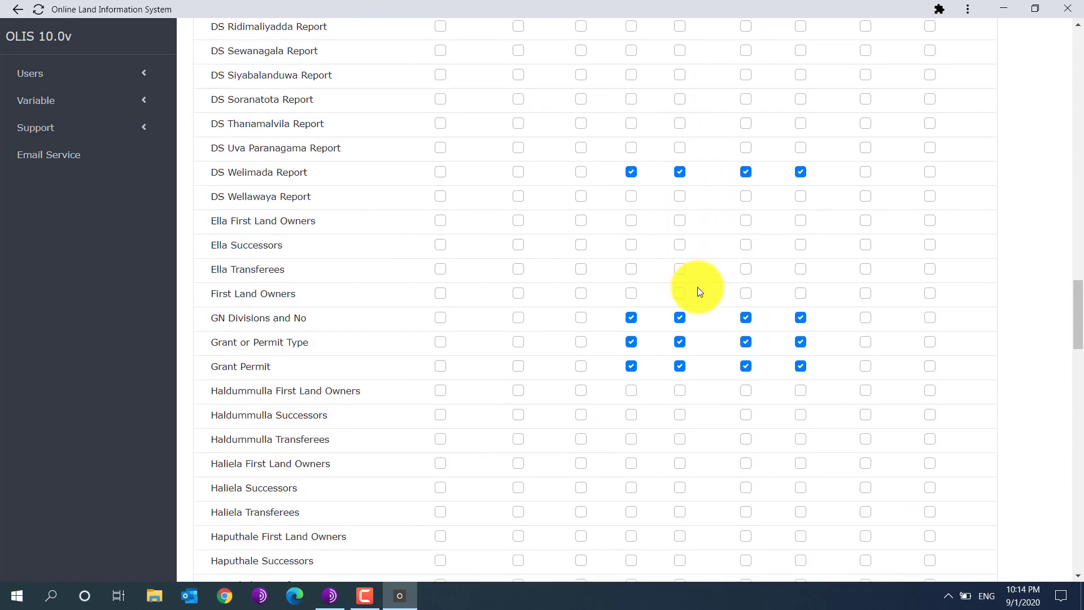
scroll(697, 287, down, 17)
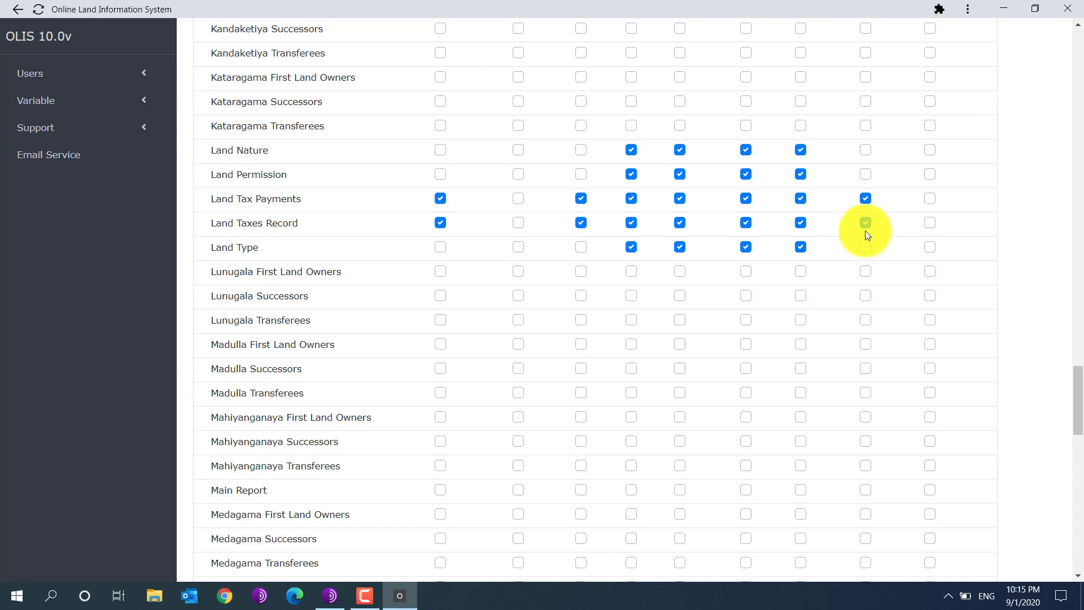
scroll(866, 232, down, 12)
scroll(867, 240, down, 7)
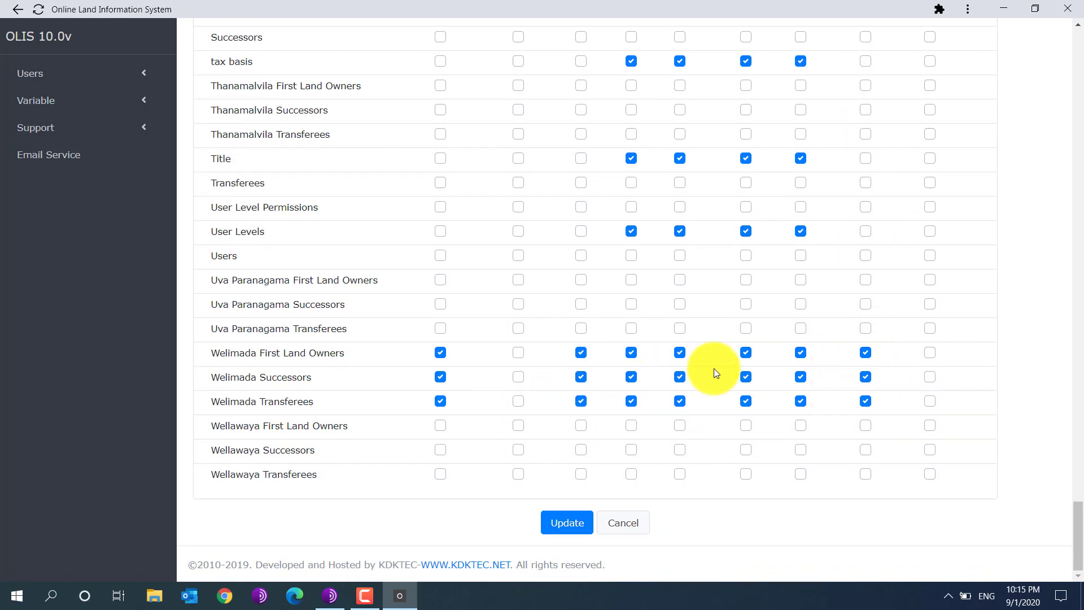
scroll(869, 286, up, 20)
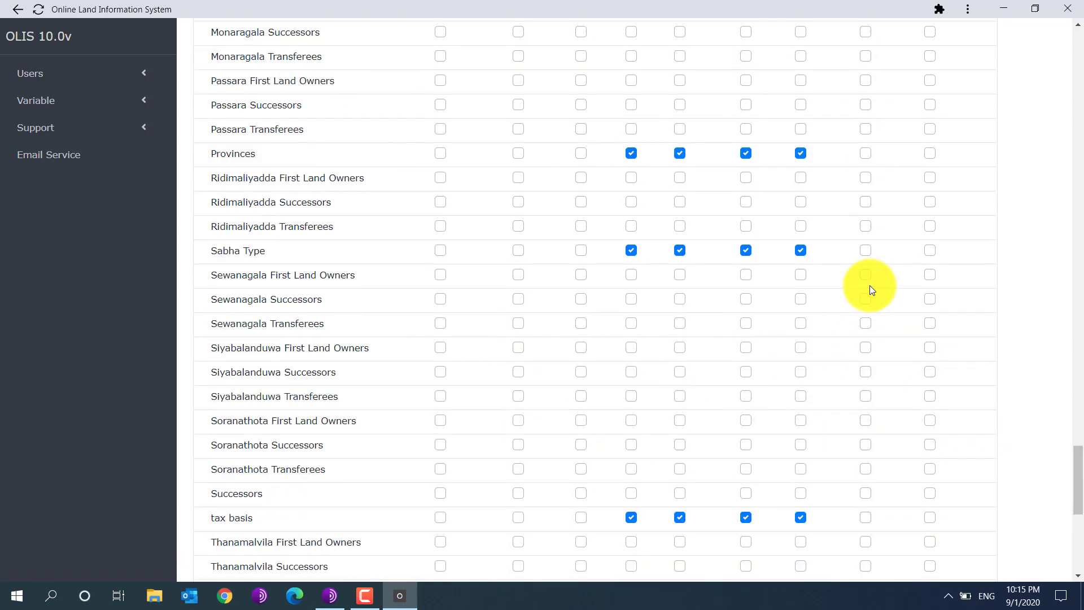
scroll(868, 285, up, 20)
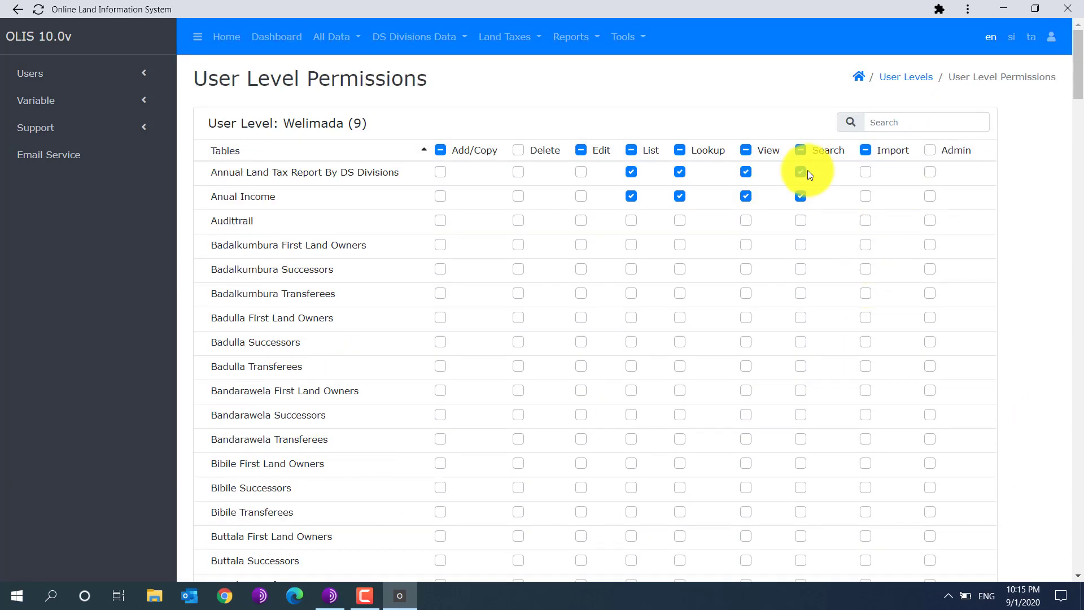
scroll(550, 255, down, 20)
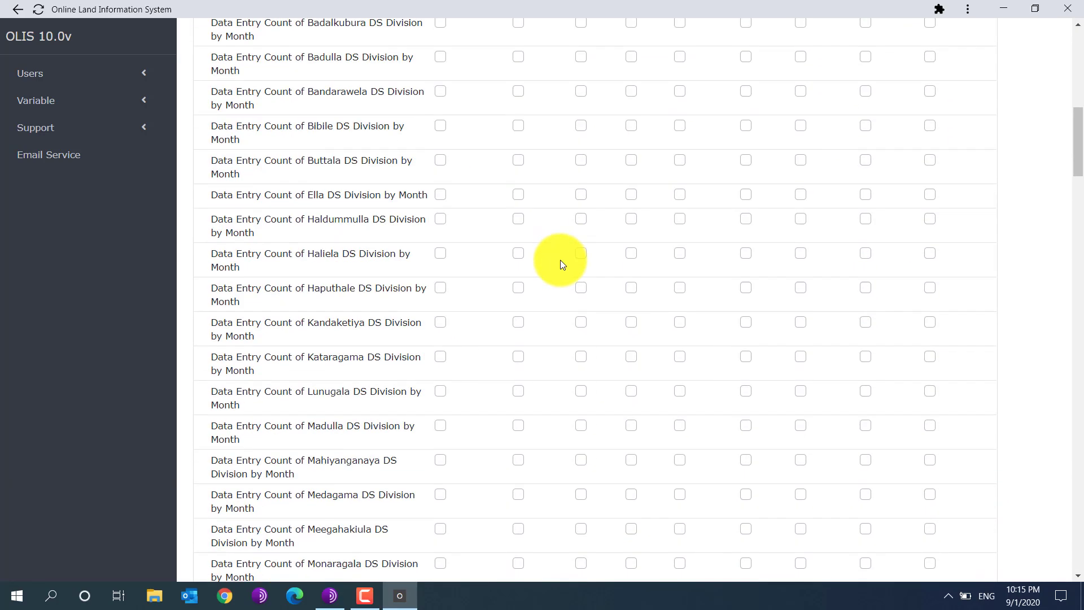
scroll(564, 259, down, 20)
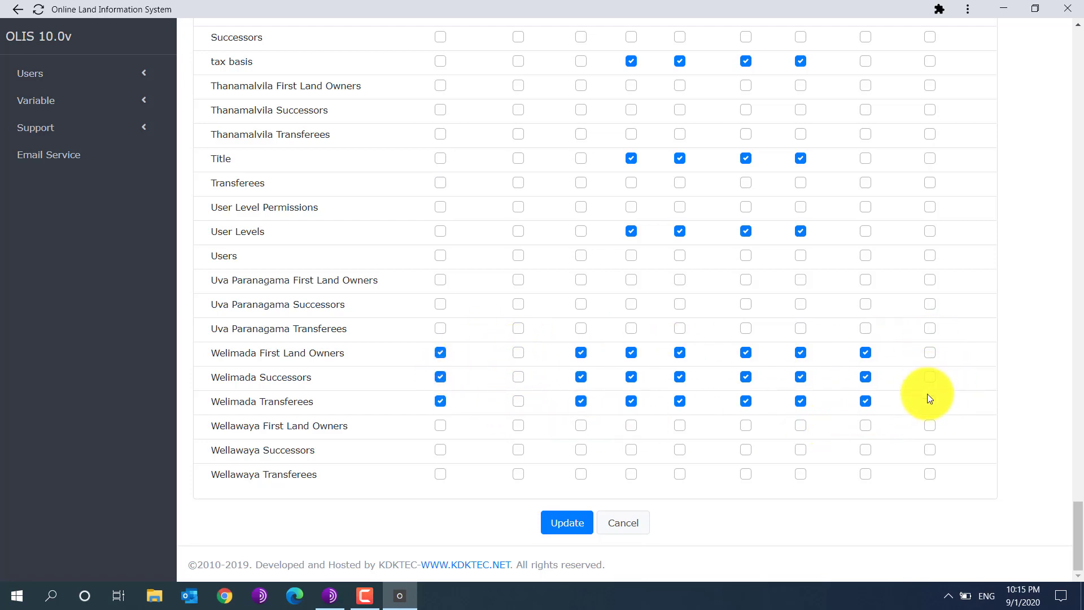
scroll(941, 419, up, 9)
scroll(941, 419, down, 9)
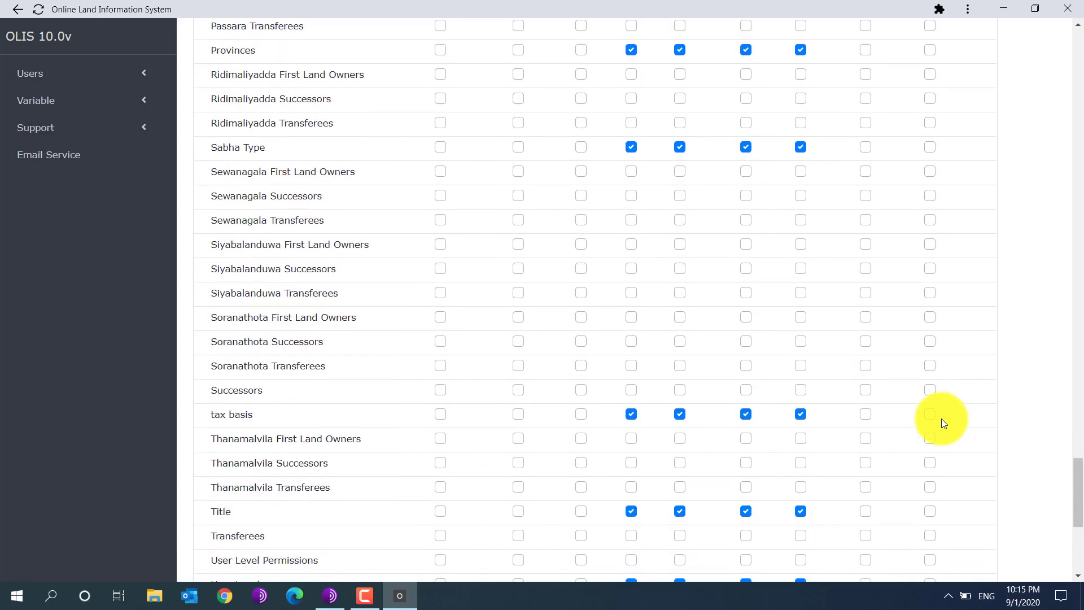
scroll(943, 419, up, 20)
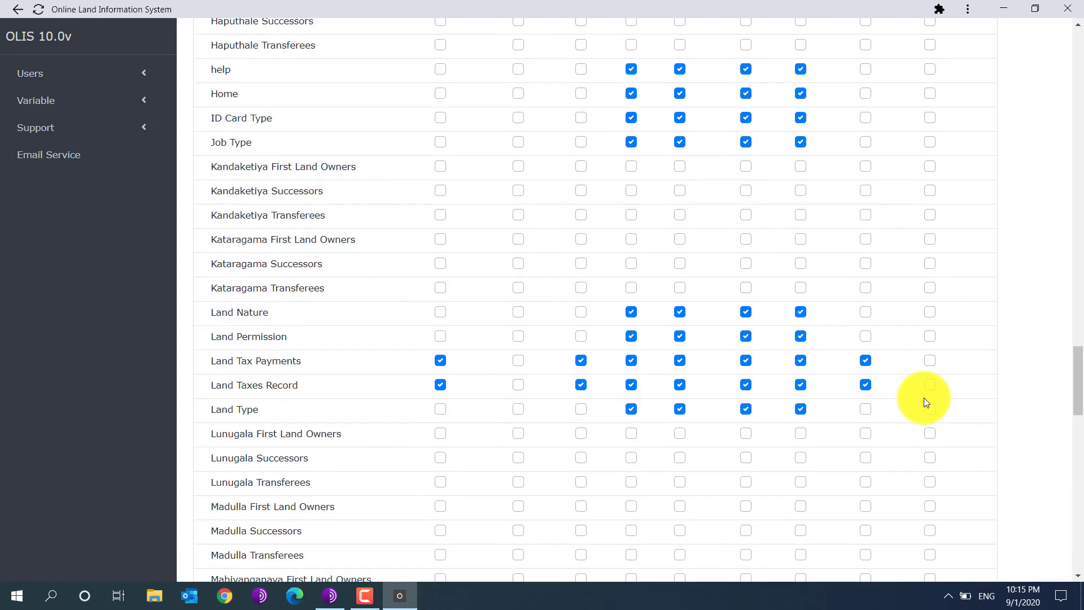
scroll(920, 397, up, 20)
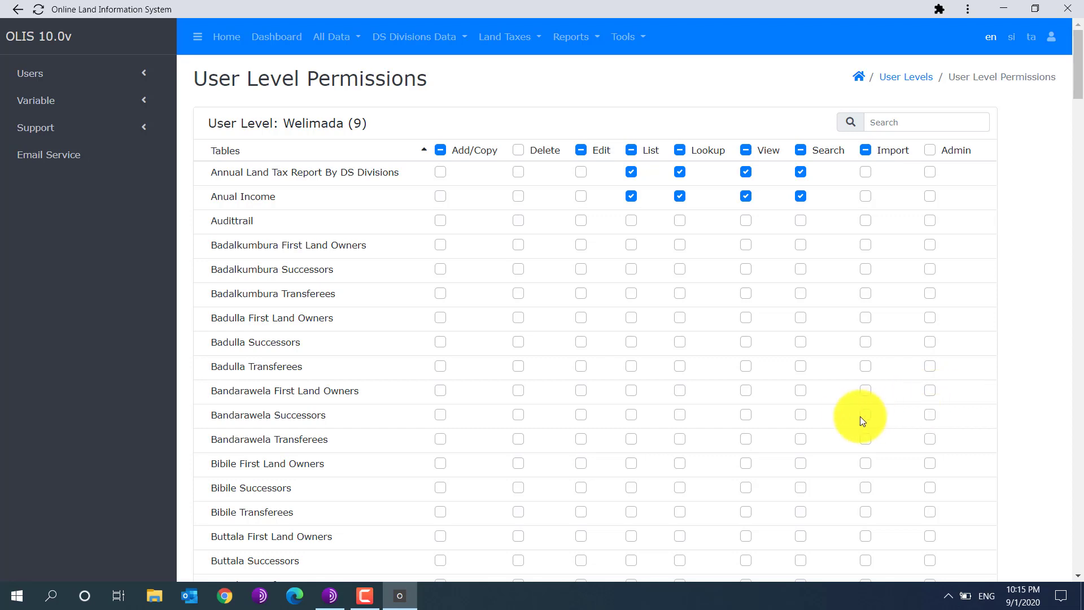
Step: Save the permission changes for the Welimada user level
scroll(853, 414, down, 20)
scroll(859, 414, down, 20)
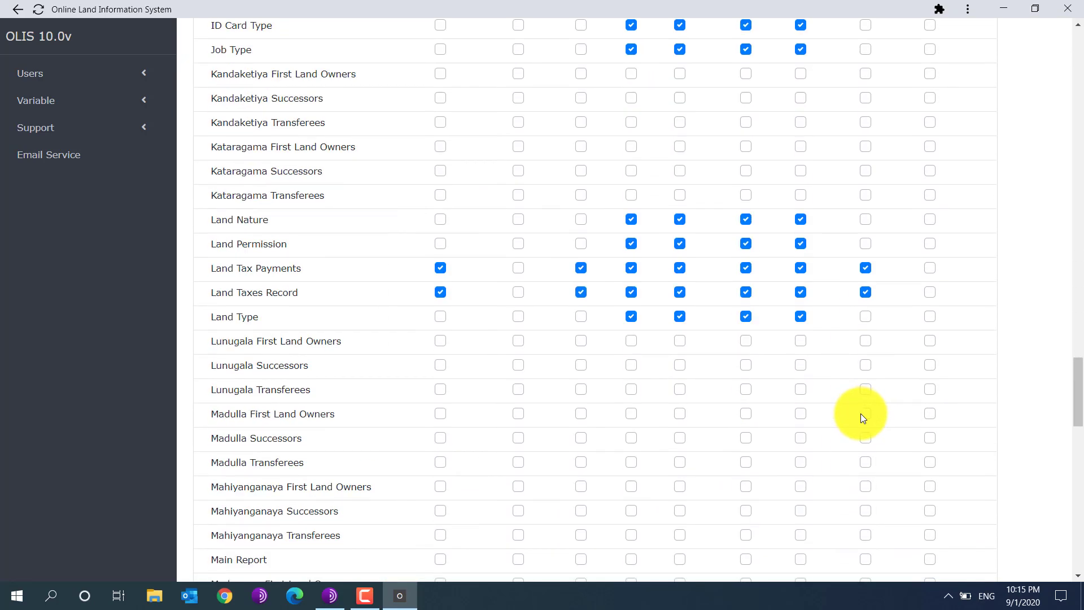
click(563, 529)
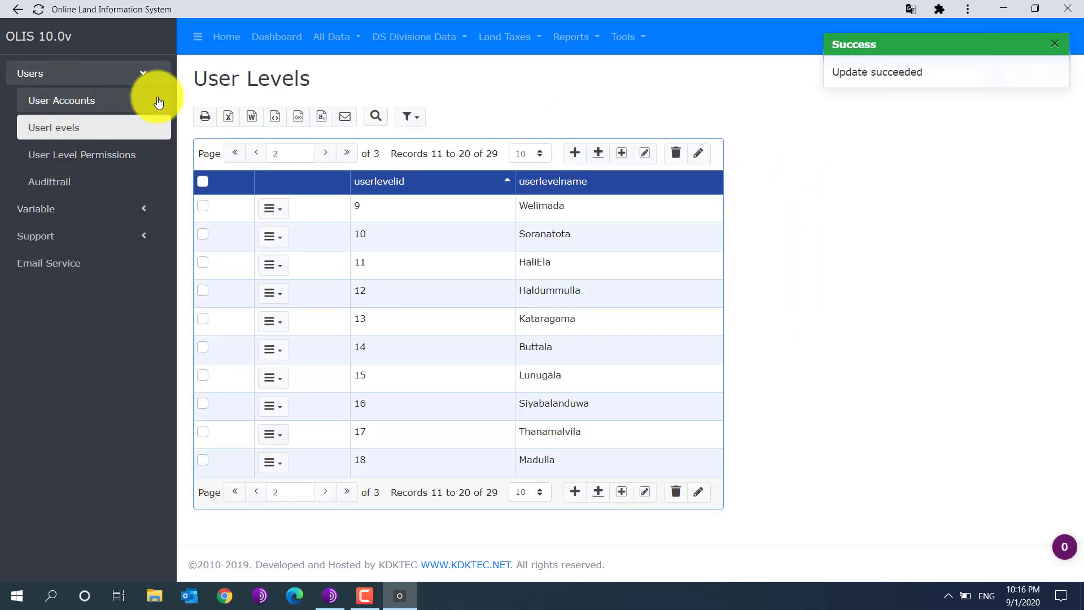
Step: Collapse the Users section and look through the entries of the Variable and Support sections, collapsing each again
click(140, 71)
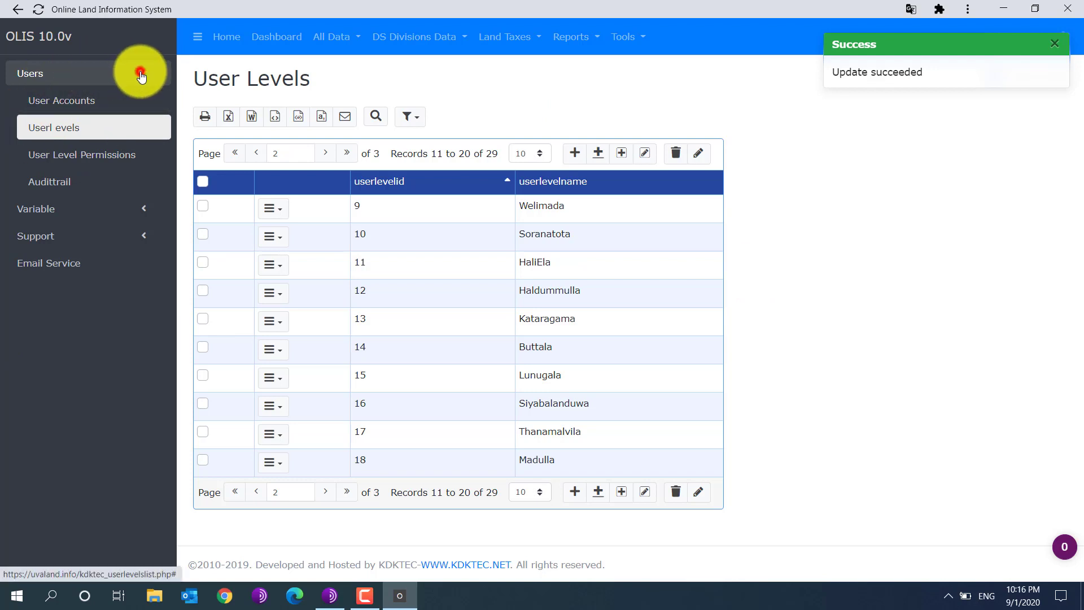
click(114, 103)
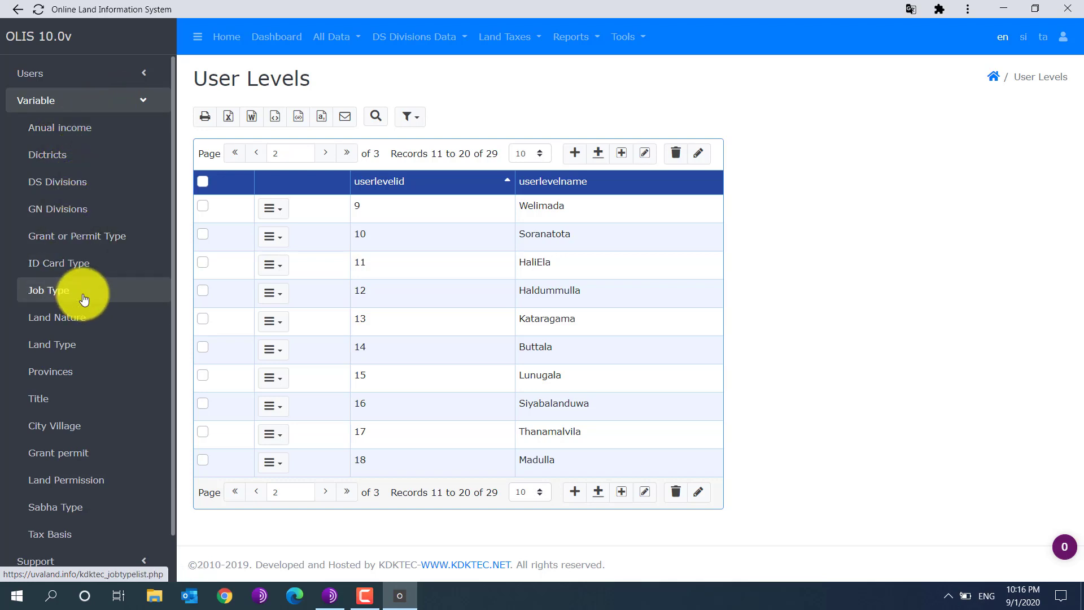
scroll(83, 293, down, 1)
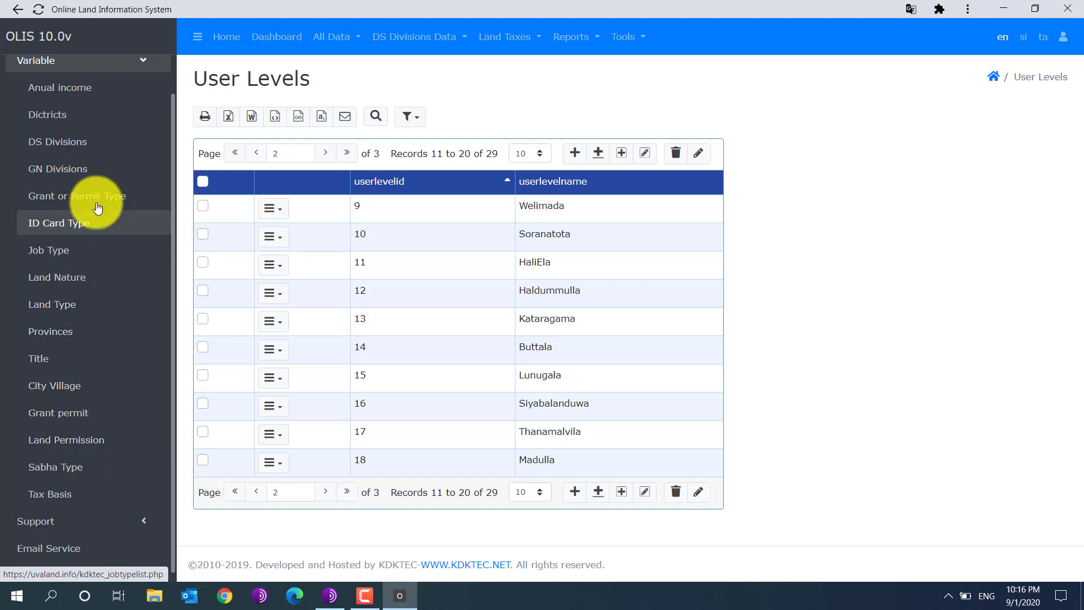
scroll(107, 203, up, 1)
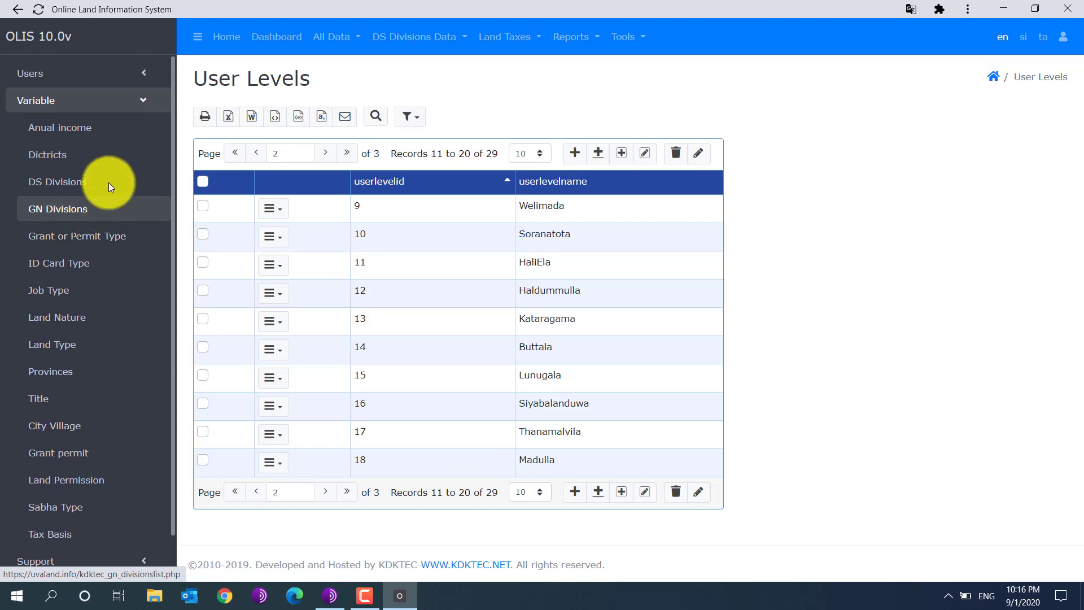
click(144, 100)
click(111, 129)
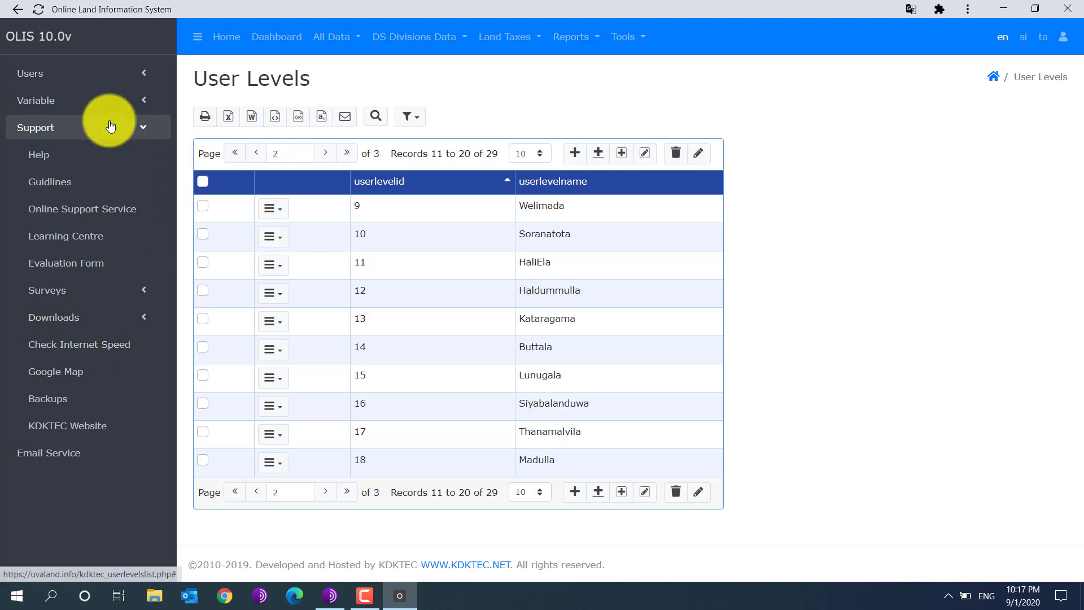
click(139, 128)
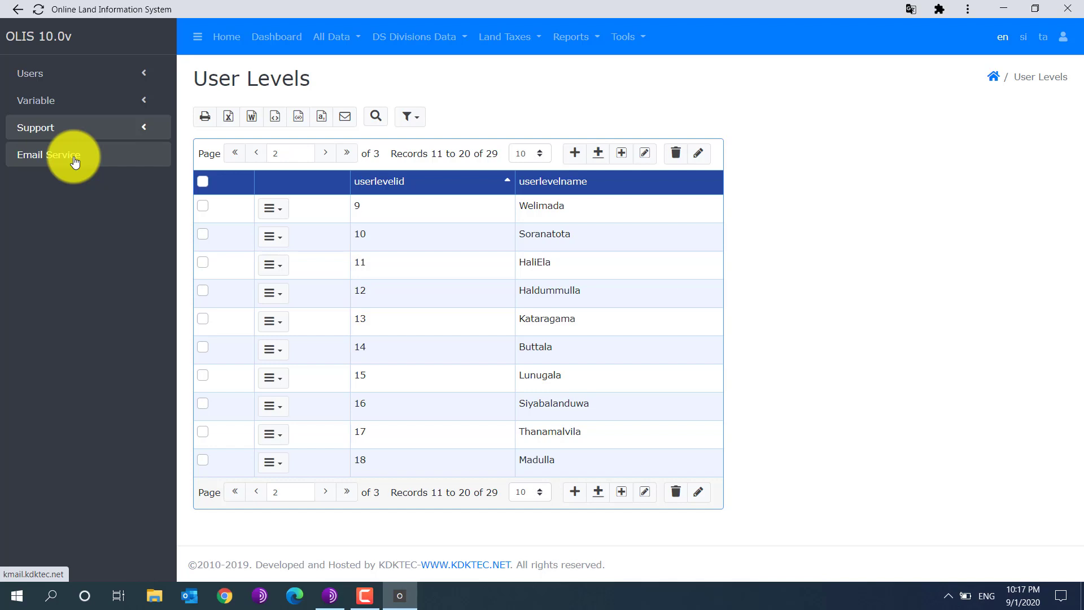
Step: Open the Home page, view the account options of the logged-in user and close them again
click(228, 41)
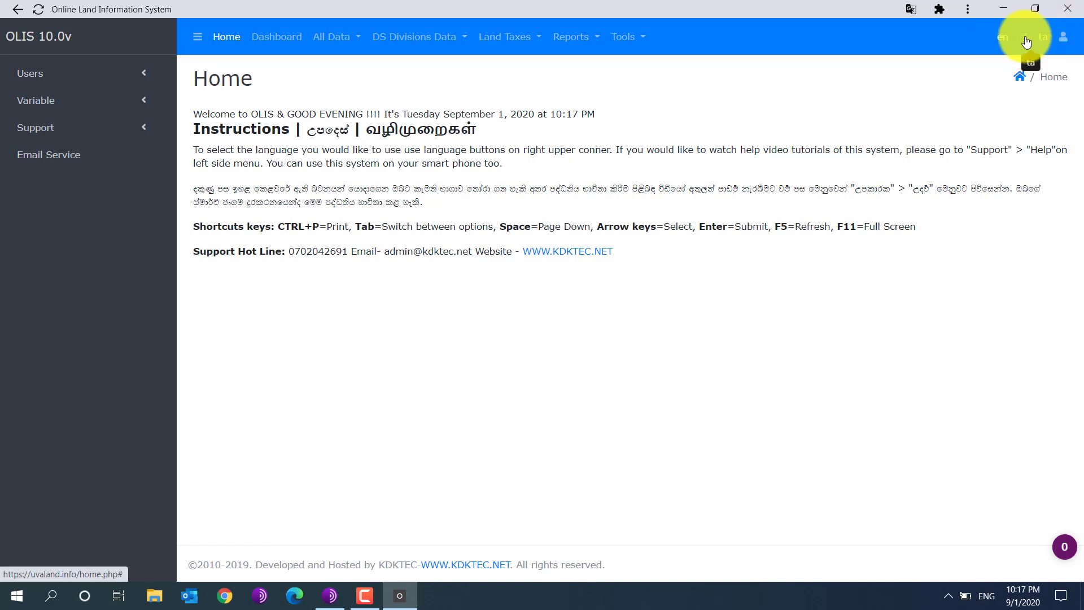
click(1063, 36)
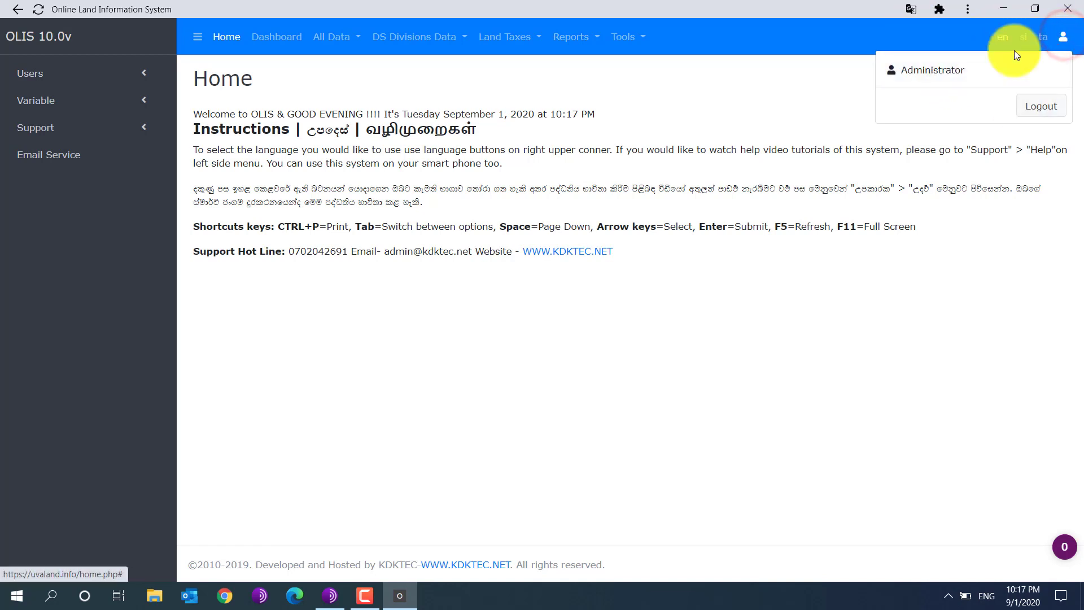
click(930, 40)
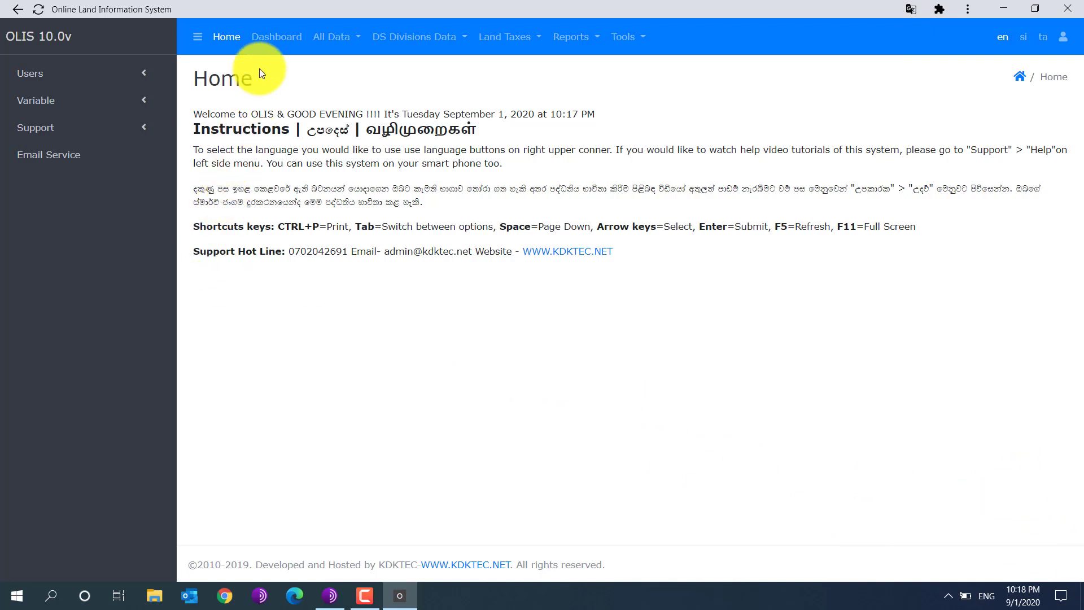
Step: Open the Dashboard and examine the Data Entry by DS Divisions and Annual Land Tax Report By DS Division charts
click(275, 35)
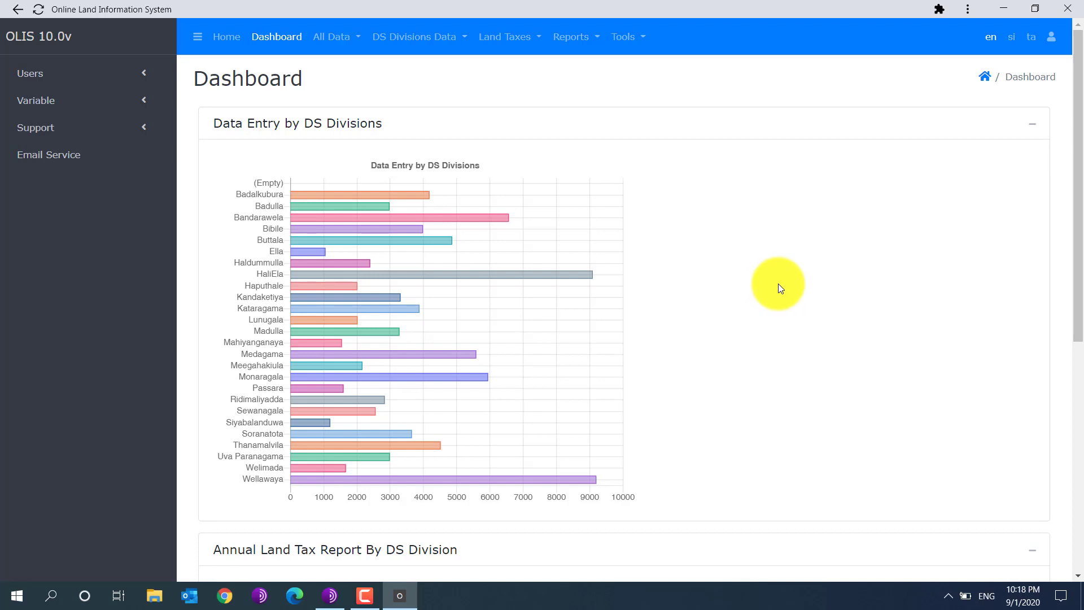
scroll(779, 285, down, 7)
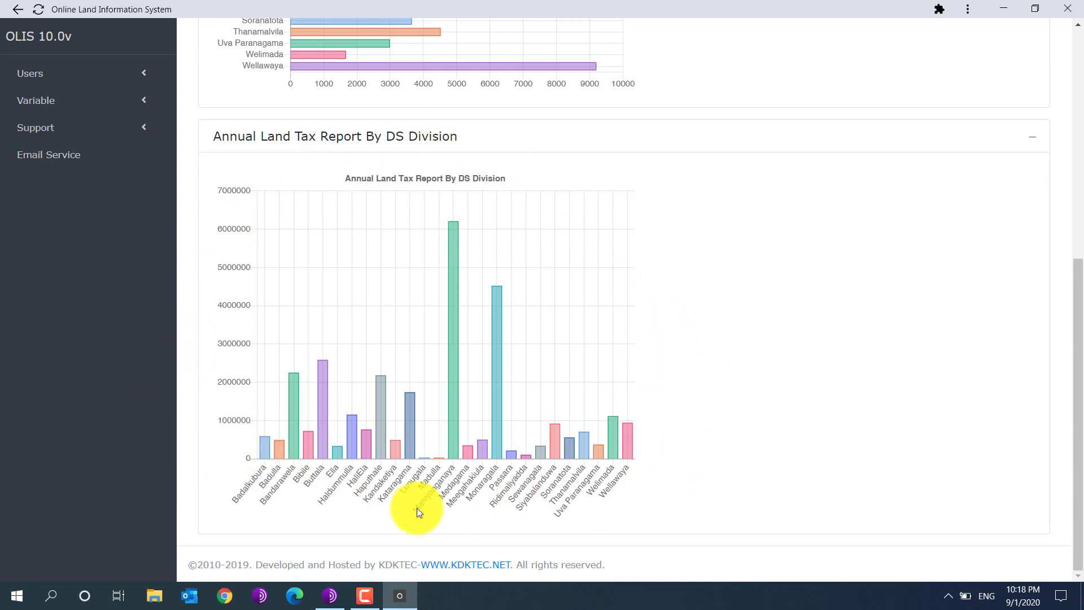
scroll(630, 271, up, 3)
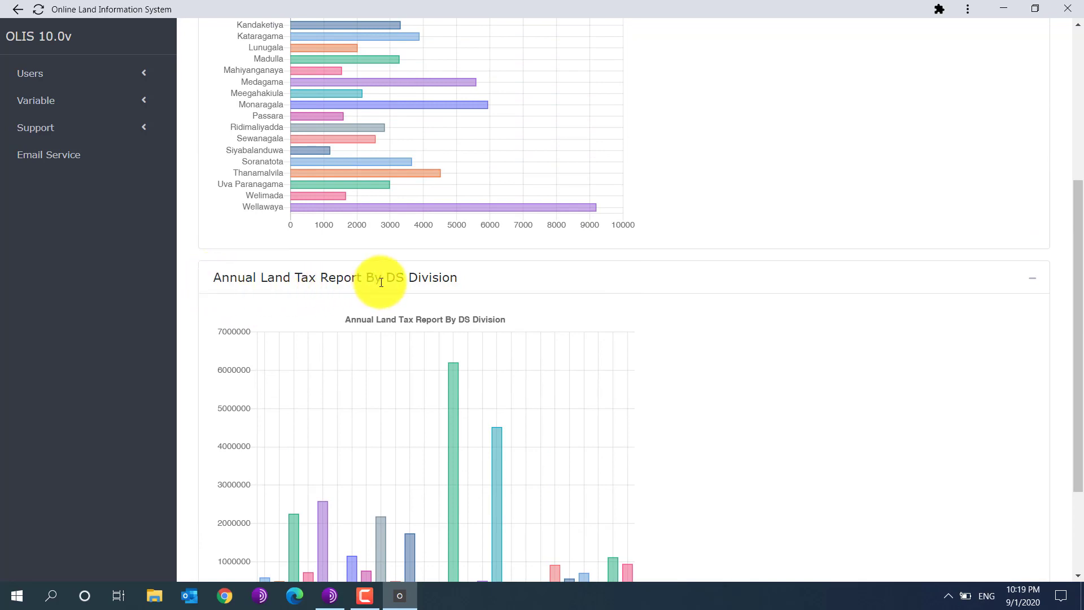
scroll(382, 282, down, 3)
scroll(381, 282, up, 3)
scroll(384, 283, down, 2)
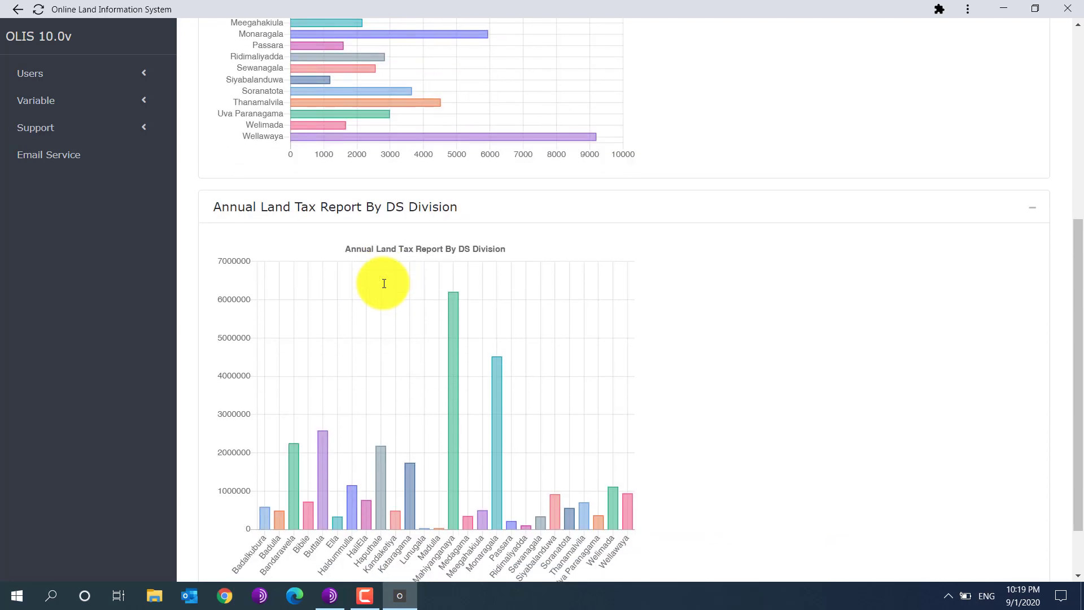
scroll(384, 283, down, 2)
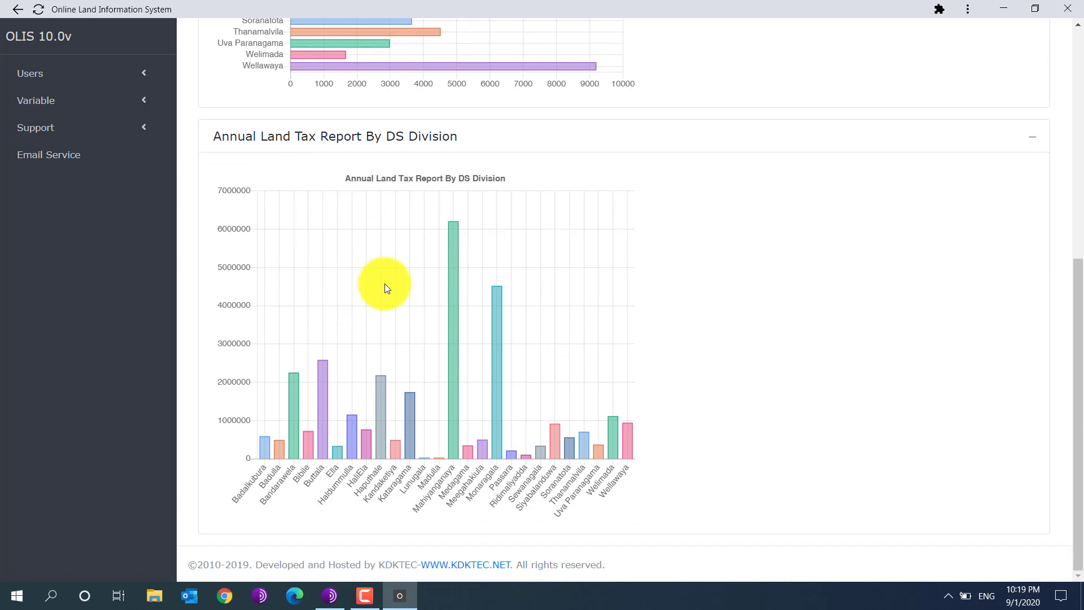
Step: Highlight the Annual Land Tax Report By DS Division heading, review both charts again and clear the highlight
drag(214, 136, 490, 133)
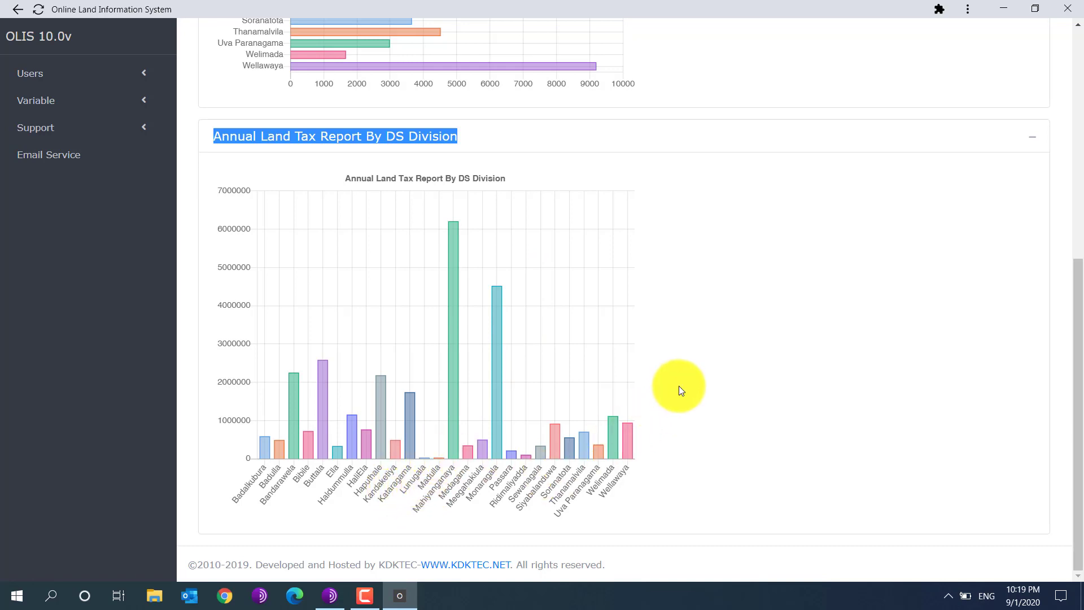
scroll(651, 386, up, 7)
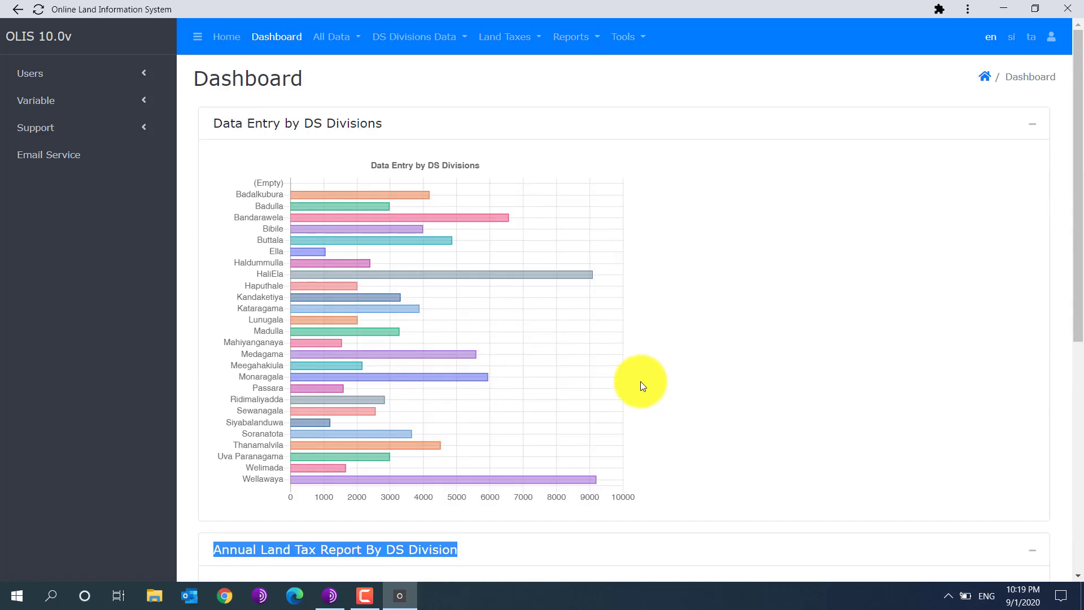
scroll(567, 350, down, 7)
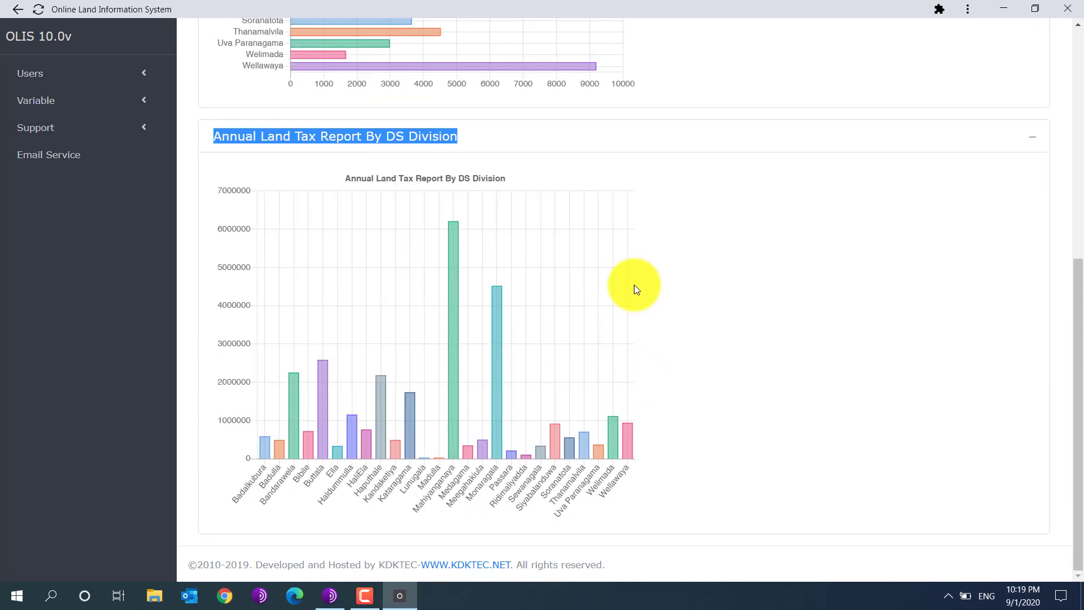
click(536, 130)
scroll(692, 278, up, 7)
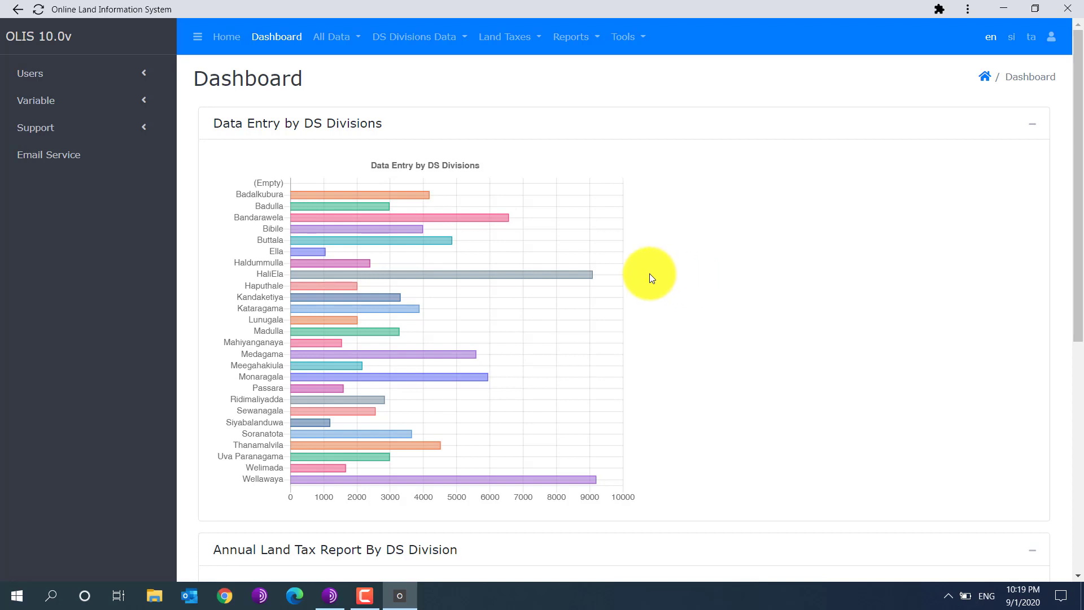
Step: Open the All First Land Owners list and highlight the total page count in its paging bar
click(338, 37)
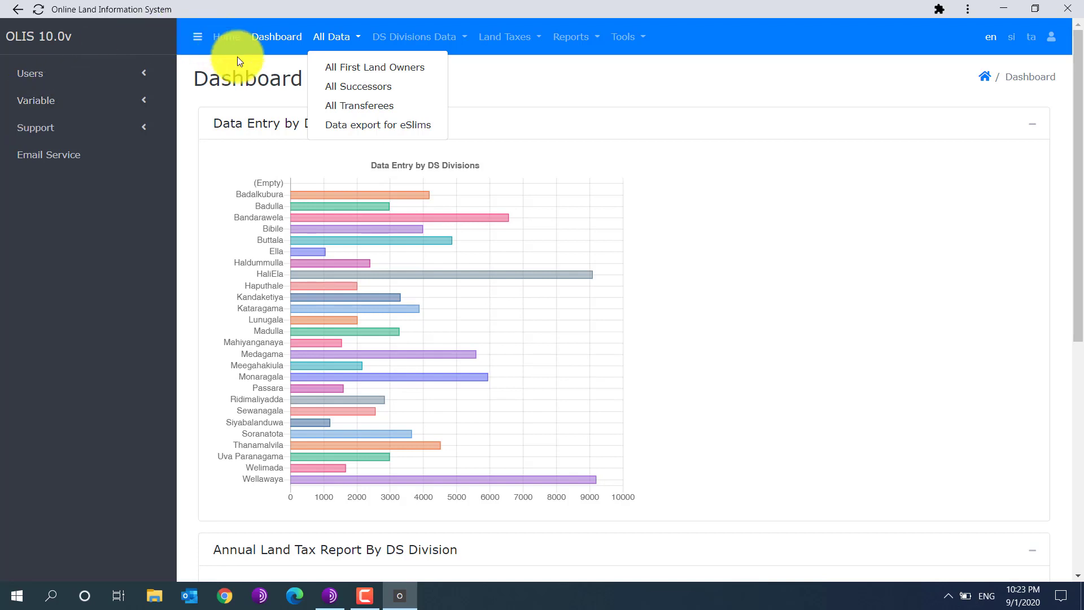
click(380, 69)
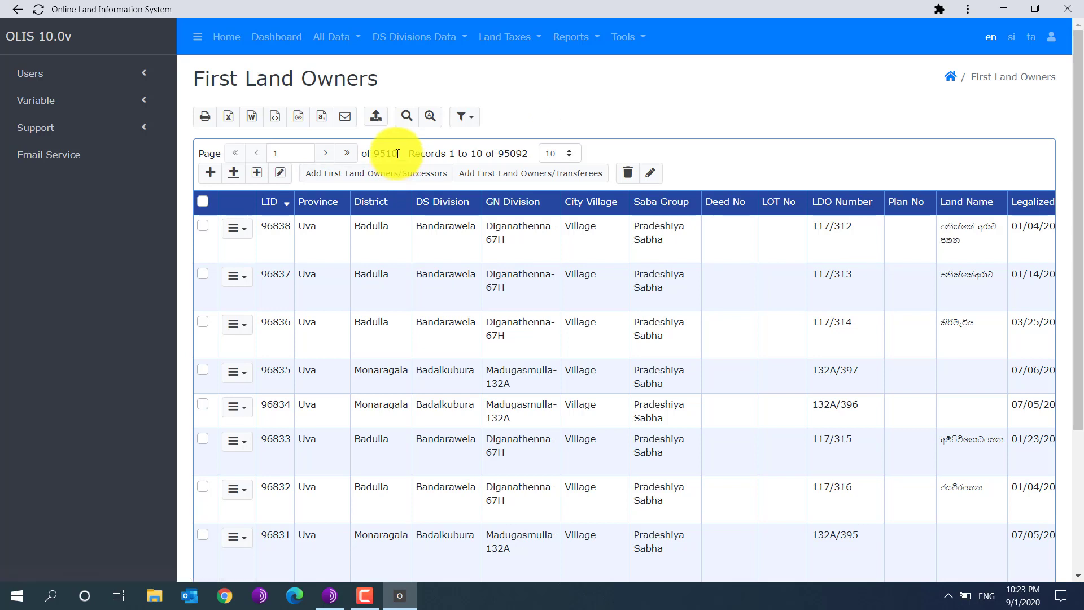
click(272, 154)
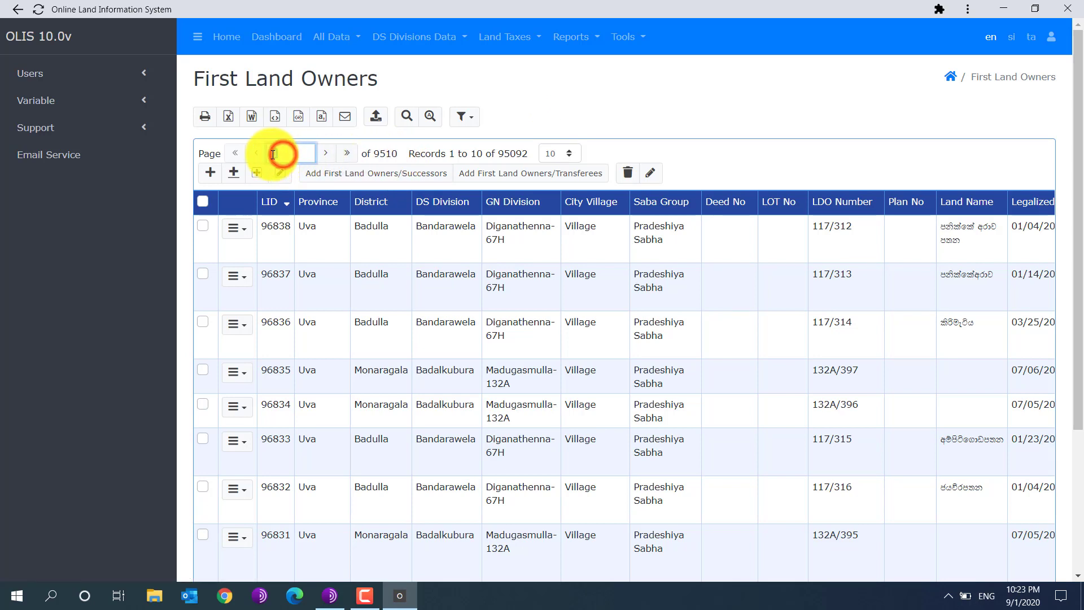
click(381, 155)
double_click(381, 155)
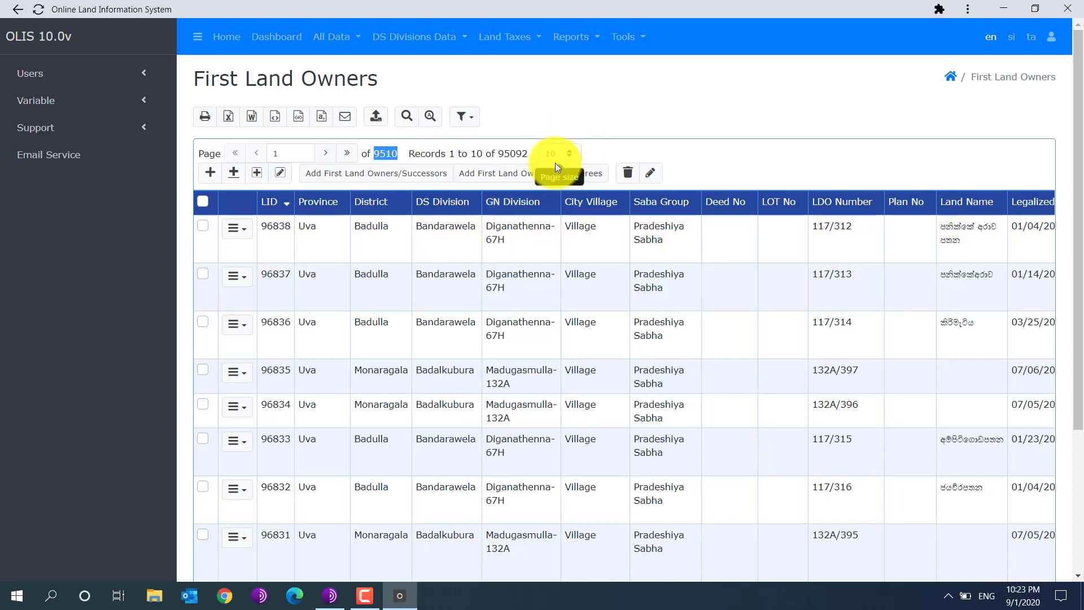
Step: Look through the first page of land owner records and view the available page sizes without changing the setting
scroll(401, 280, down, 1)
scroll(402, 281, down, 3)
scroll(404, 283, up, 4)
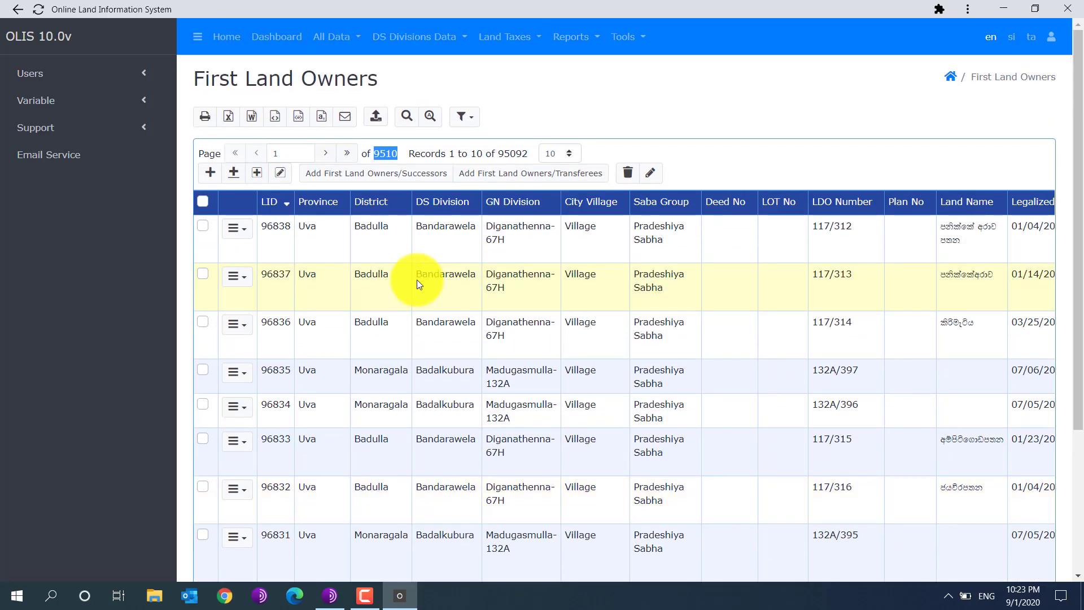
click(568, 148)
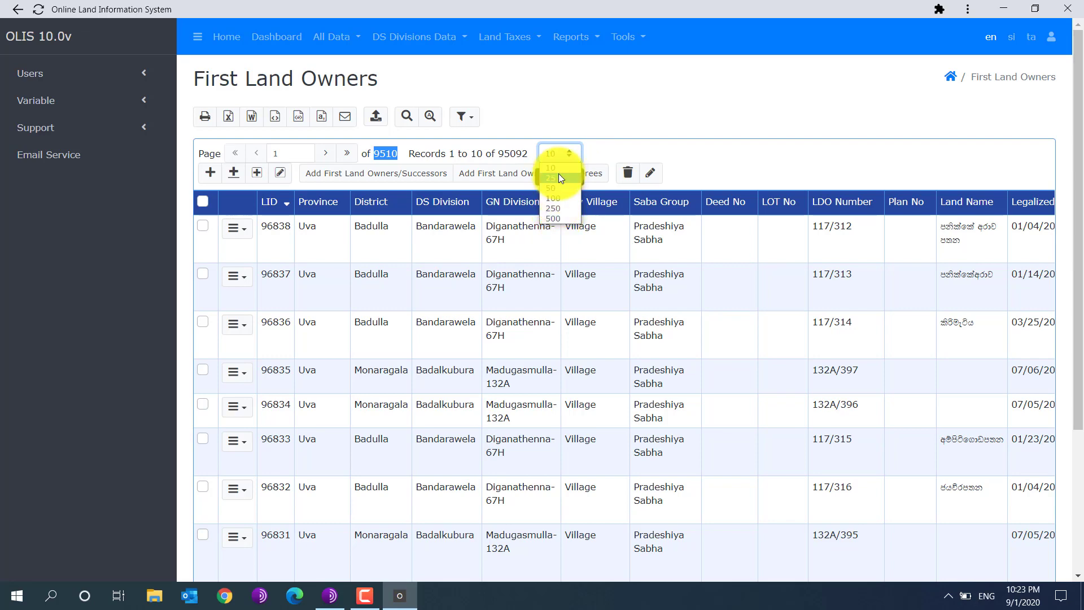
click(677, 151)
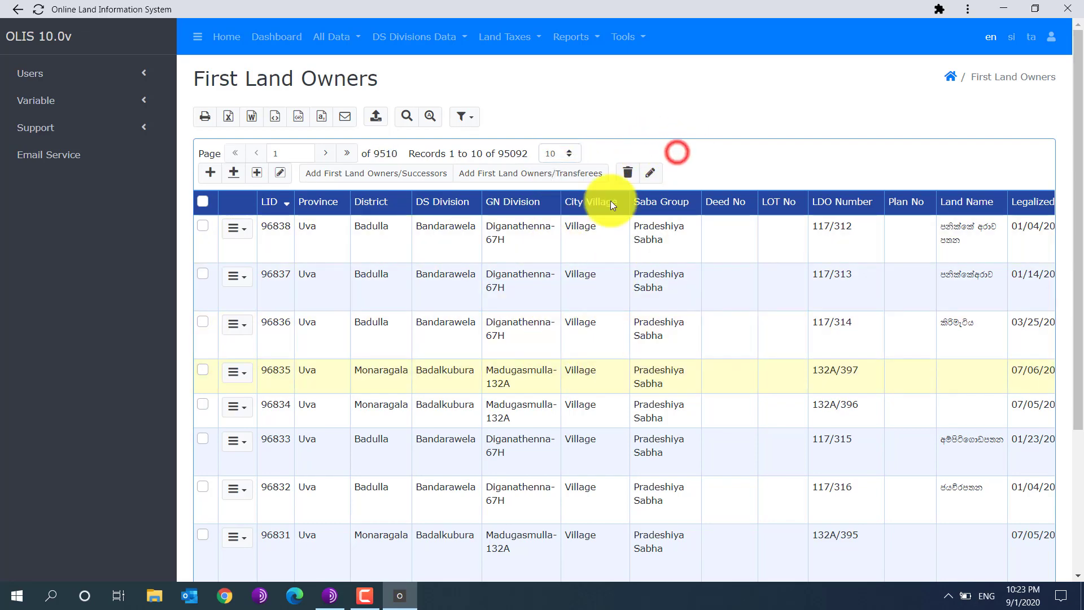
scroll(582, 446, down, 3)
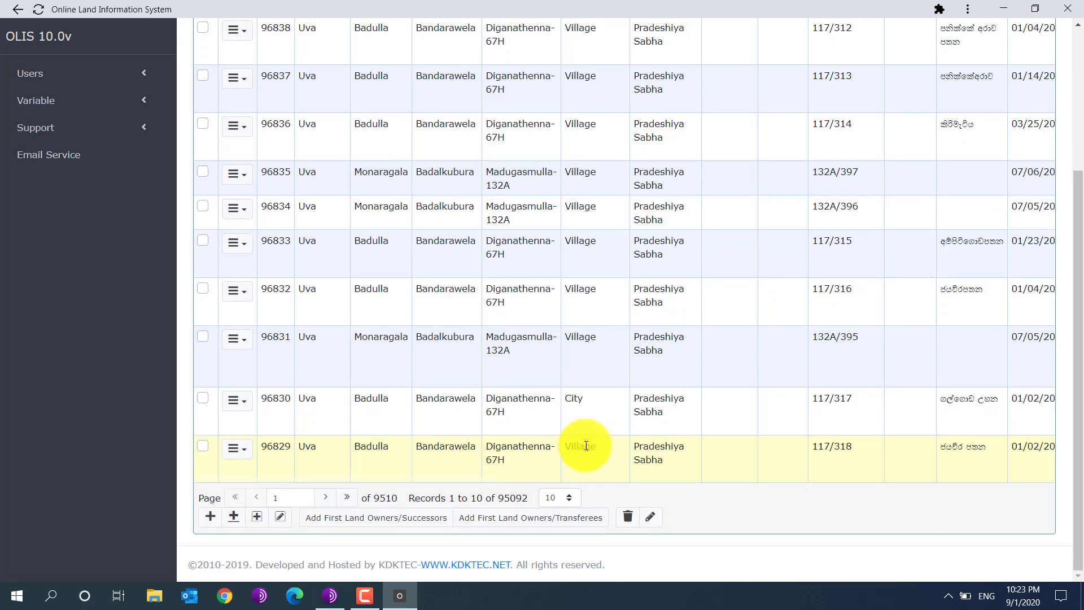
scroll(584, 445, up, 3)
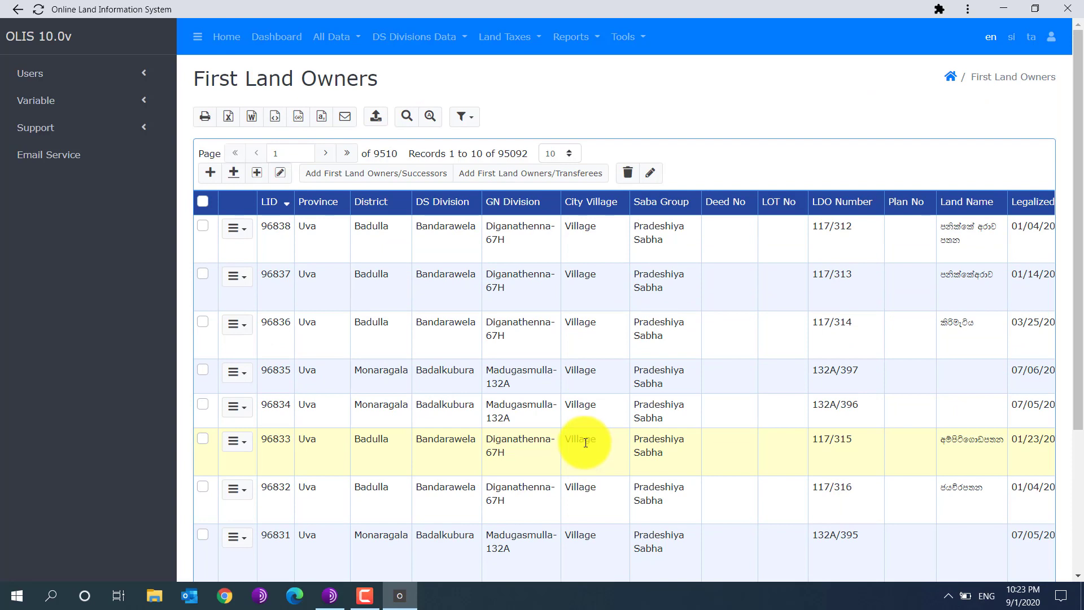
click(565, 150)
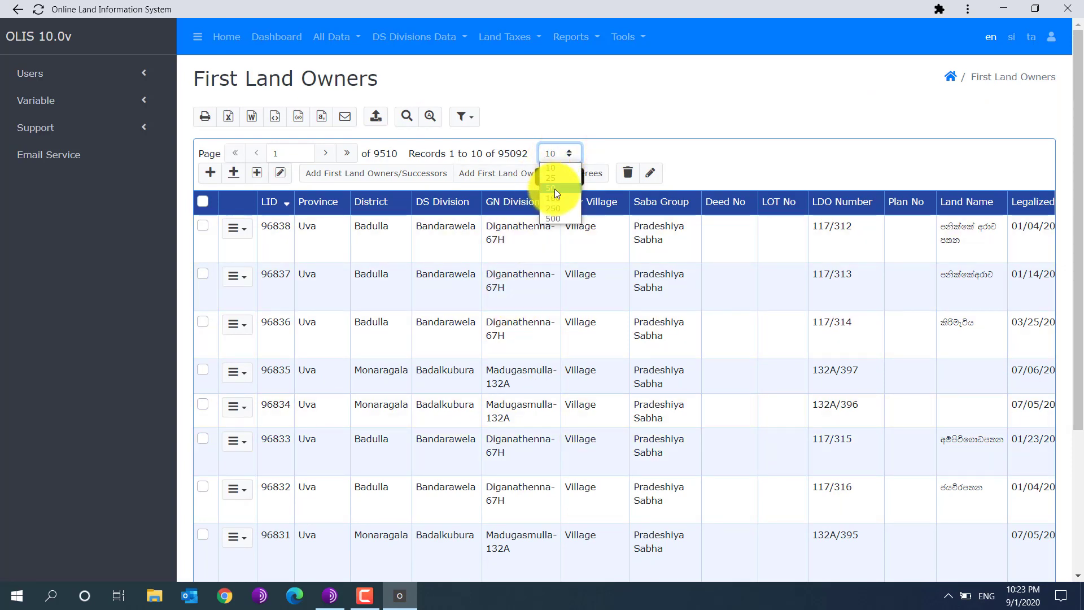
click(727, 141)
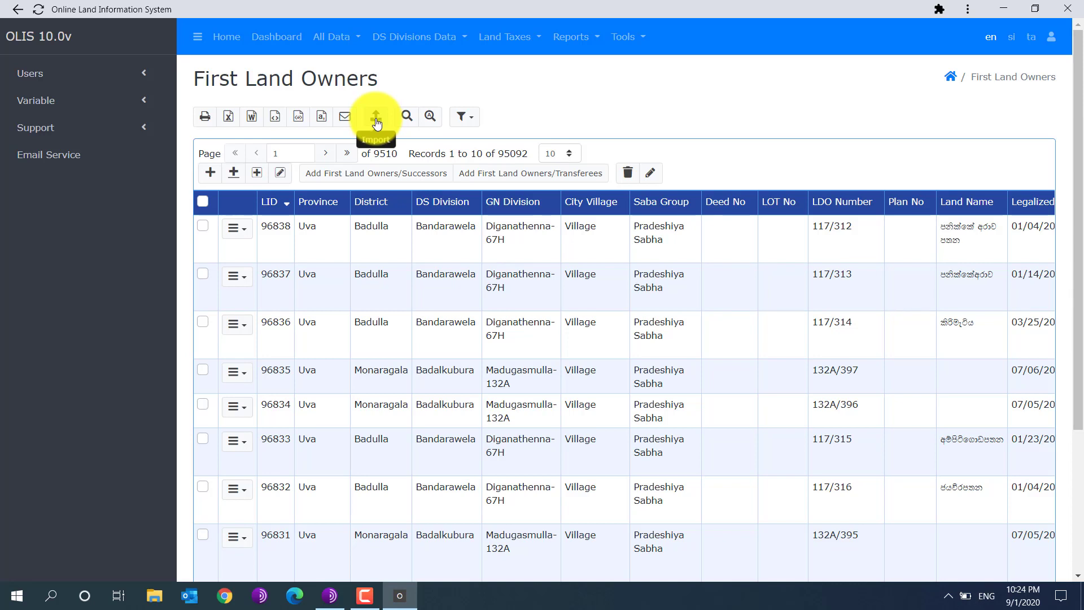
Step: Show the search panel of the First Land Owners list, look through its criteria fields and hide it again
click(408, 119)
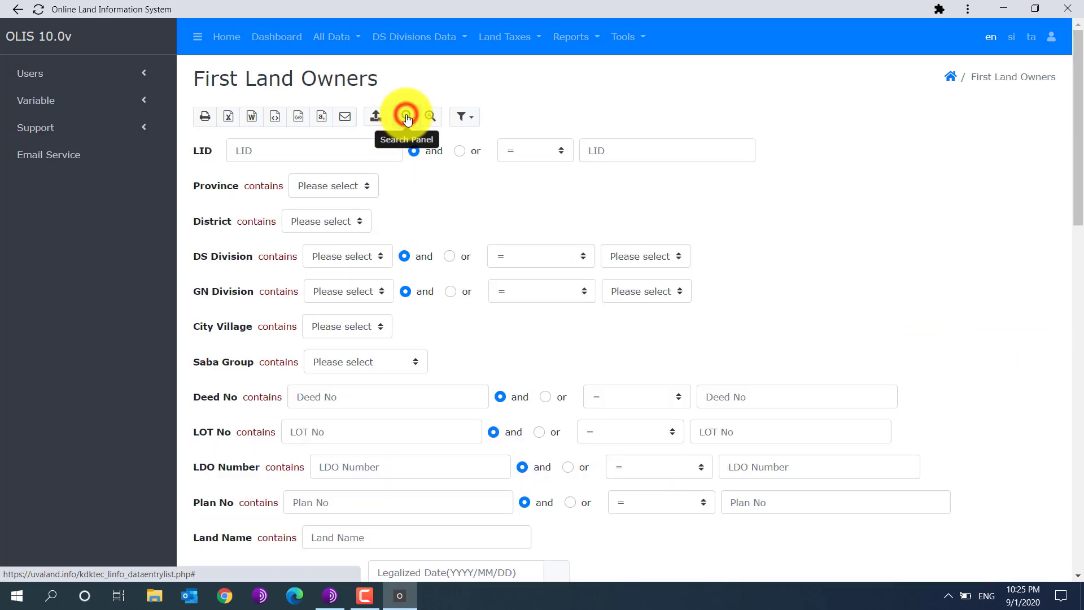
scroll(489, 260, down, 20)
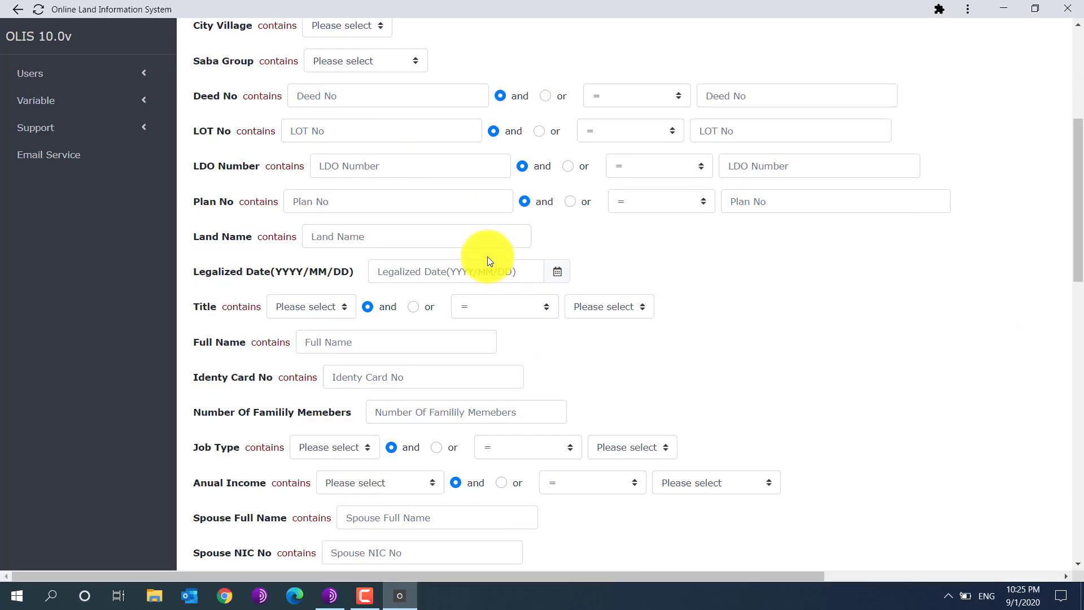
scroll(489, 257, up, 20)
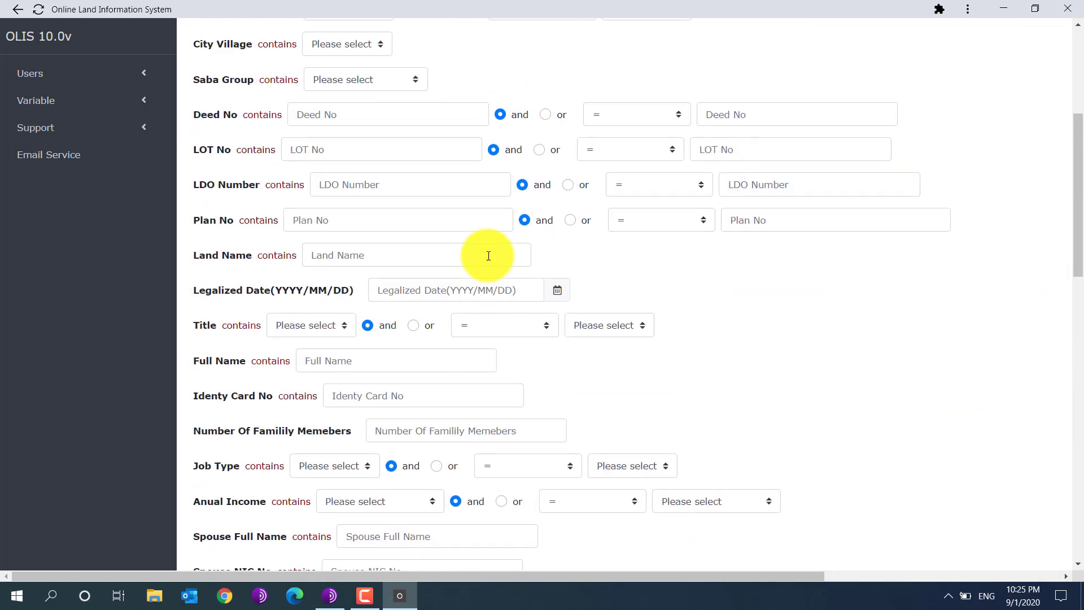
click(411, 115)
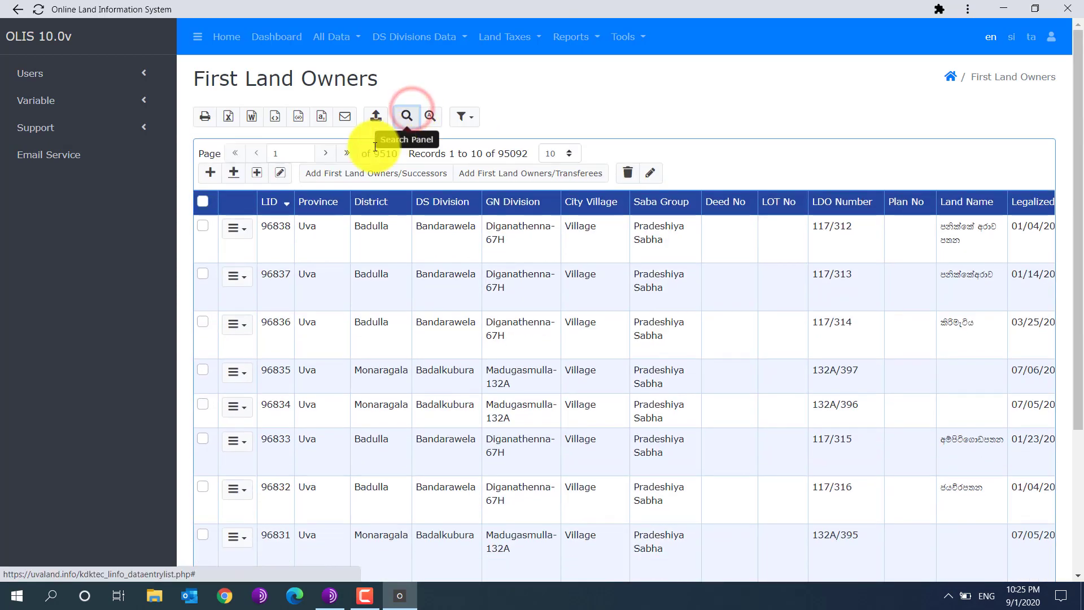
Step: Review the search panel down to its quick search field, hide the panel and view the options for saving or deleting filters
click(406, 117)
scroll(453, 249, down, 20)
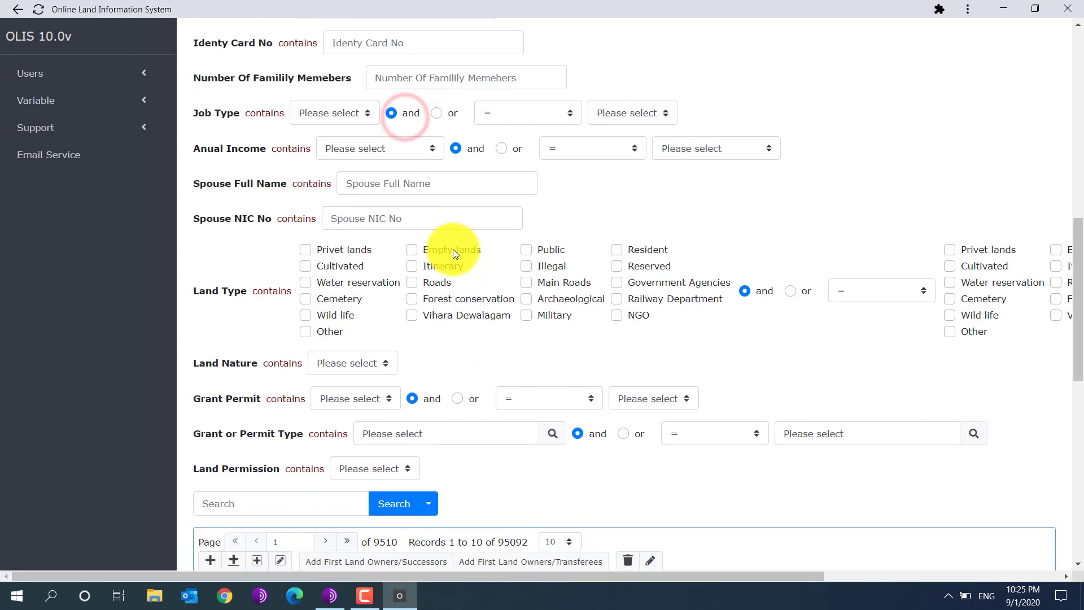
scroll(378, 300, up, 5)
click(295, 300)
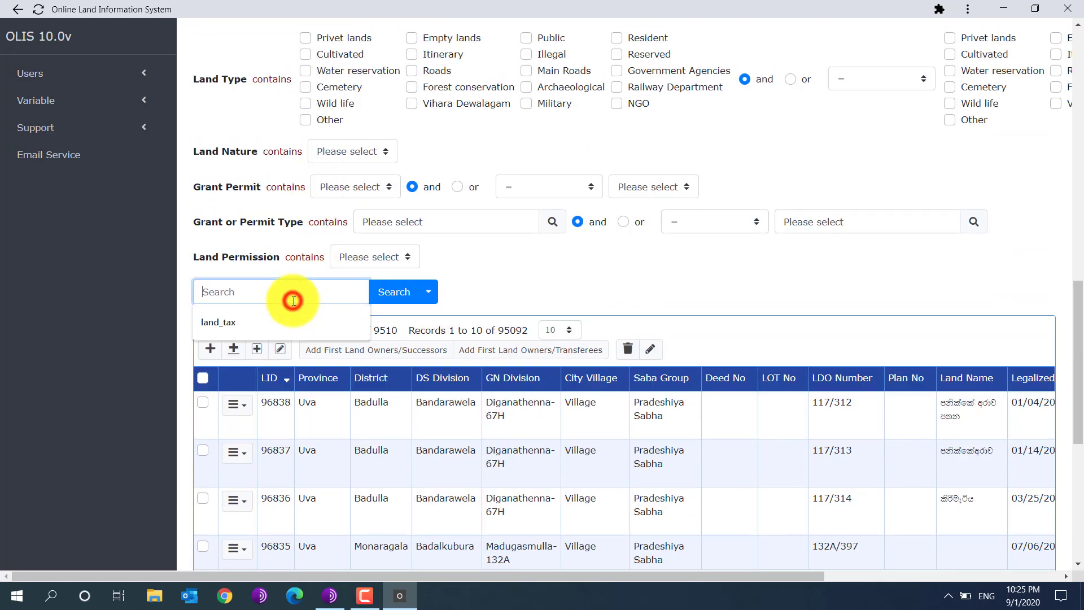
scroll(383, 249, up, 17)
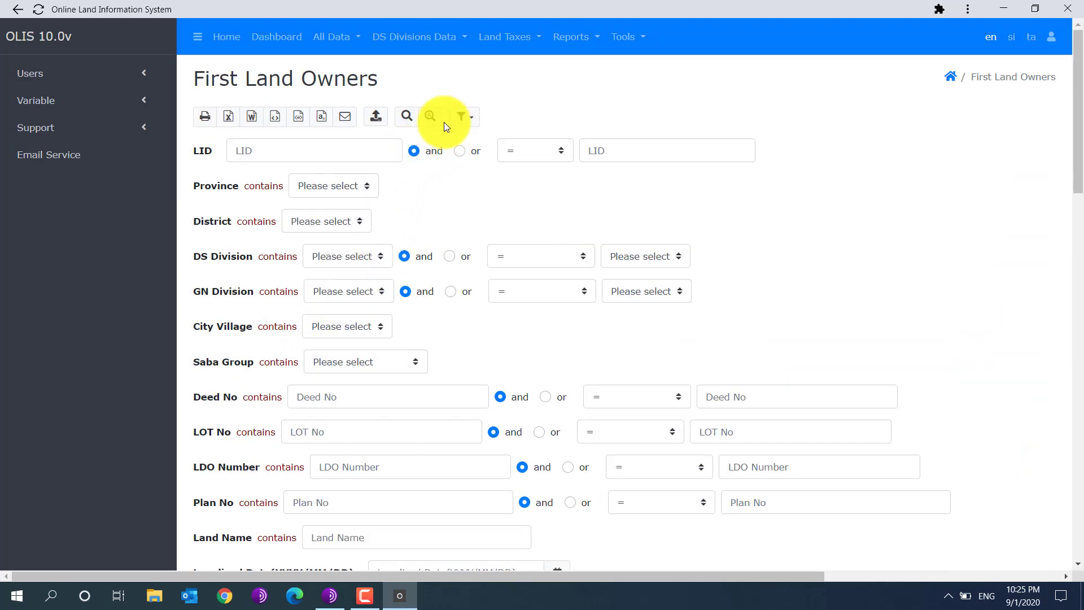
click(406, 117)
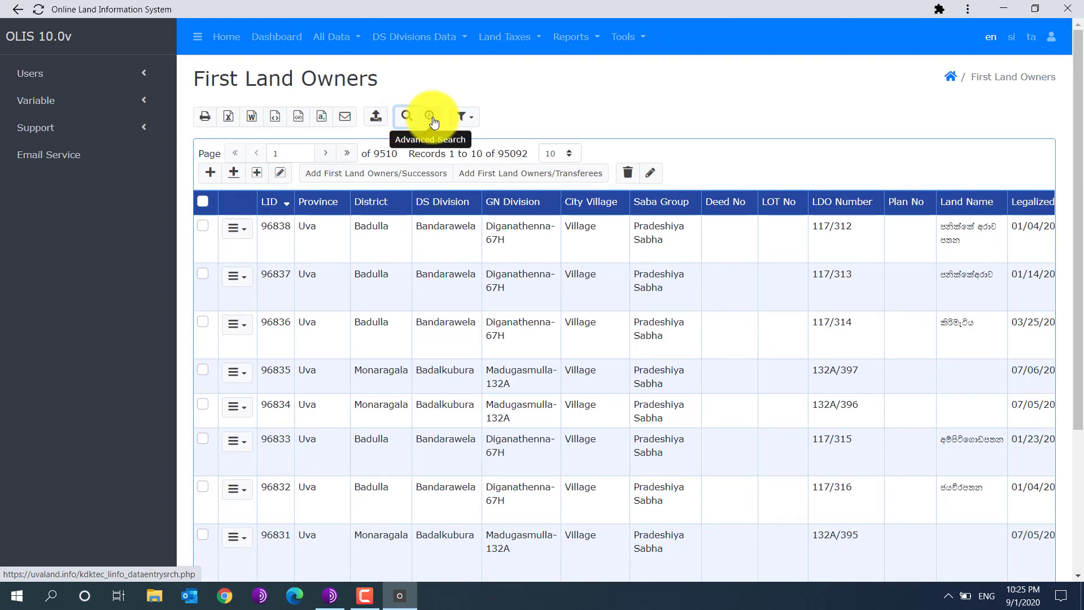
click(465, 116)
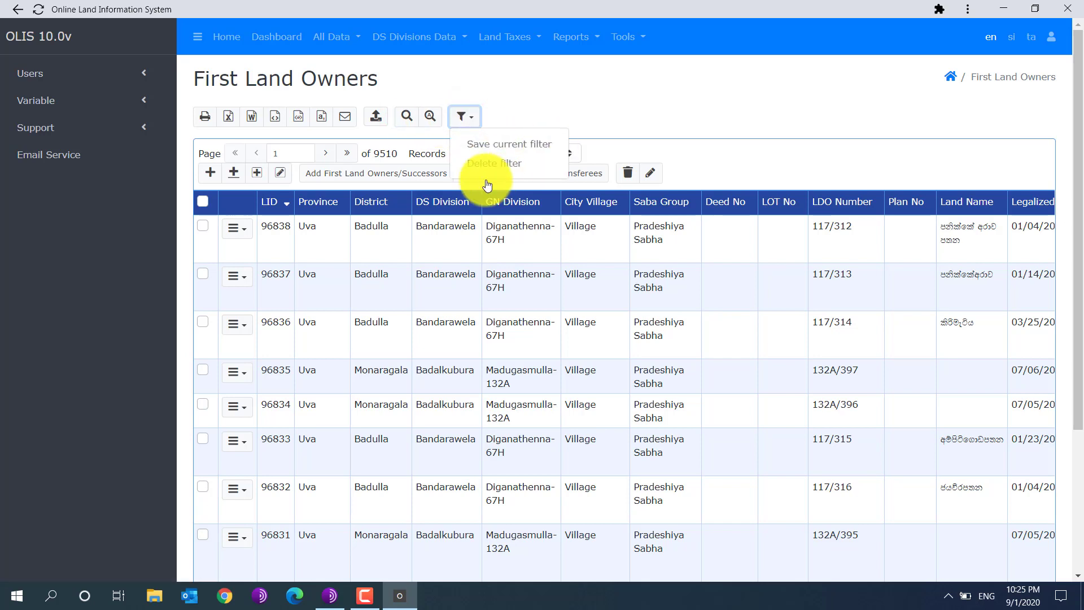
click(550, 100)
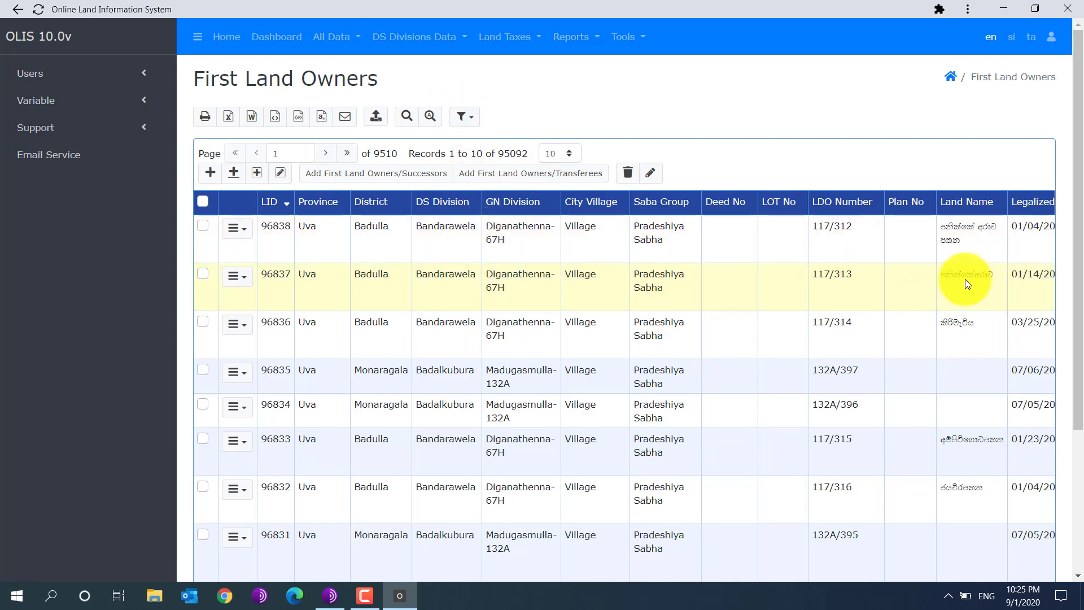
Step: Copy the land name of the first listed record
drag(964, 240, 938, 231)
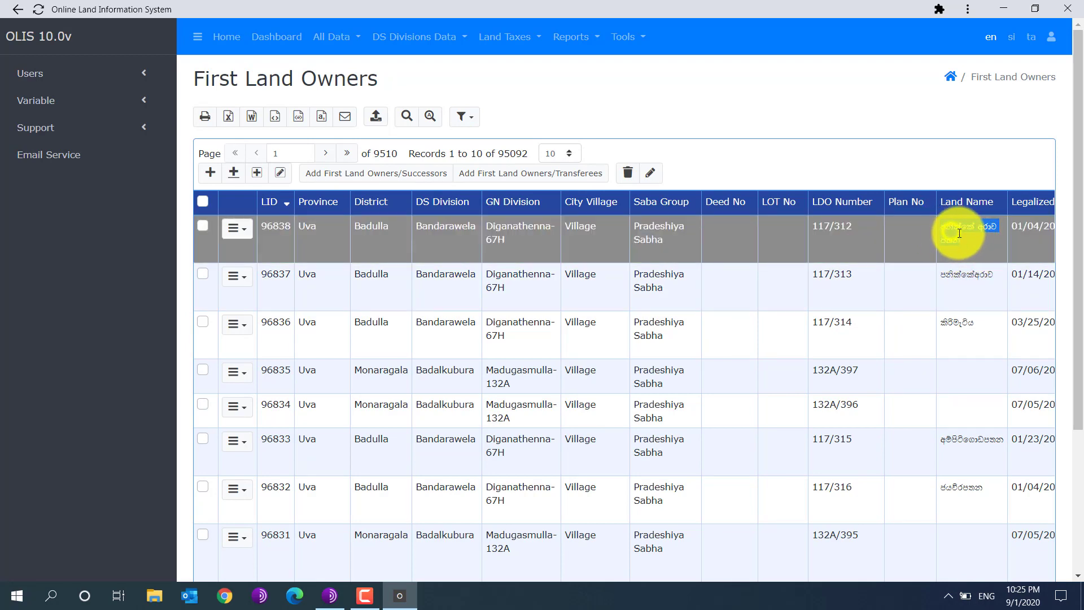
right_click(966, 238)
click(961, 240)
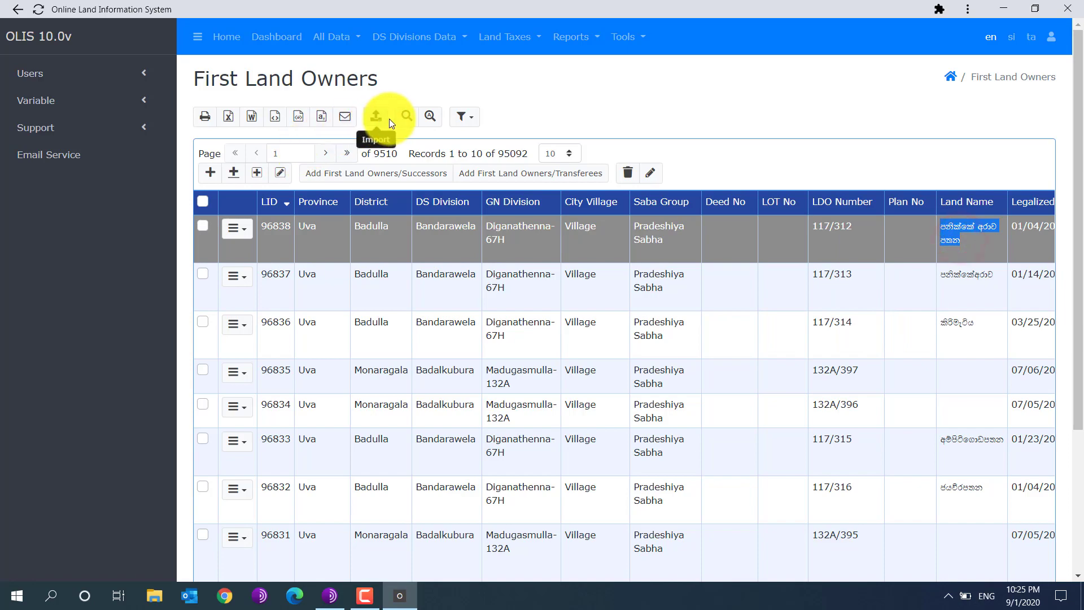
Step: Show the search panel and run a quick search for the copied land name
click(406, 117)
scroll(412, 336, down, 10)
scroll(413, 330, down, 10)
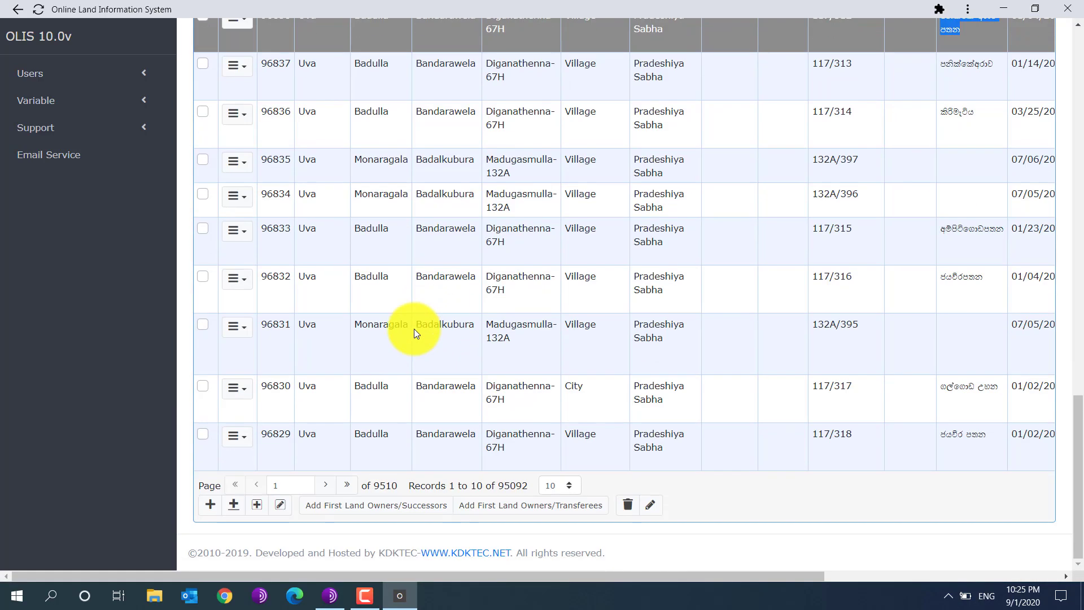
scroll(358, 265, up, 4)
right_click(279, 188)
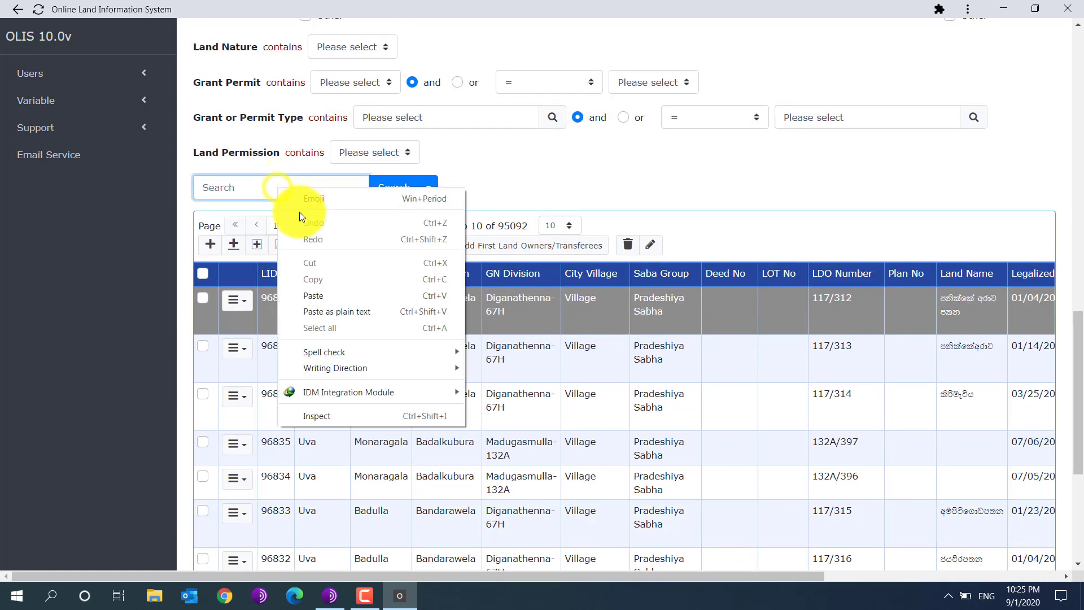
click(323, 291)
click(395, 187)
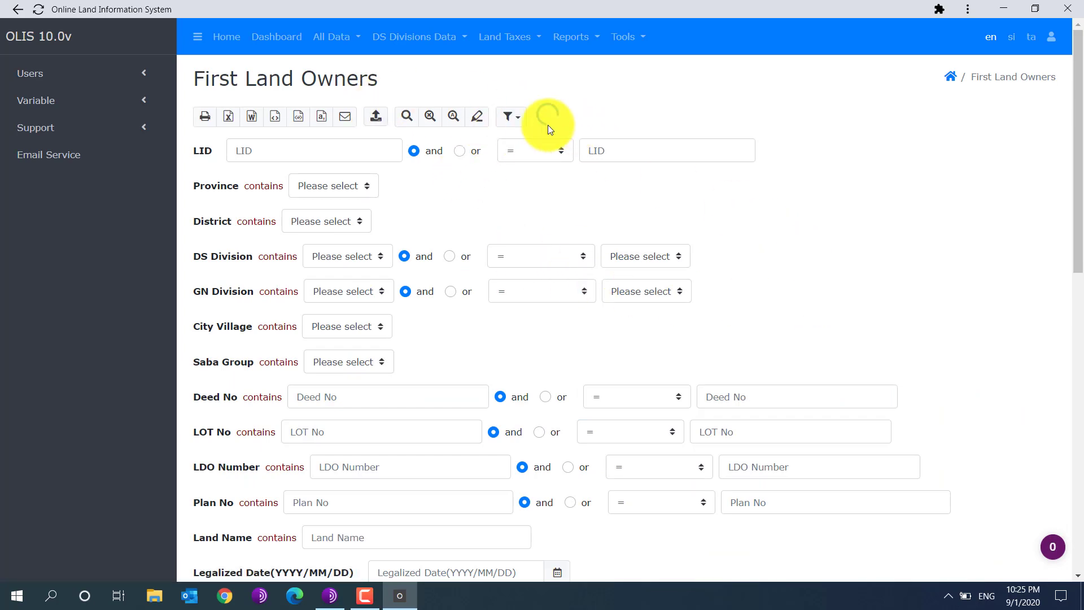
Step: Check the highlighted land name in the search results and hide the search panel
scroll(768, 323, down, 1)
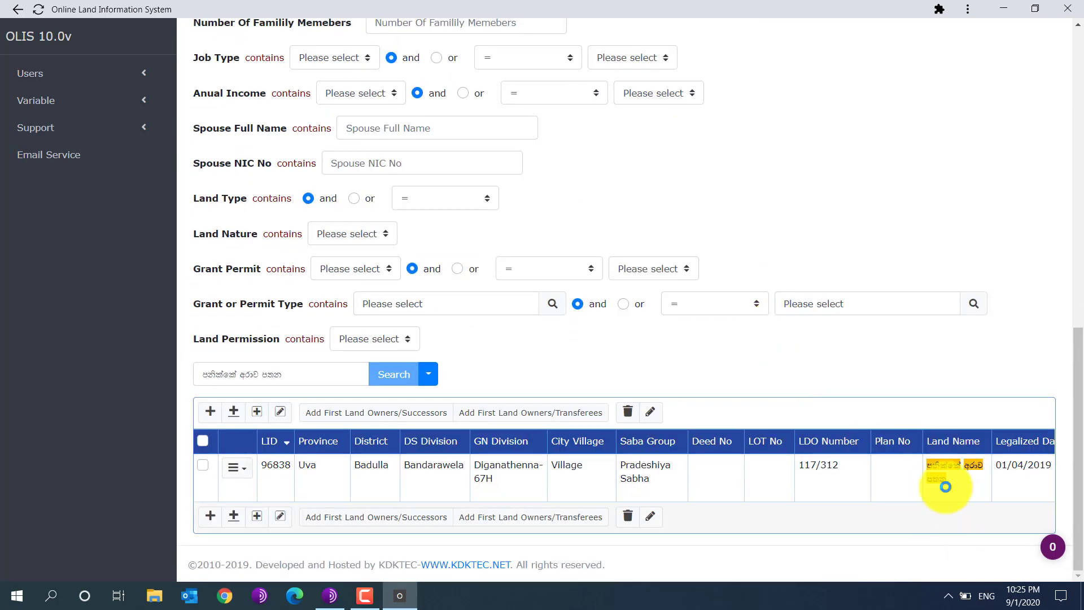
click(929, 442)
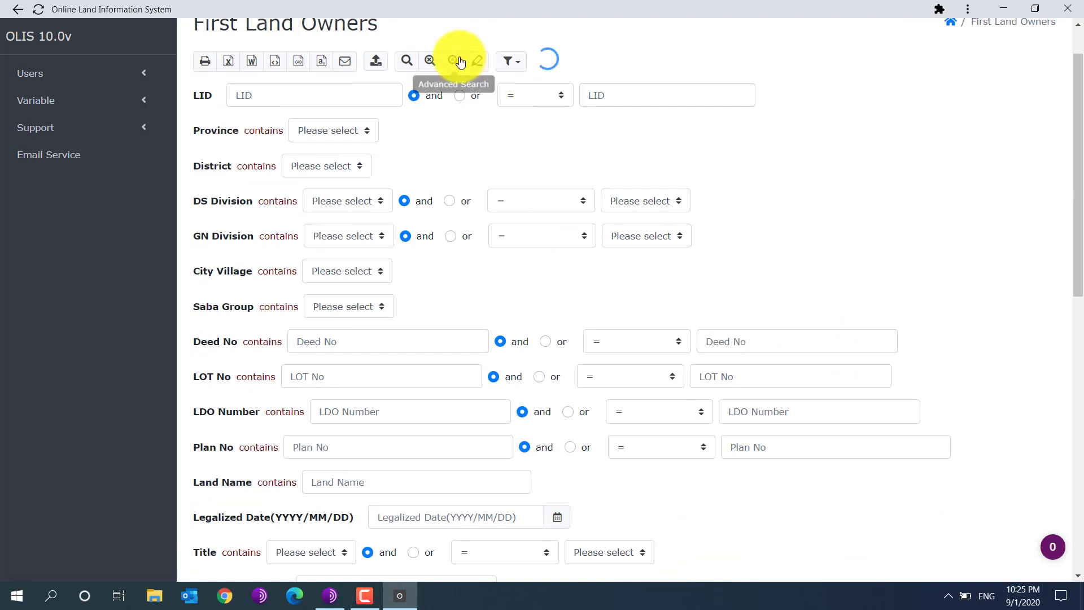
click(405, 62)
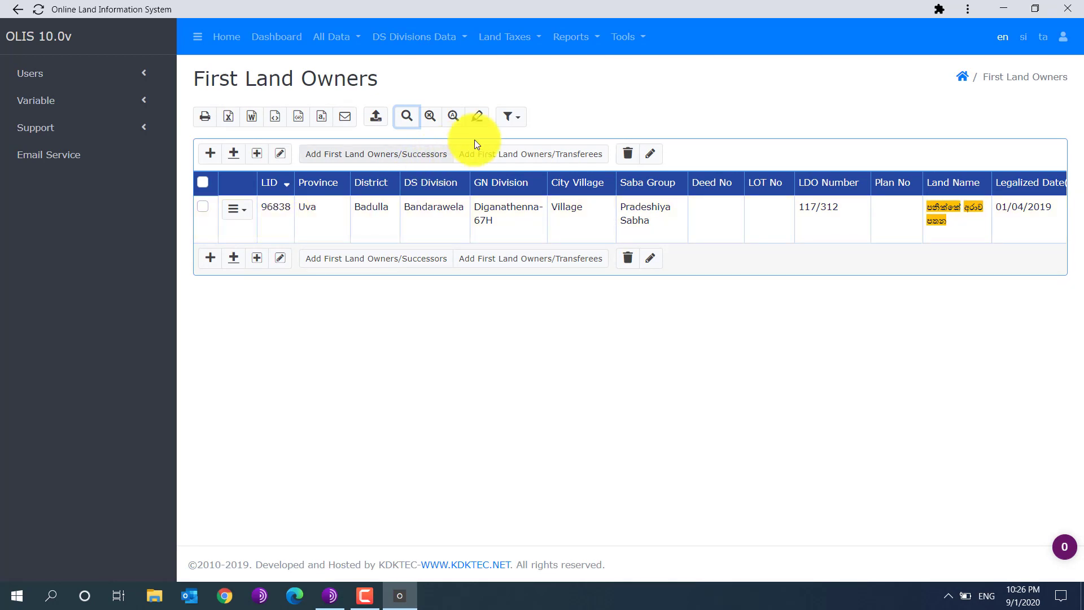
Step: View the options for saving or deleting filters, close them and show all First Land Owners records again
click(512, 118)
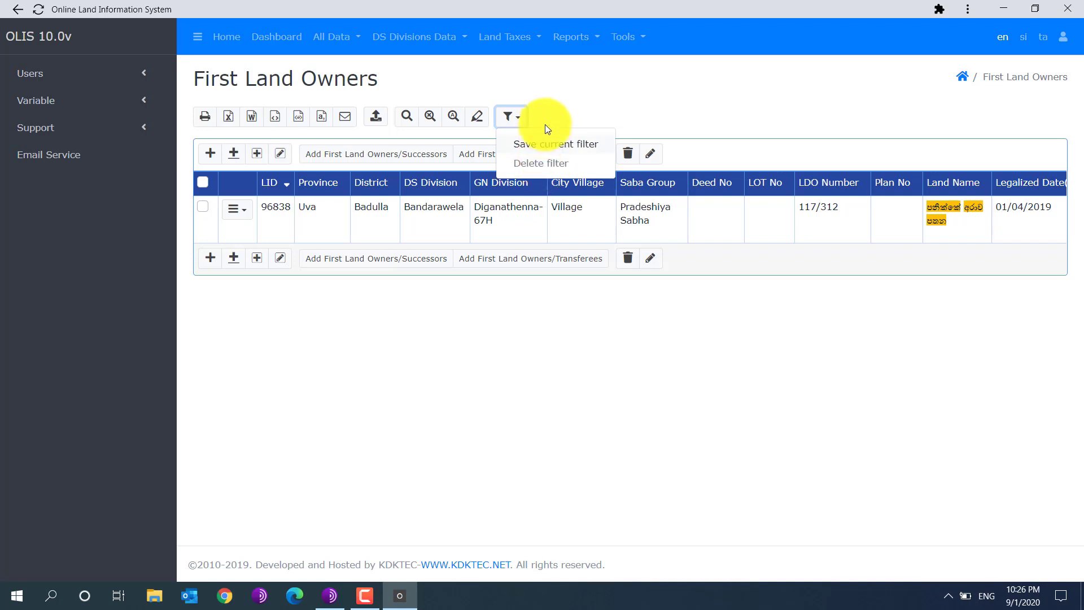
click(553, 111)
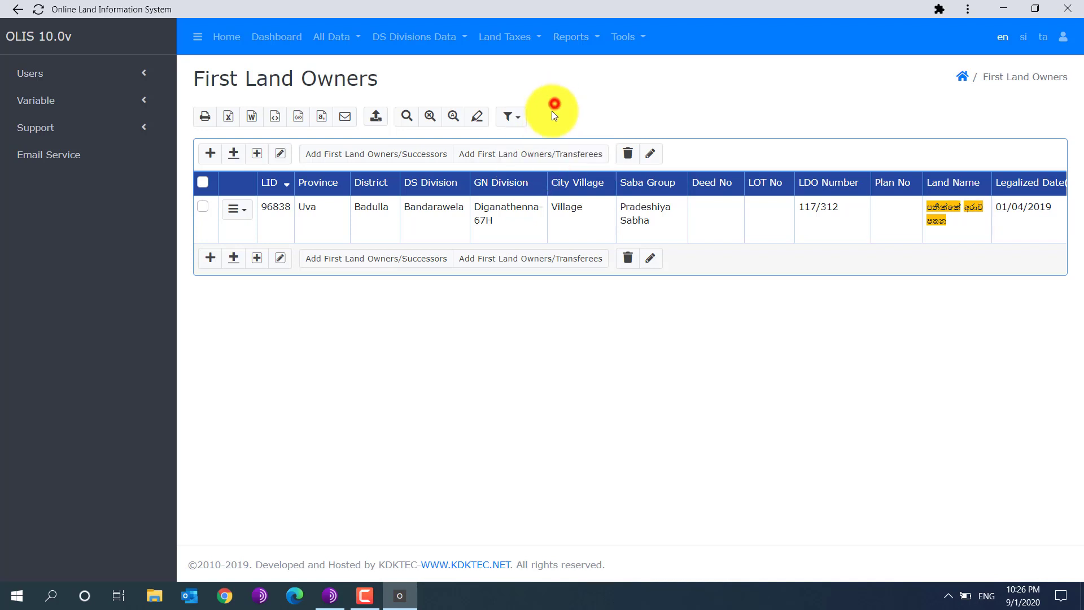
click(429, 117)
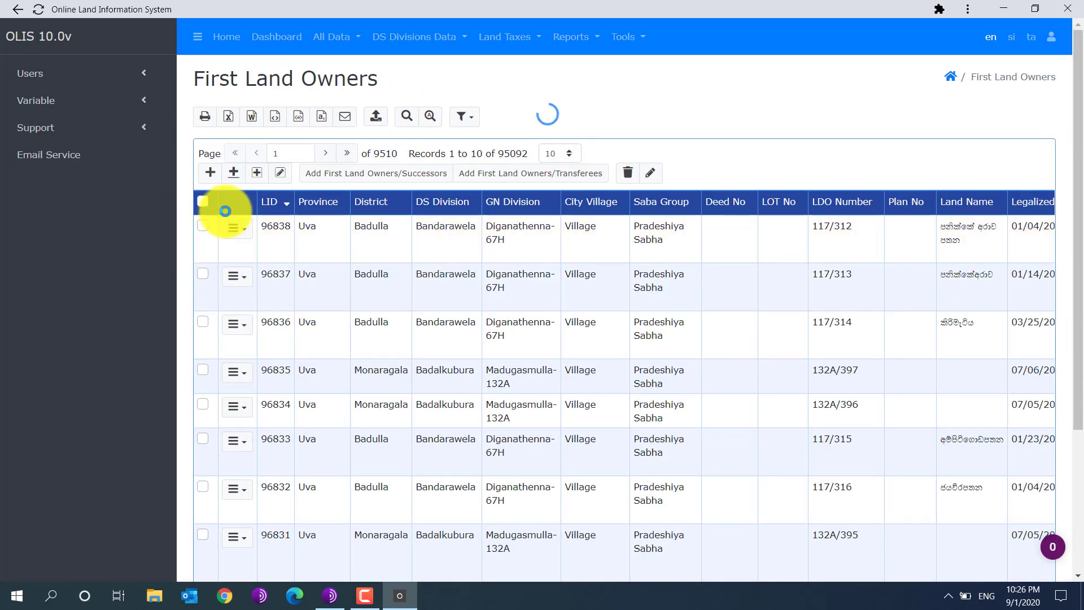
Step: Select and deselect the first land owner record, and open its list of record actions
click(203, 227)
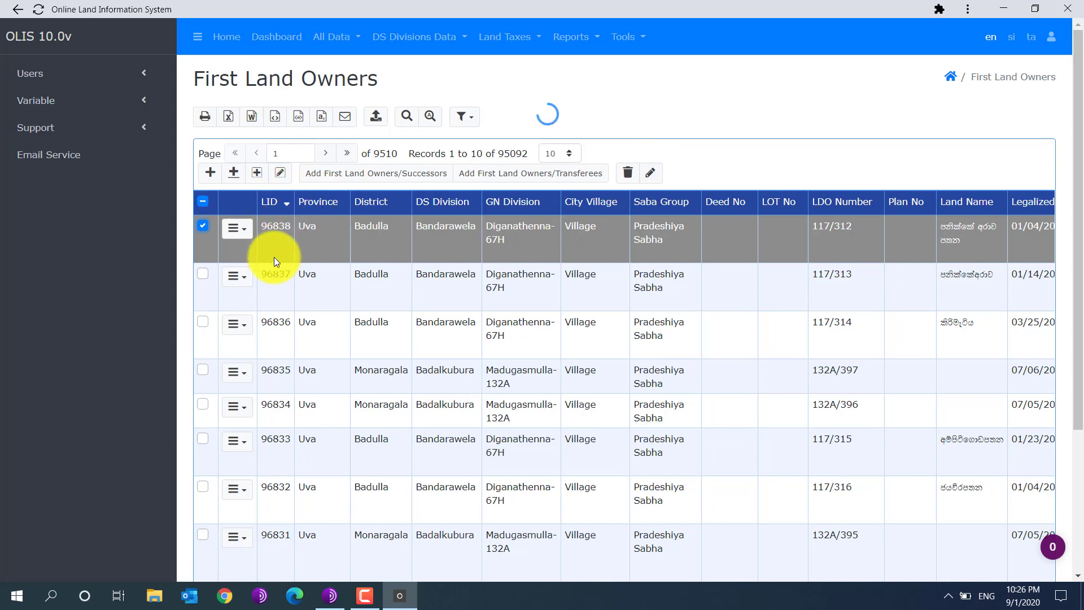
click(200, 225)
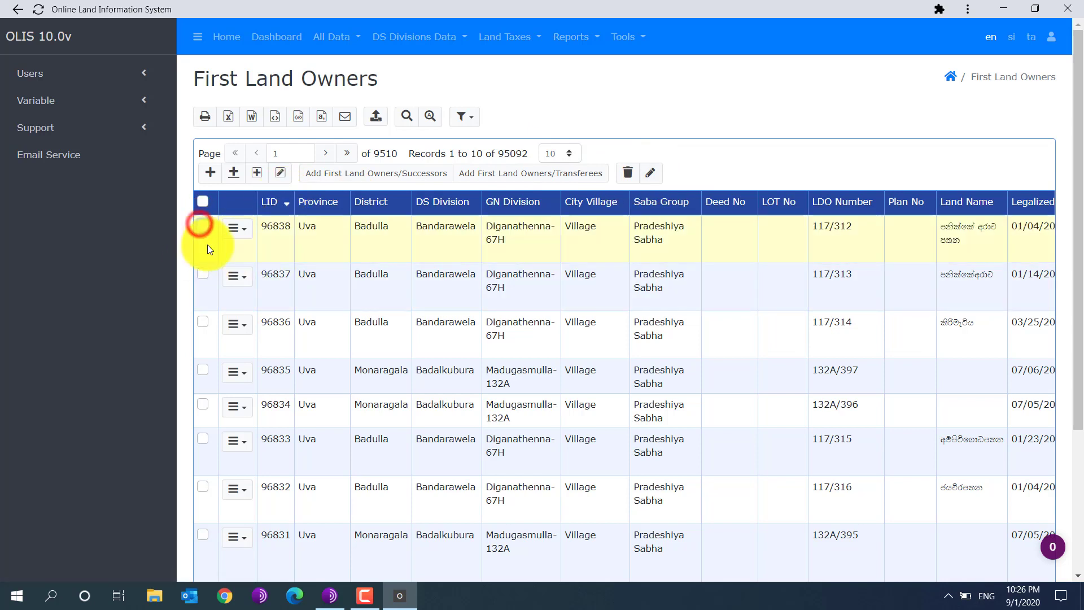
click(243, 231)
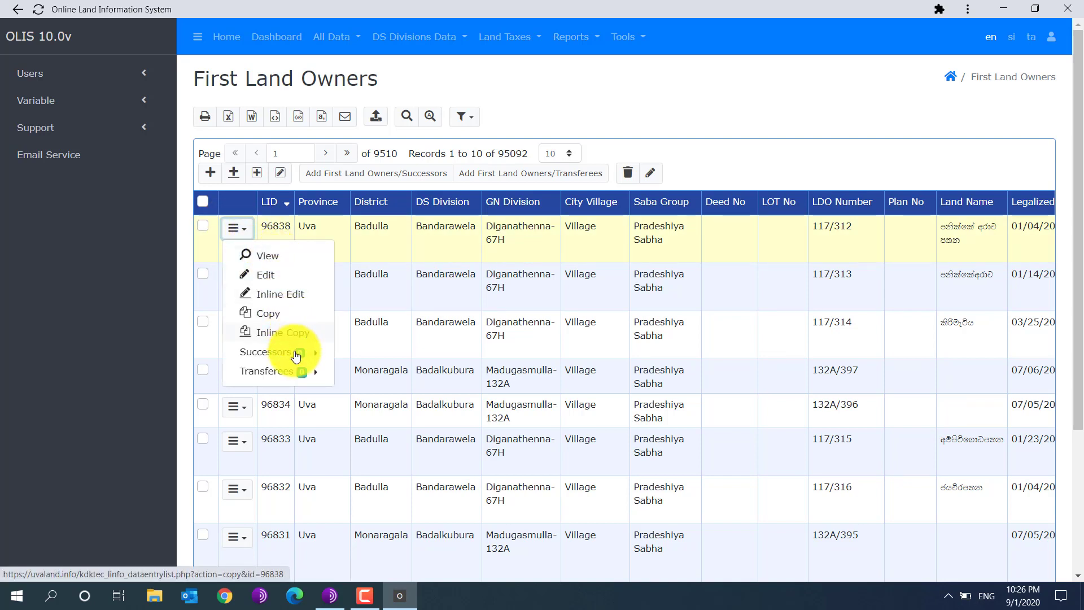
Step: Check the first record's Successors and Transferees options, open the record for viewing and read its Land Information
mouse_move(293, 351)
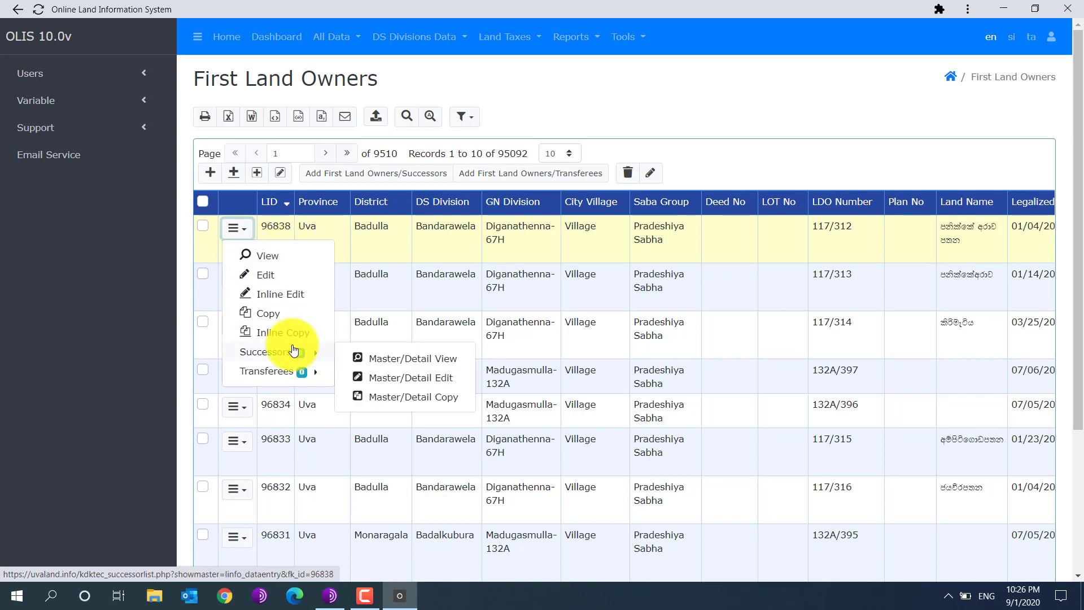
mouse_move(299, 374)
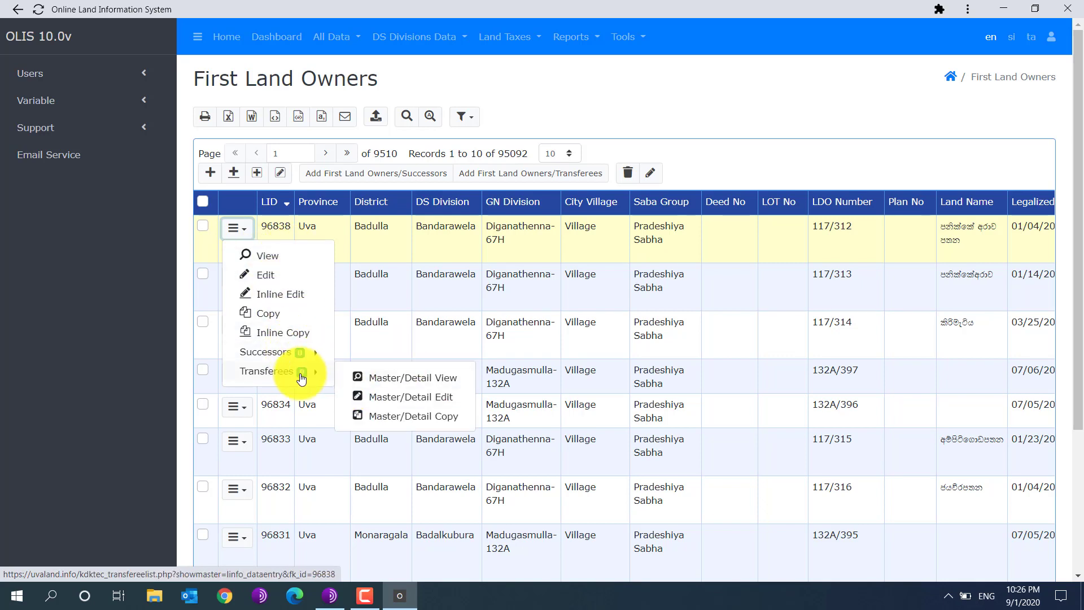
click(279, 259)
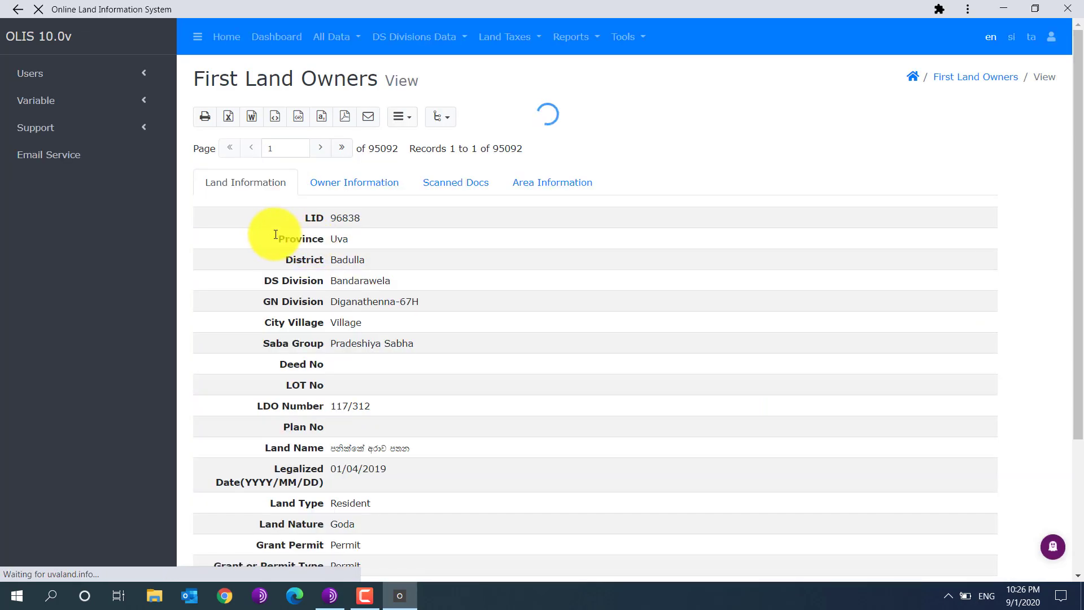
scroll(403, 262, down, 3)
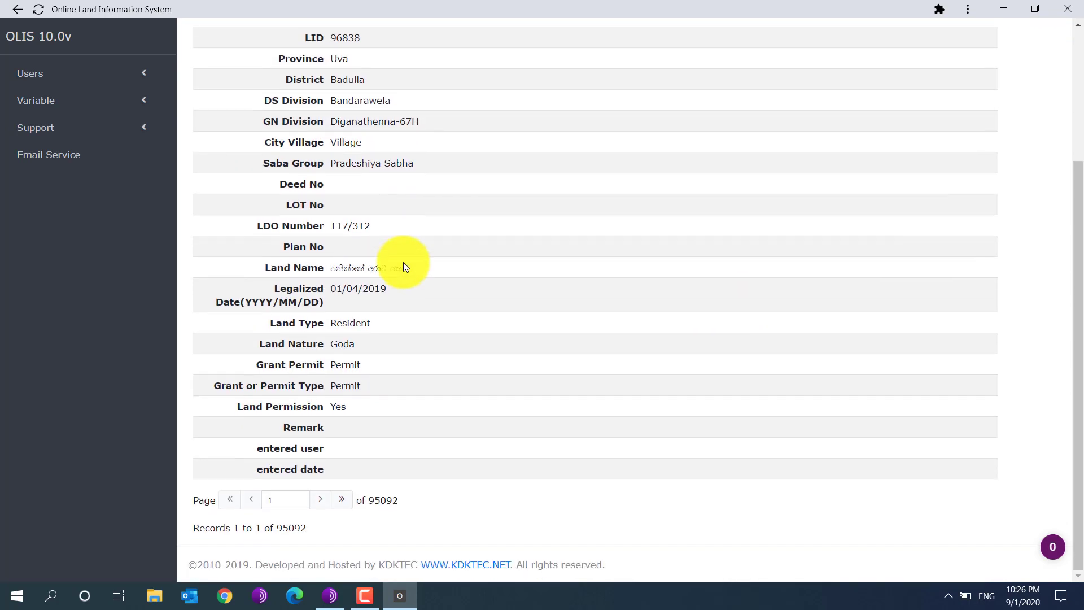
scroll(403, 262, up, 3)
Step: View the record's Owner Information, Scanned Docs and Area Information
click(335, 174)
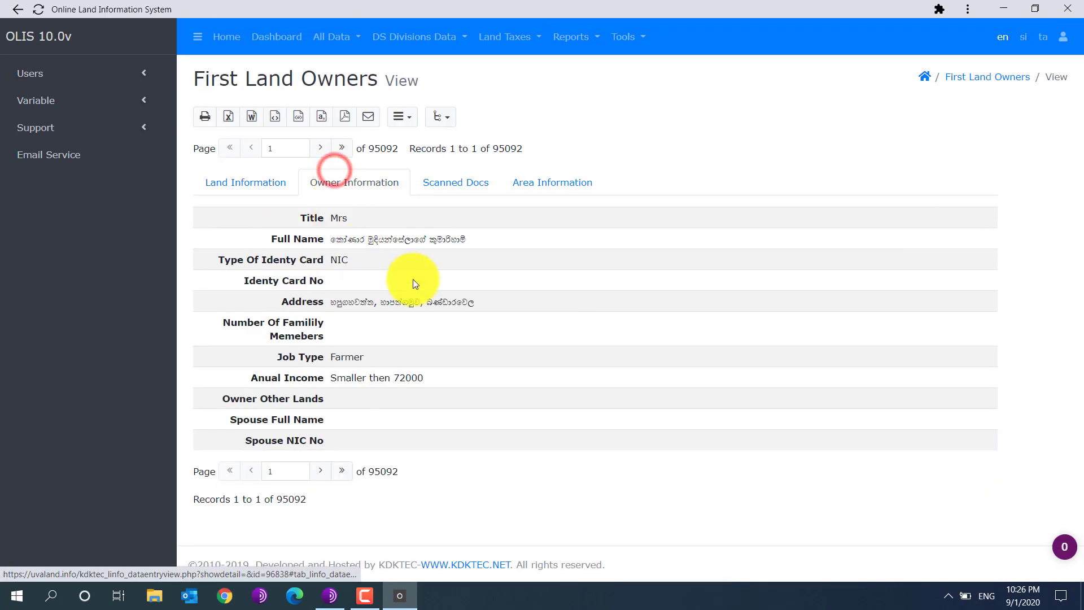
click(450, 186)
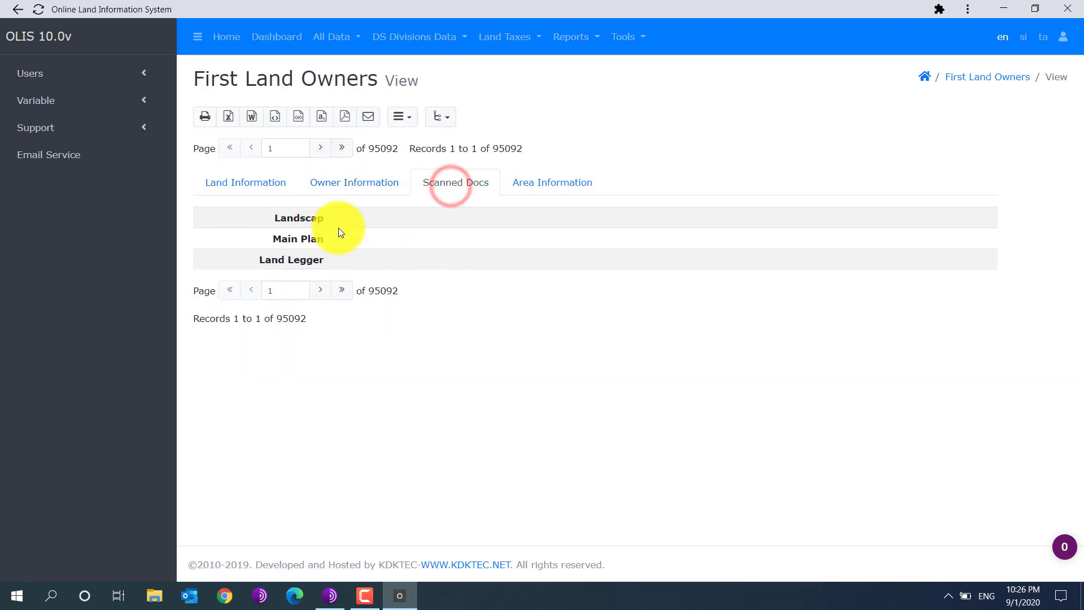
click(551, 183)
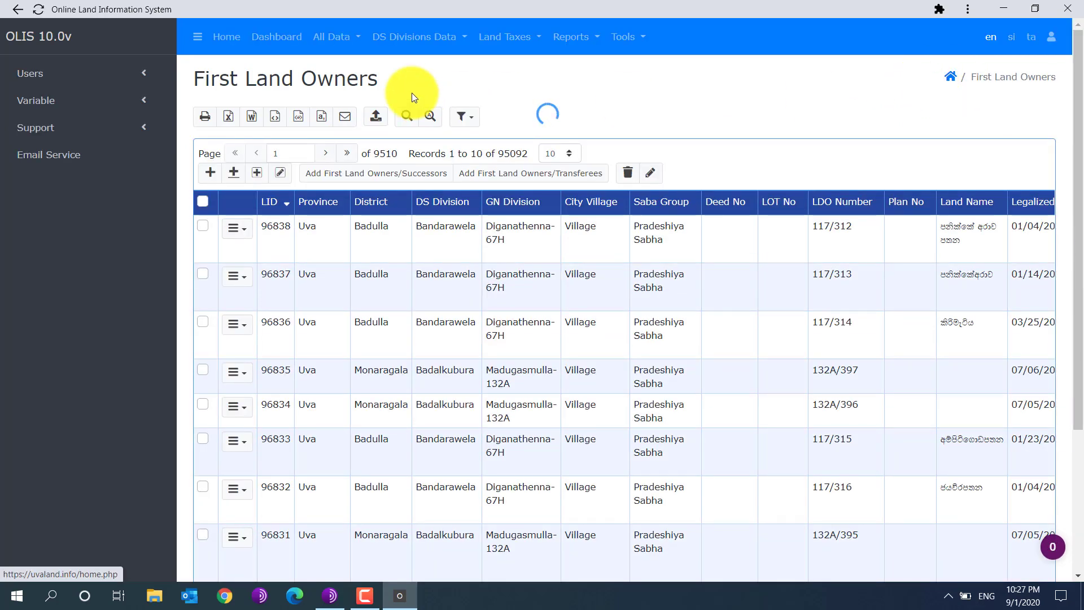
Step: Check the All Data options, and open the First Land Owners list for Haputhale division in Badulla district and look through it
click(325, 36)
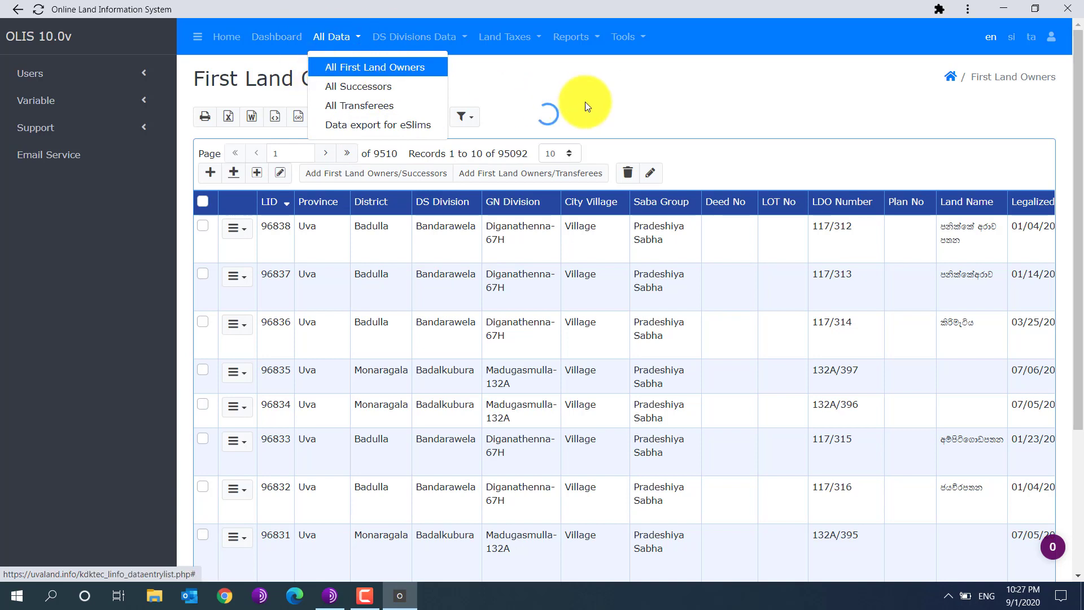
click(628, 96)
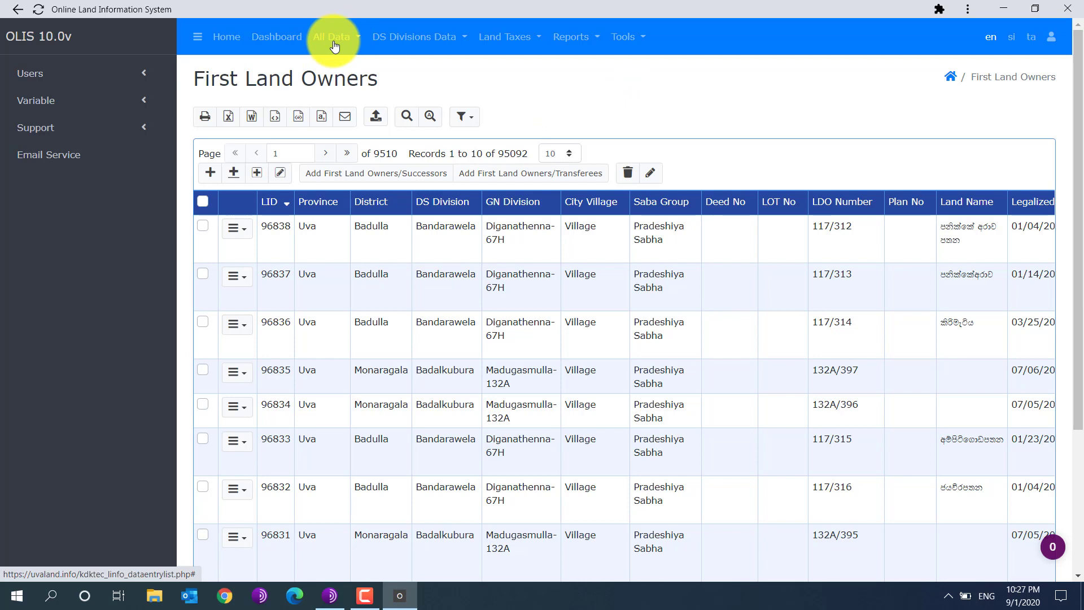
click(413, 37)
mouse_move(417, 67)
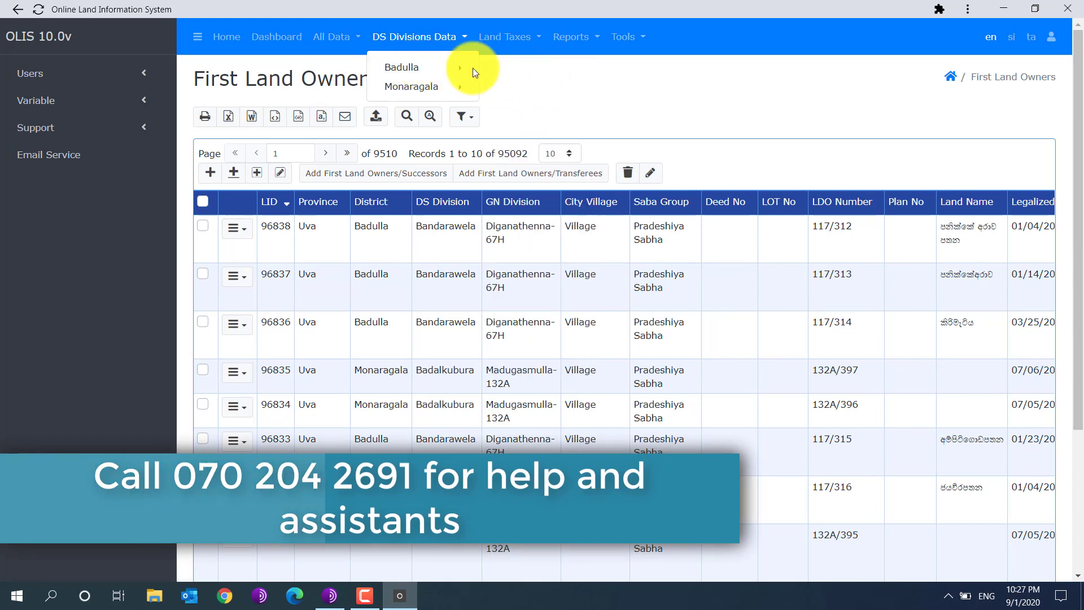
mouse_move(520, 72)
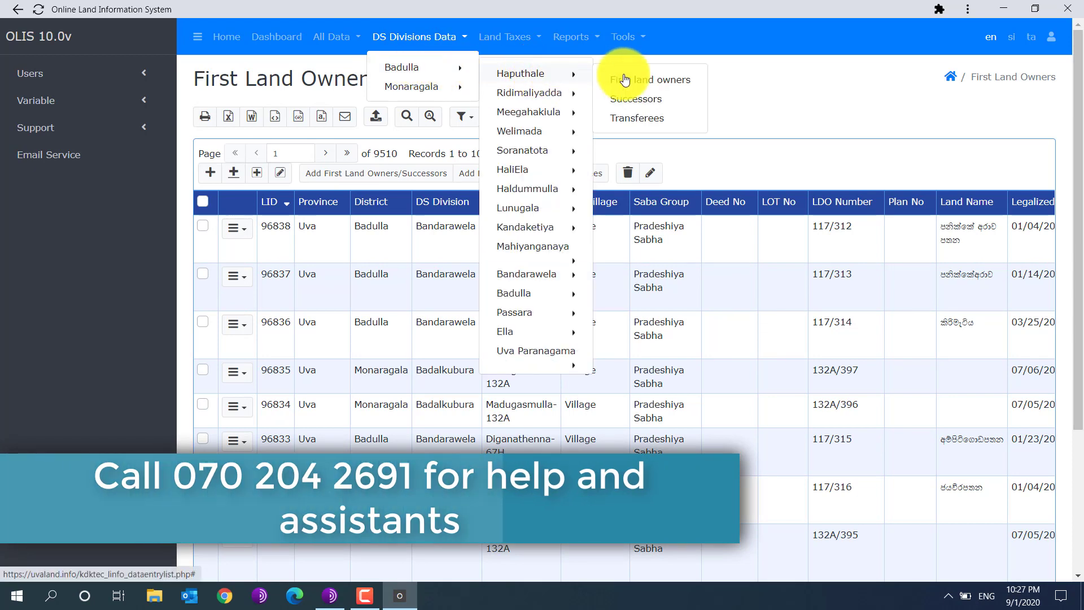
click(671, 84)
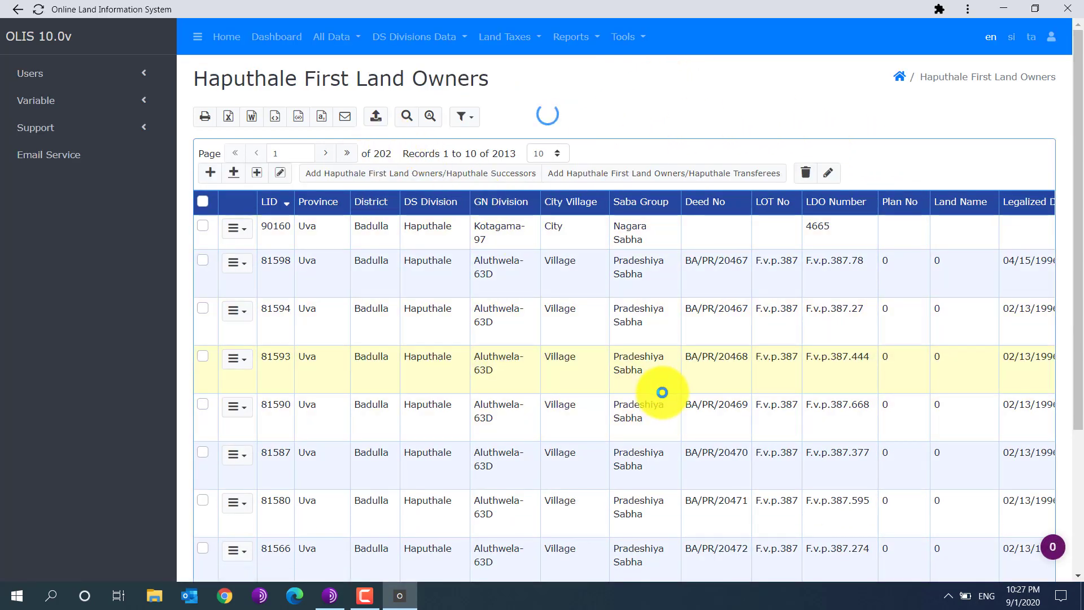
scroll(667, 394, down, 1)
scroll(668, 395, down, 3)
scroll(665, 394, down, 3)
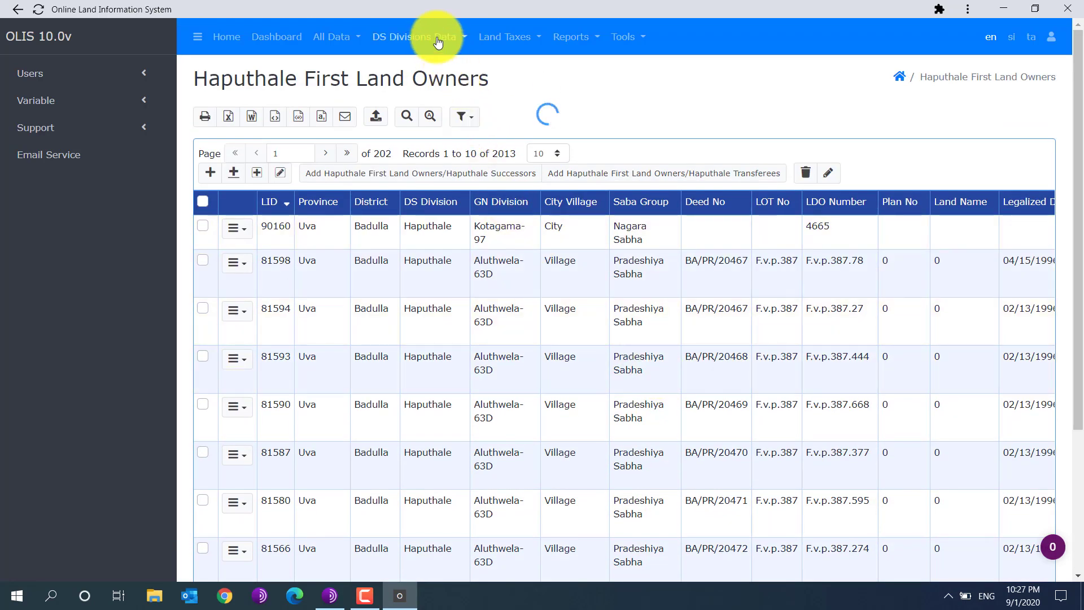
Step: Examine the DS divisions offered under Badulla and Monaragala, including the data options for Ridimaliyadda, and close the list
click(436, 37)
click(452, 67)
click(551, 76)
click(429, 86)
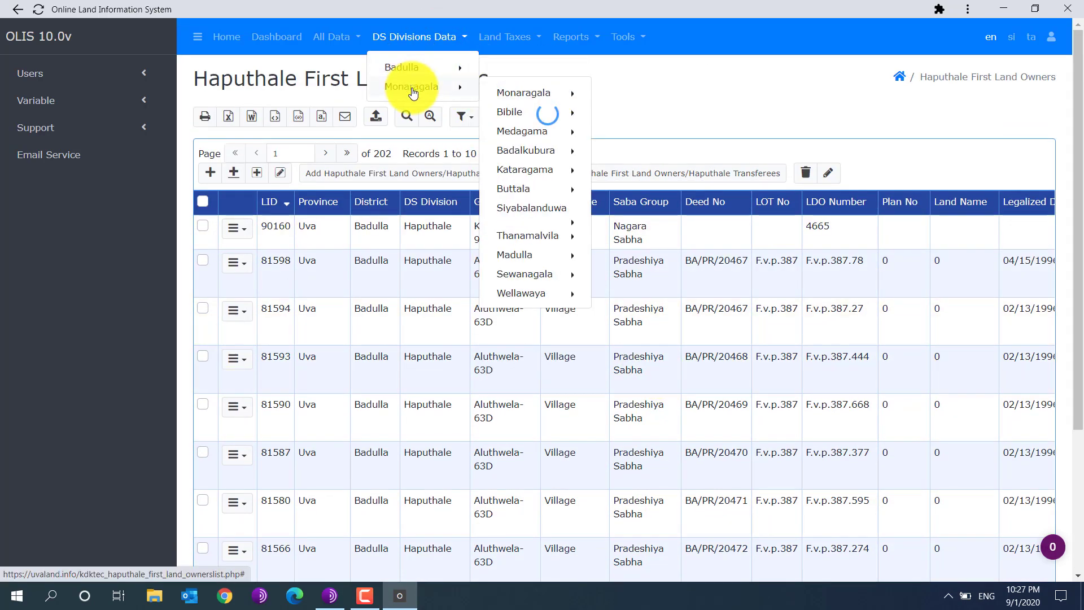
click(399, 68)
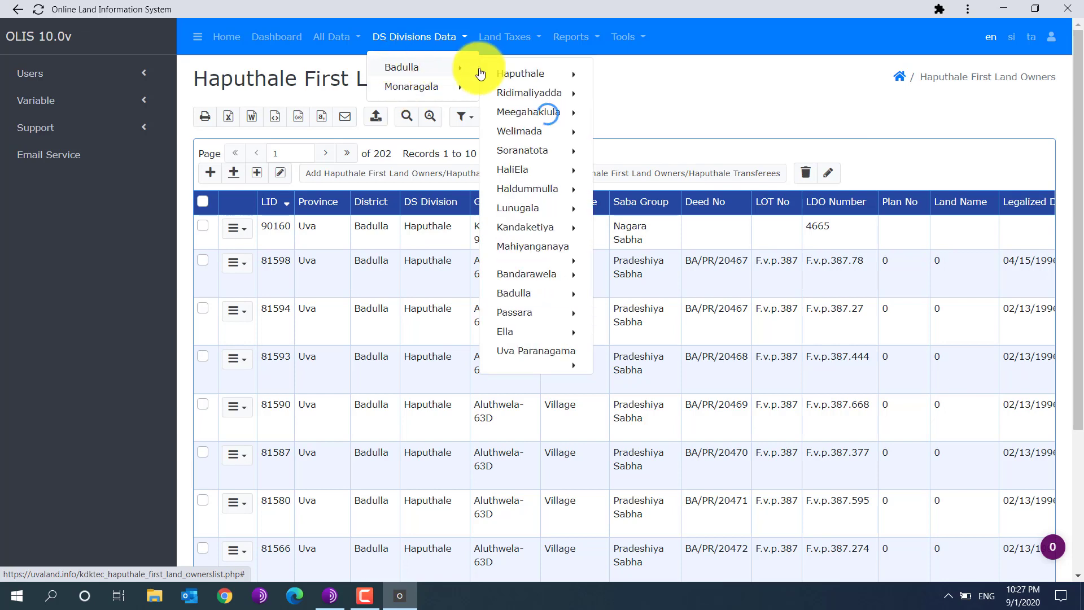
click(539, 97)
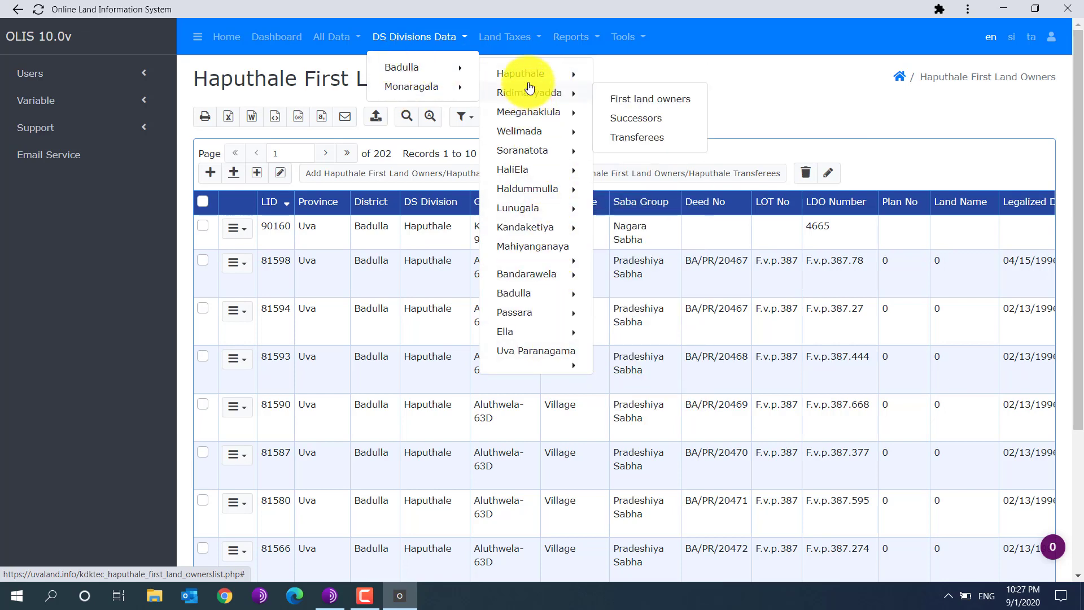
click(771, 93)
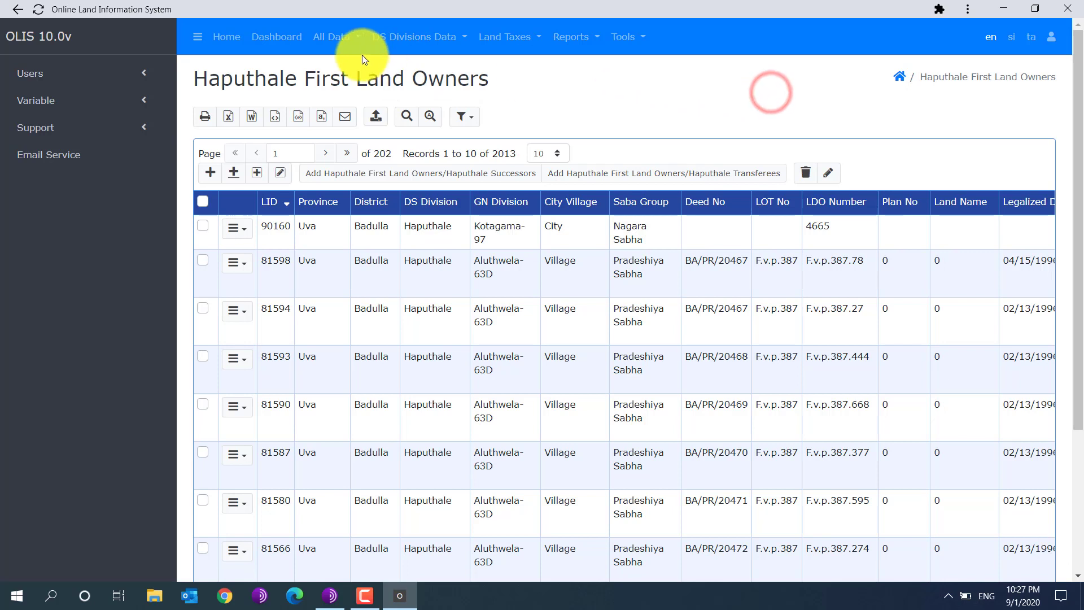
click(394, 37)
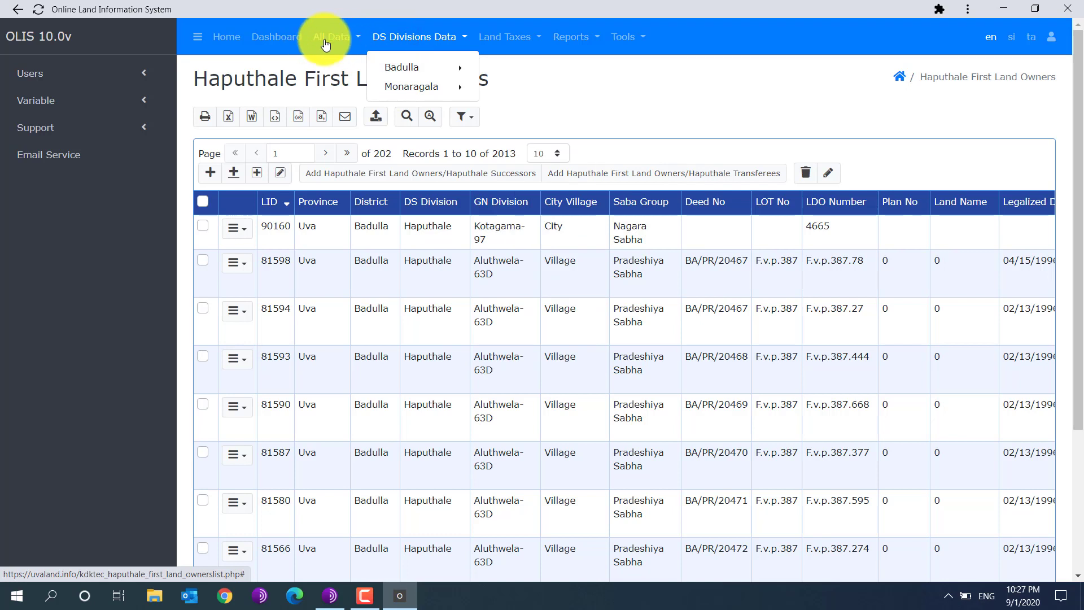
click(584, 88)
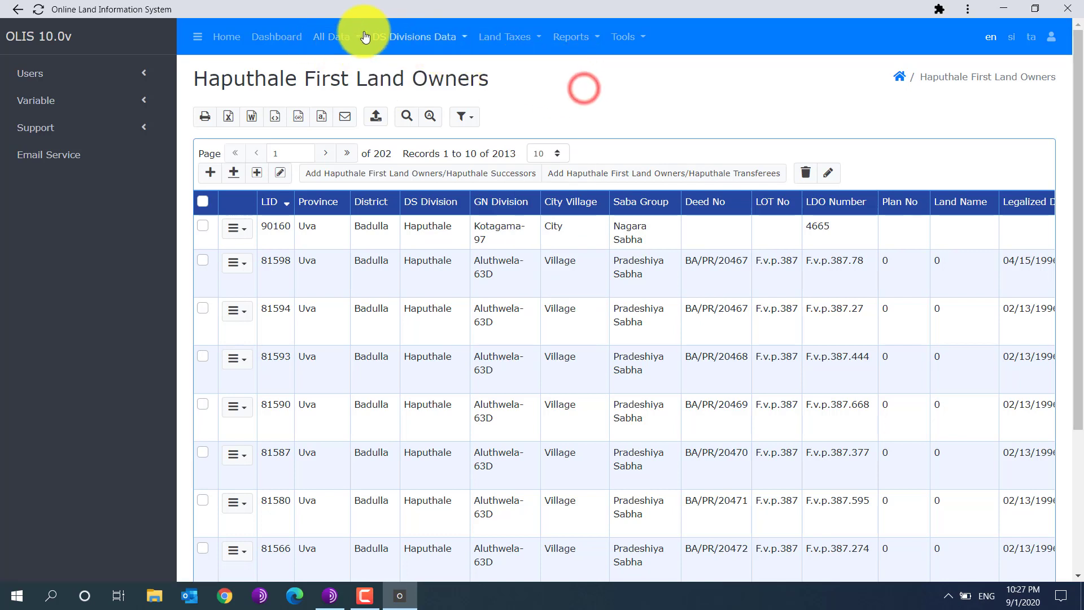
Step: Review the All Data options, including the data export for eSlims, and open the All First Land Owners list
click(330, 38)
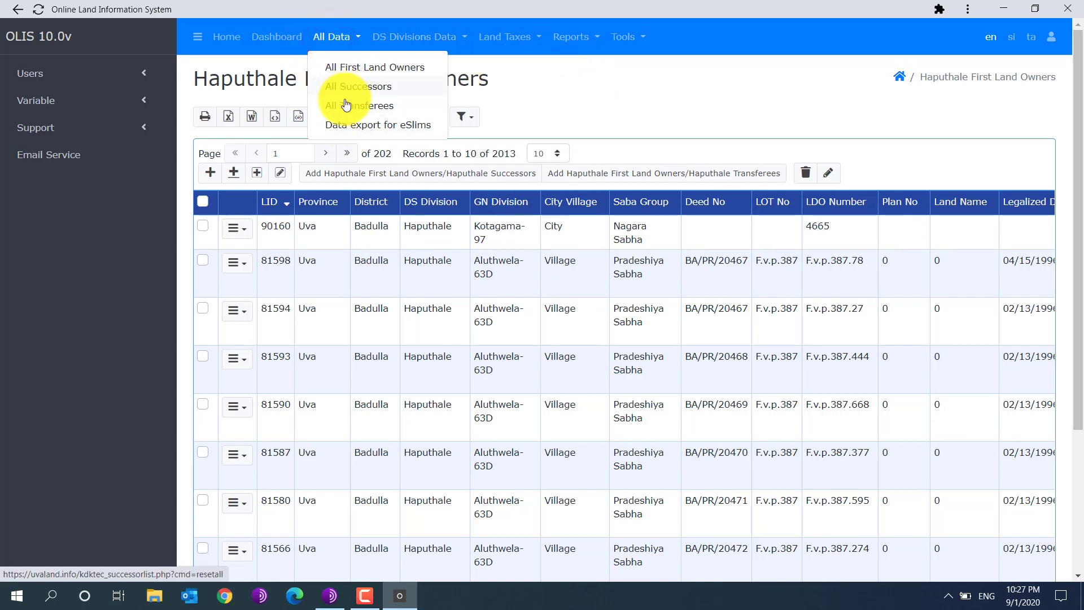
click(564, 92)
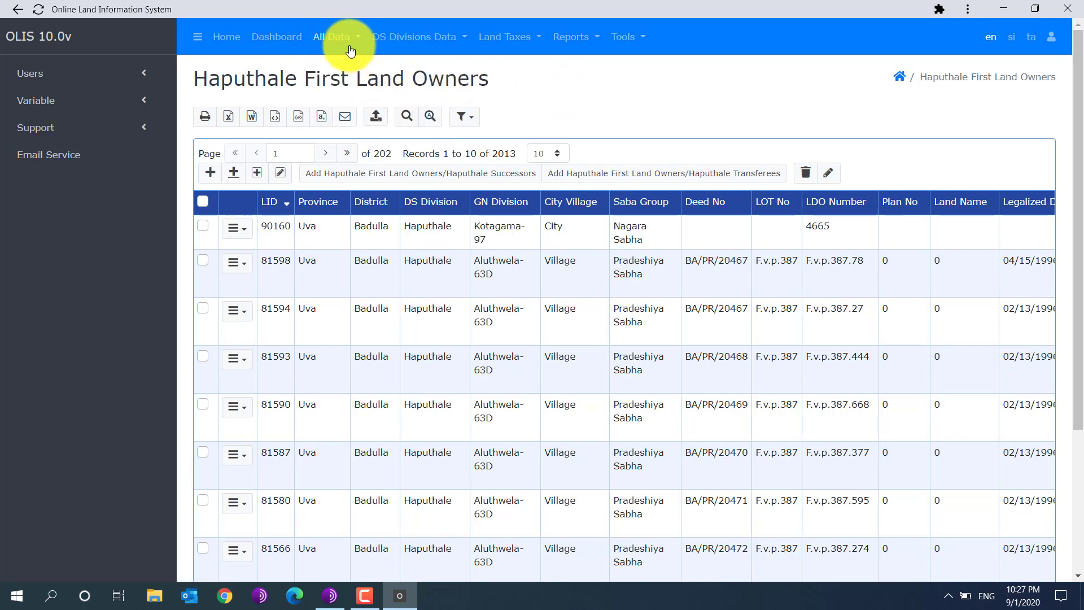
click(332, 38)
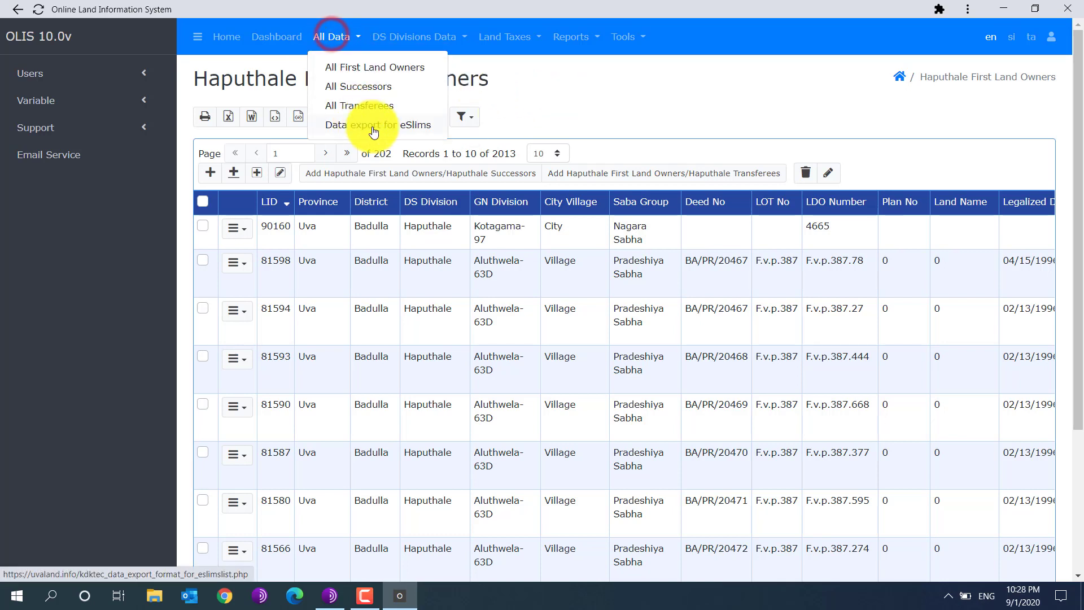
click(545, 89)
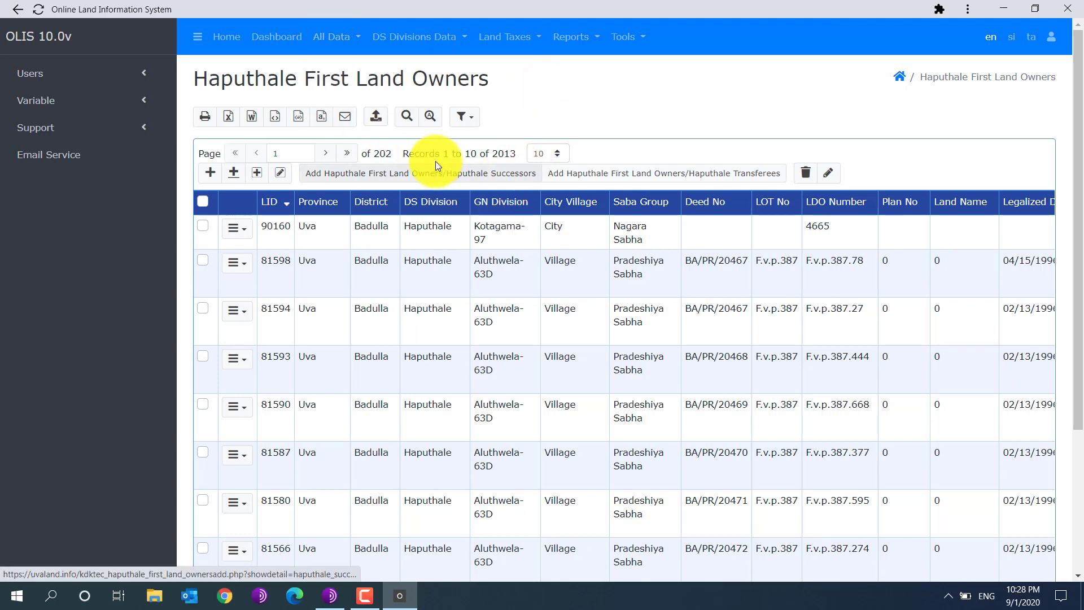
click(333, 45)
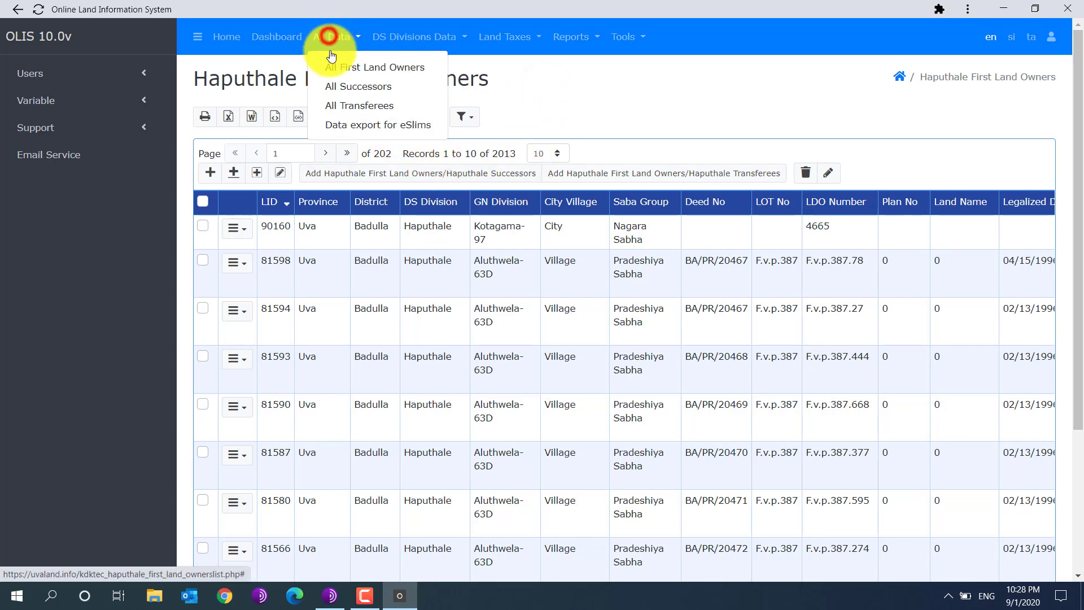
click(343, 66)
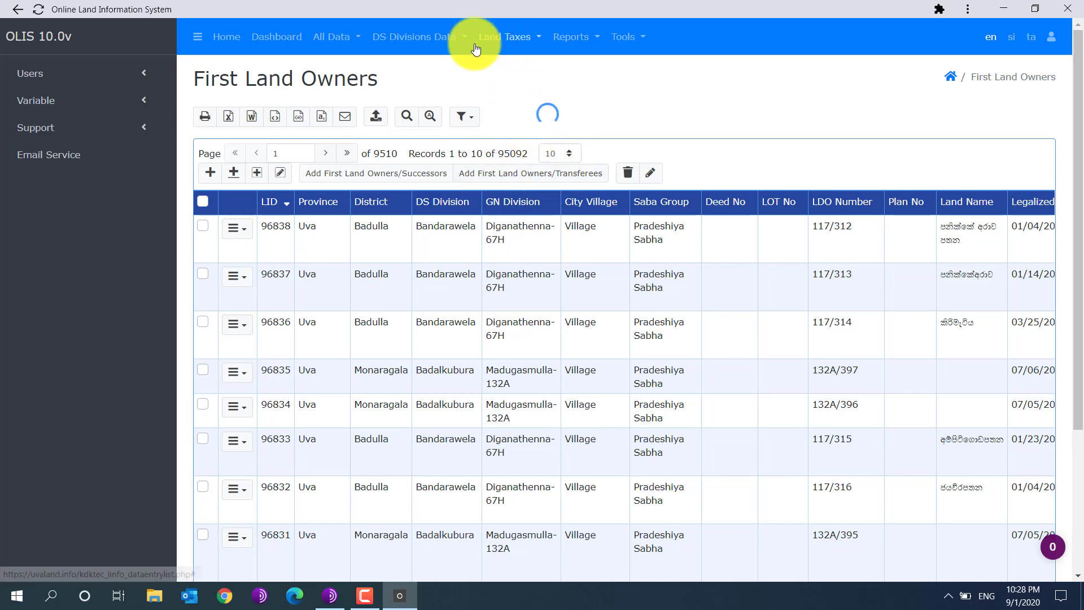
Step: Review Badulla district's DS divisions once more and close the list
click(443, 35)
mouse_move(439, 97)
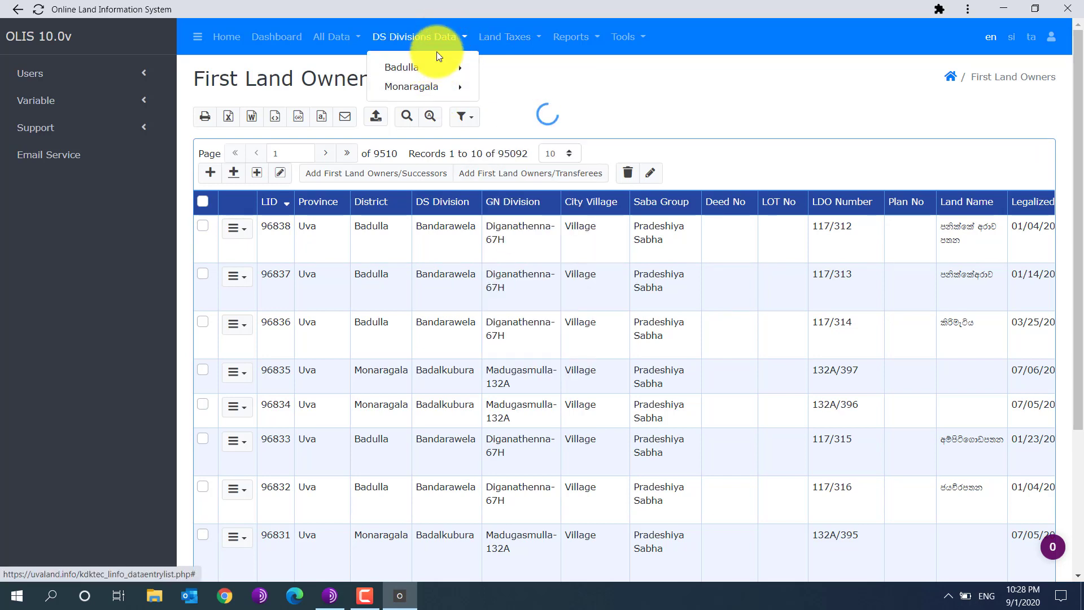
mouse_move(436, 74)
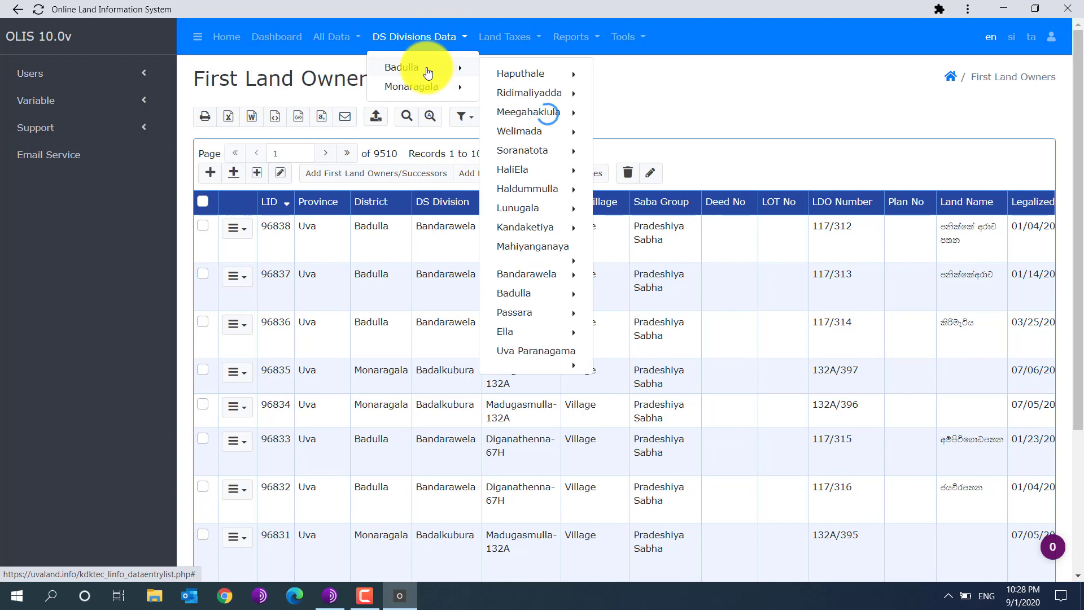
click(687, 74)
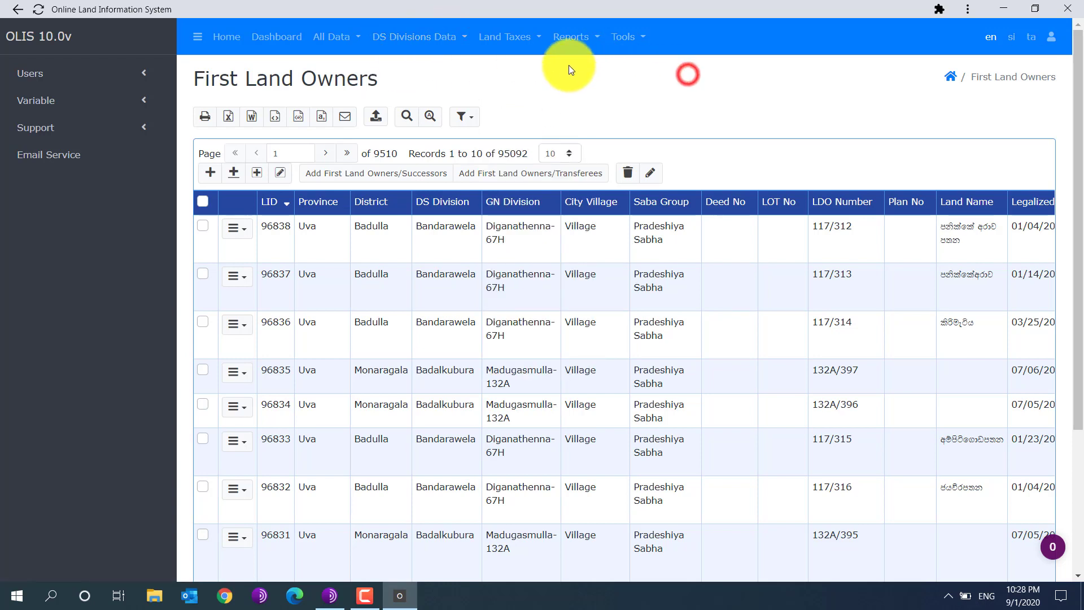
Step: Open the Land Taxes Records, show the search panel and run a quick search for Monaragala
click(504, 50)
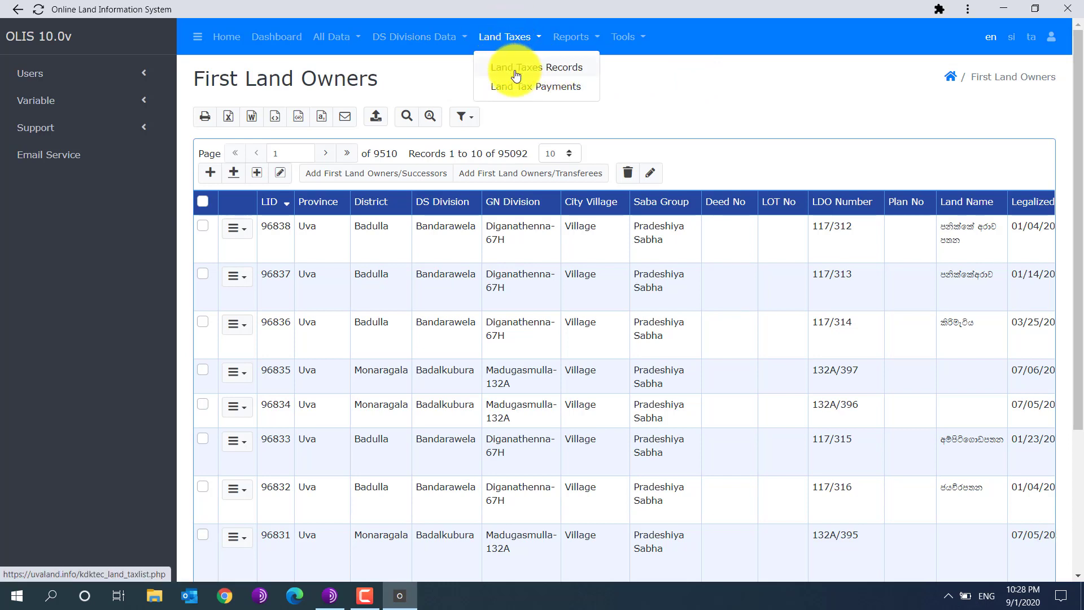
click(542, 68)
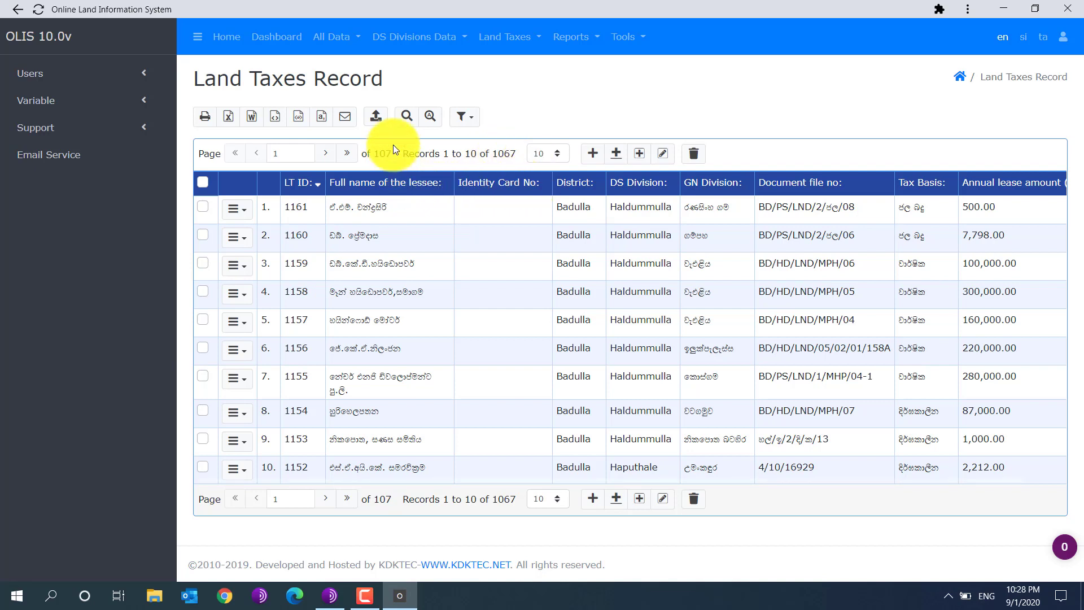
click(405, 117)
click(296, 218)
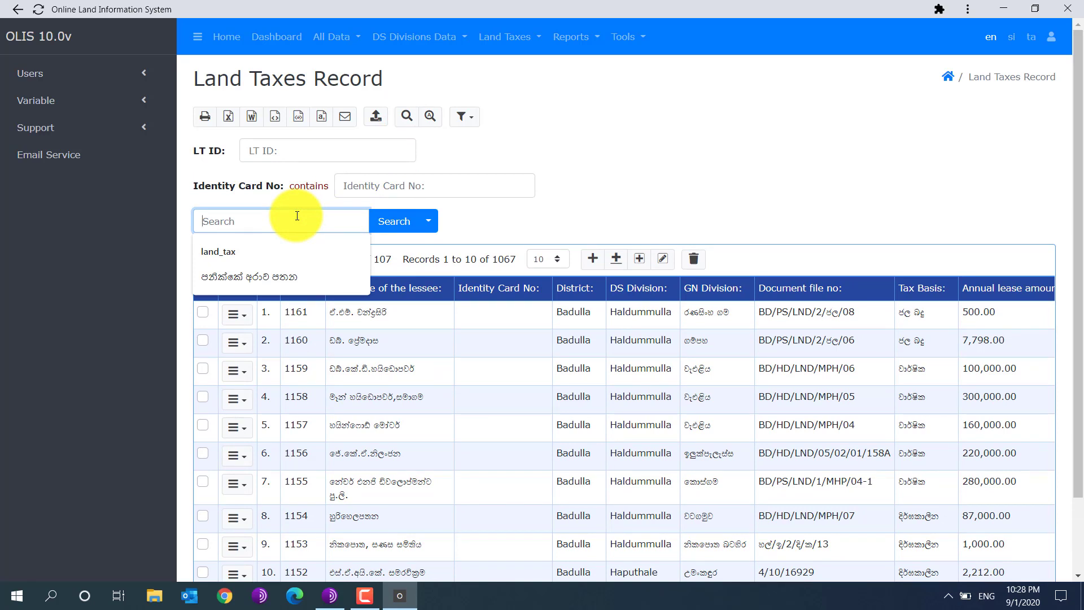
text(MO)
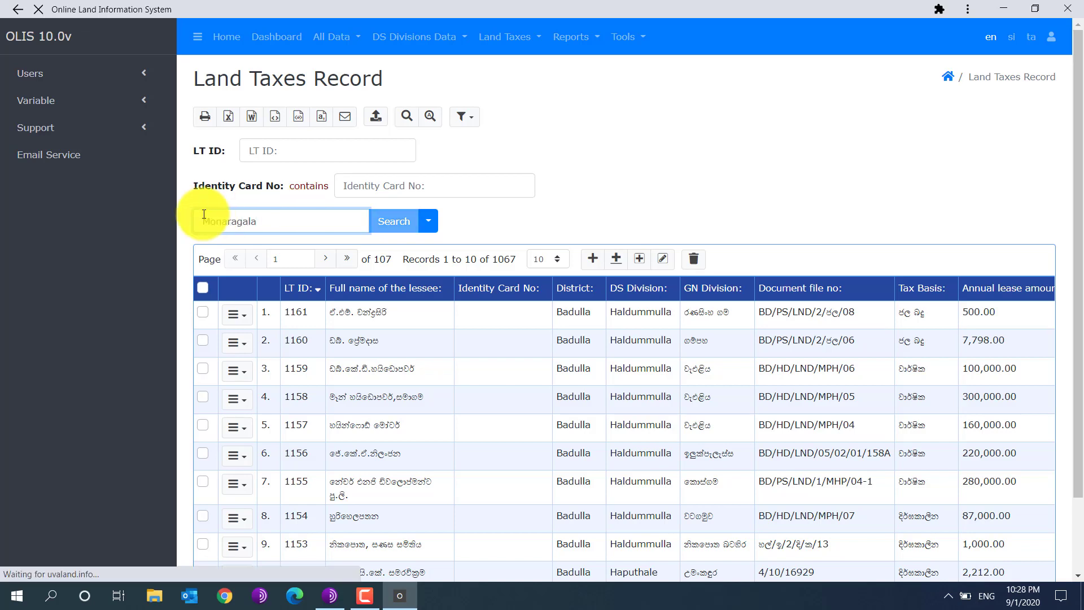
drag(203, 212, 299, 207)
key(Return)
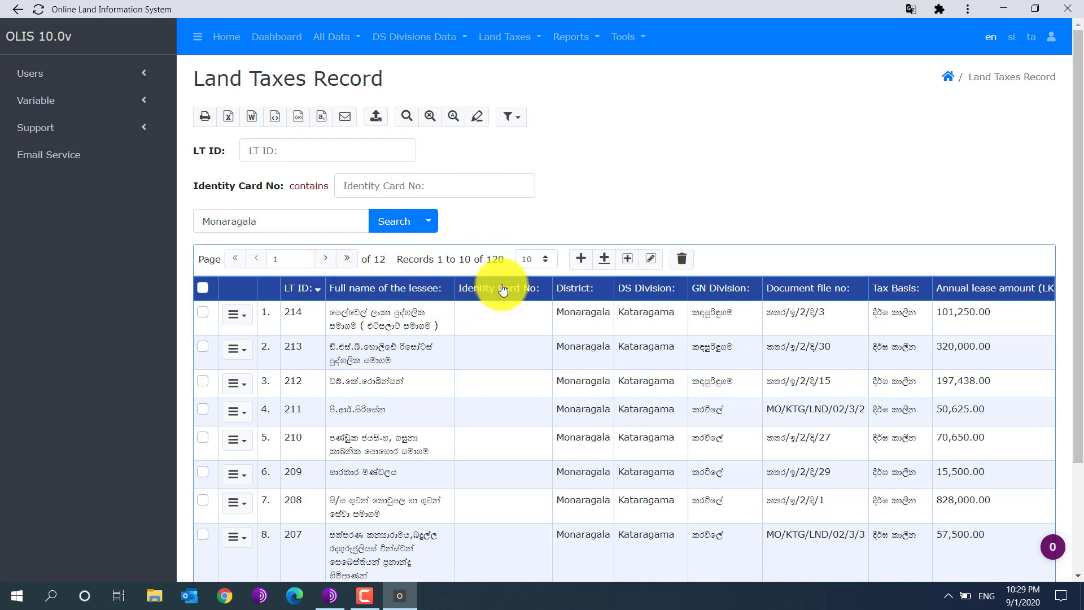
Step: Highlight the total number of land tax records matching the Monaragala search
double_click(488, 262)
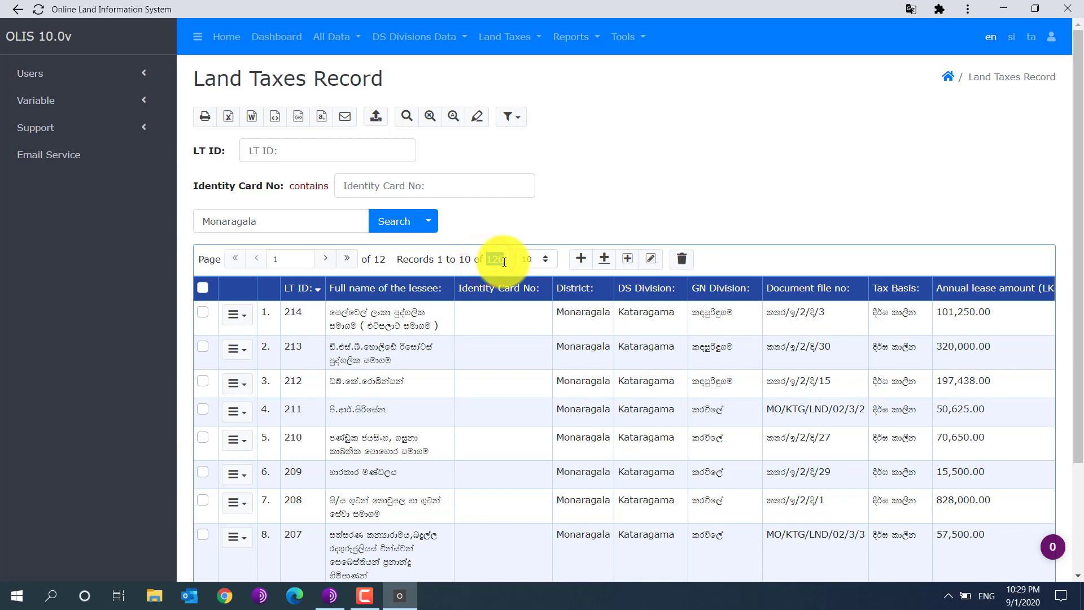
drag(438, 259, 505, 260)
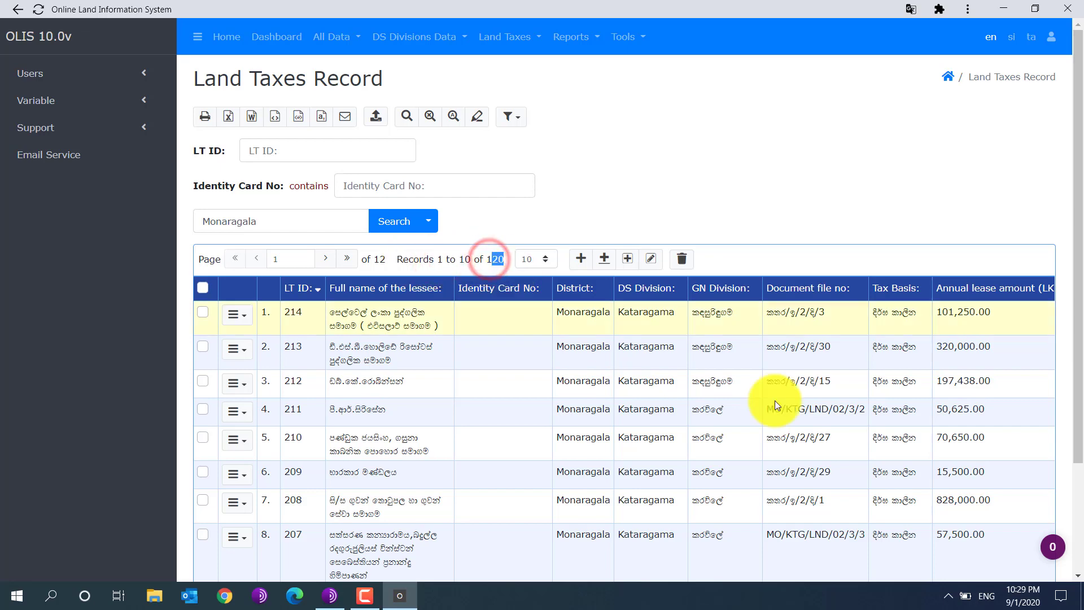
Step: Run a quick search of the land tax records for Badulla and look over the matching entries
scroll(829, 418, down, 1)
scroll(829, 416, down, 2)
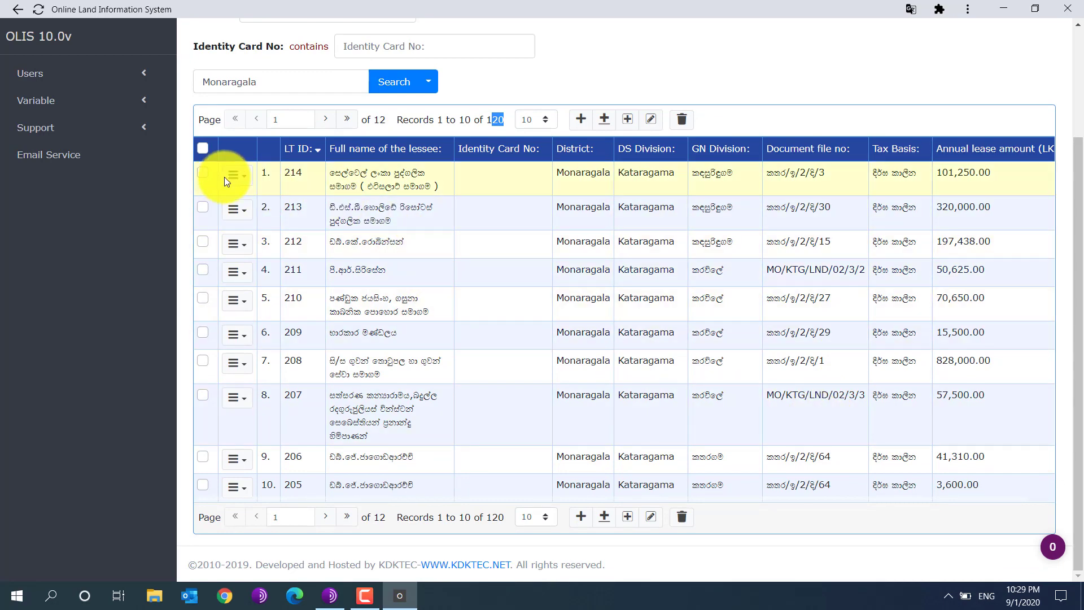
scroll(398, 307, up, 3)
double_click(260, 222)
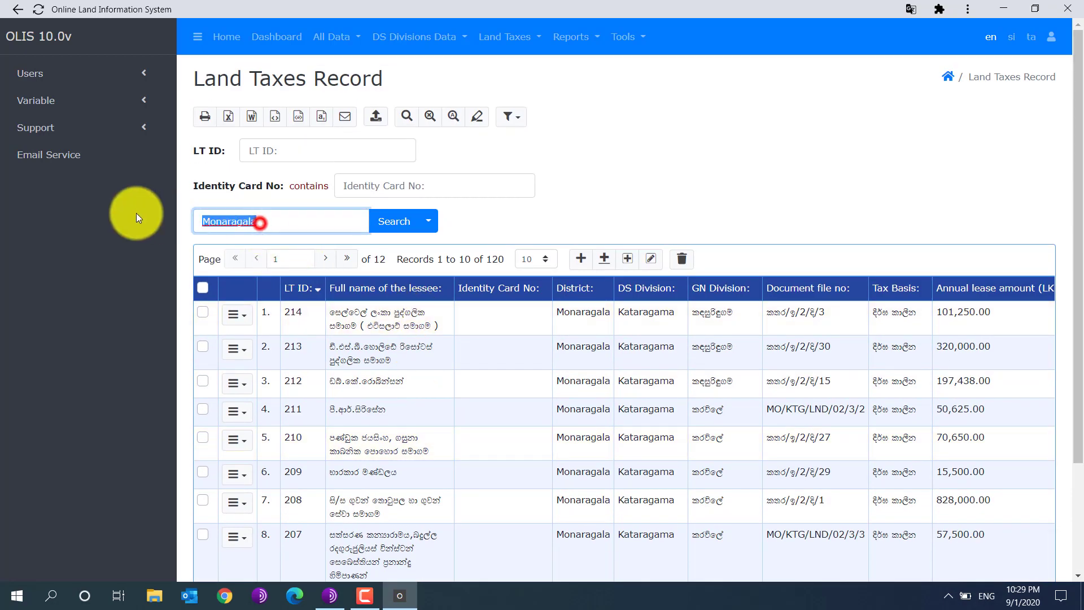
text(Ba)
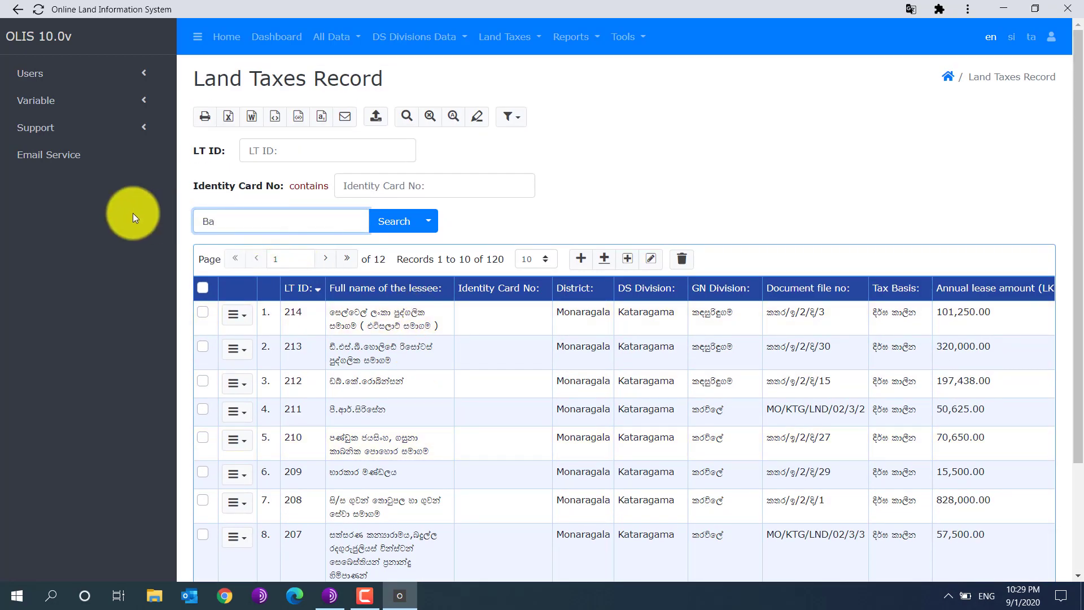
text(dulla)
key(Return)
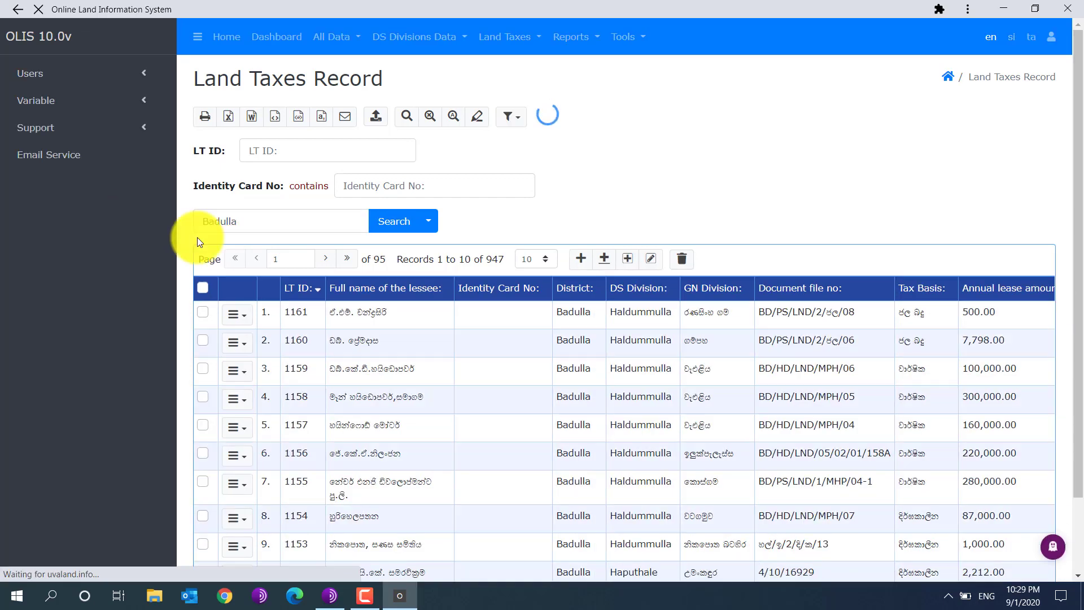
scroll(565, 297, down, 2)
scroll(565, 297, up, 3)
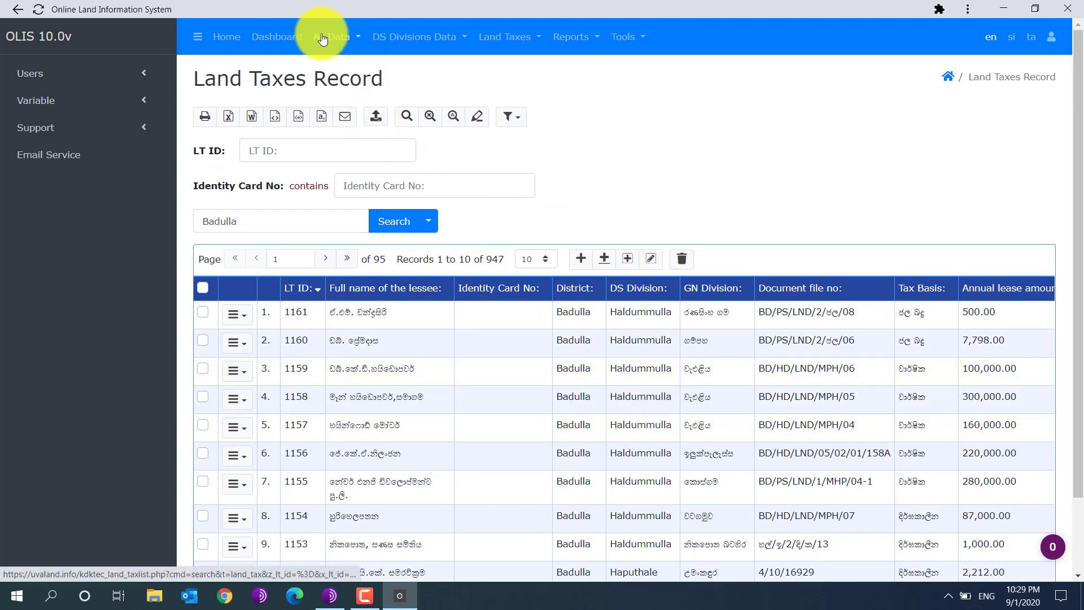
Step: View the All Data options, close them, and highlight the total number of land tax records matching the Badulla search
click(337, 44)
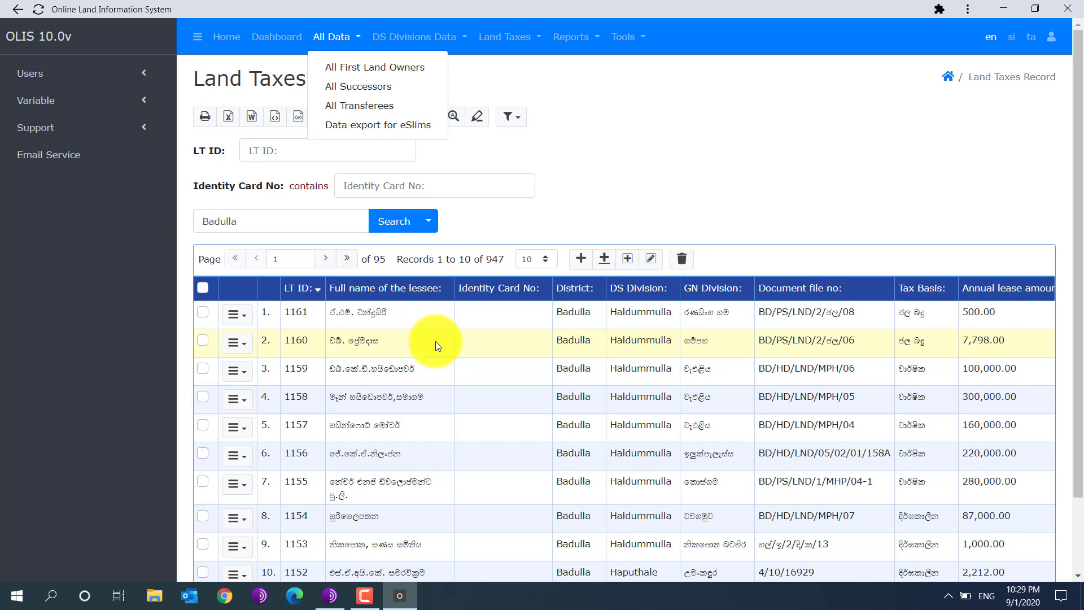
click(620, 161)
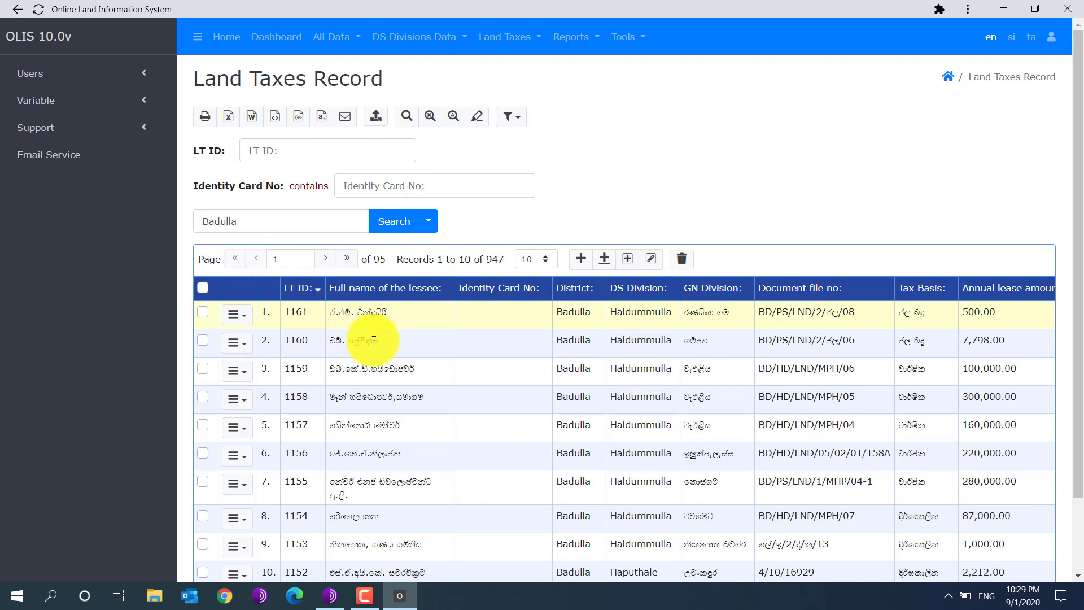
double_click(489, 258)
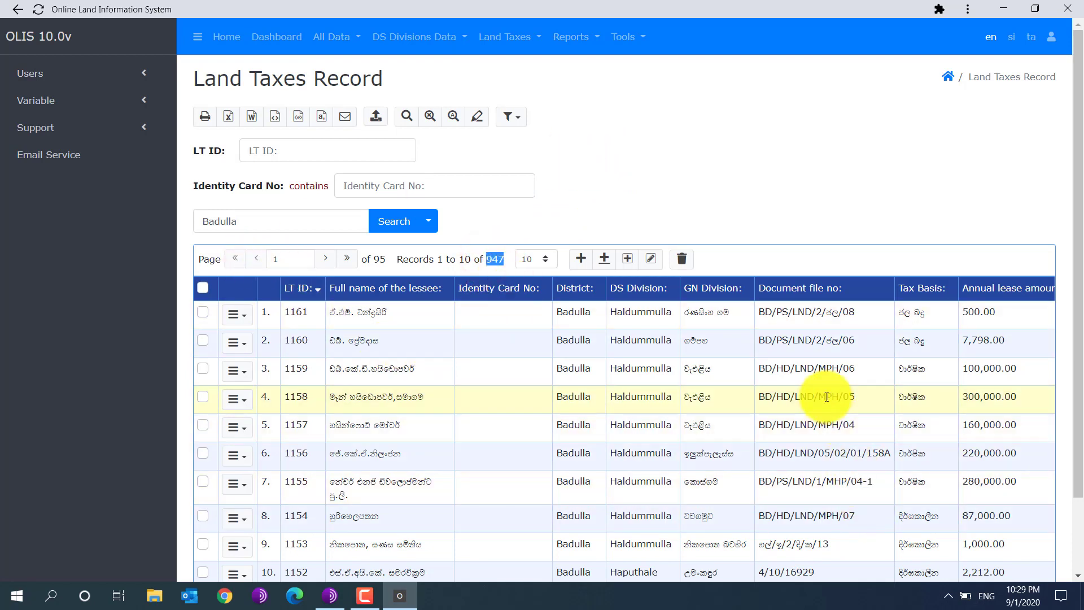
scroll(438, 304, down, 2)
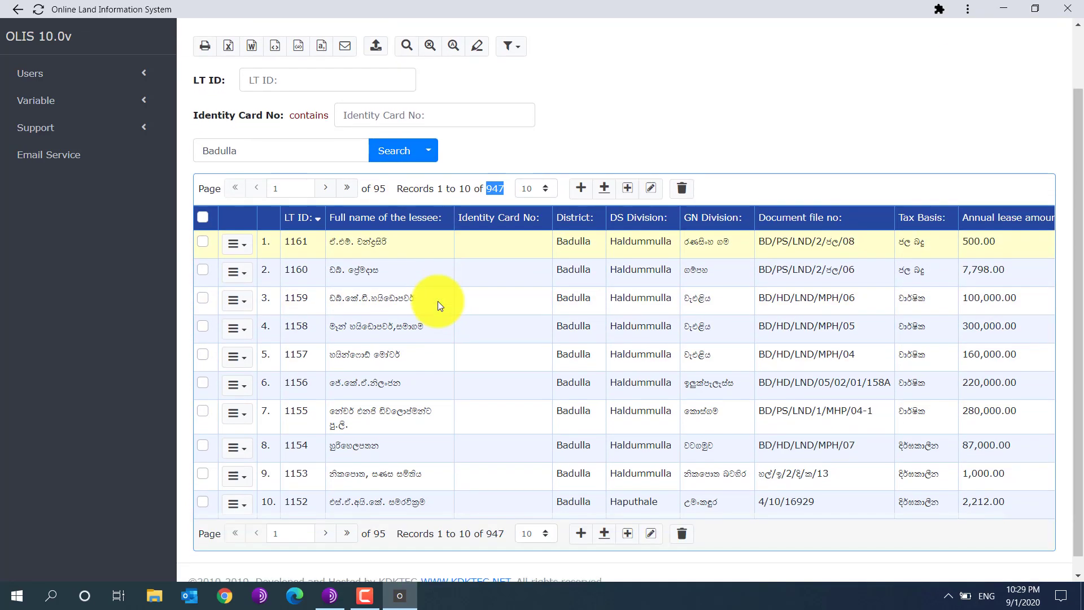
Step: Hide the search panel and select the first land tax record after viewing its available actions
click(407, 46)
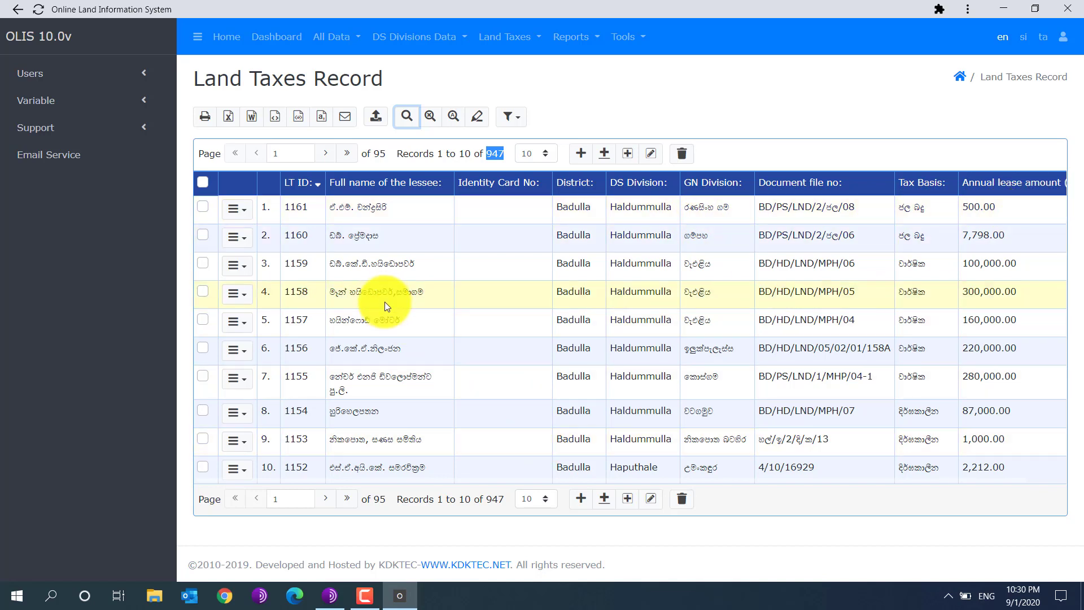
click(242, 209)
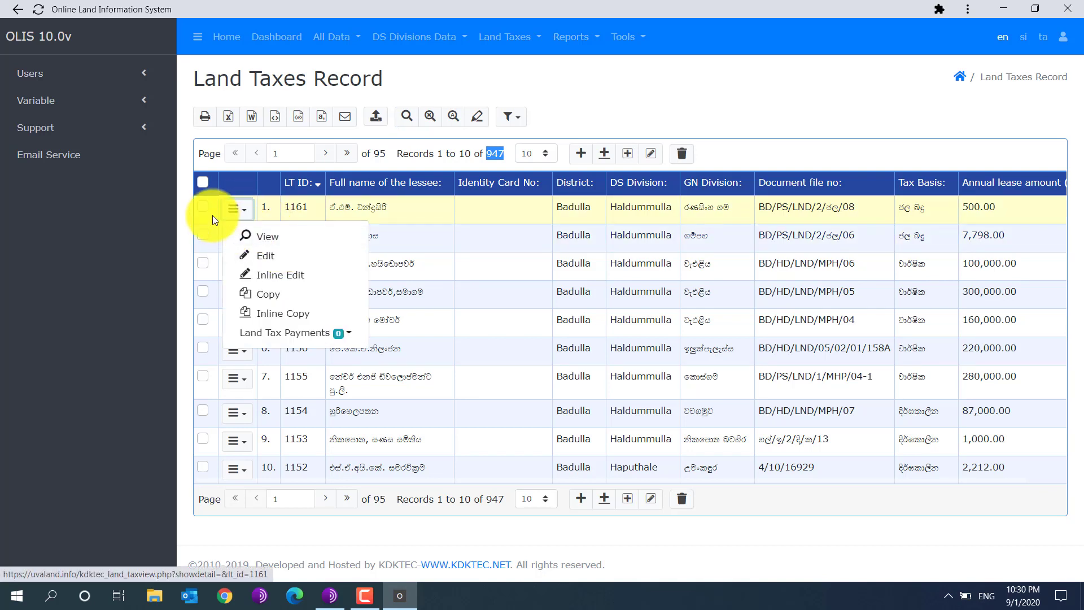
click(201, 205)
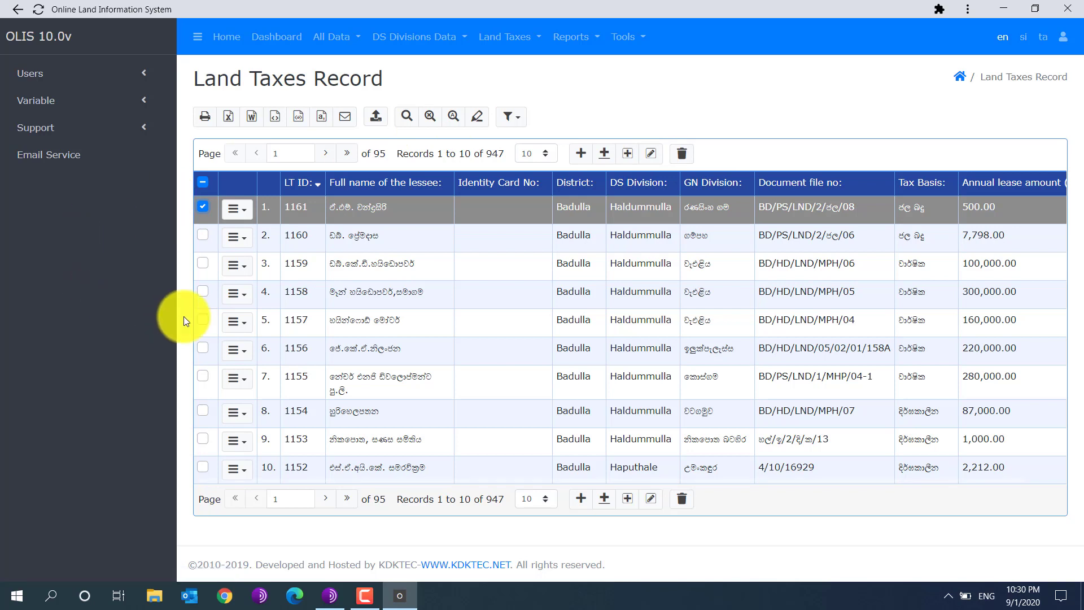
Step: Start a new land tax record and look through its Land Information fields
click(583, 153)
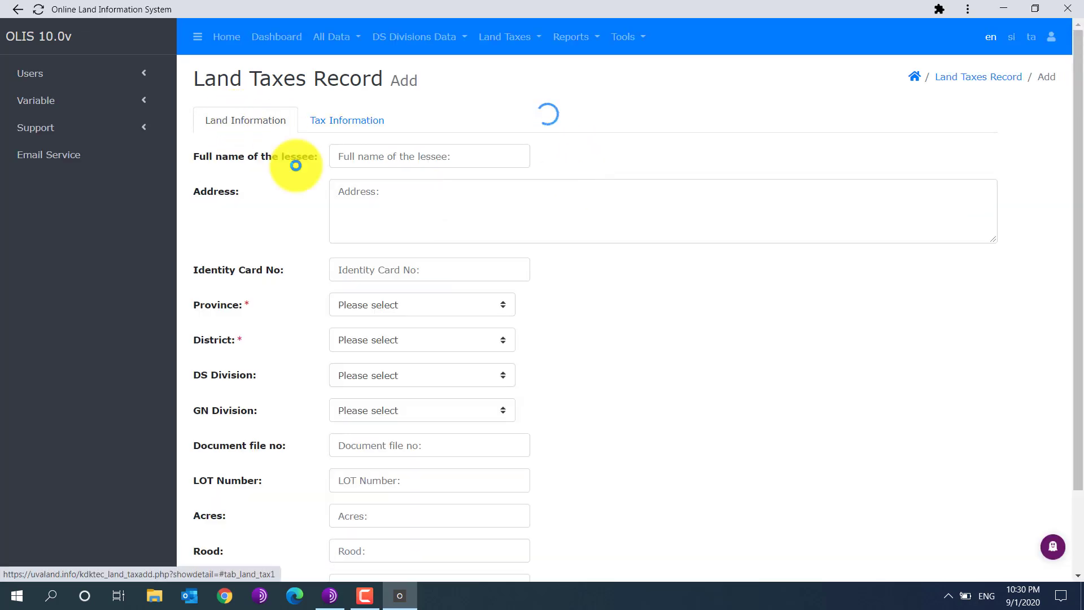
scroll(399, 342, down, 2)
scroll(403, 343, up, 2)
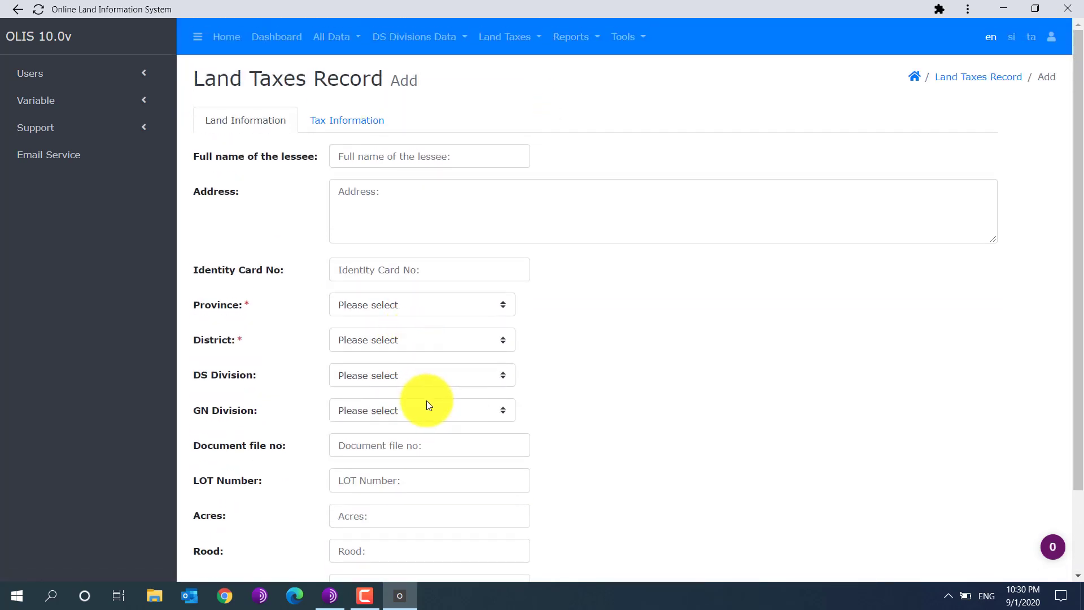
Step: Set Province to Uva, District to Monaragala and DS Division to Bibile, and view the GN Division choices without selecting one
scroll(428, 405, down, 2)
click(443, 202)
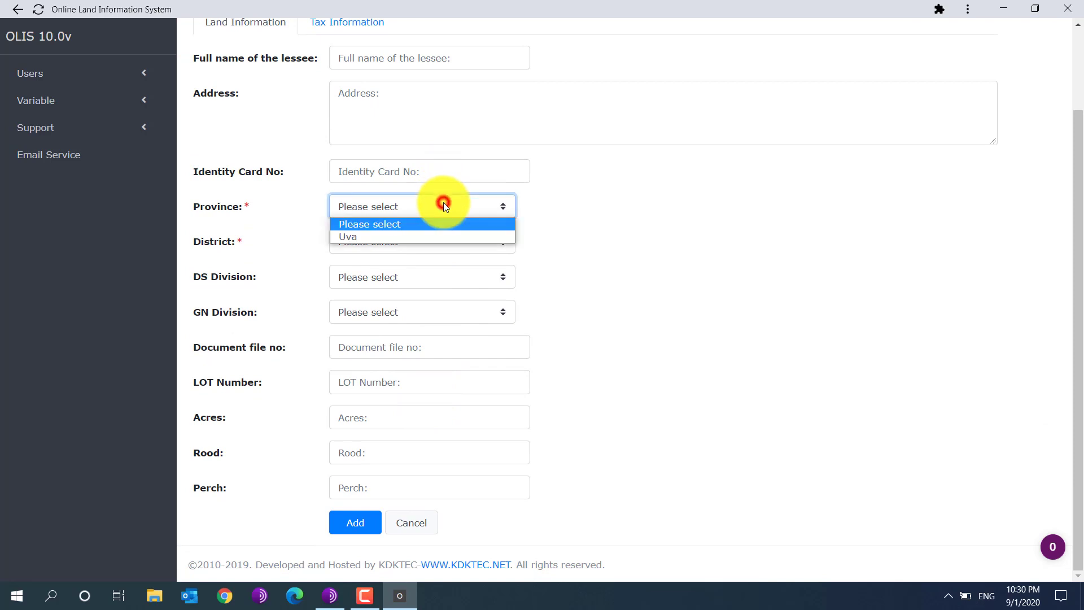
click(422, 236)
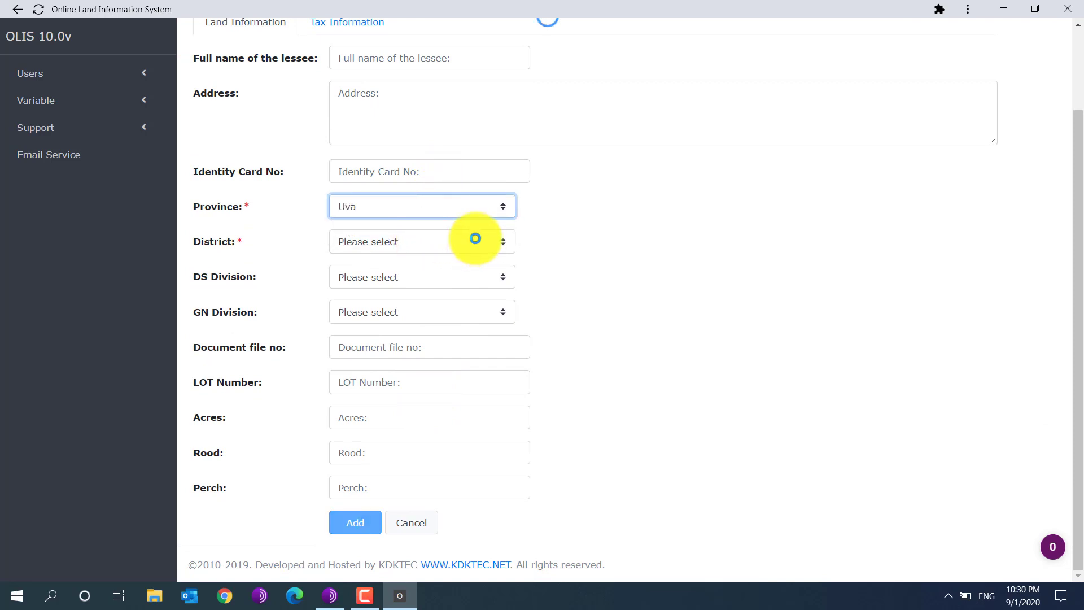
click(473, 238)
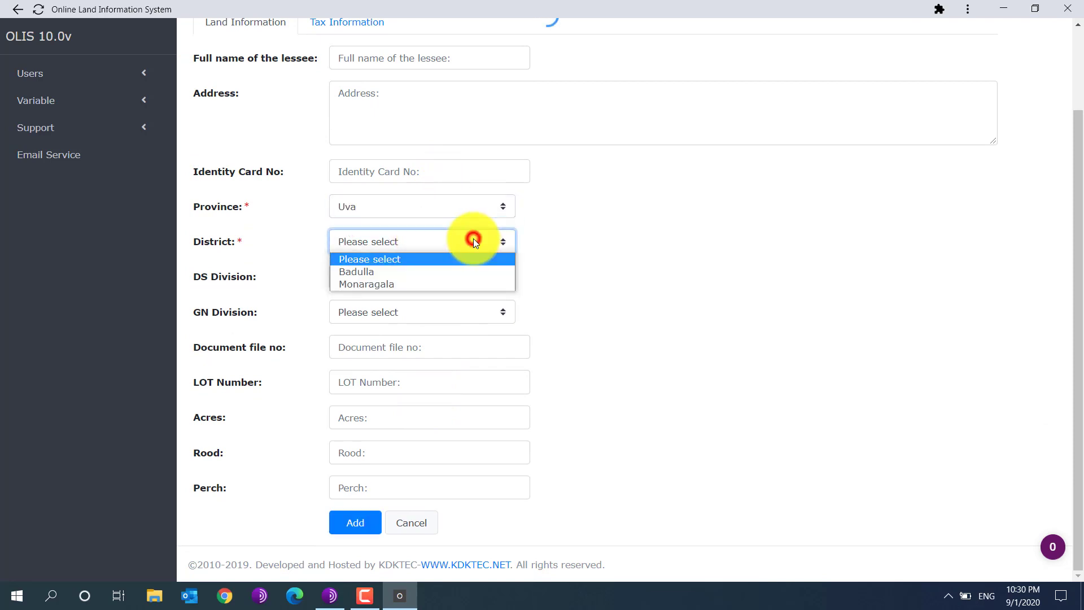
click(428, 281)
click(425, 279)
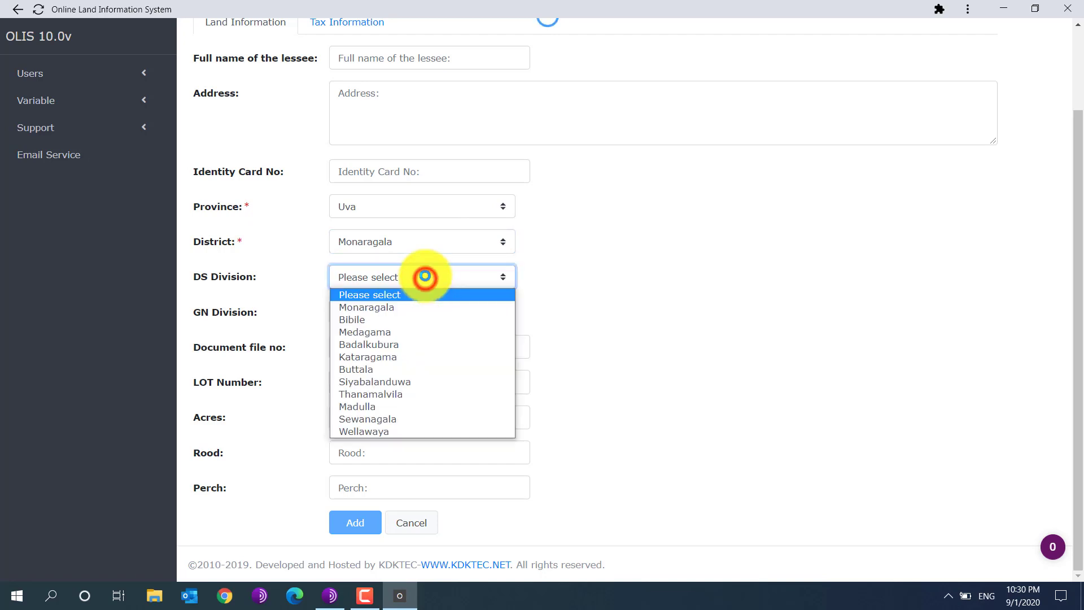
click(389, 317)
click(424, 312)
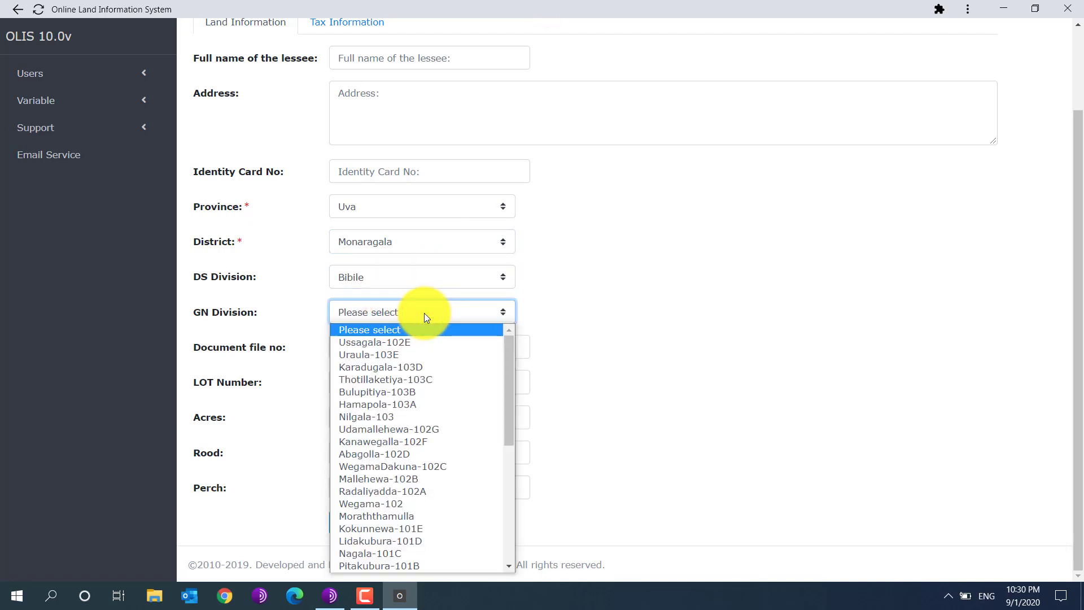
click(659, 354)
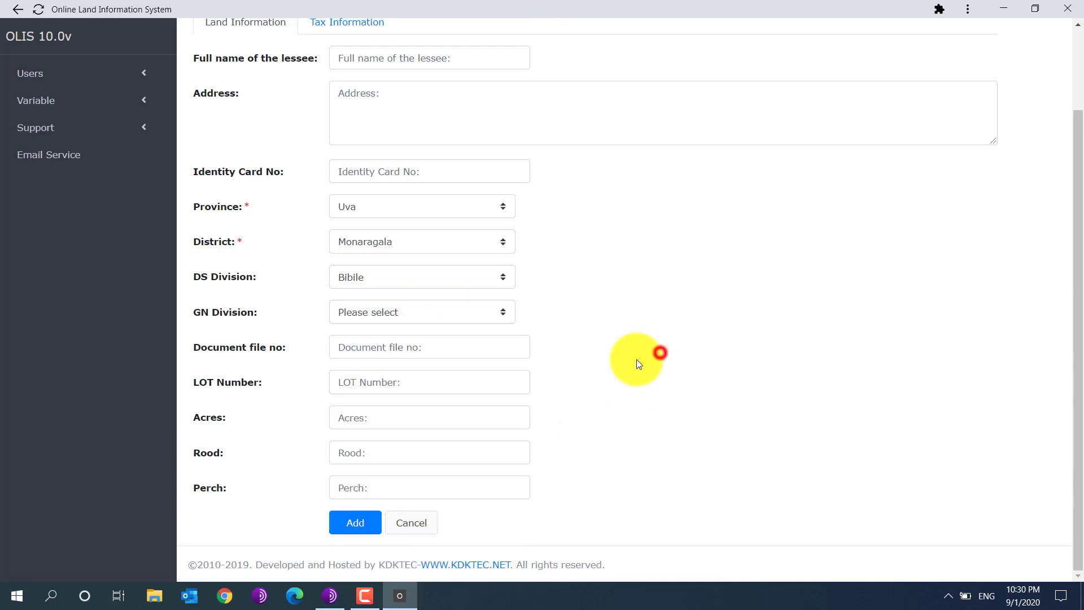
Step: In the new record's Tax Information, set Tax Basis to Water agreements and review the other basis choices
scroll(460, 377, up, 2)
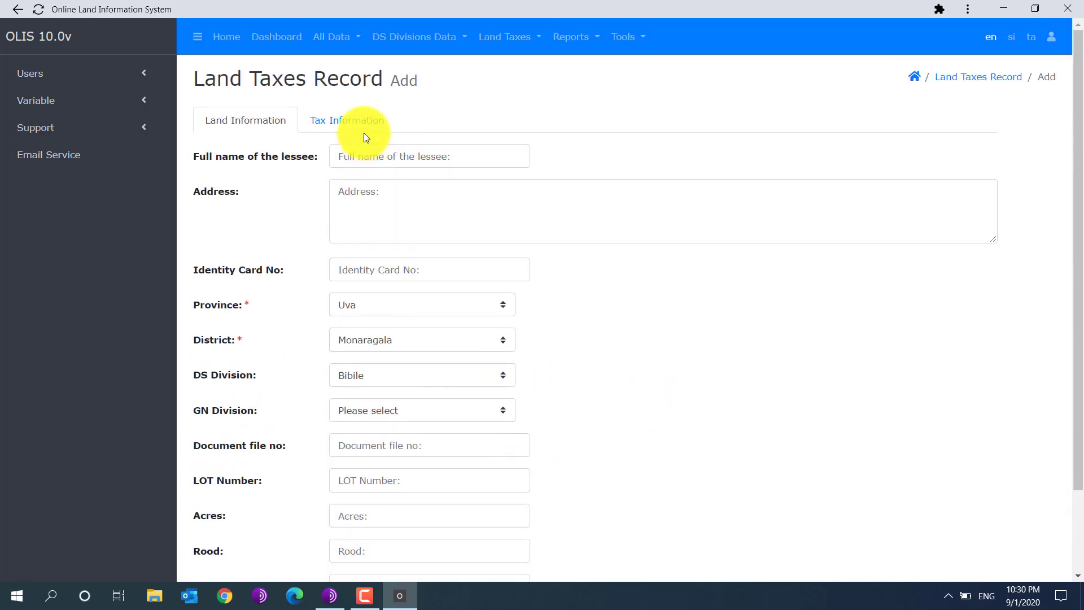
click(358, 119)
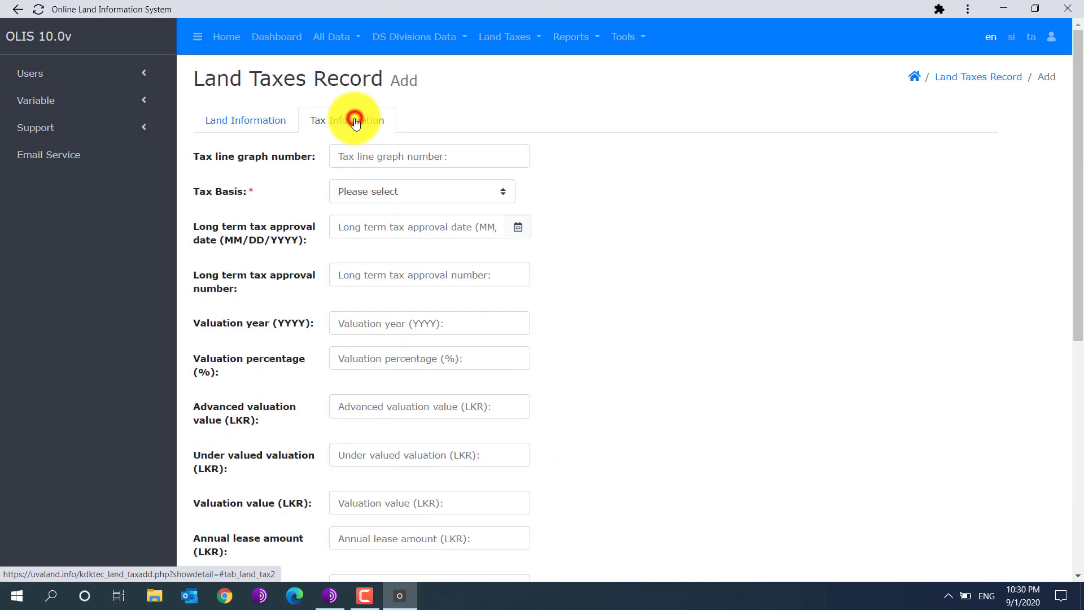
click(487, 189)
click(435, 219)
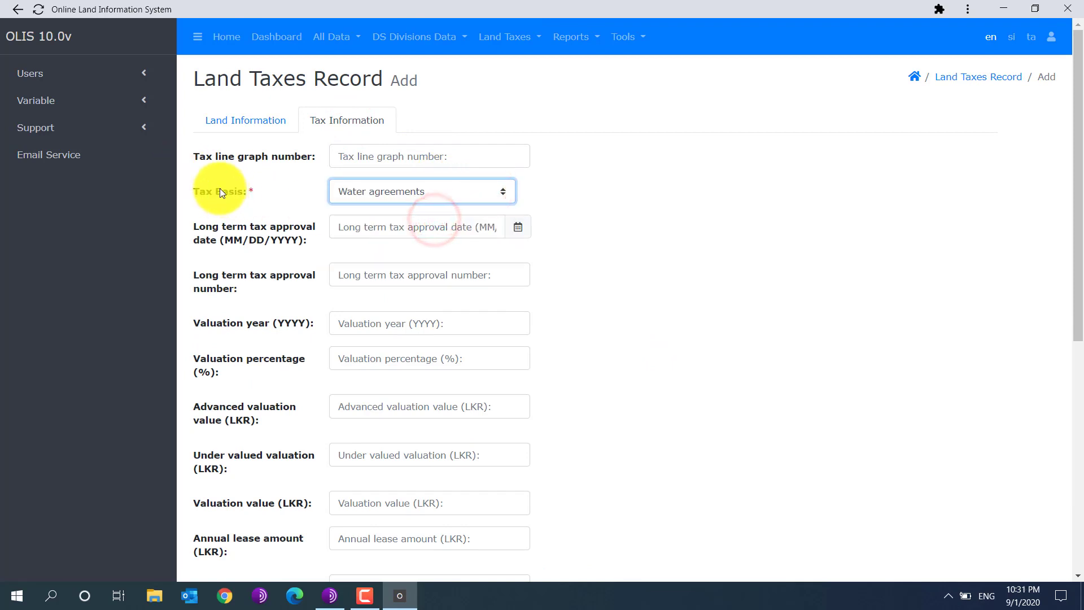
click(490, 192)
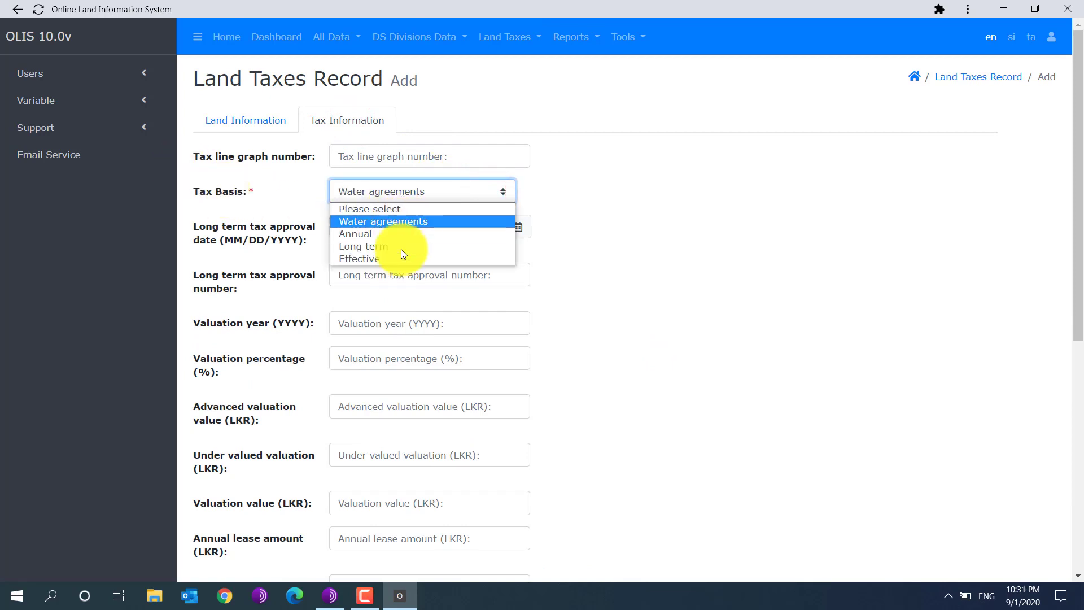
click(677, 225)
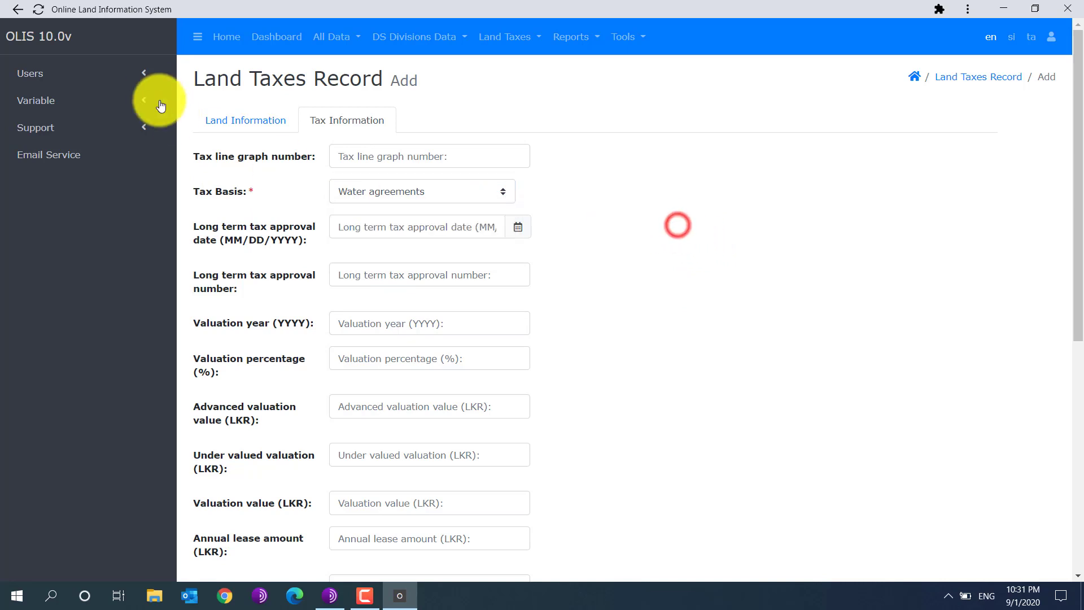
Step: Locate Tax Basis among the Variable entries, compare it with the form's Tax Basis choices, and collapse the Variable group
click(134, 99)
scroll(94, 339, down, 1)
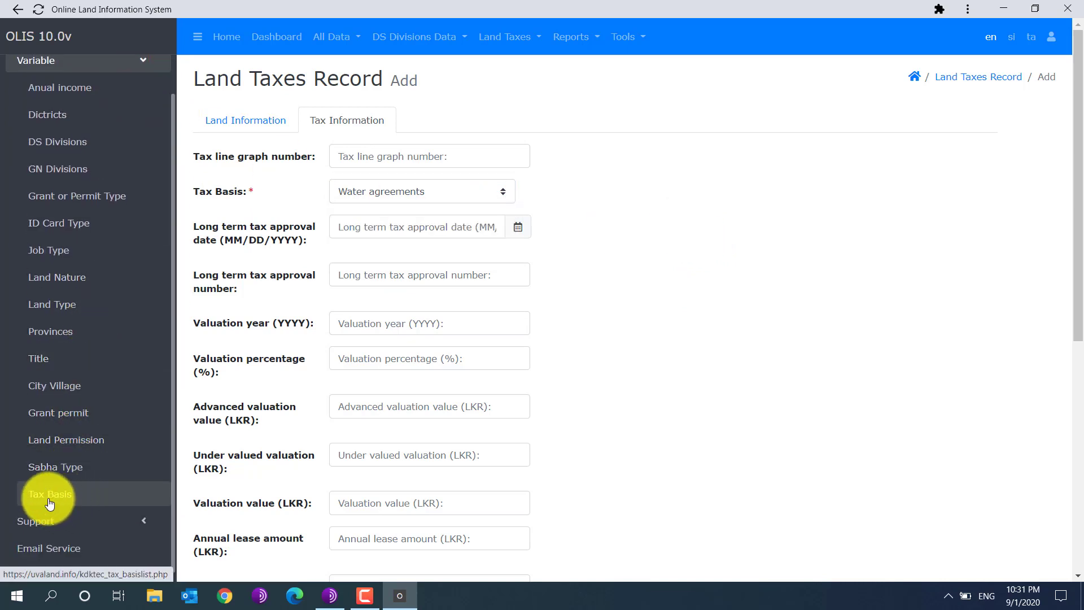
click(483, 191)
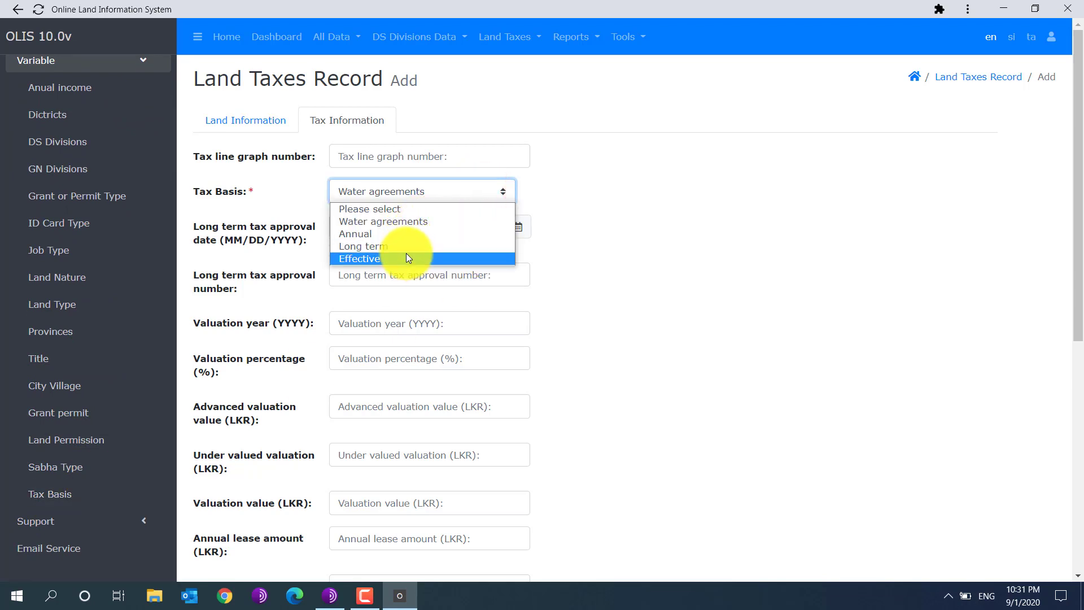
click(895, 321)
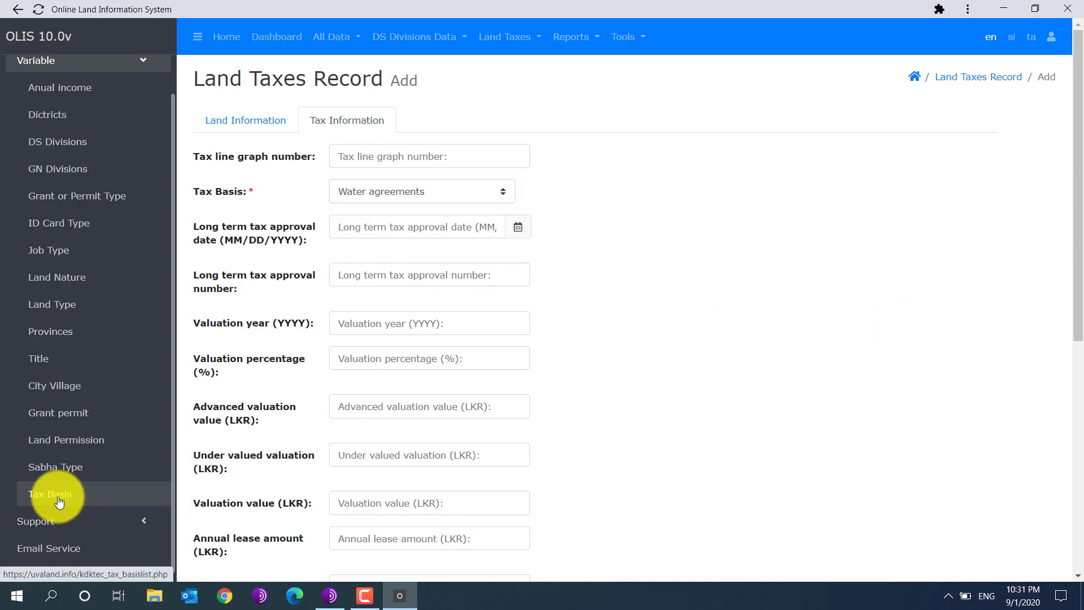
click(99, 61)
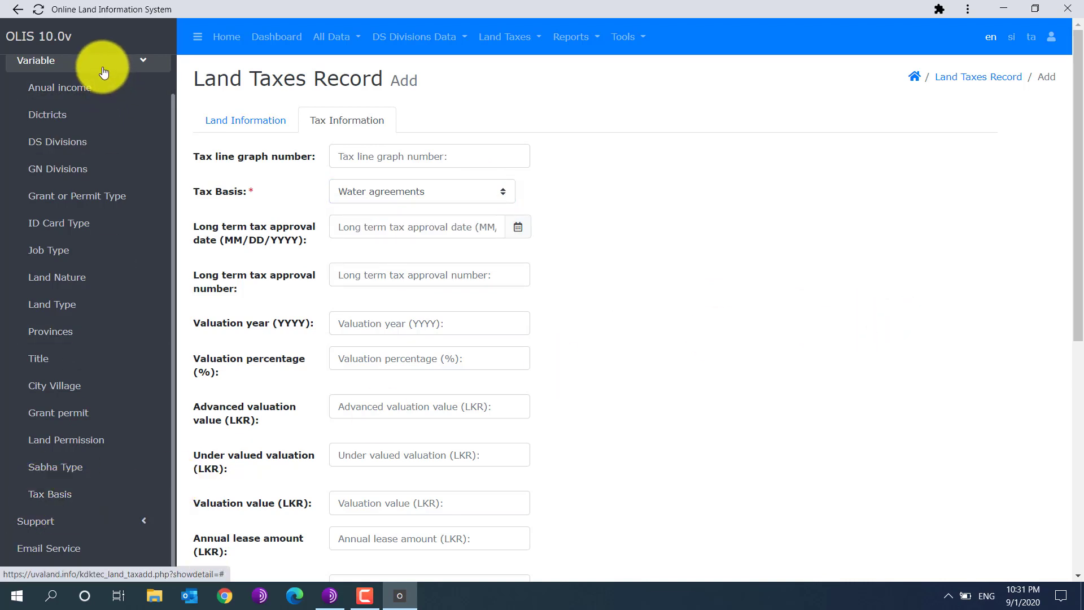
Step: Examine all fields of the new land tax record's Tax Information and Land Information sections down to the Add option
scroll(450, 228, down, 7)
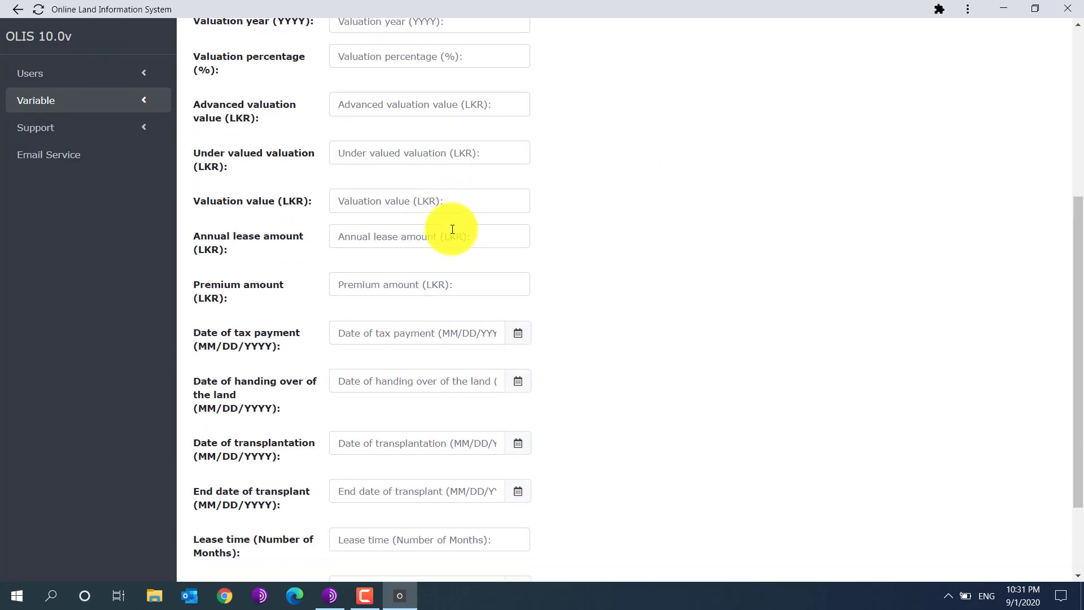
scroll(455, 229, up, 7)
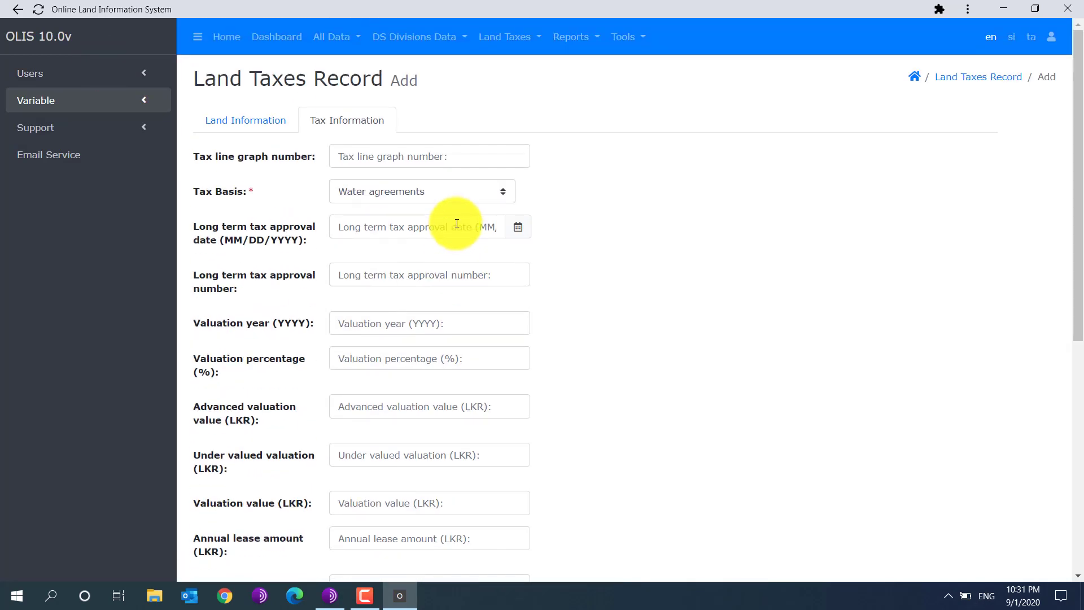
click(236, 119)
scroll(547, 242, down, 2)
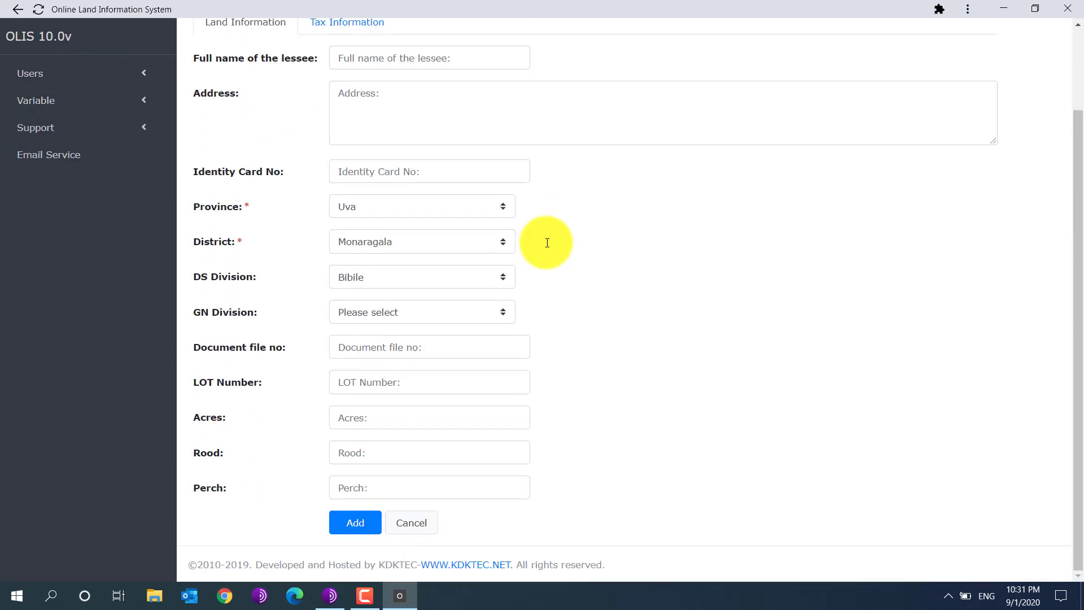
scroll(547, 243, up, 2)
scroll(547, 243, down, 2)
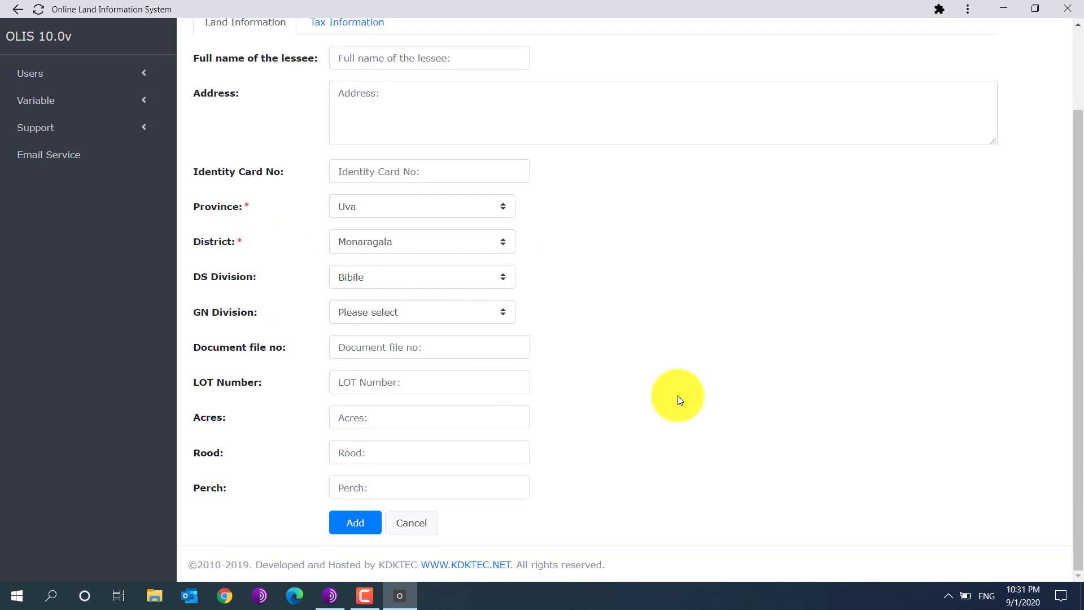
scroll(681, 391, up, 2)
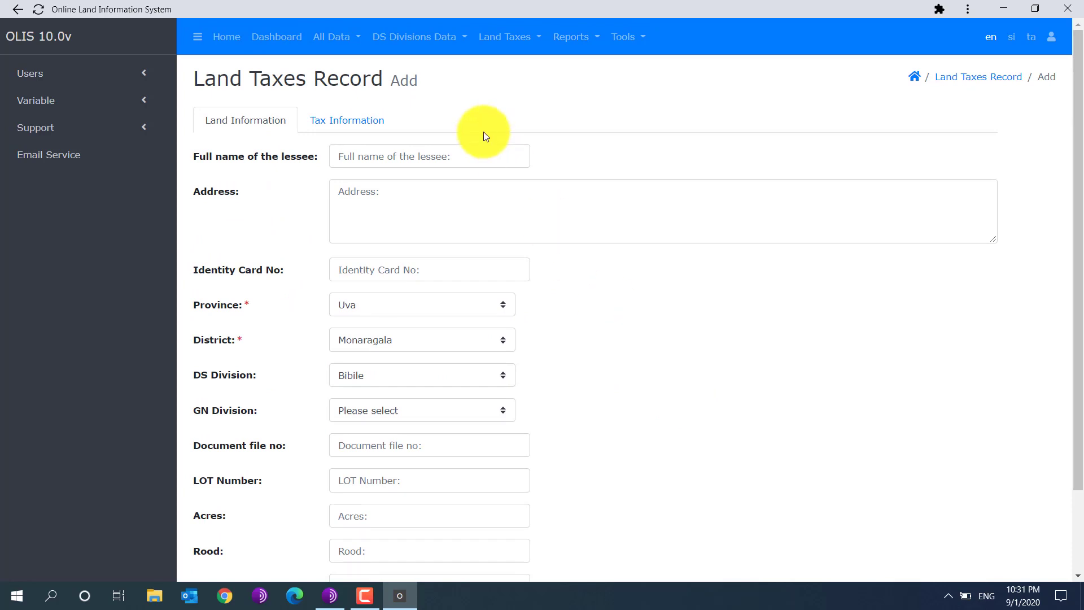
click(362, 116)
scroll(649, 305, down, 7)
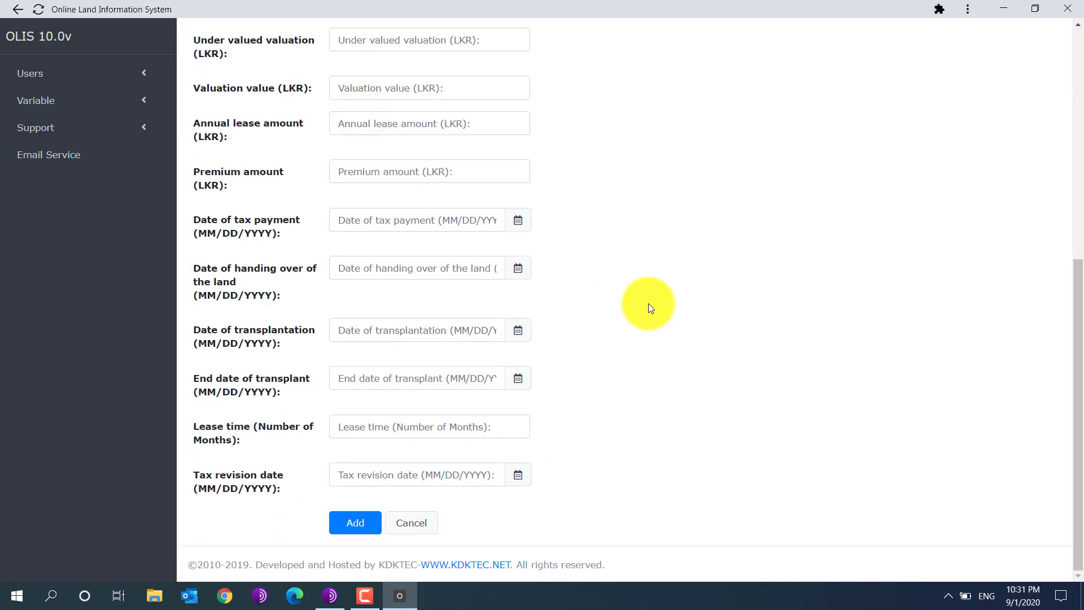
Step: View the calendar for the date of tax payment and return to the Land Taxes Record list without adding the record
click(518, 221)
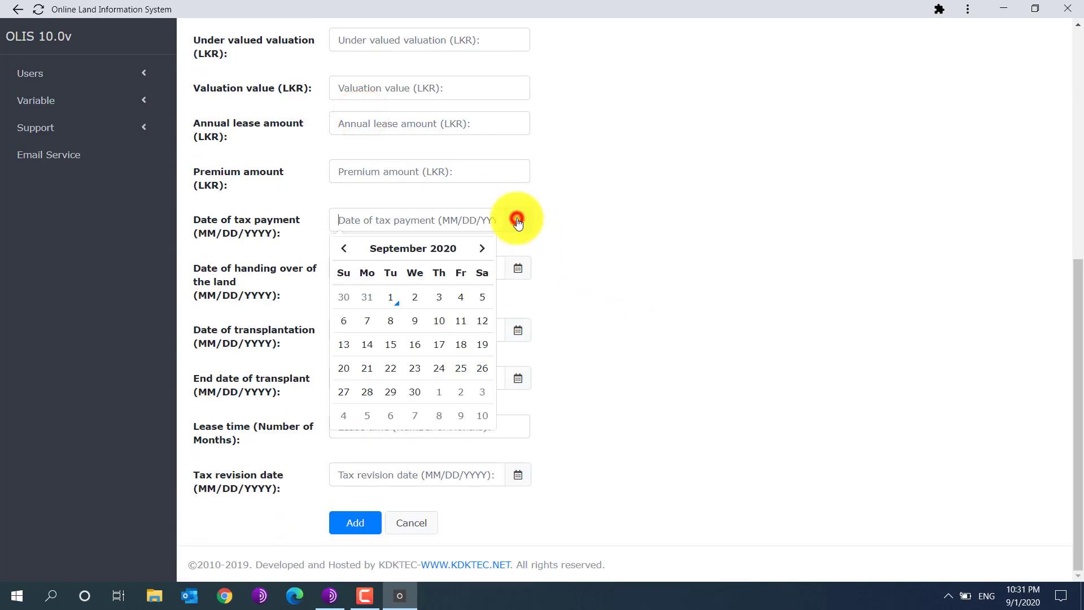
click(719, 210)
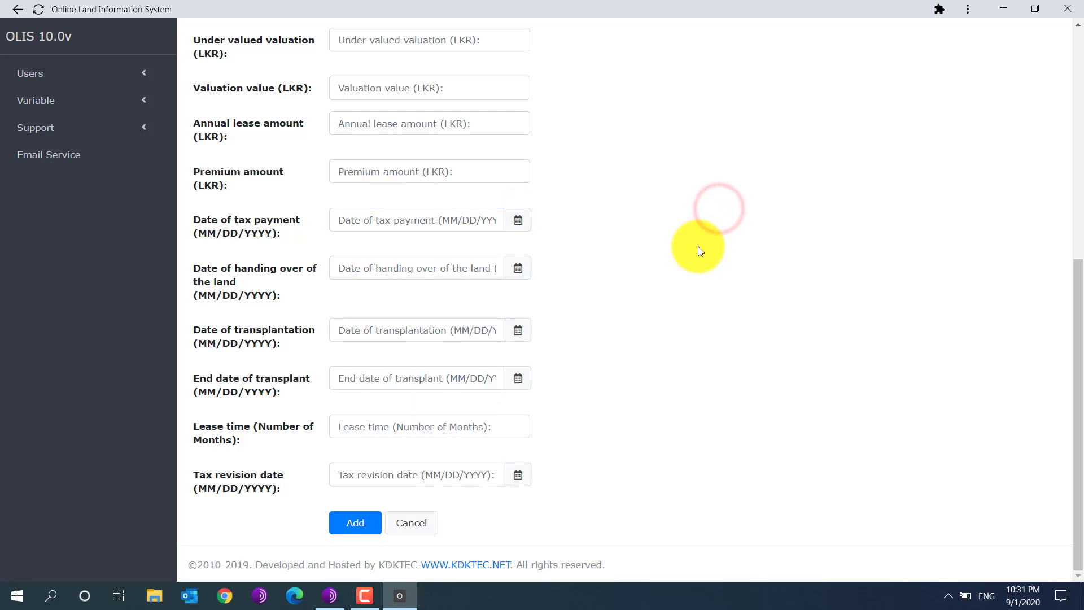
scroll(698, 247, up, 7)
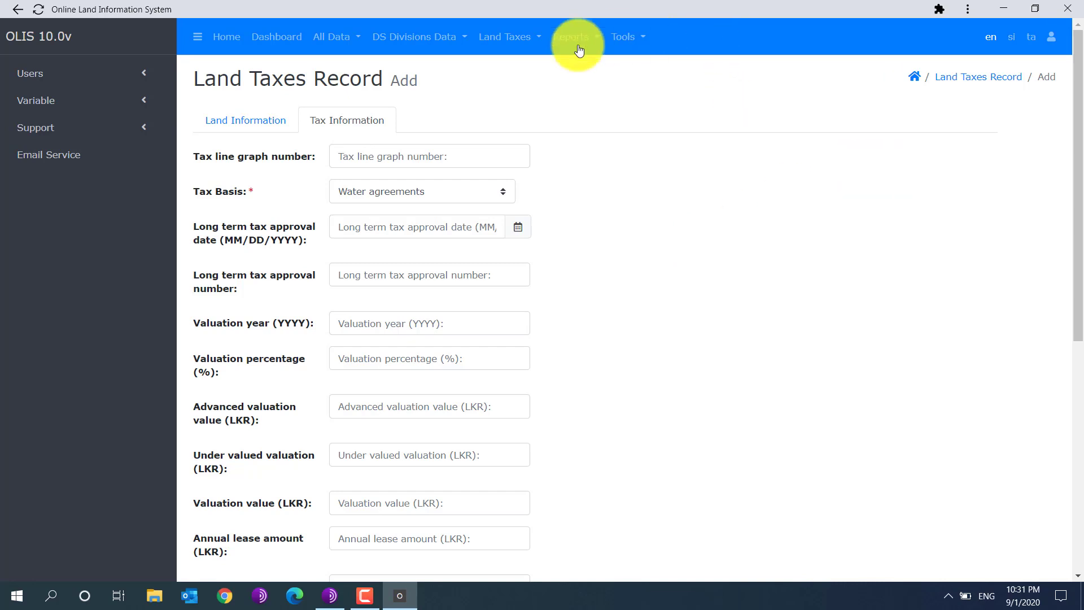
click(518, 36)
click(979, 83)
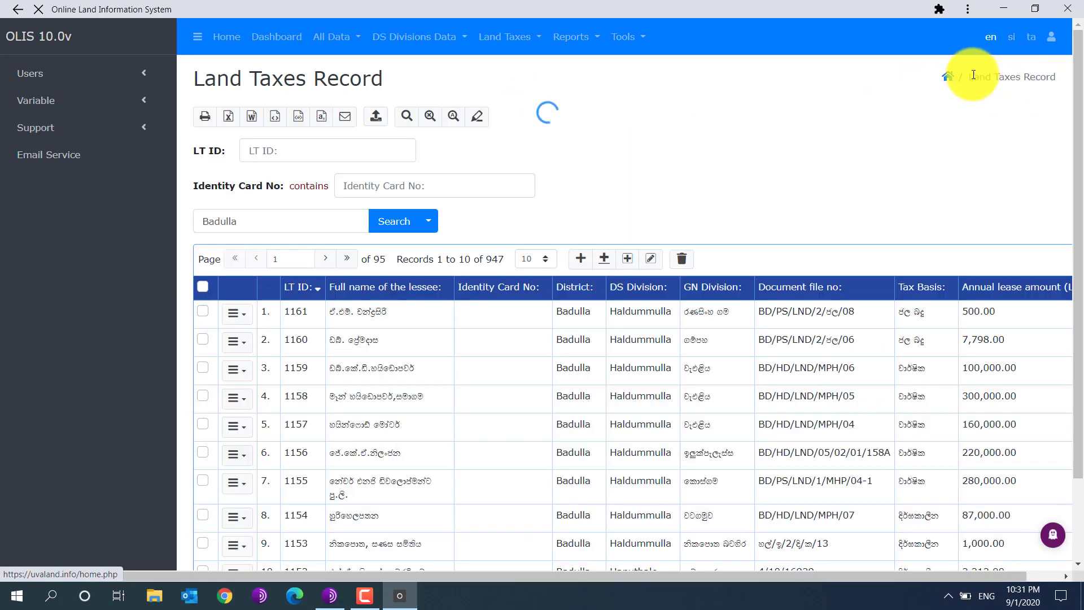
Step: Clear the Badulla search so the Land Taxes Record list covers all records
scroll(556, 218, down, 1)
scroll(548, 224, down, 1)
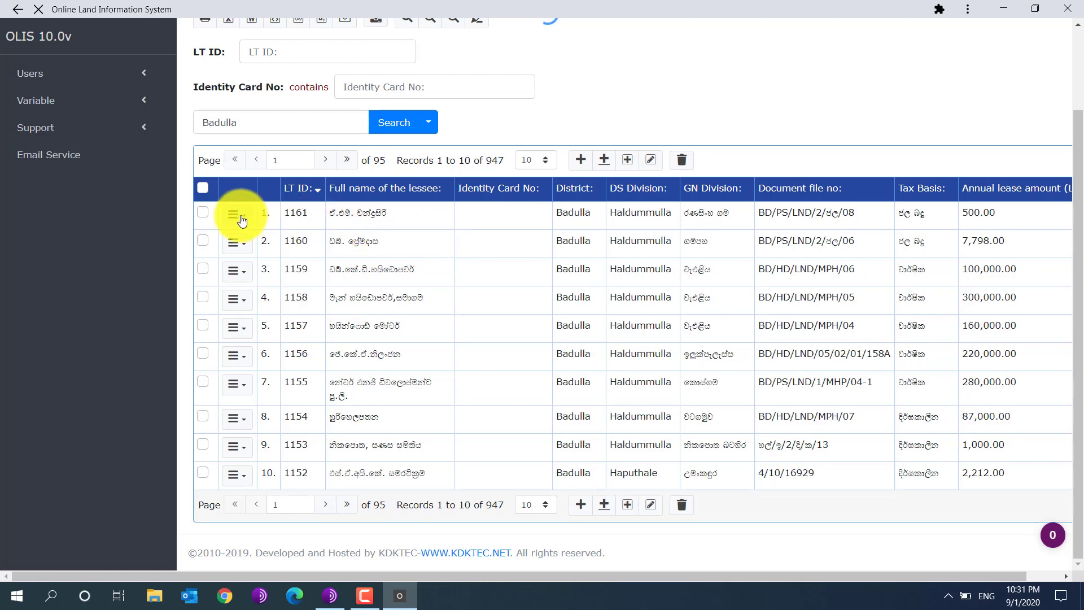
scroll(497, 288, down, 1)
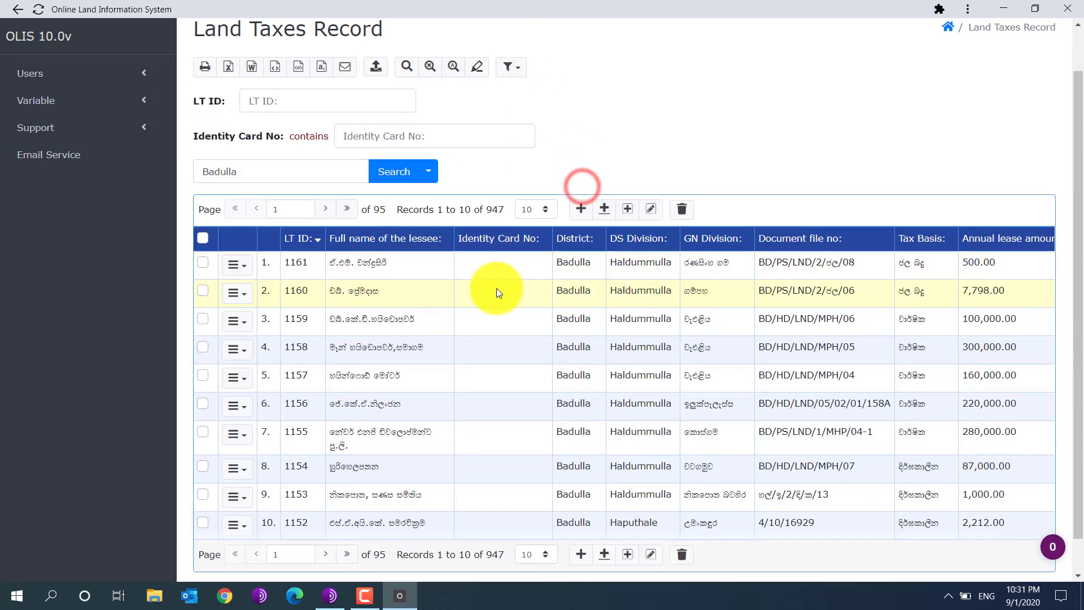
scroll(496, 288, down, 1)
scroll(508, 122, up, 2)
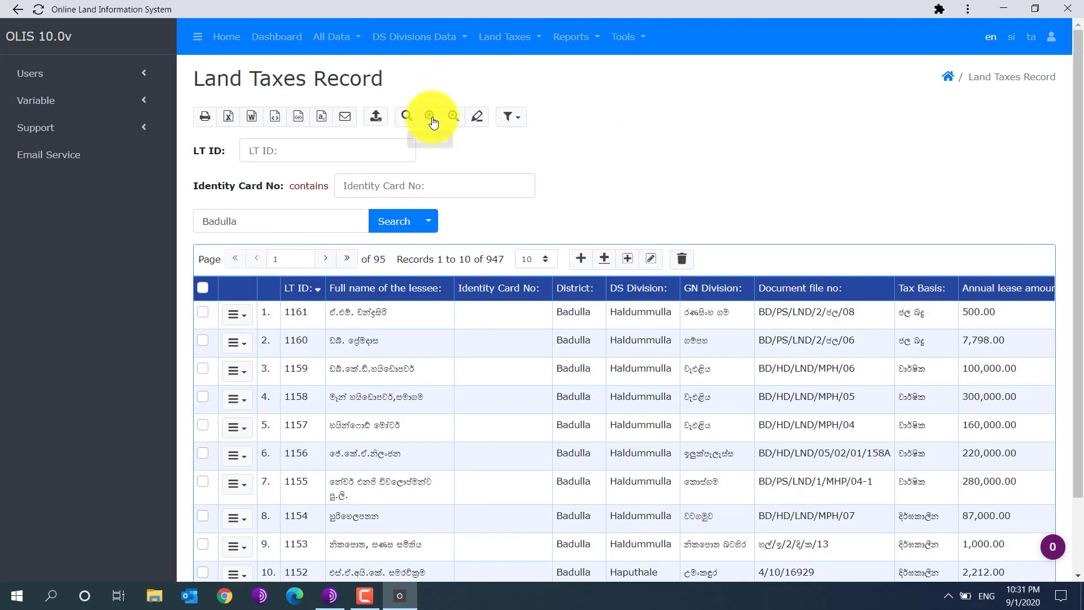
click(432, 119)
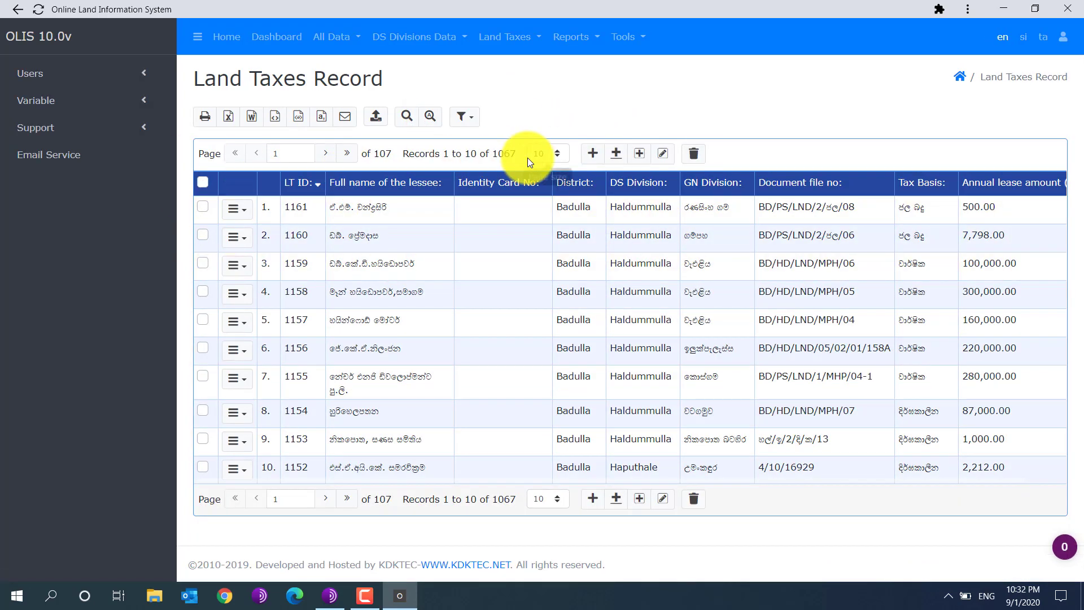
Step: View the first land tax record and examine its owner, land and tax information down to the end
click(237, 211)
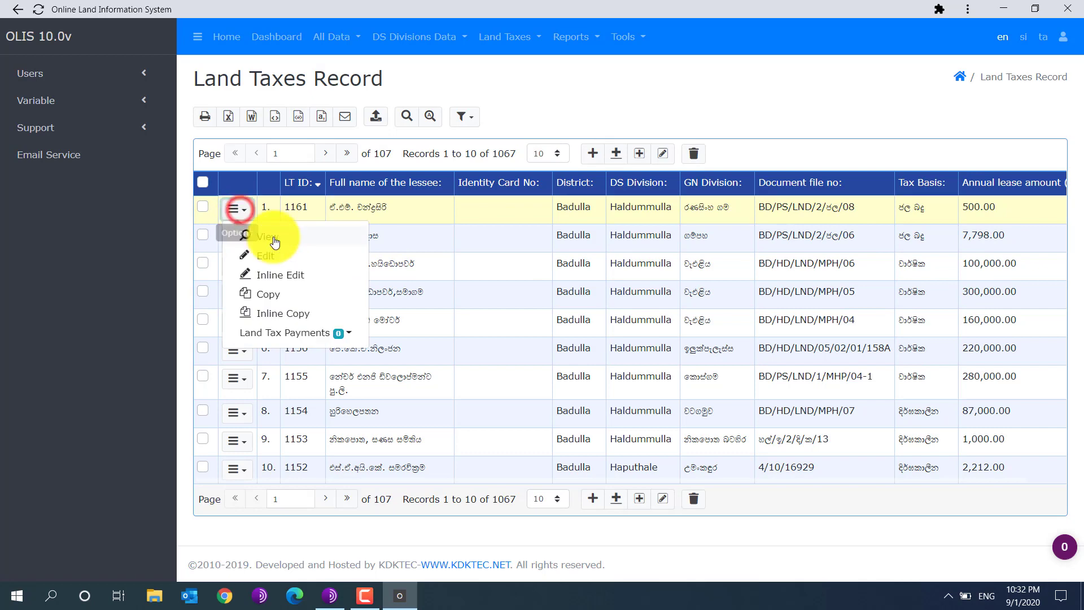
click(273, 236)
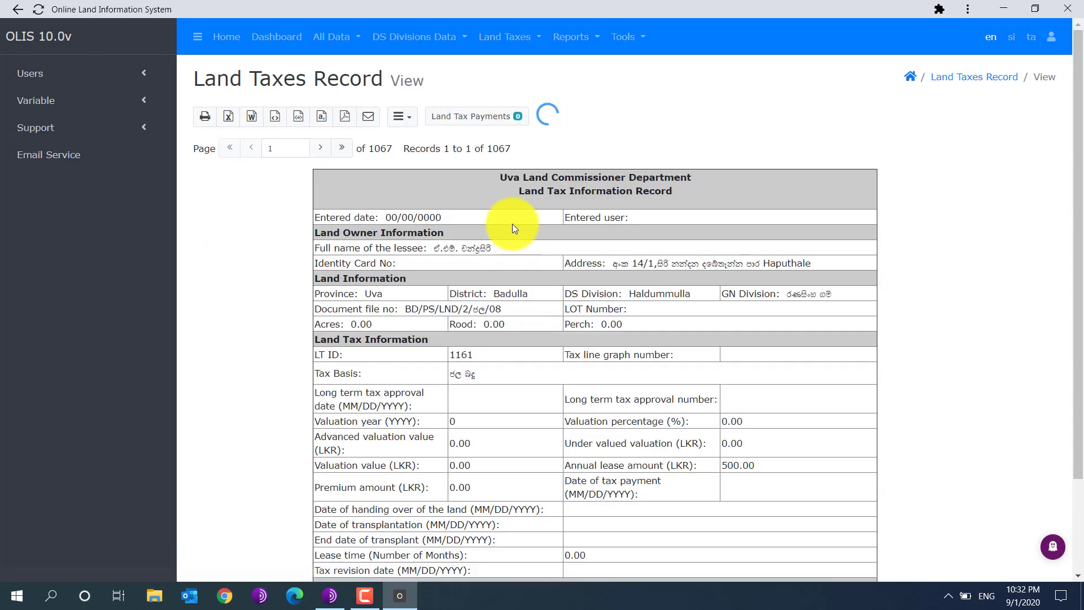
scroll(808, 243, down, 3)
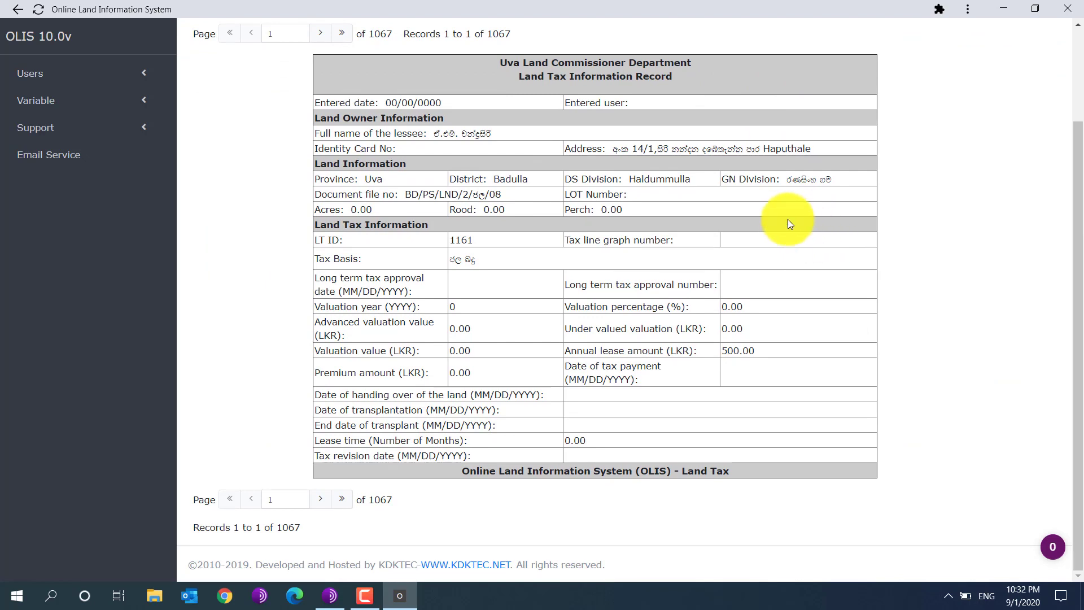
scroll(785, 219, up, 2)
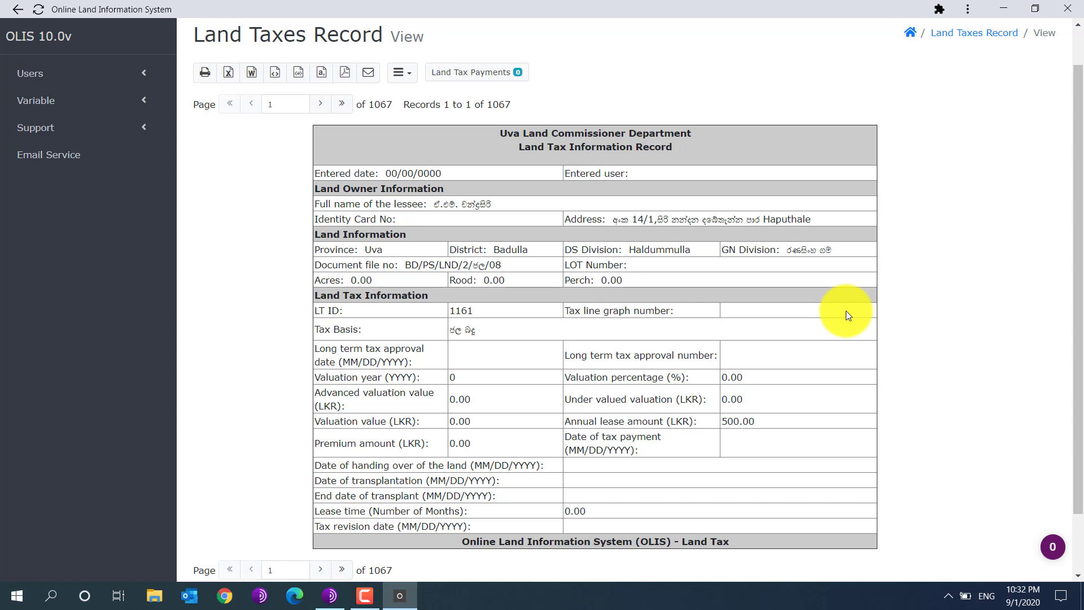
scroll(847, 314, up, 1)
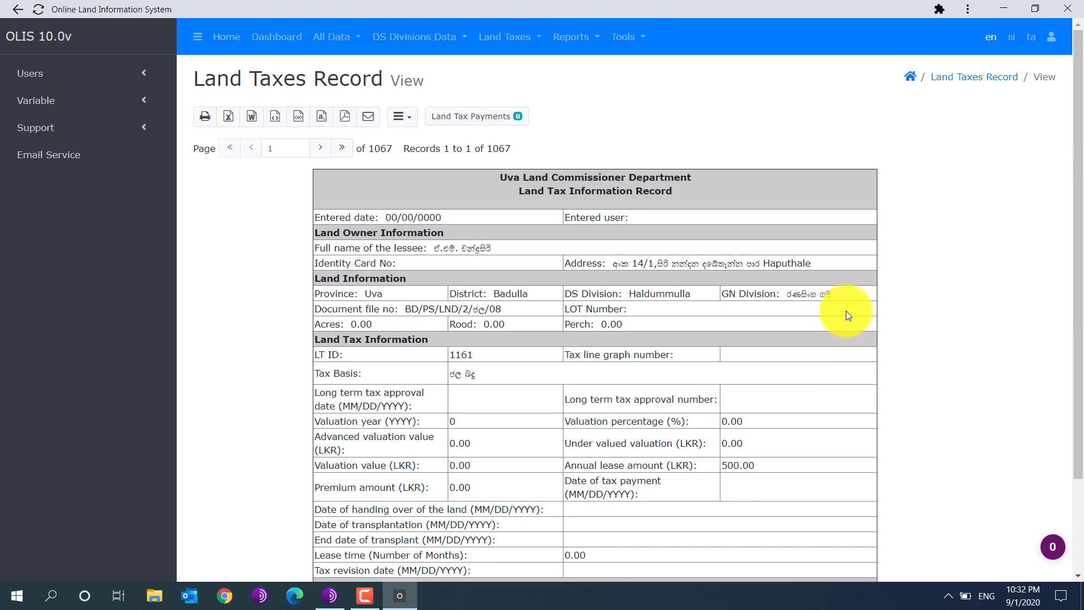
Step: Preview the printout of the land tax record, cancel printing and return to the full-size record view
click(204, 117)
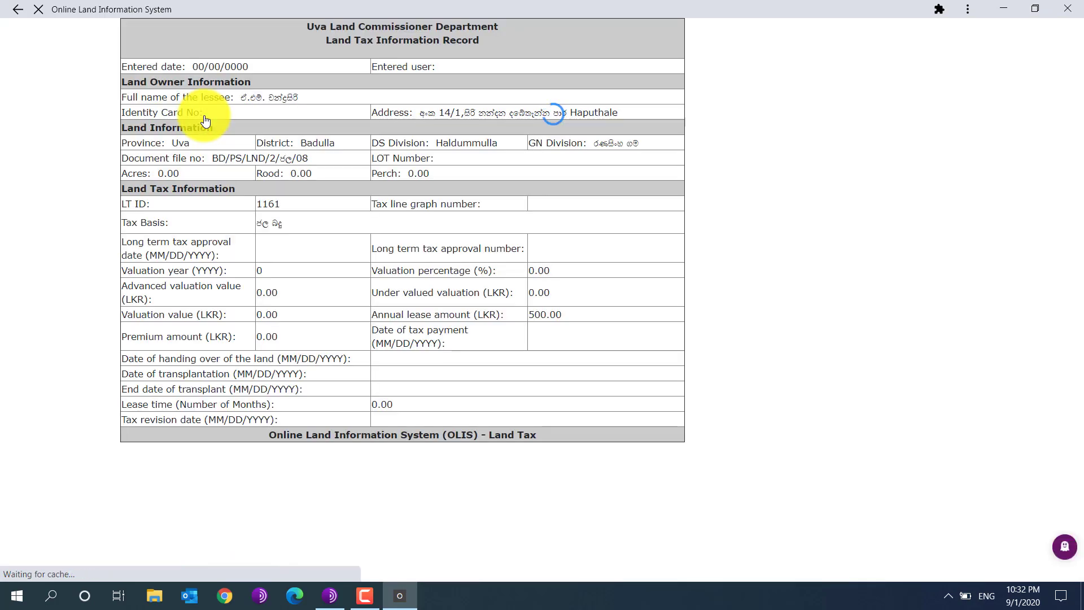
drag(223, 11, 317, 27)
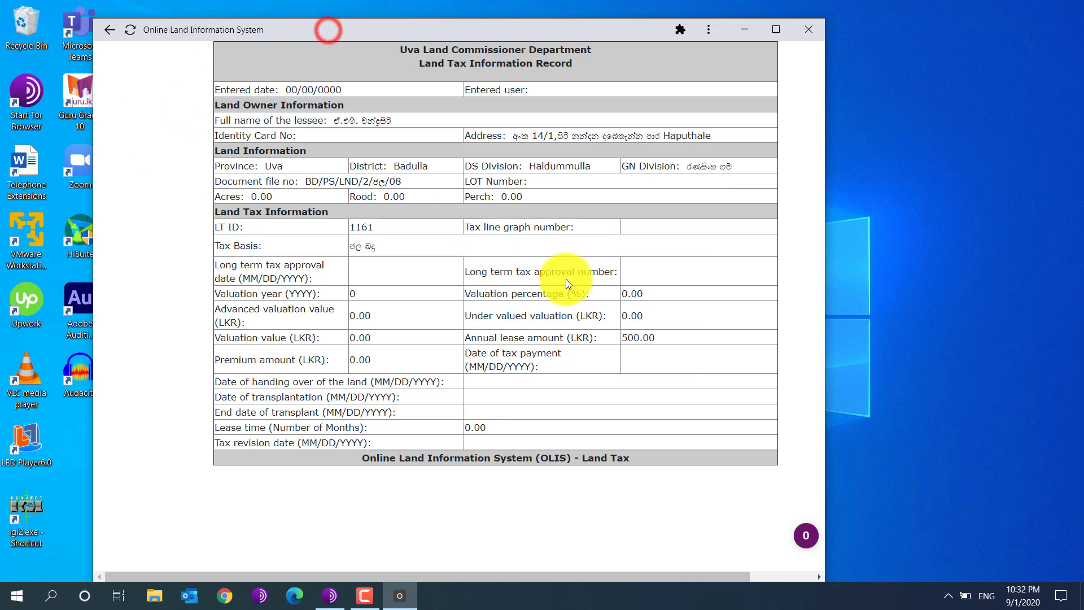
key(ctrl+p)
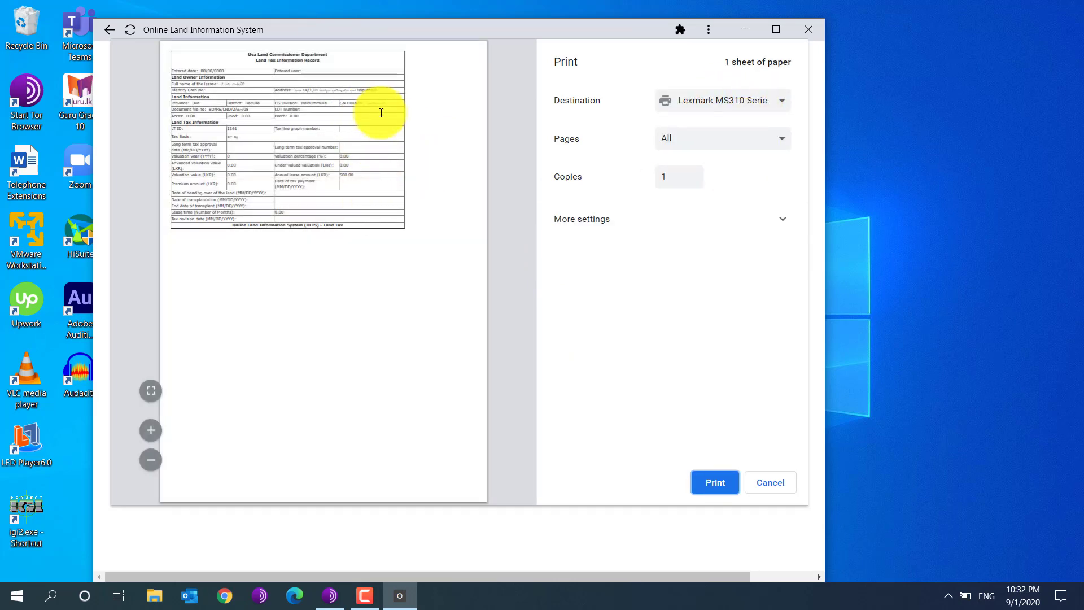
click(776, 489)
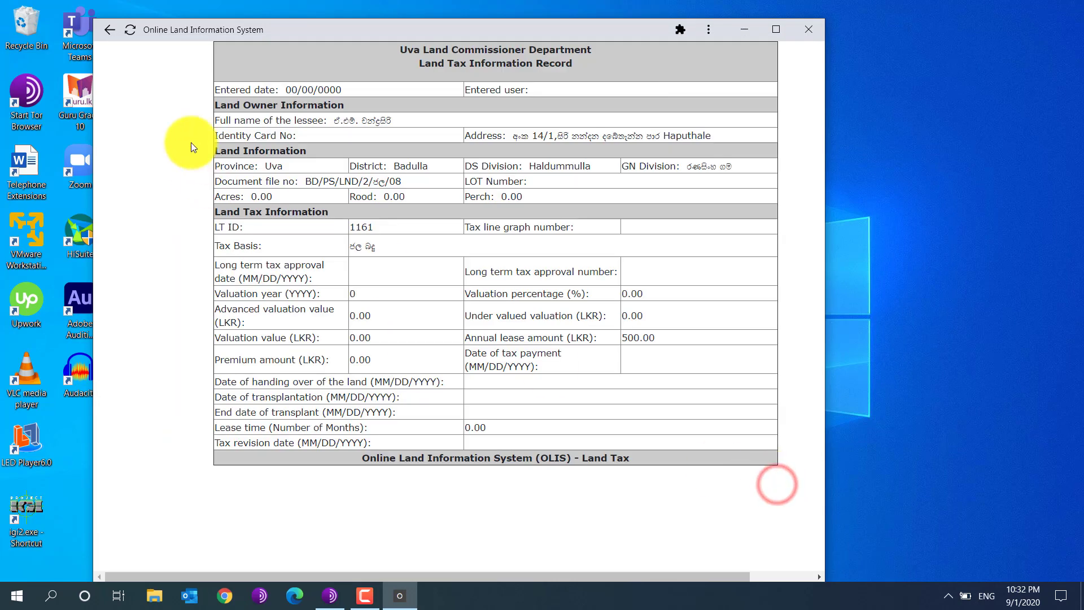
click(106, 30)
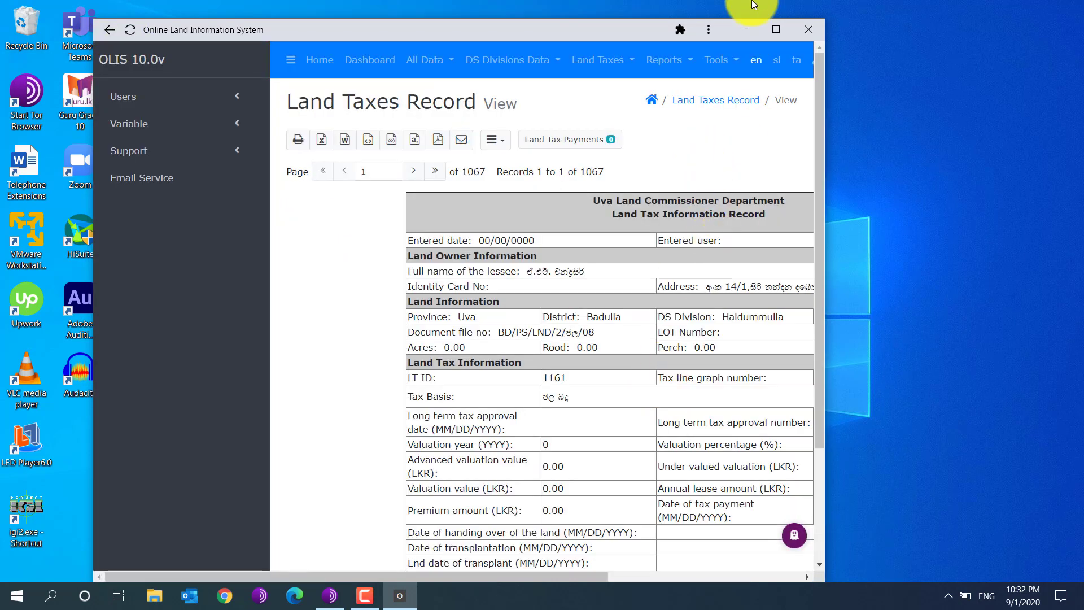
click(777, 29)
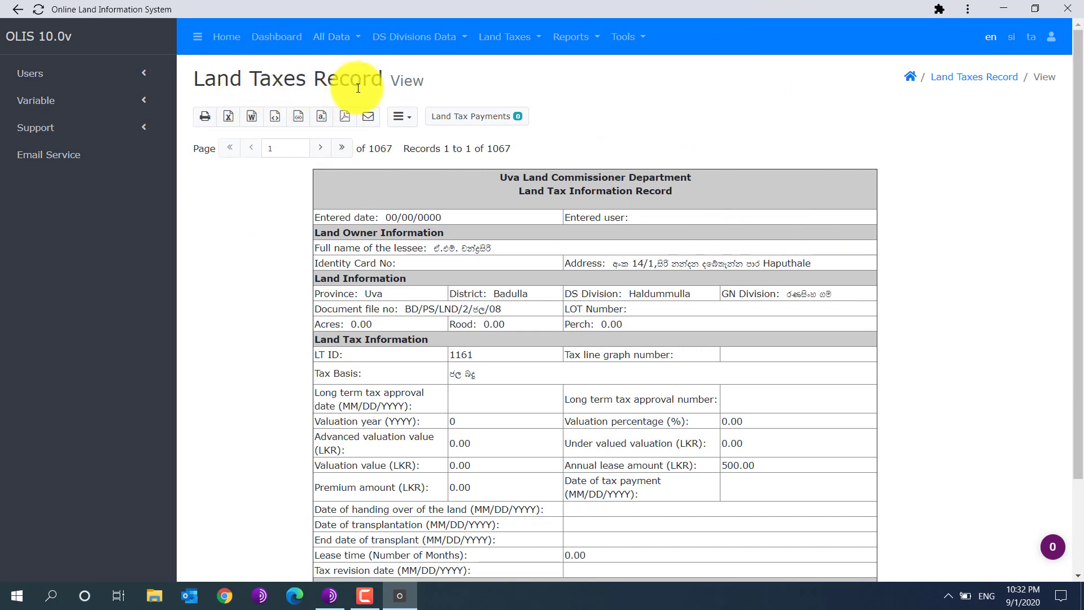
Step: Return to the Land Taxes Records list and go on to the Land Tax Payments list
click(525, 36)
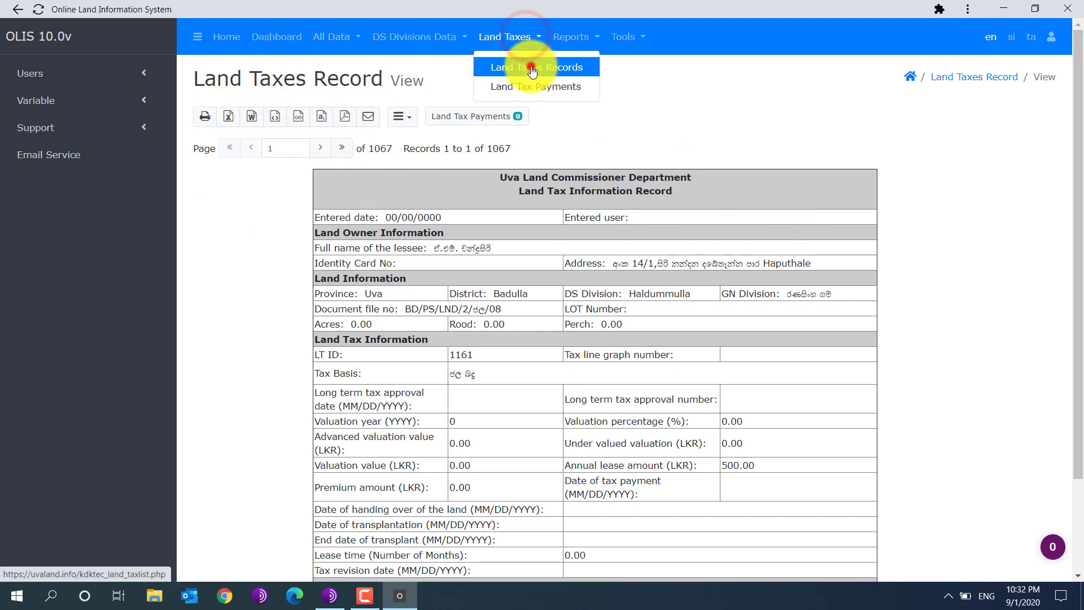
click(531, 66)
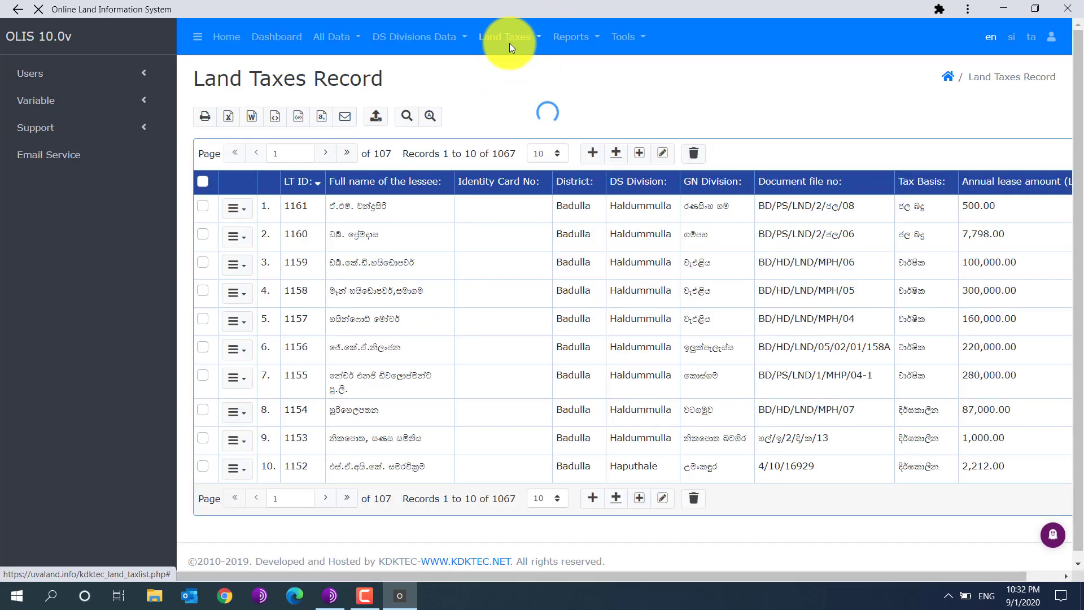
click(509, 36)
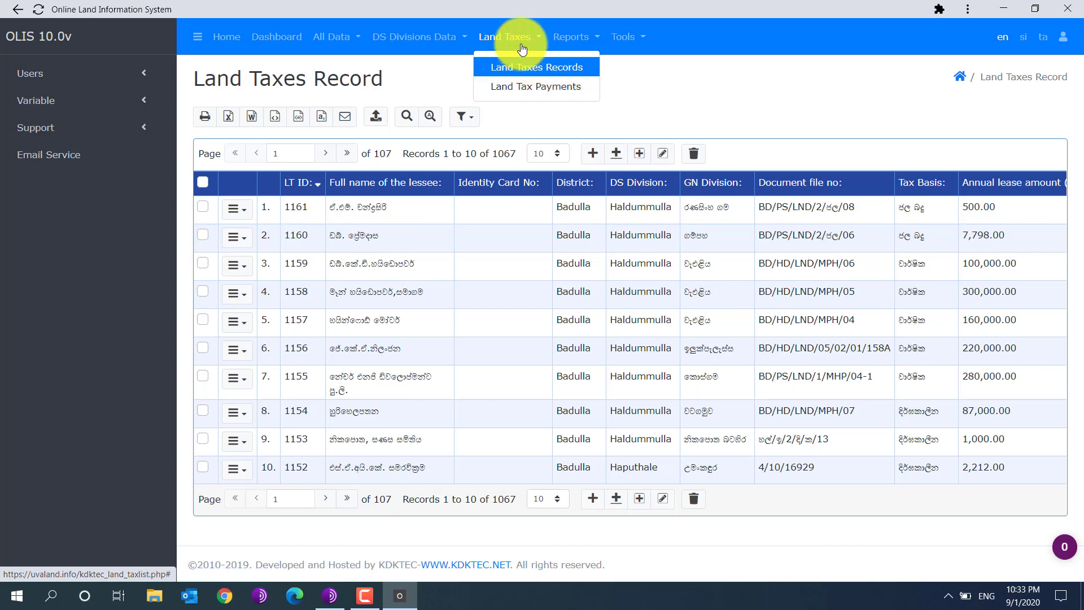
click(545, 90)
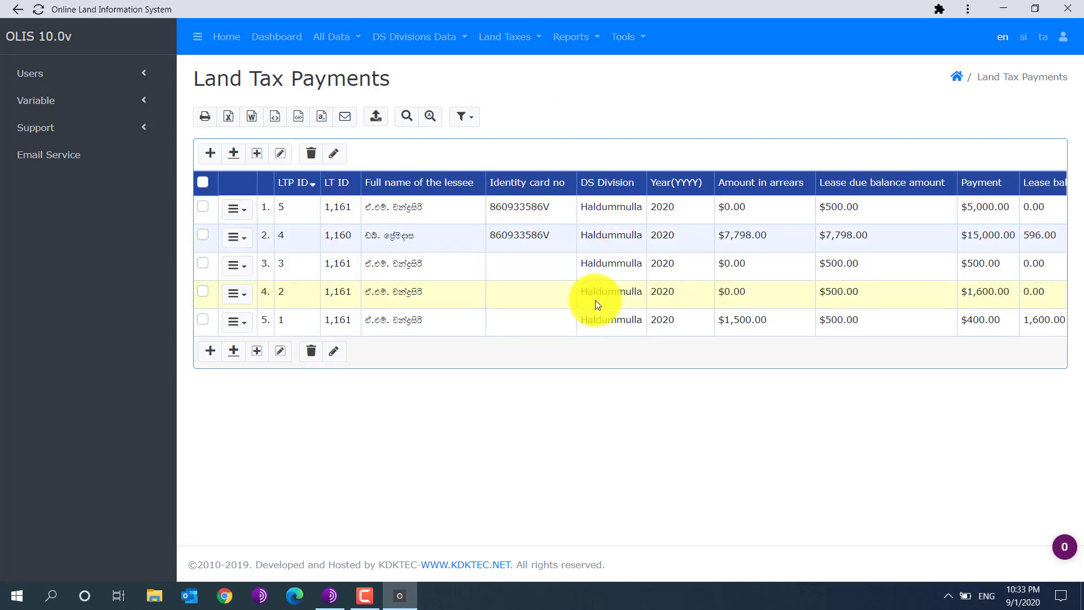
Step: Examine the record options of the first land tax payment and the search fields of the Land Tax Payments list
click(236, 209)
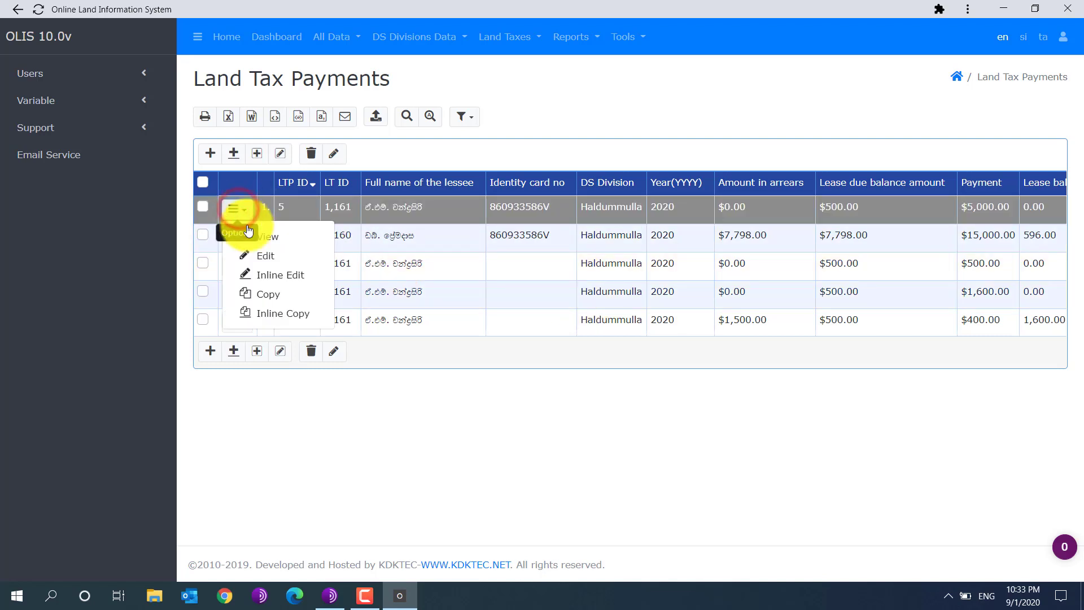
click(407, 117)
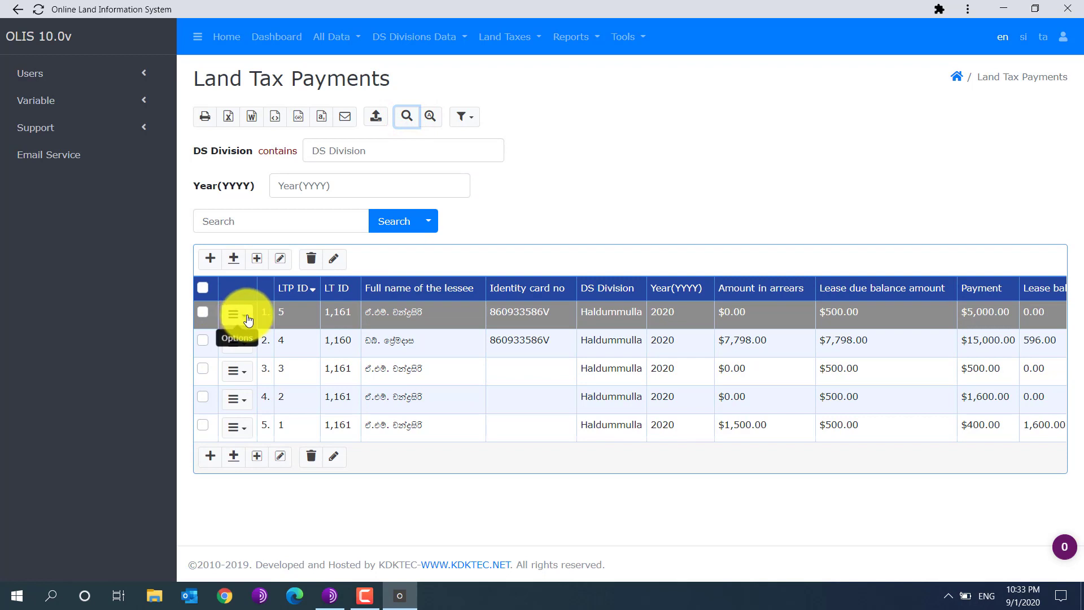
click(407, 116)
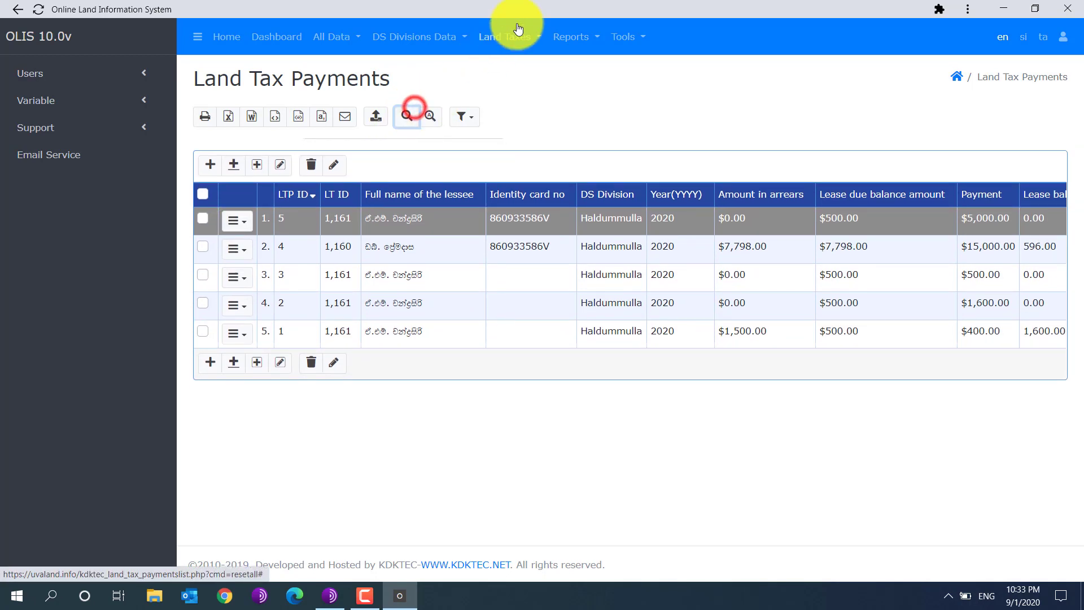
click(516, 36)
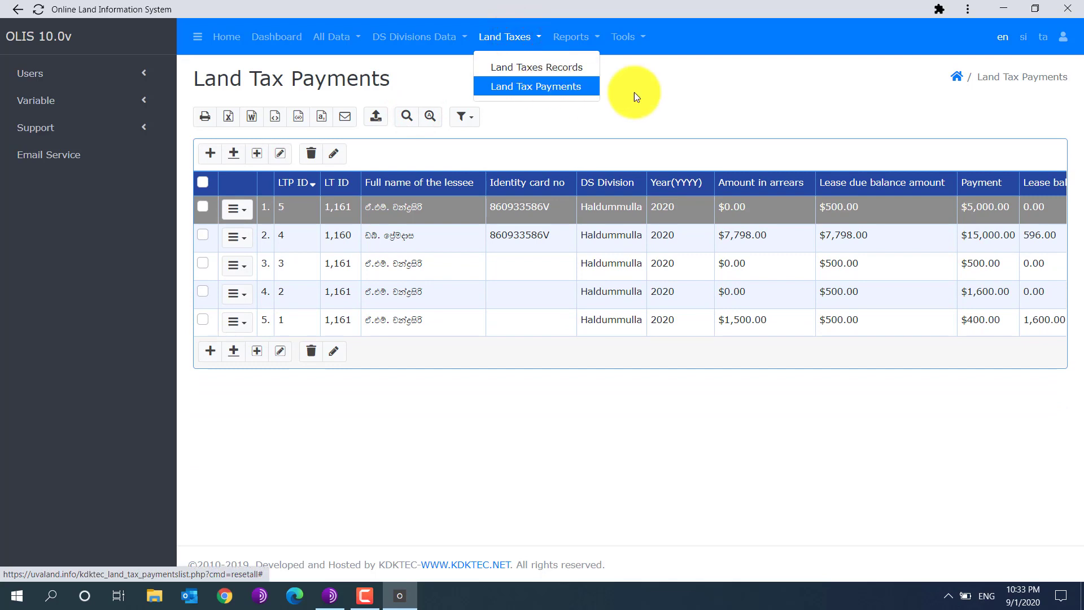
click(681, 82)
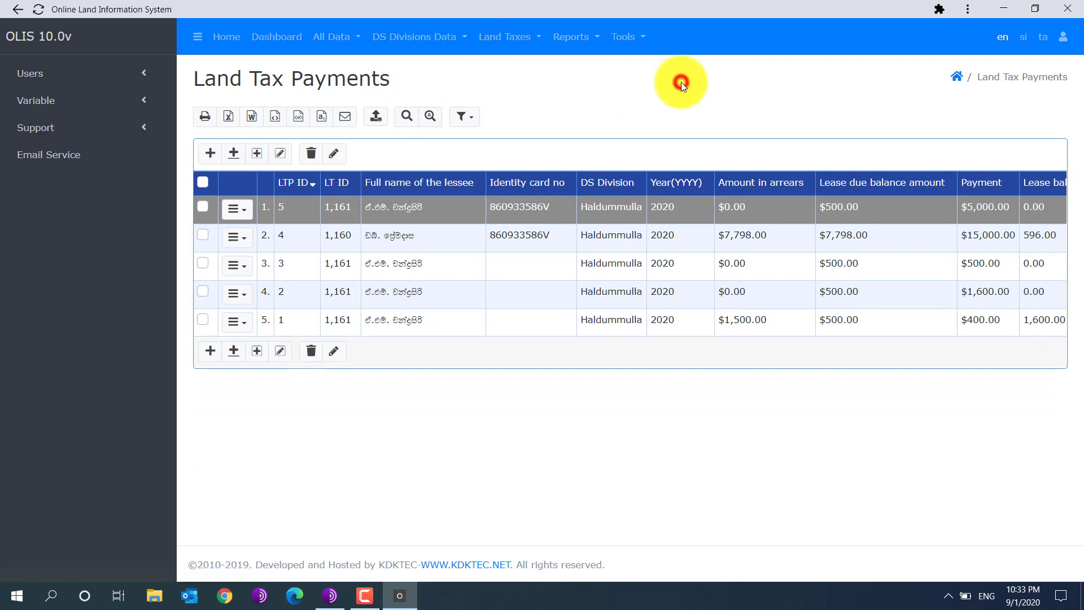
Step: Search the Land Taxes Records for the lessee's full name copied from the second record in the list
click(518, 37)
click(562, 69)
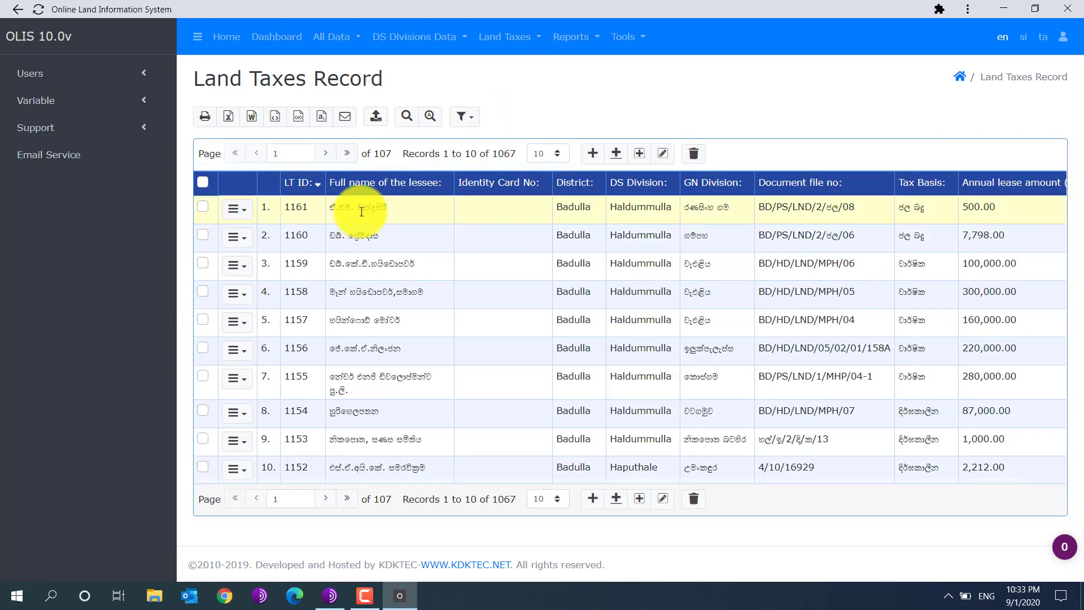
click(402, 117)
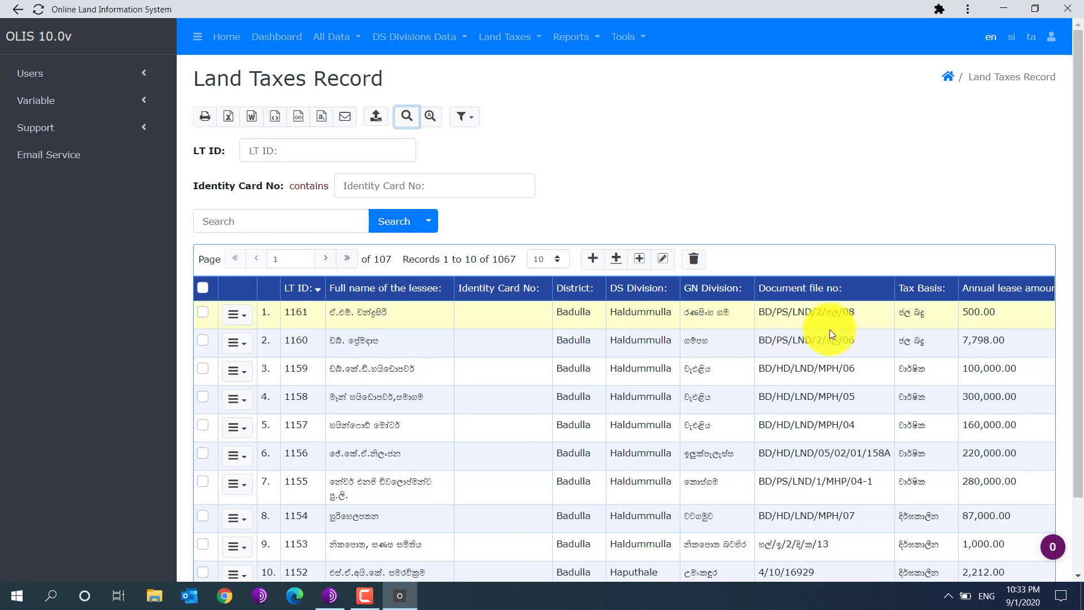
drag(391, 342, 332, 341)
key(ctrl+c)
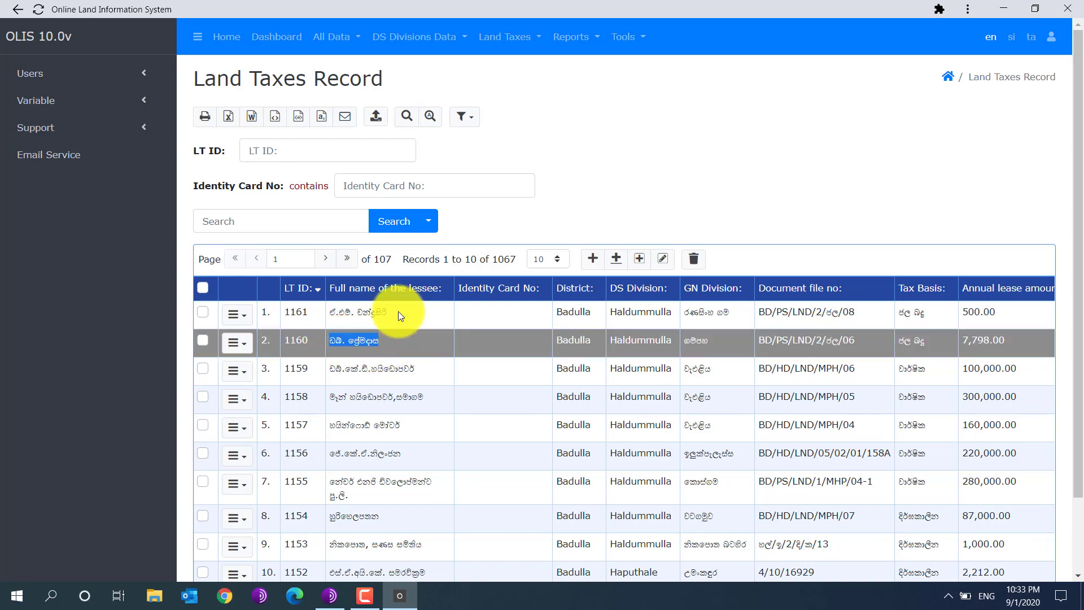
click(284, 223)
key(ctrl+v)
click(389, 222)
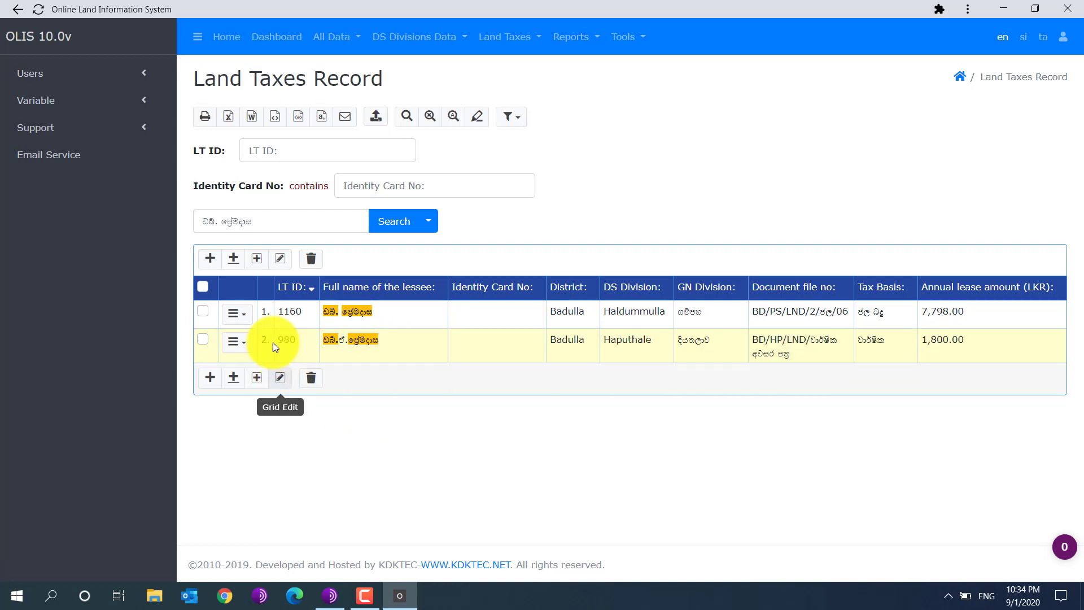
Step: View the available record options for the second search result without choosing one
click(248, 346)
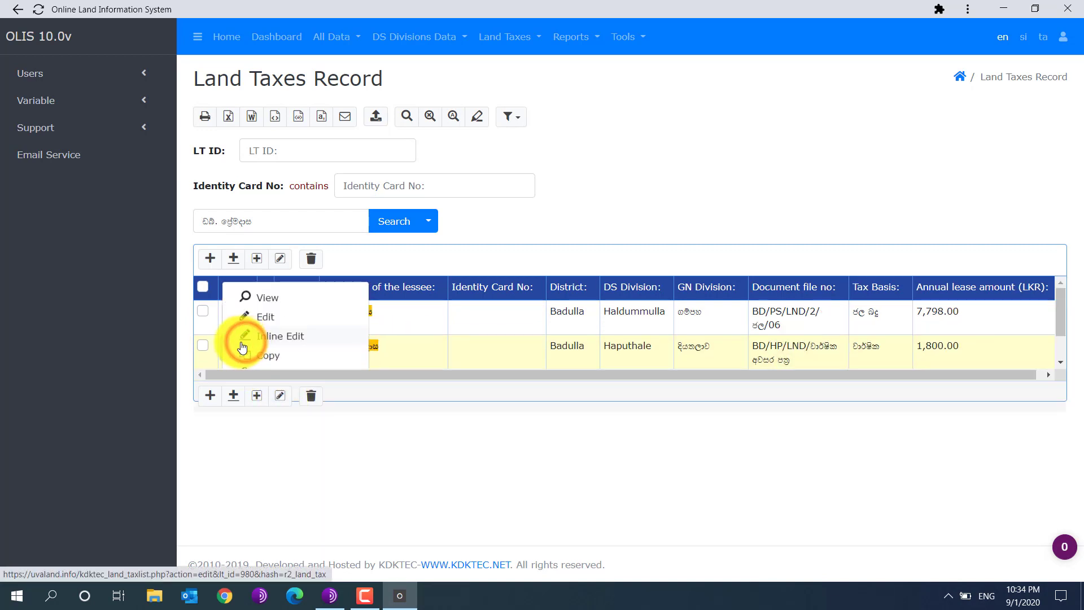
scroll(308, 334, down, 1)
scroll(298, 334, up, 1)
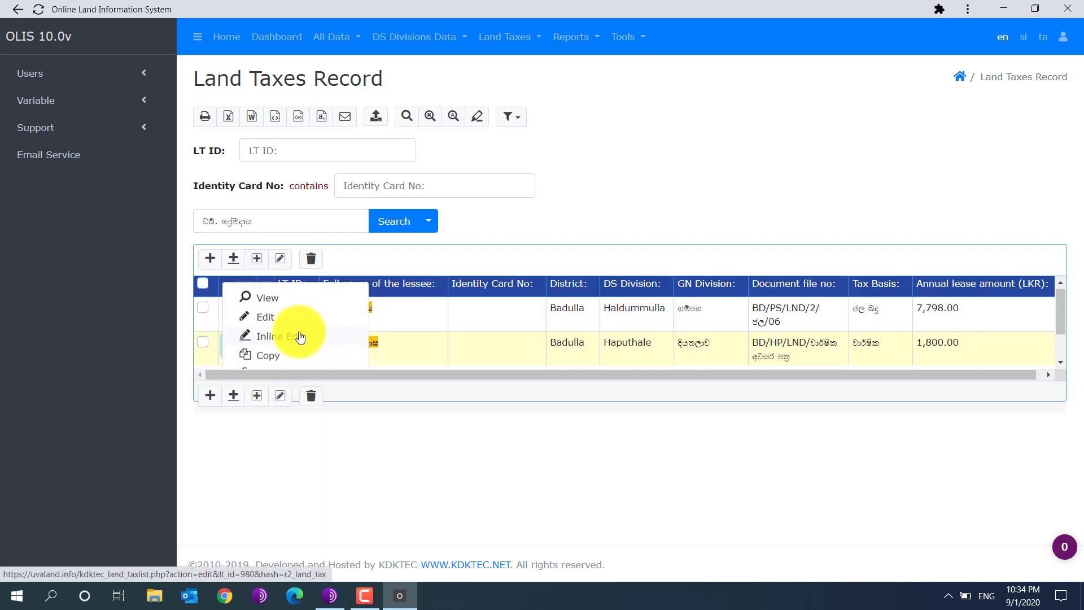
click(526, 452)
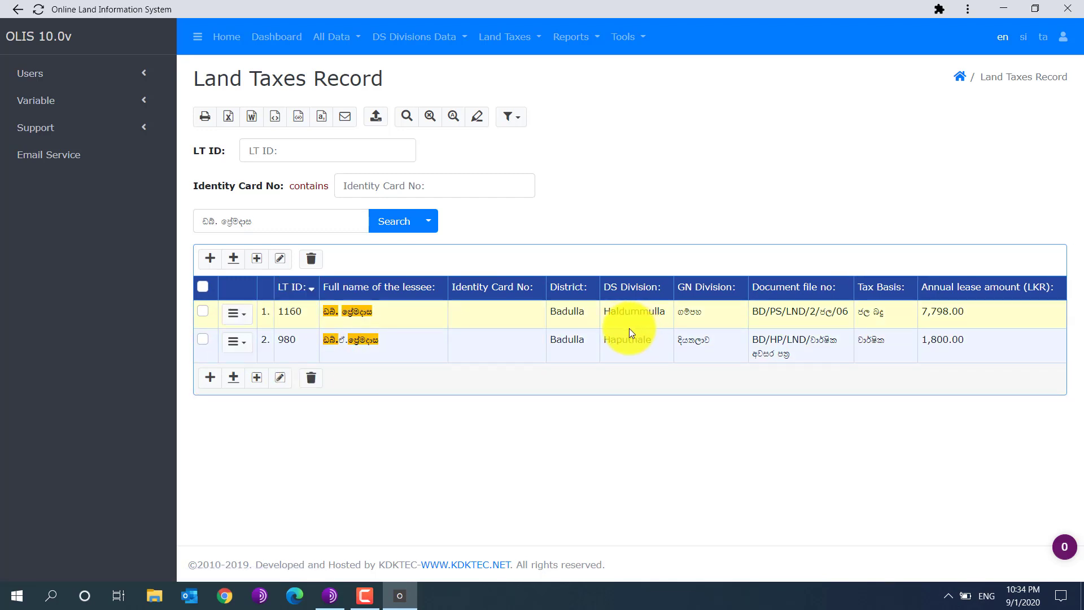
Step: View the record options of the first search result, and clear the name search to list all land tax records
click(252, 321)
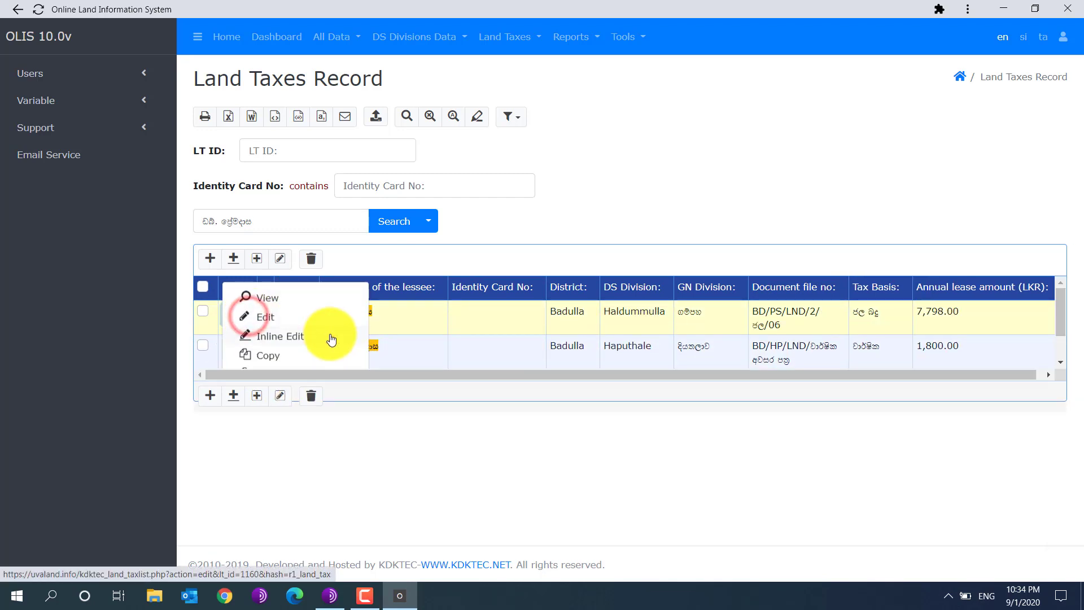
scroll(322, 339, down, 1)
scroll(323, 342, up, 1)
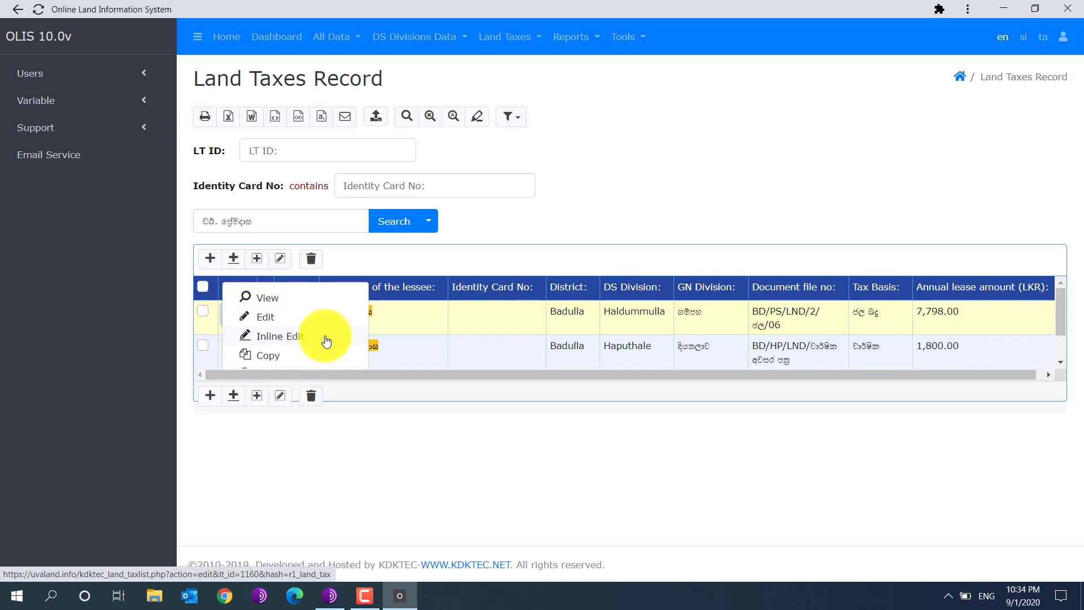
drag(285, 222, 124, 206)
key(BackSpace)
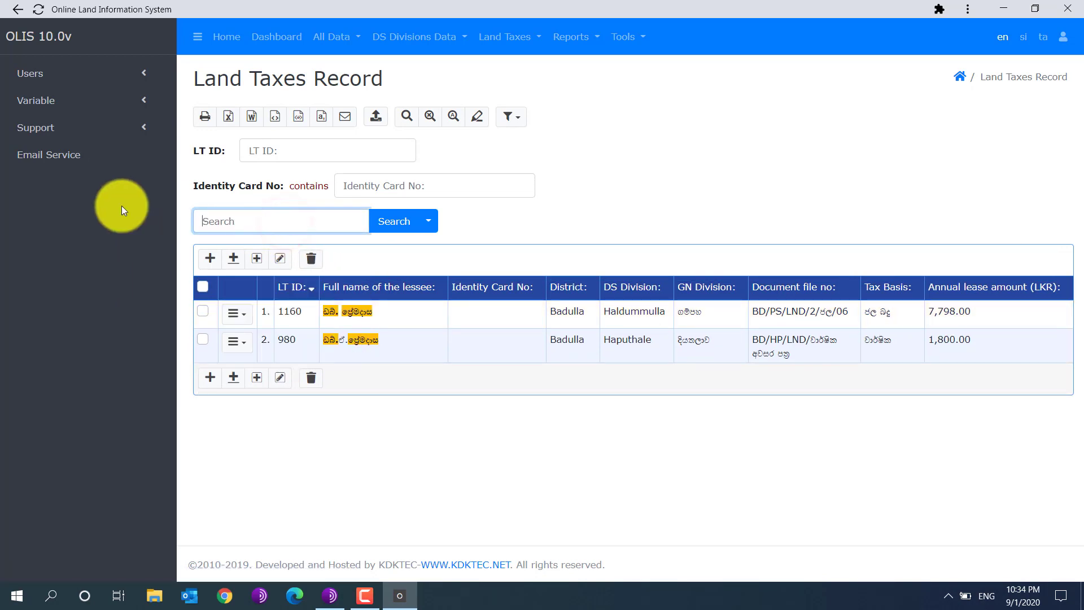
key(Return)
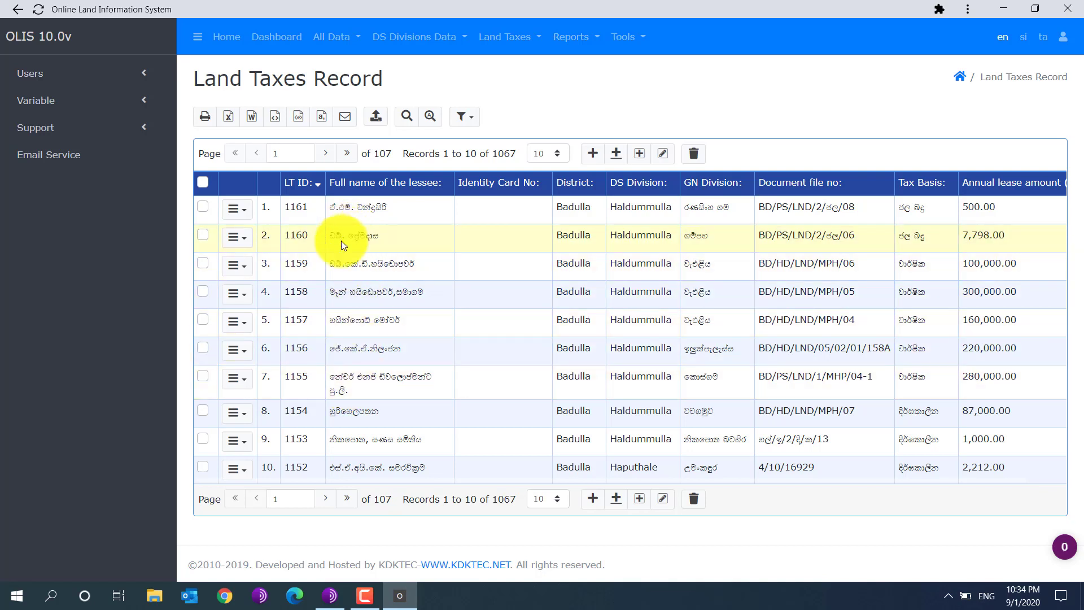
Step: View the Land Tax Payments of the record with LT ID 1160 and return to the Land Taxes Records list
click(248, 242)
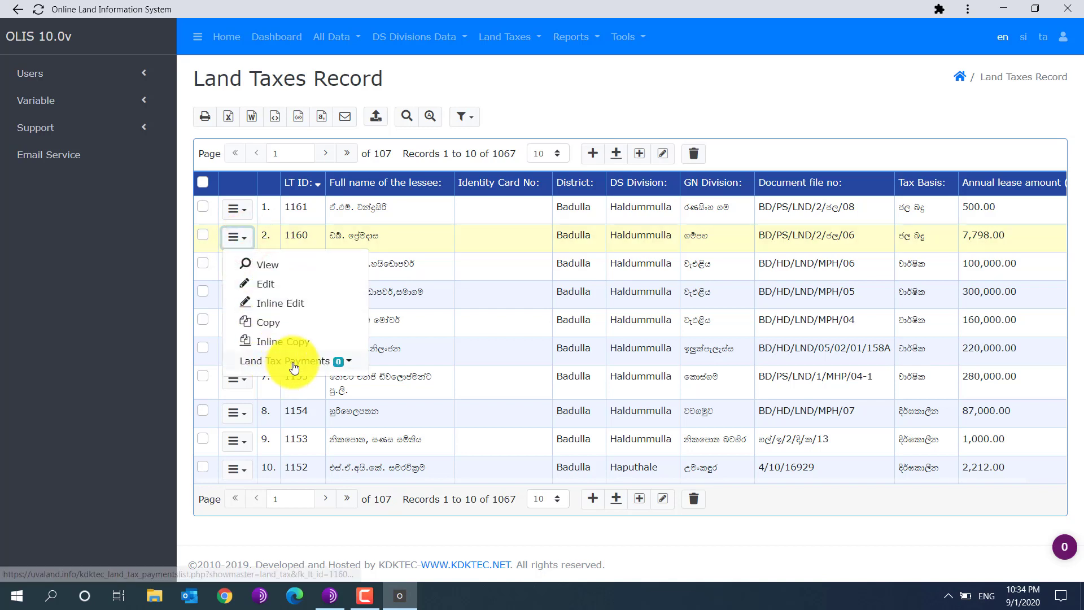
click(349, 368)
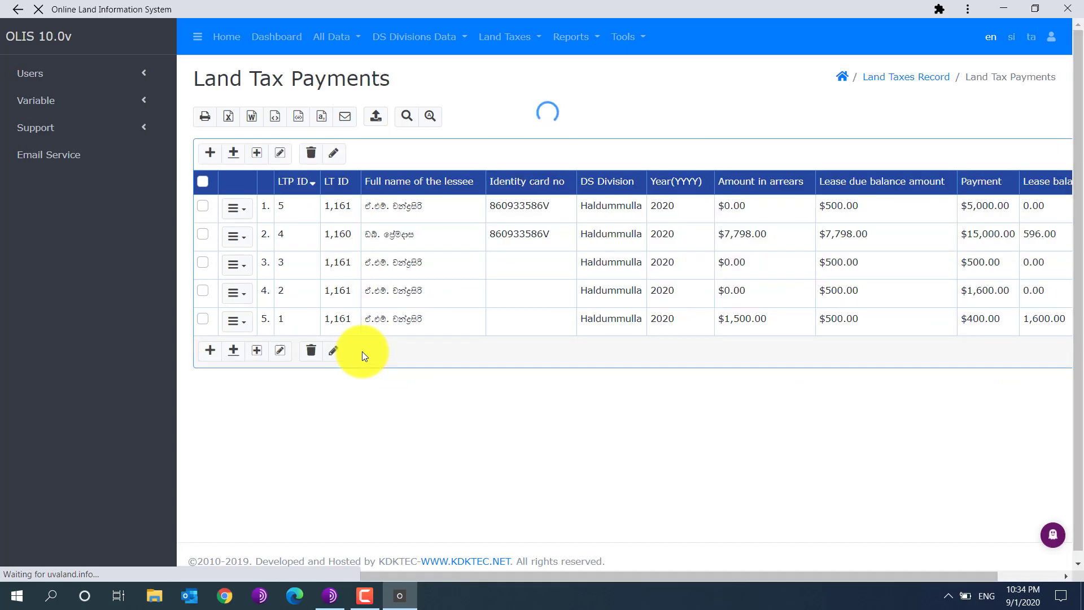
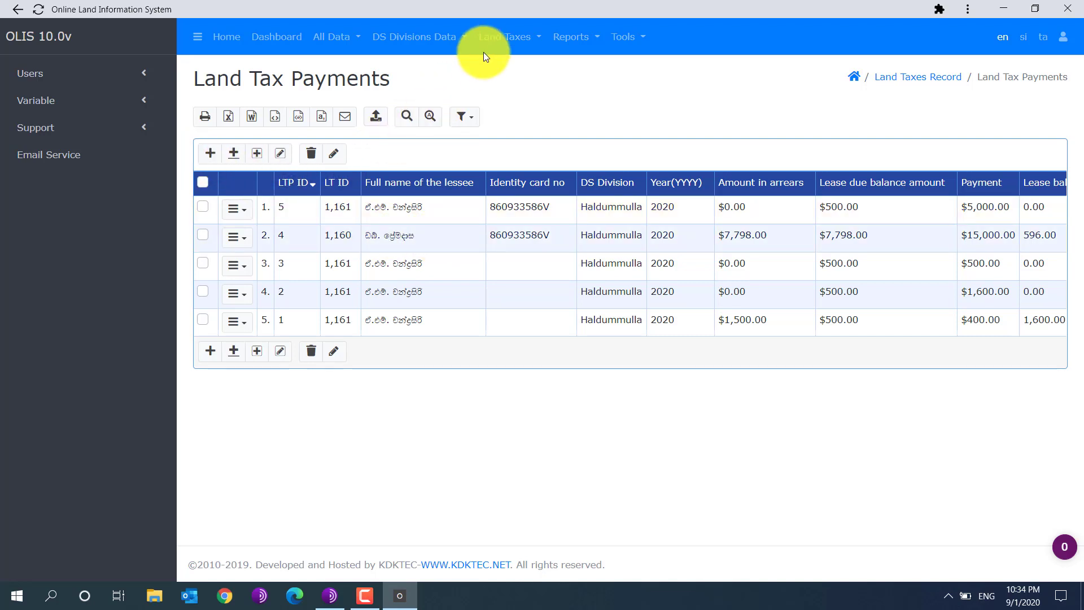
click(497, 41)
click(511, 63)
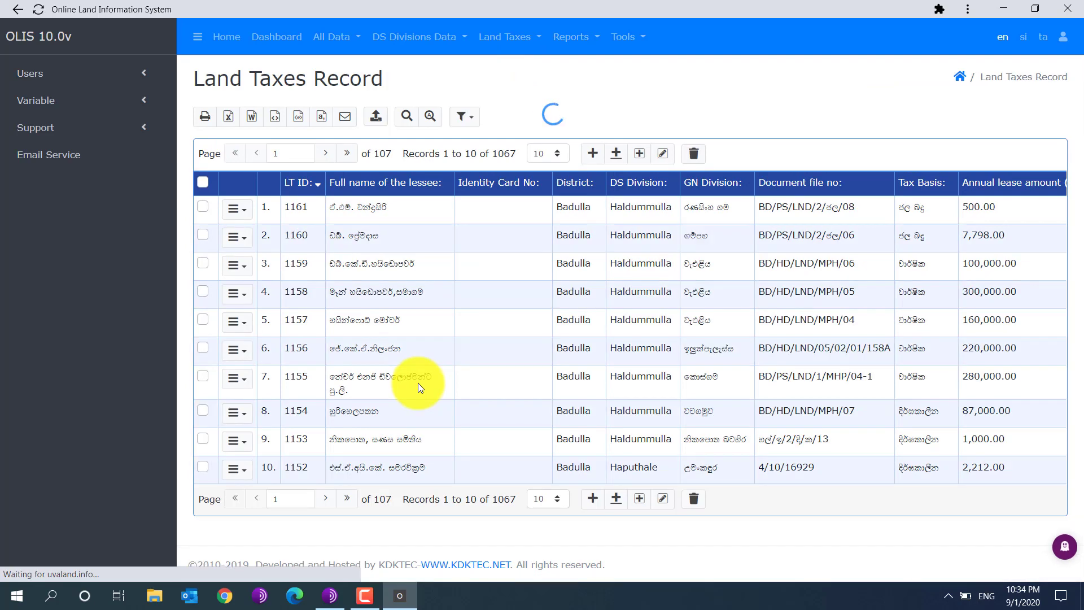
Step: Go to the Land Tax Payments of the record with LT ID 1155 and start adding a new payment
click(237, 380)
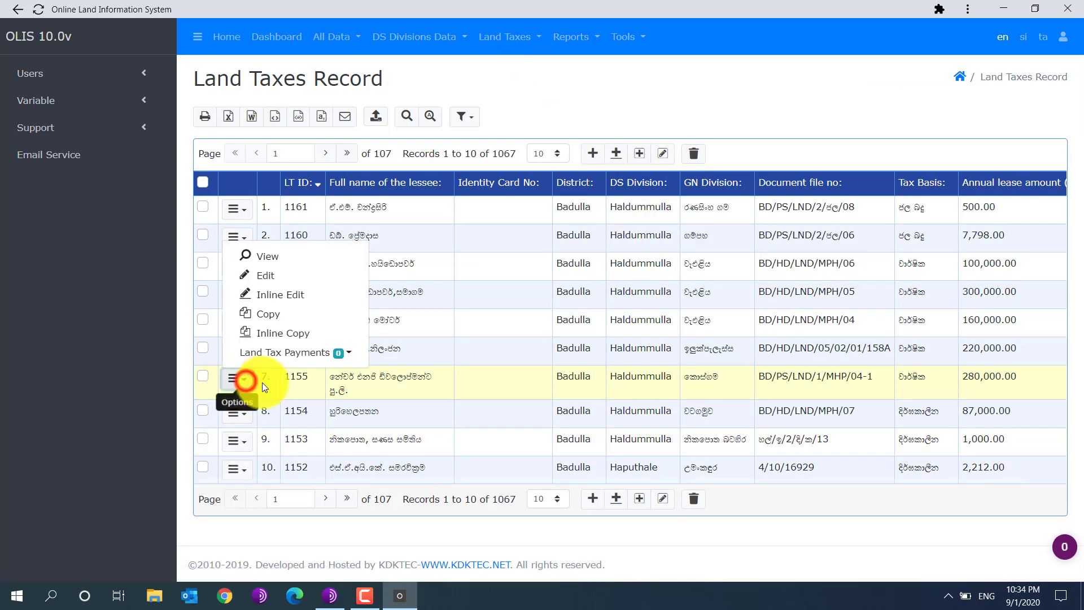
click(297, 355)
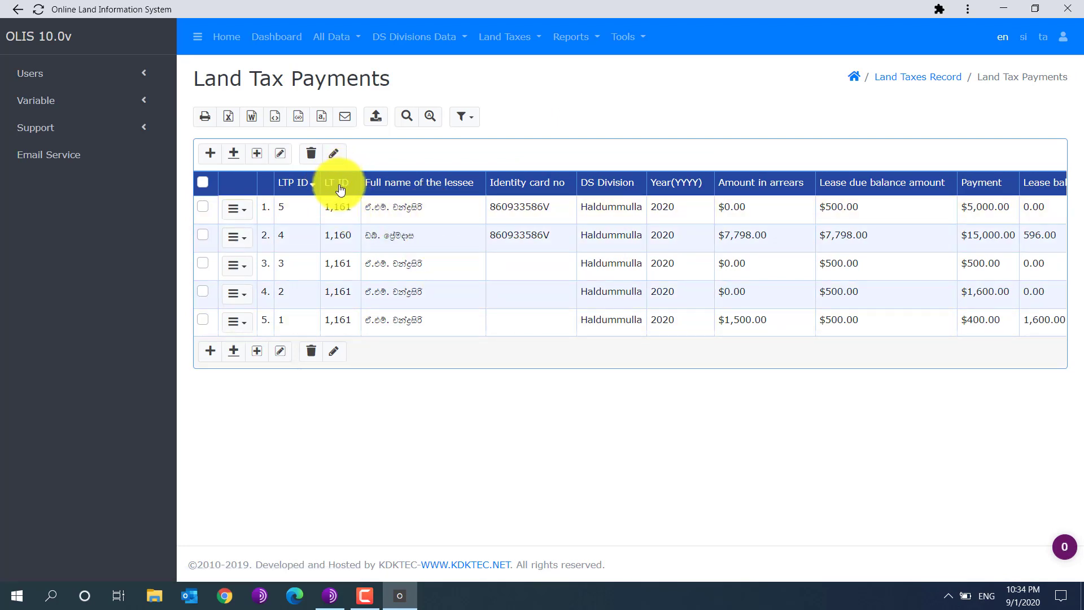
click(212, 156)
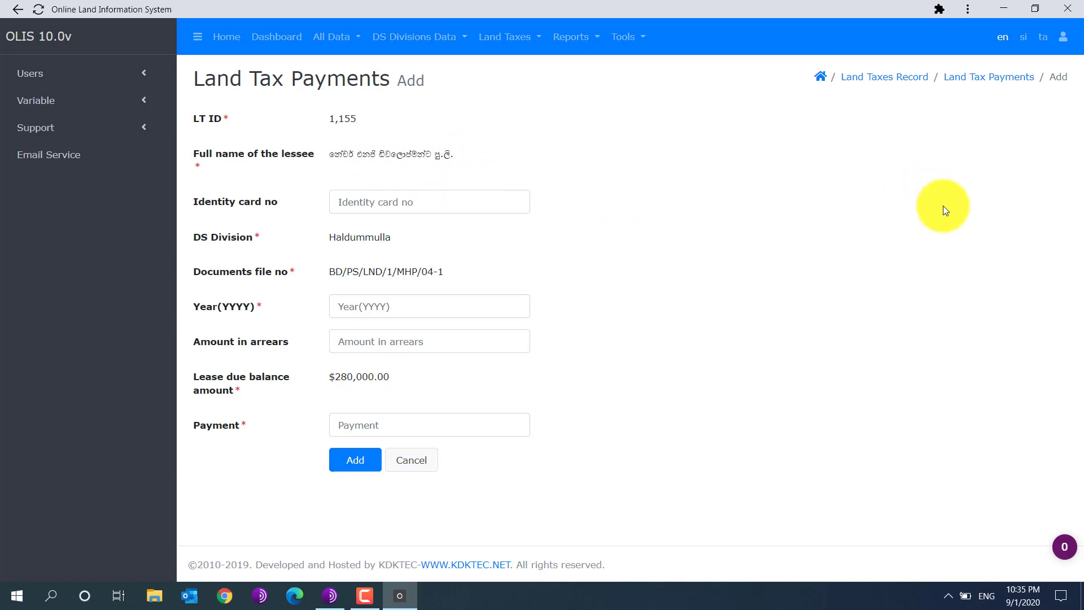
Step: Set the new payment's year to 2020 and its amount in arrears to 10000
click(481, 306)
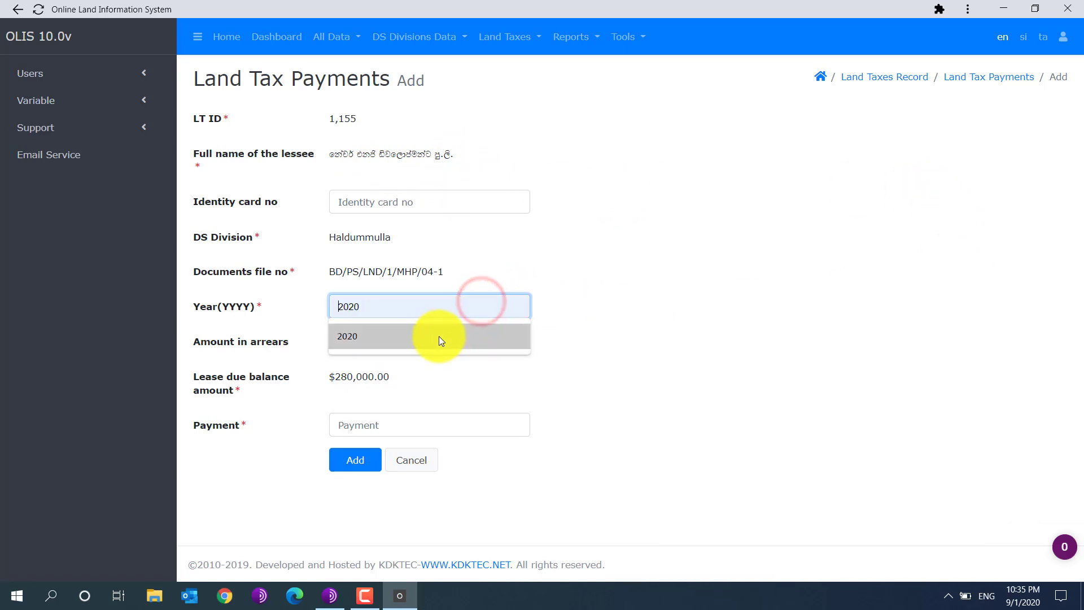
click(438, 337)
click(433, 340)
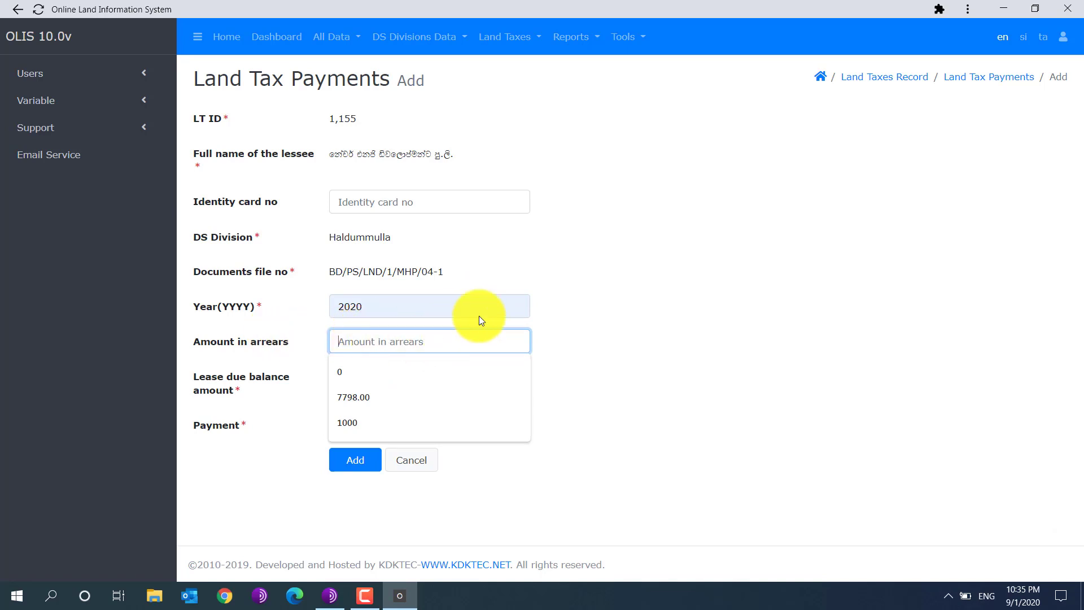
click(727, 357)
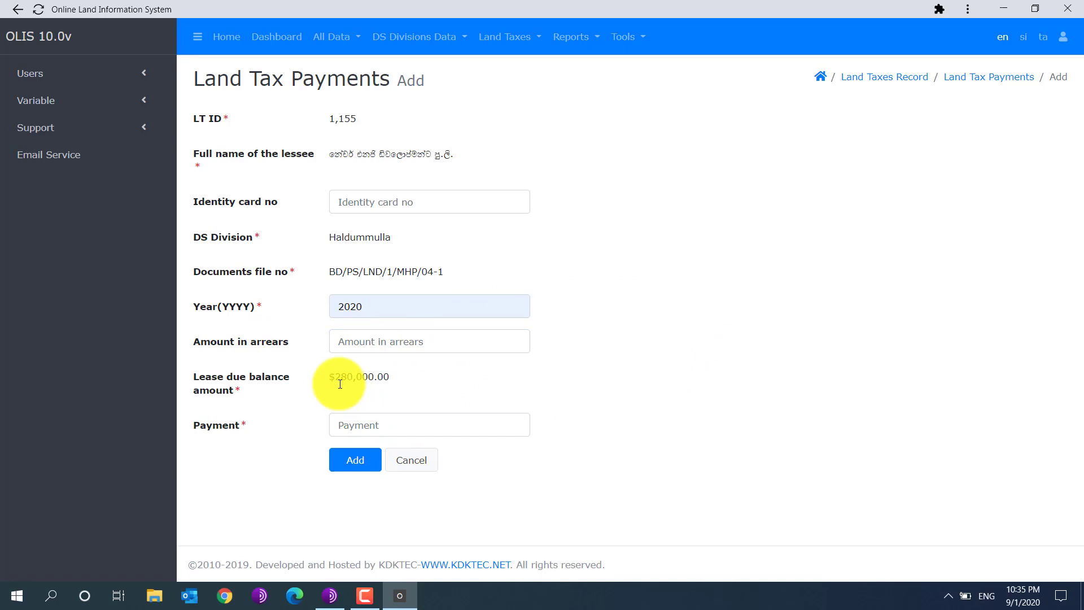
click(391, 336)
text(100)
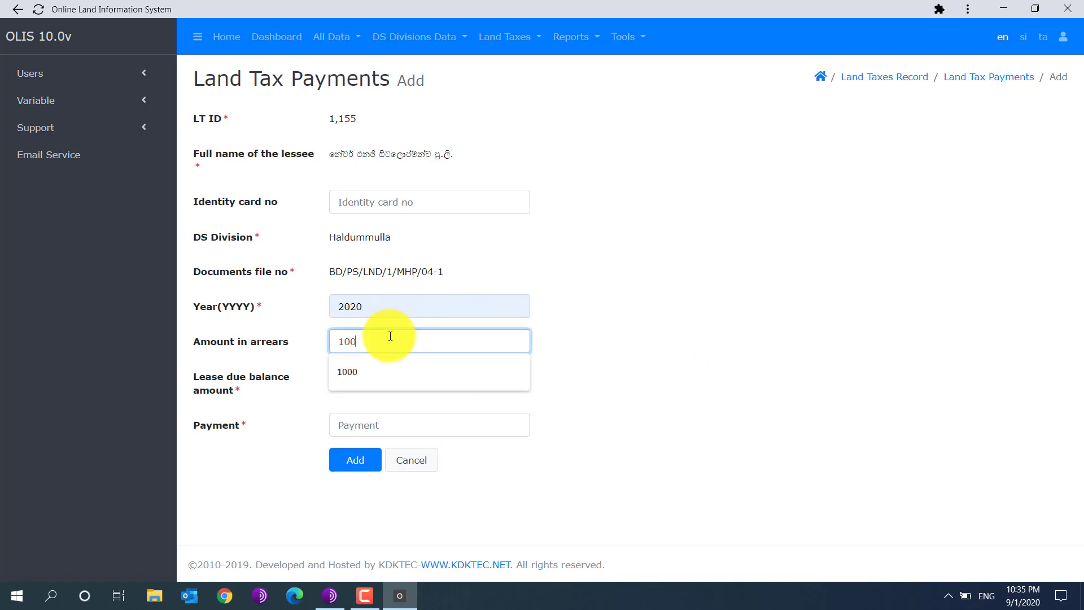
text(00)
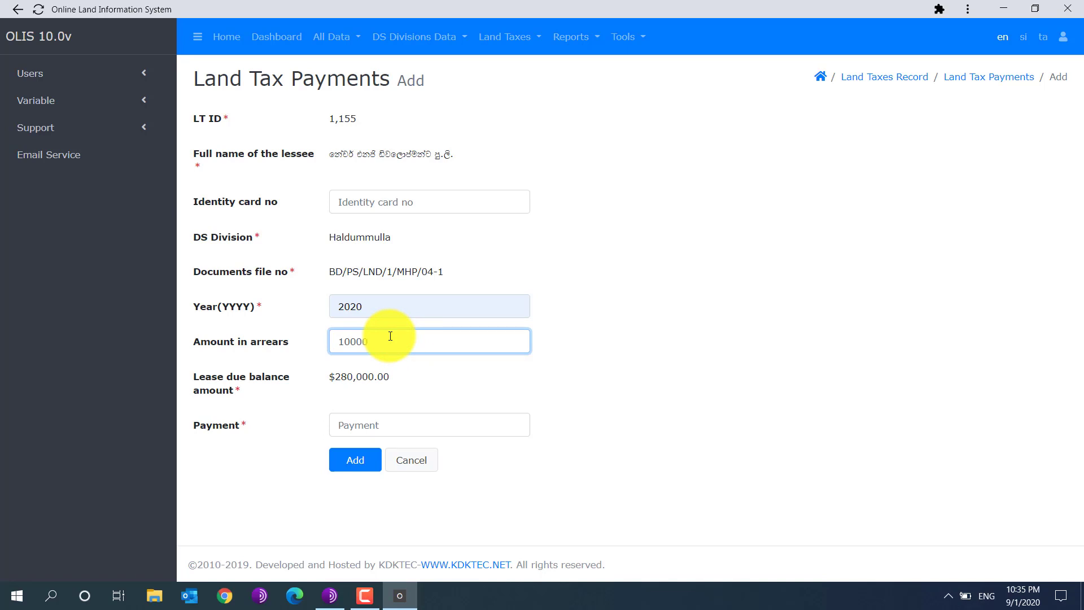
click(739, 295)
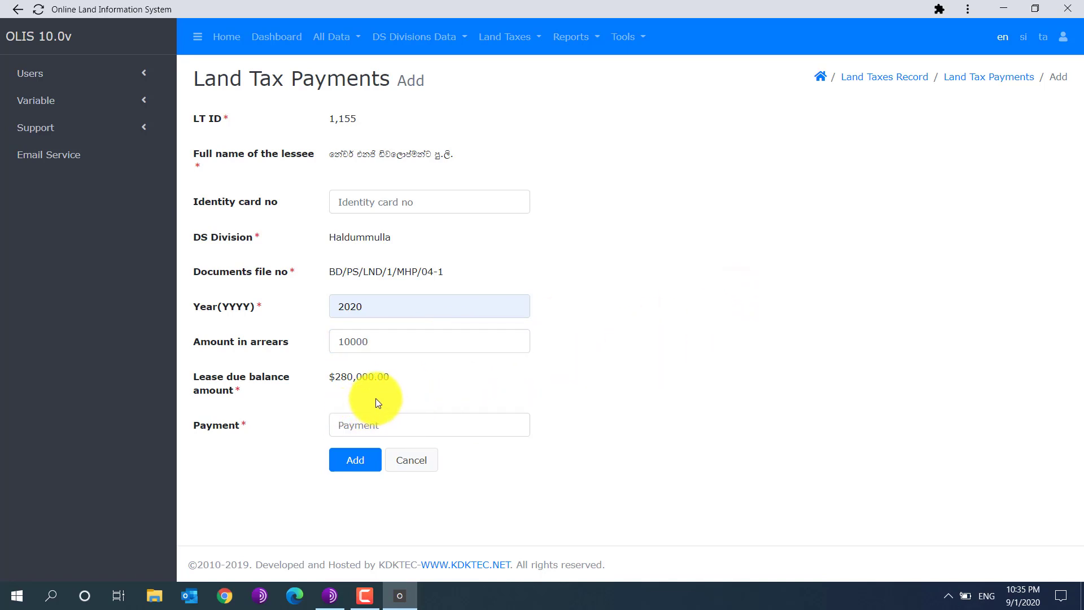
Step: Check the lease due balance amount, enter a payment of 300000 and add the land tax payment
click(388, 422)
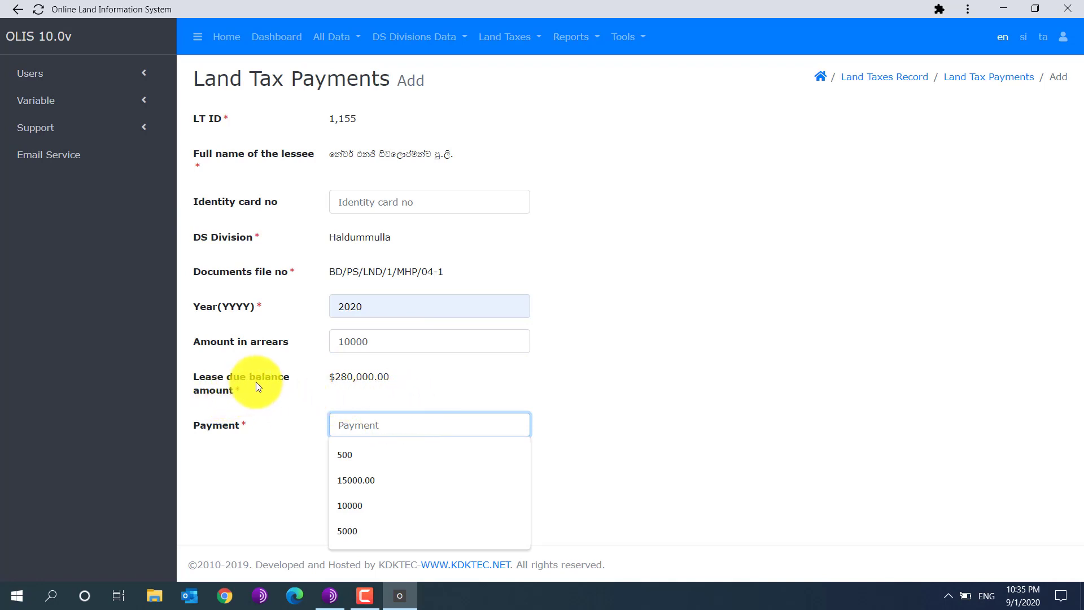
drag(390, 376, 329, 390)
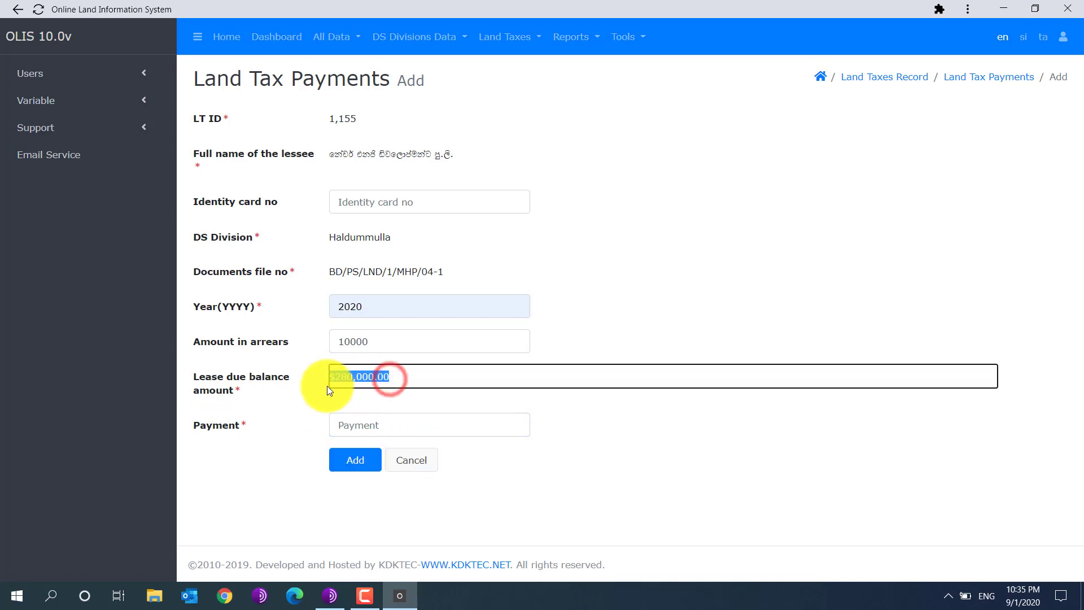
click(885, 447)
click(375, 376)
drag(414, 373, 305, 374)
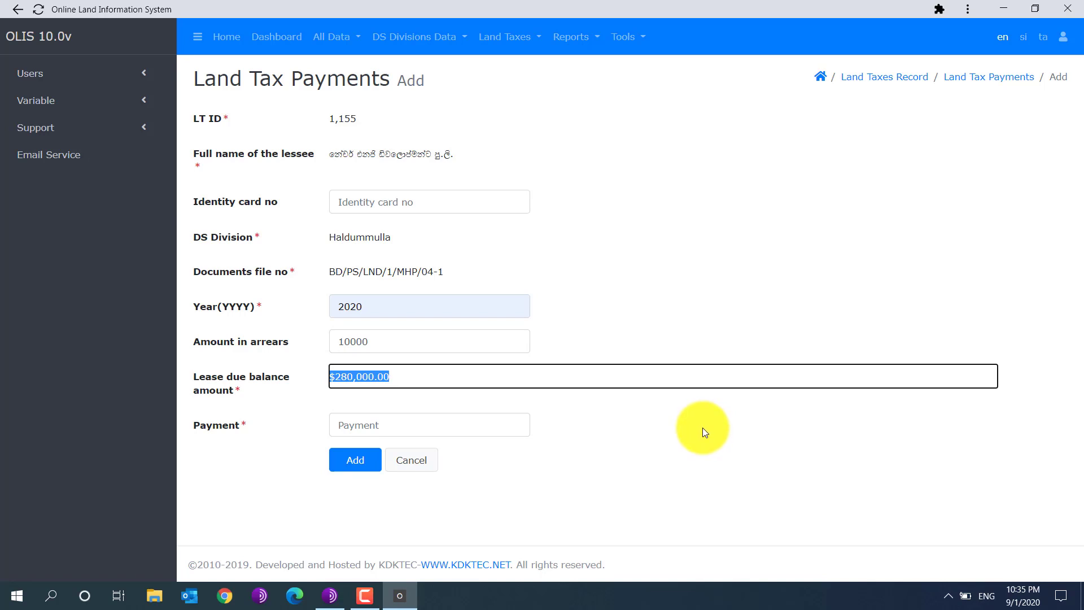
click(405, 423)
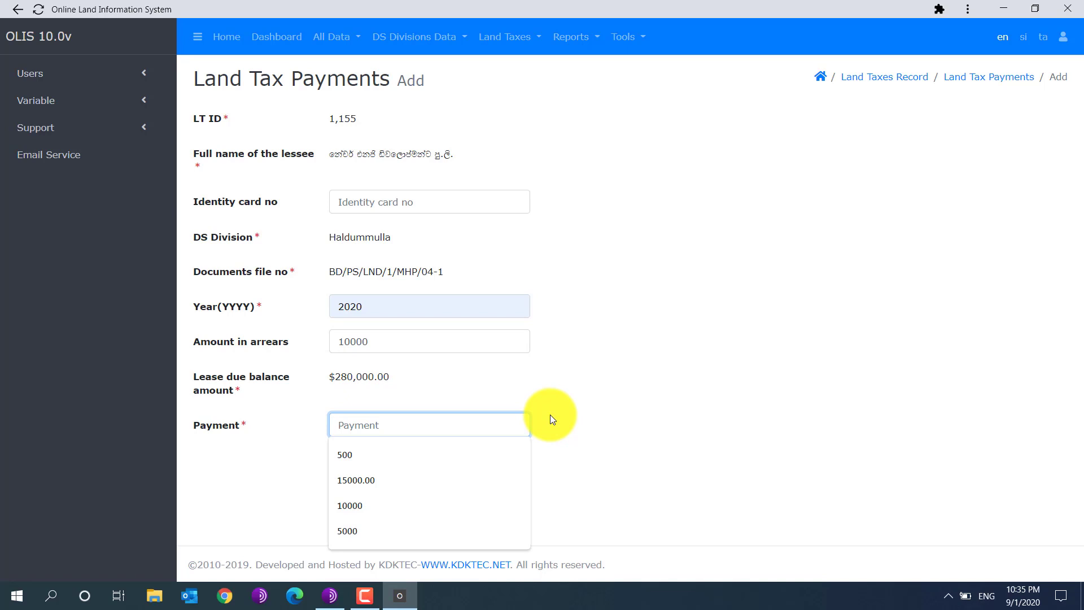
text(300000)
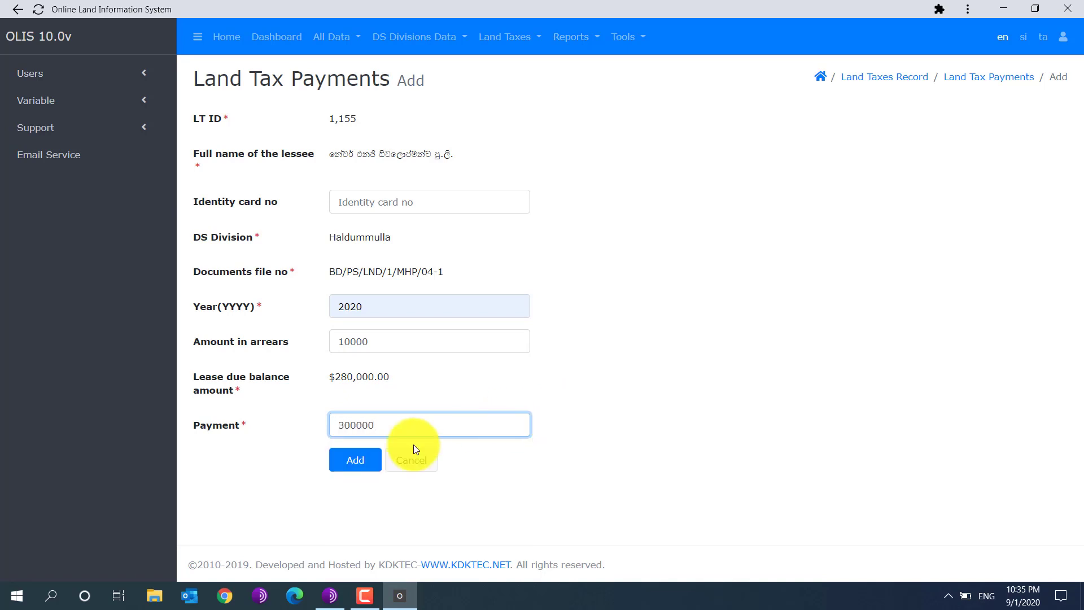
click(358, 460)
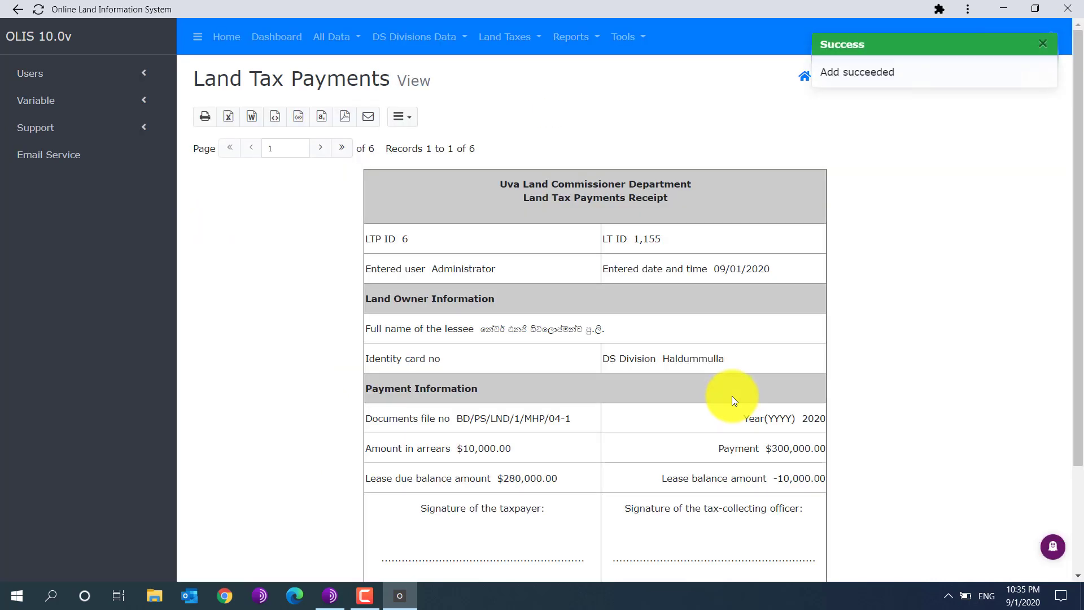
Step: Examine the Land Tax Payments Receipt, including its owner and payment information, lease balance amount and signature fields
scroll(548, 236, down, 2)
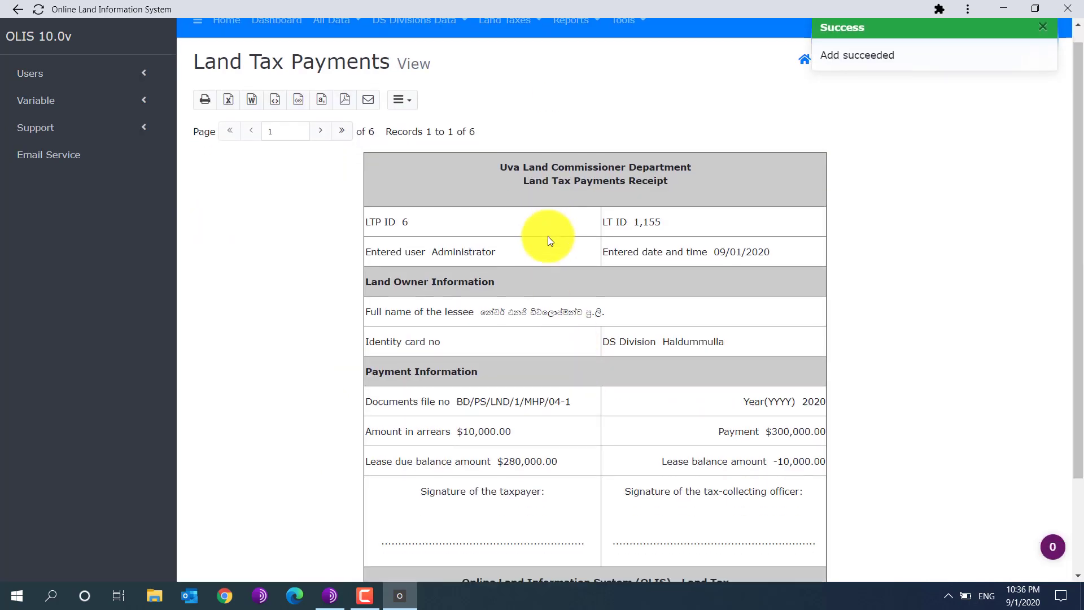
scroll(547, 236, down, 2)
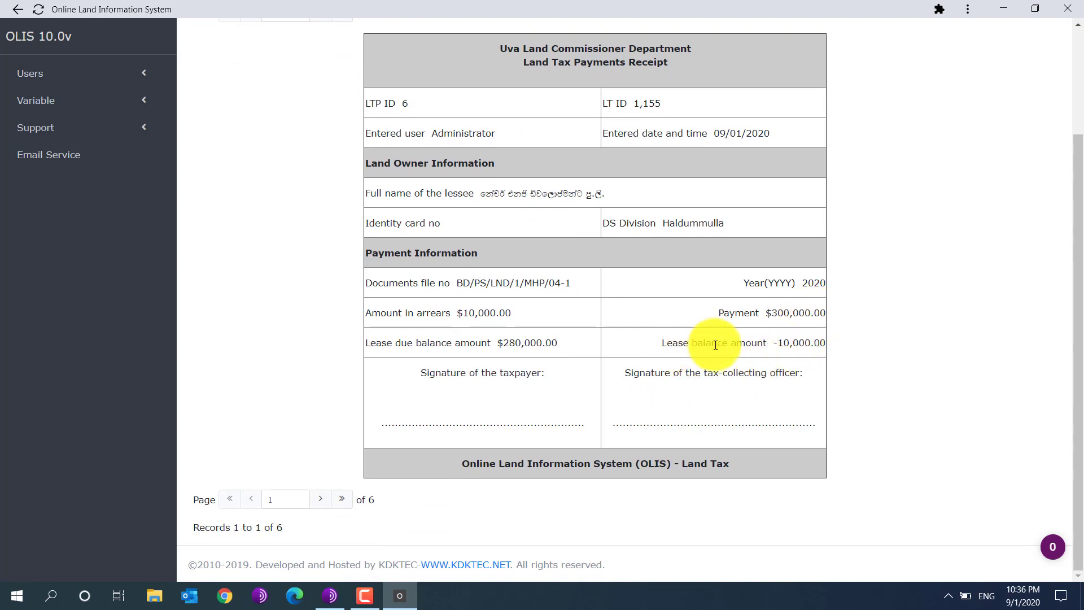
drag(778, 343, 836, 346)
click(913, 327)
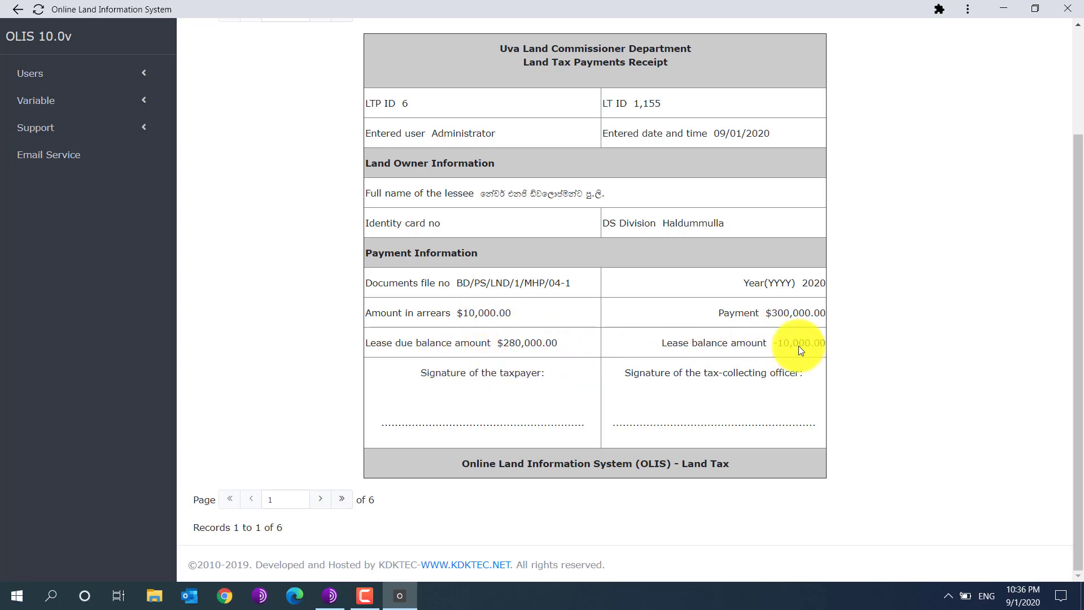
drag(777, 343, 852, 350)
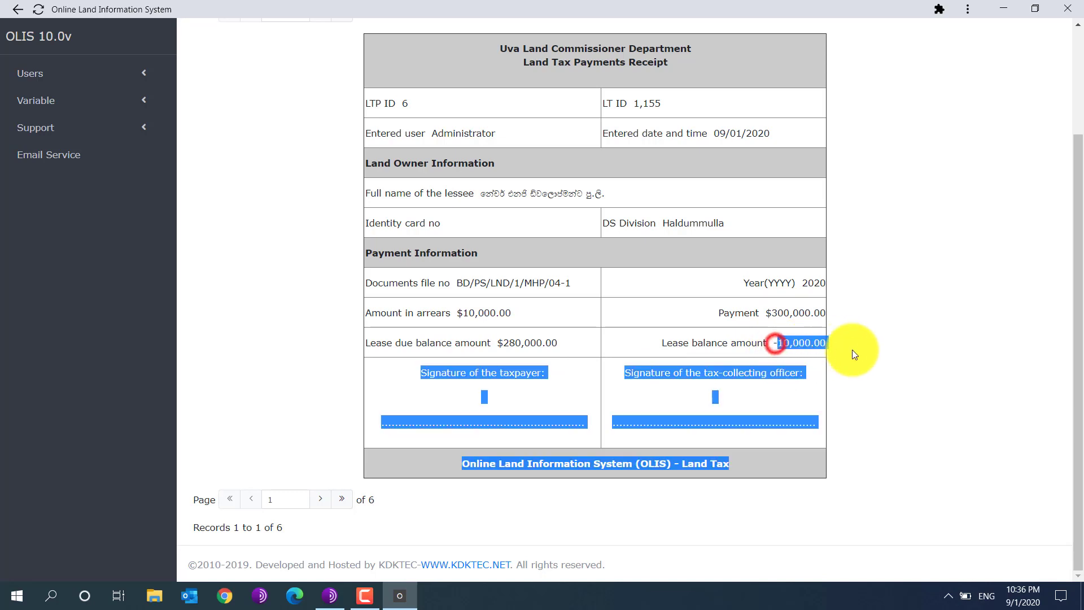
click(922, 354)
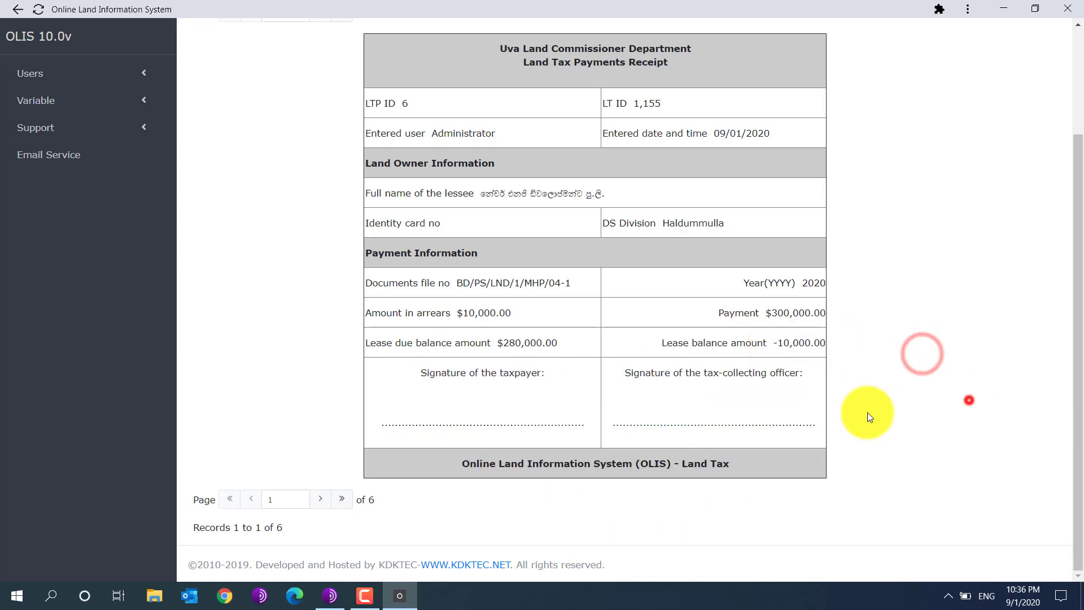
scroll(489, 382, up, 3)
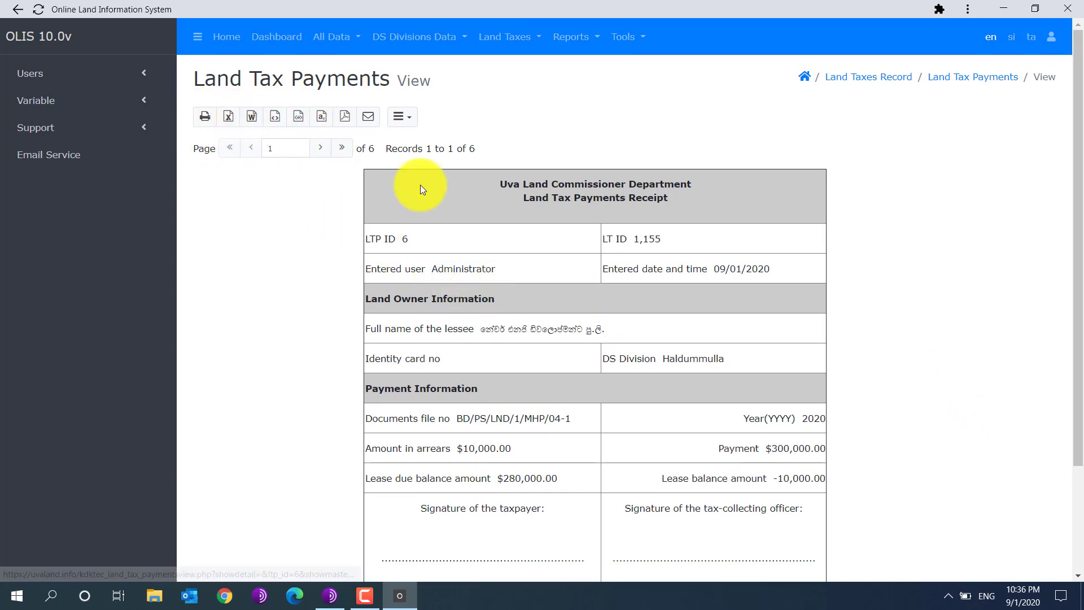
scroll(763, 346, down, 3)
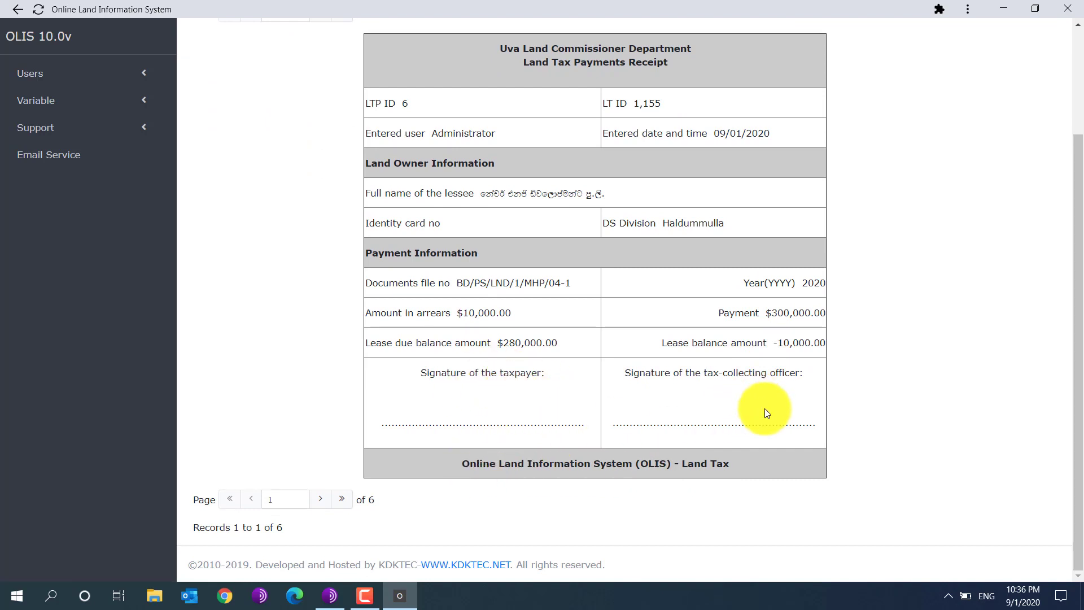
scroll(455, 363, up, 3)
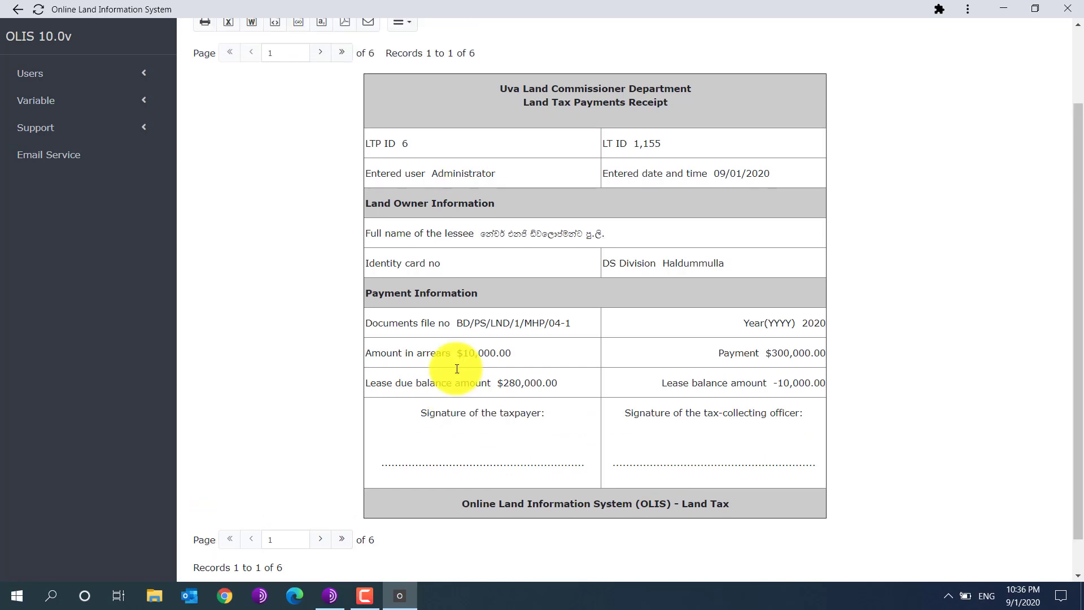
scroll(459, 367, down, 3)
scroll(455, 360, up, 3)
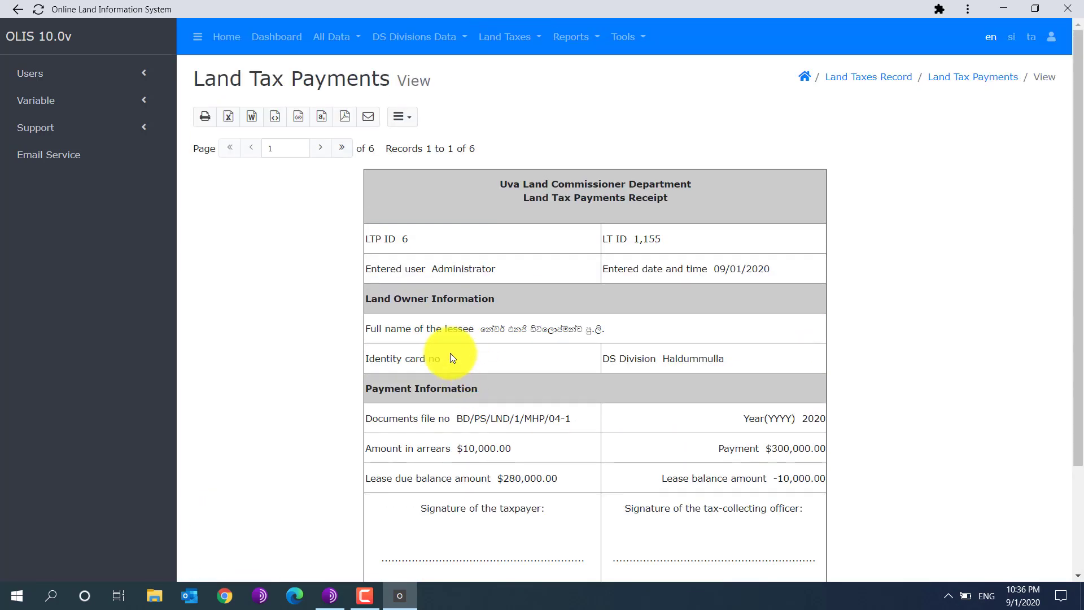
Step: Preview printing the land tax payments receipt with 2 copies, cancel the print and return to the payment view
click(205, 118)
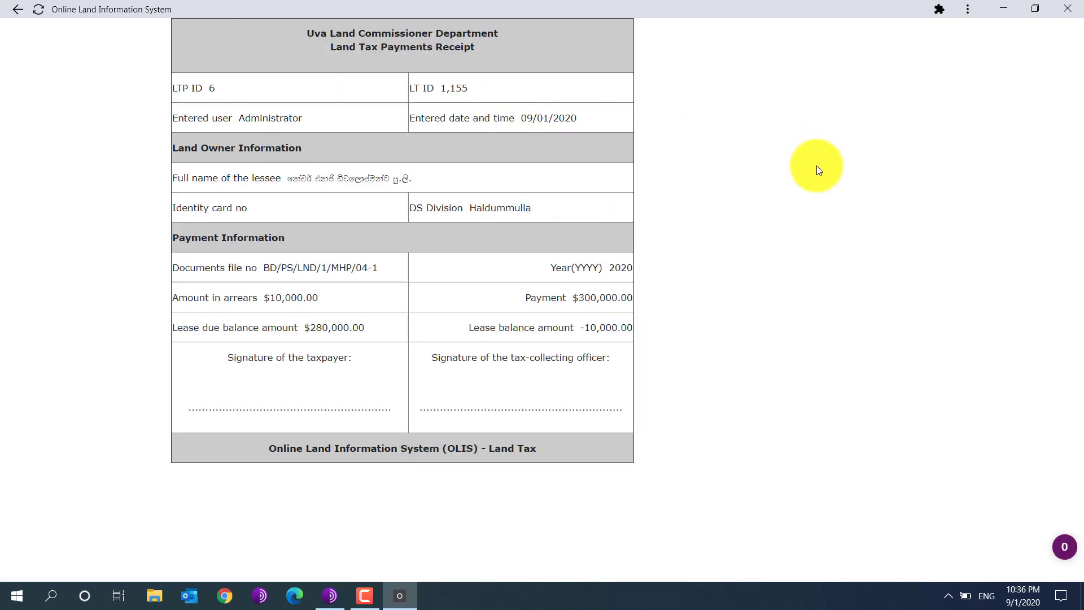
key(ctrl+p)
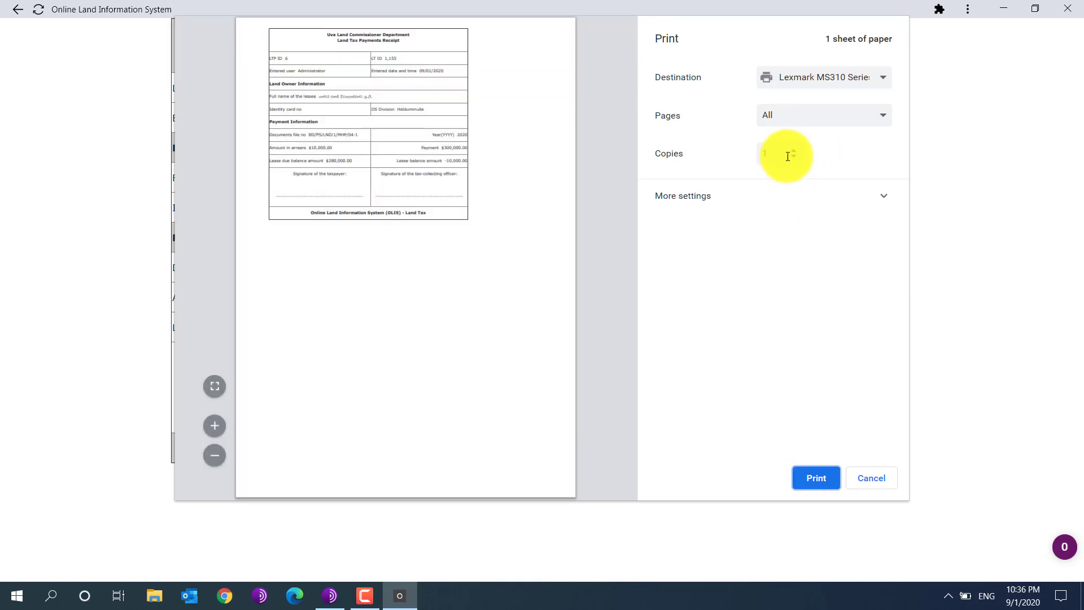
click(794, 150)
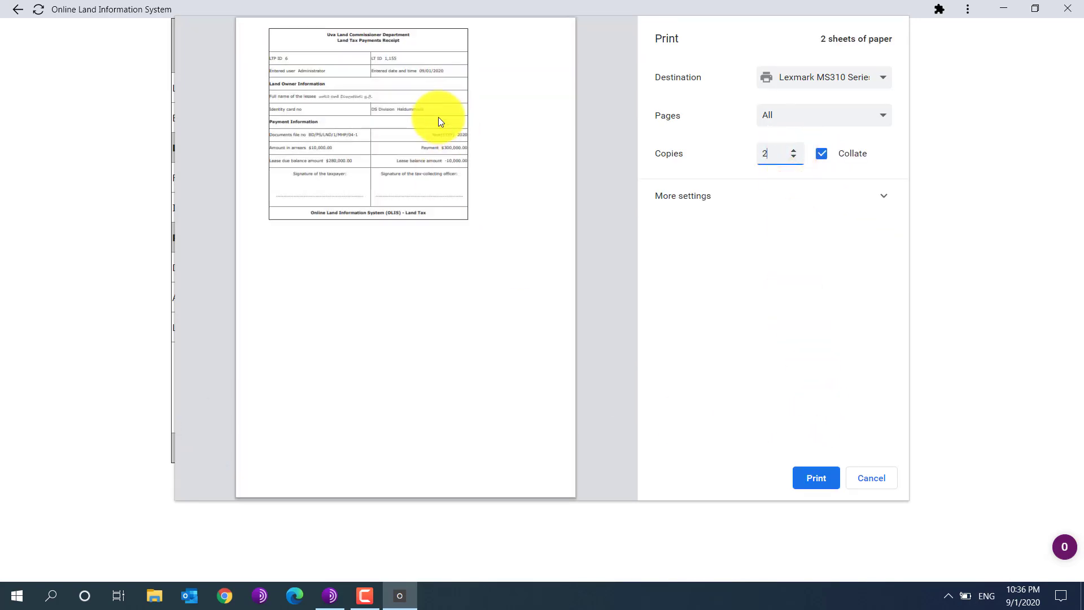
click(872, 476)
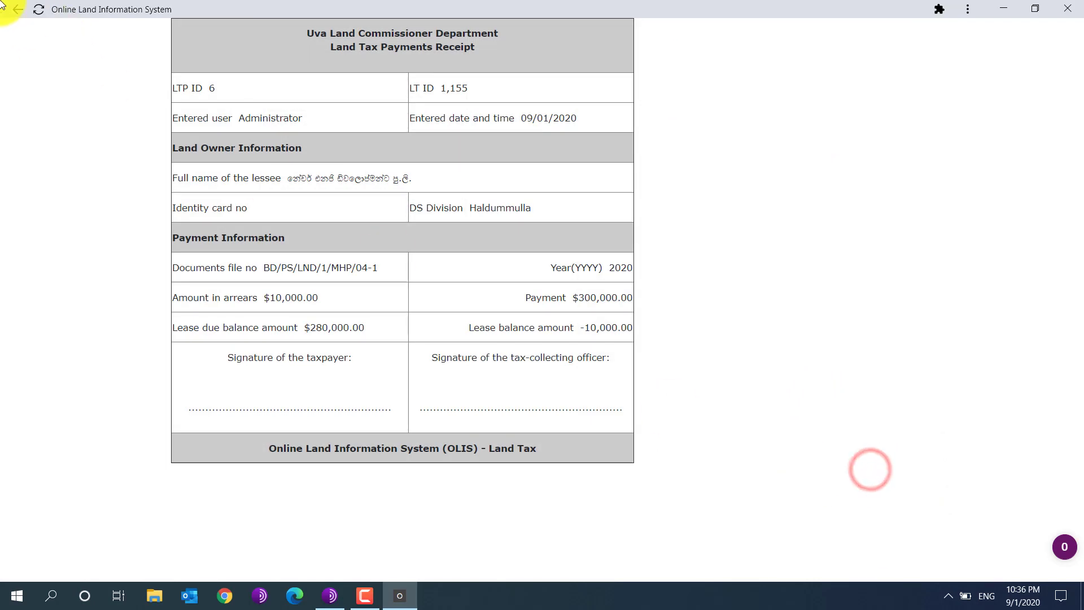
click(15, 10)
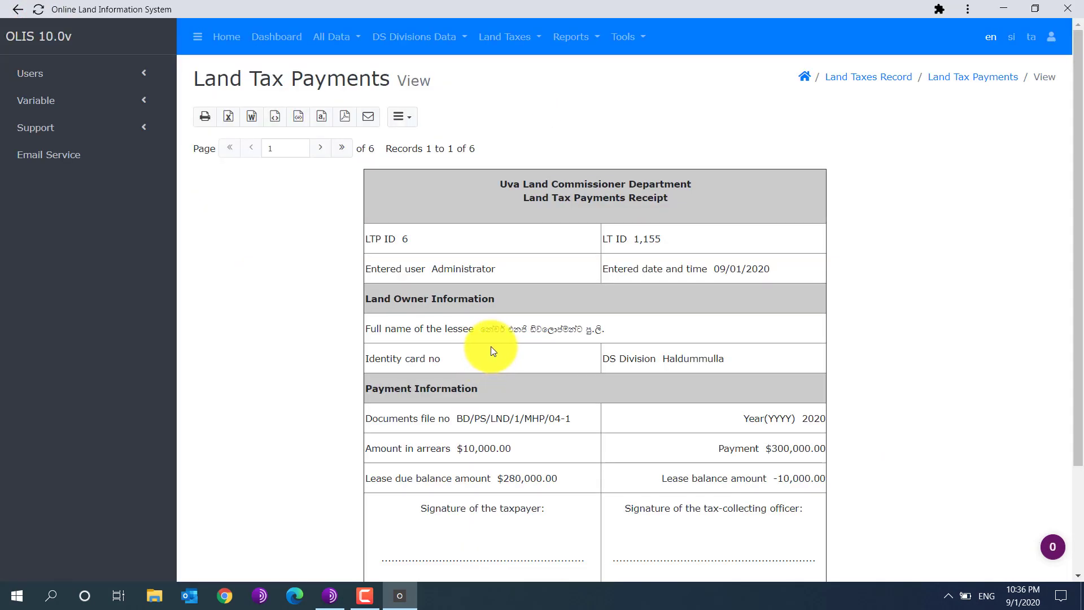
Step: Open the Main Report and examine its overall permit, grant and land holder totals and the data entering pie chart
click(570, 37)
click(600, 67)
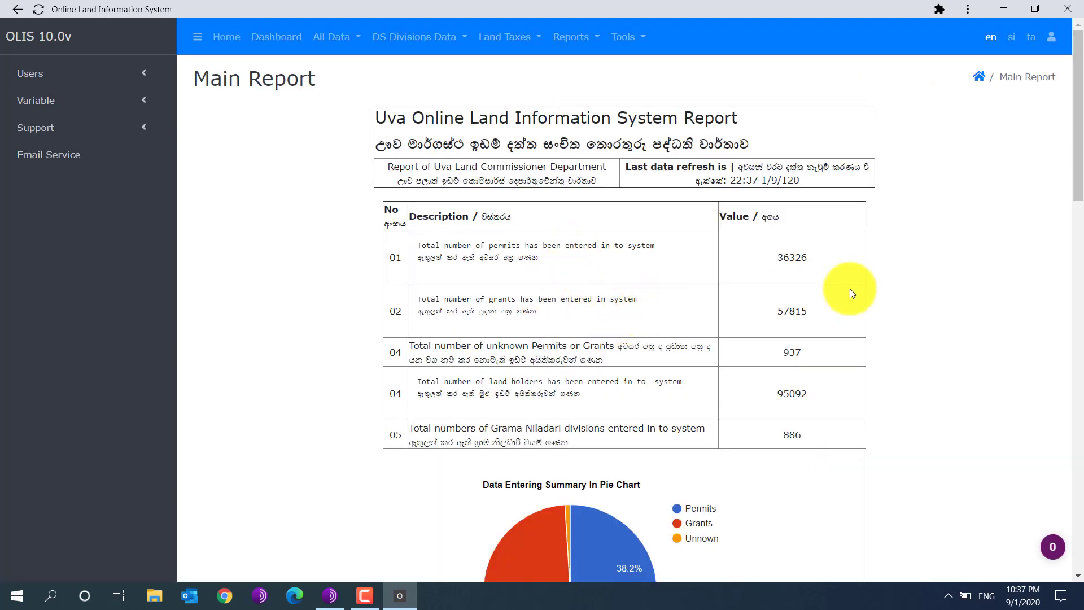
scroll(849, 290, down, 10)
scroll(850, 294, down, 10)
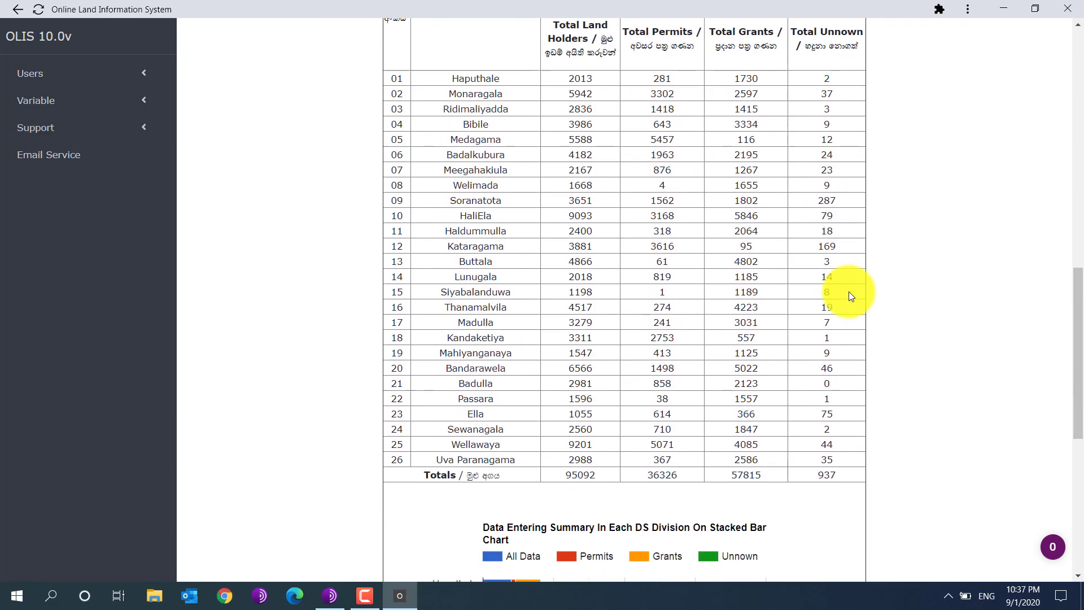
scroll(850, 294, up, 10)
scroll(849, 291, up, 10)
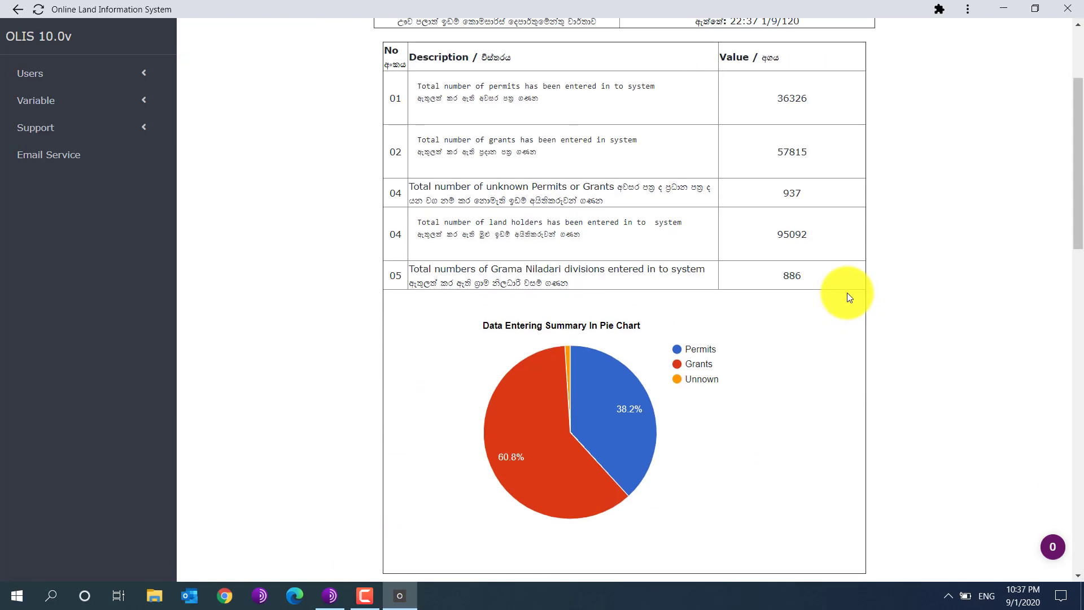
scroll(824, 283, down, 2)
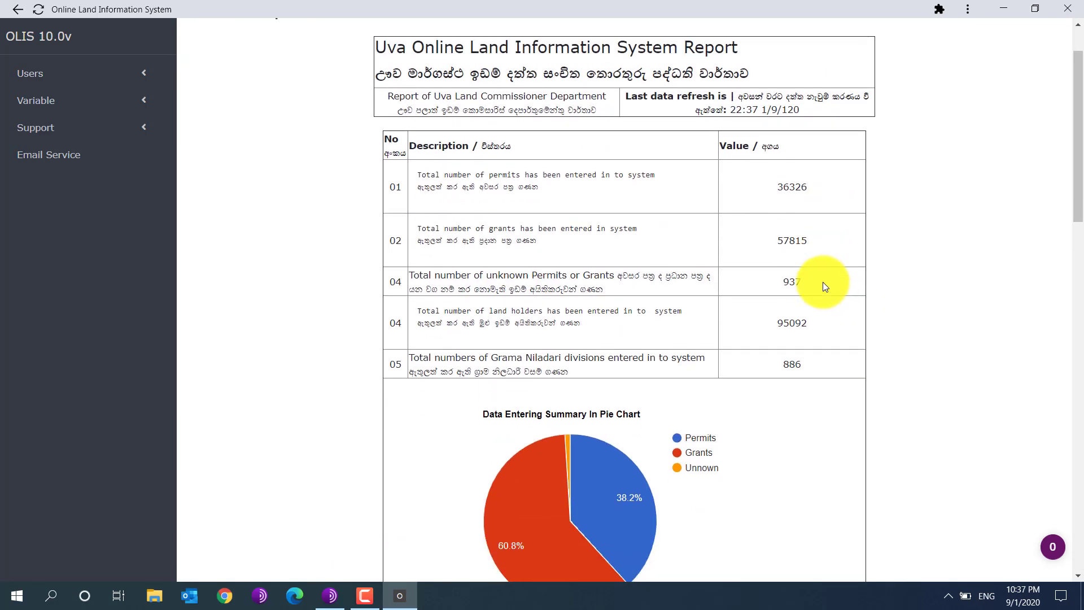
scroll(822, 282, down, 3)
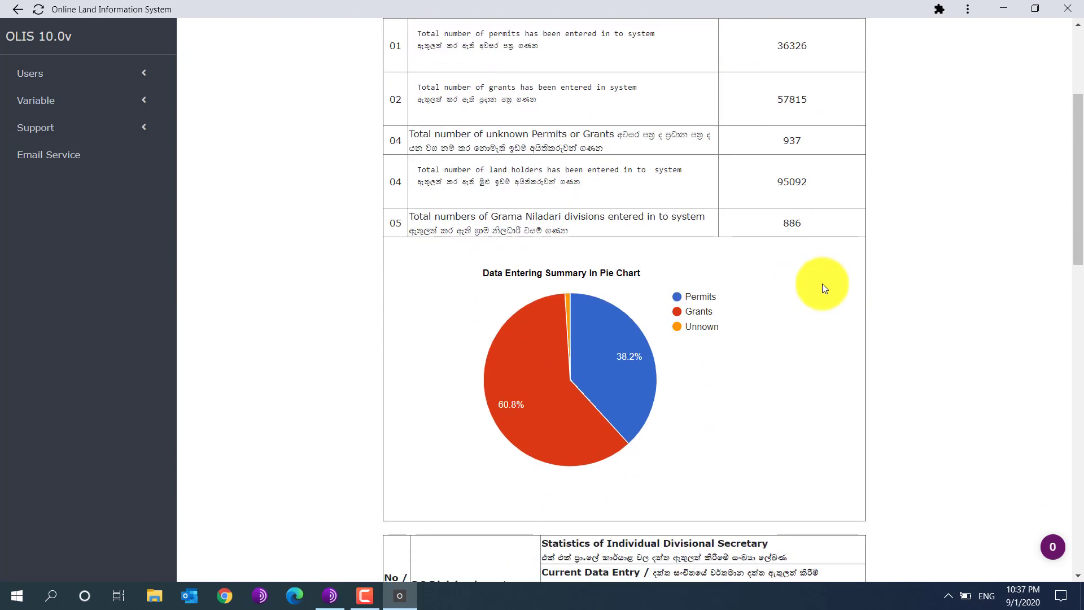
scroll(822, 288, down, 1)
scroll(822, 284, down, 1)
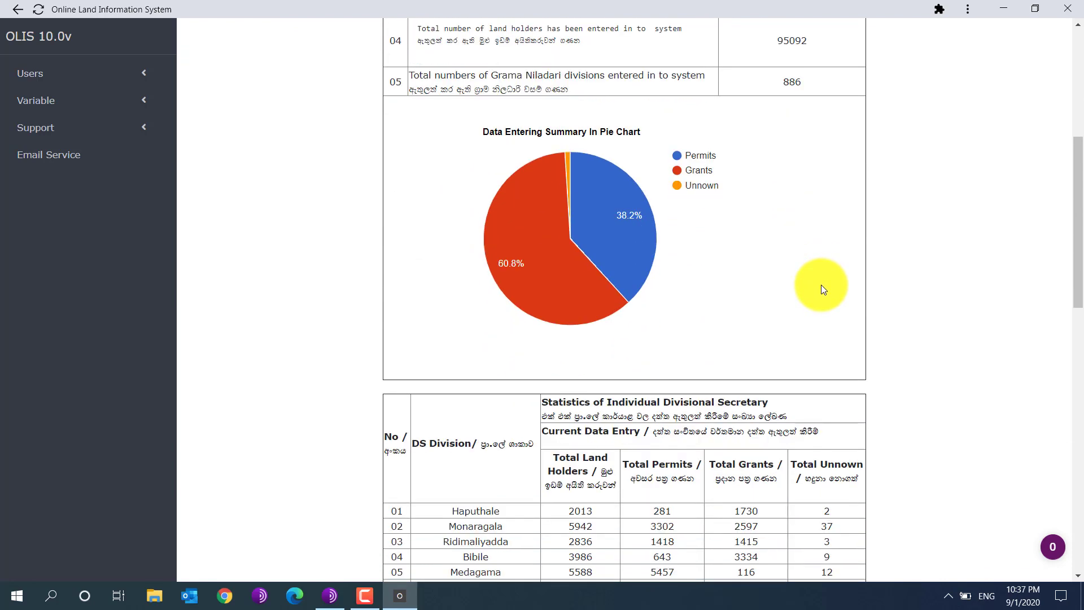
scroll(772, 226, down, 3)
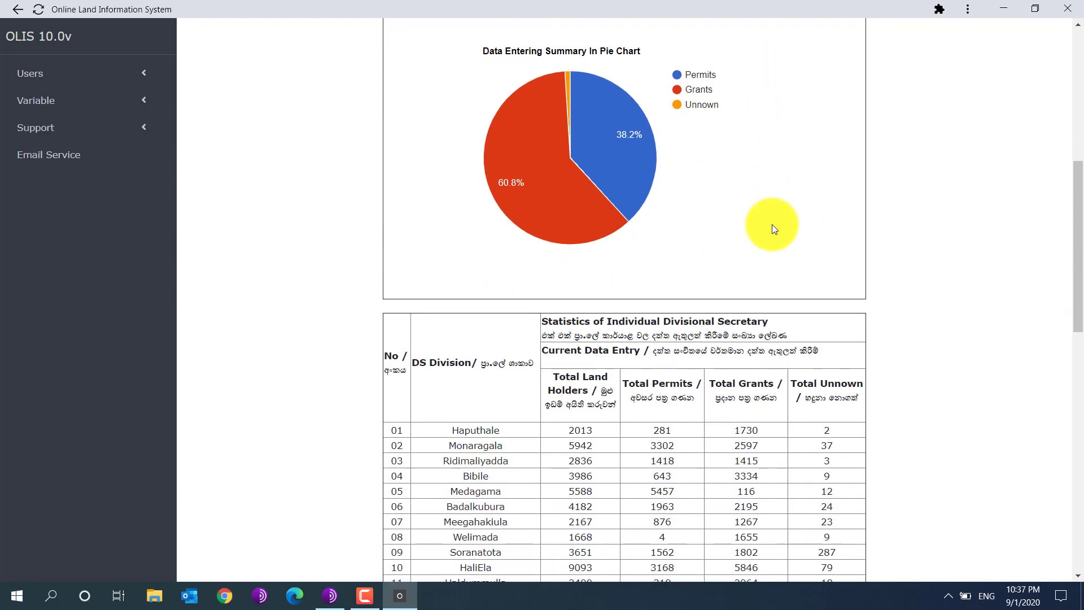
Step: Examine the Main Report's statistics for each DS Division and the stacked bar chart, inspecting the HaliEla bar's segments
scroll(771, 230, down, 1)
scroll(773, 231, down, 1)
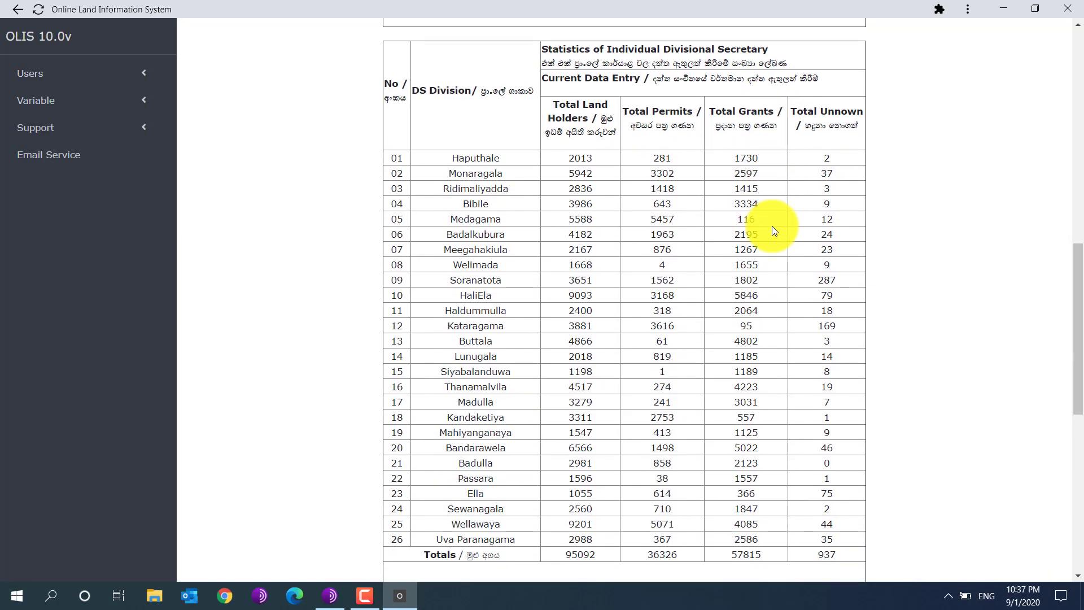
scroll(774, 230, down, 5)
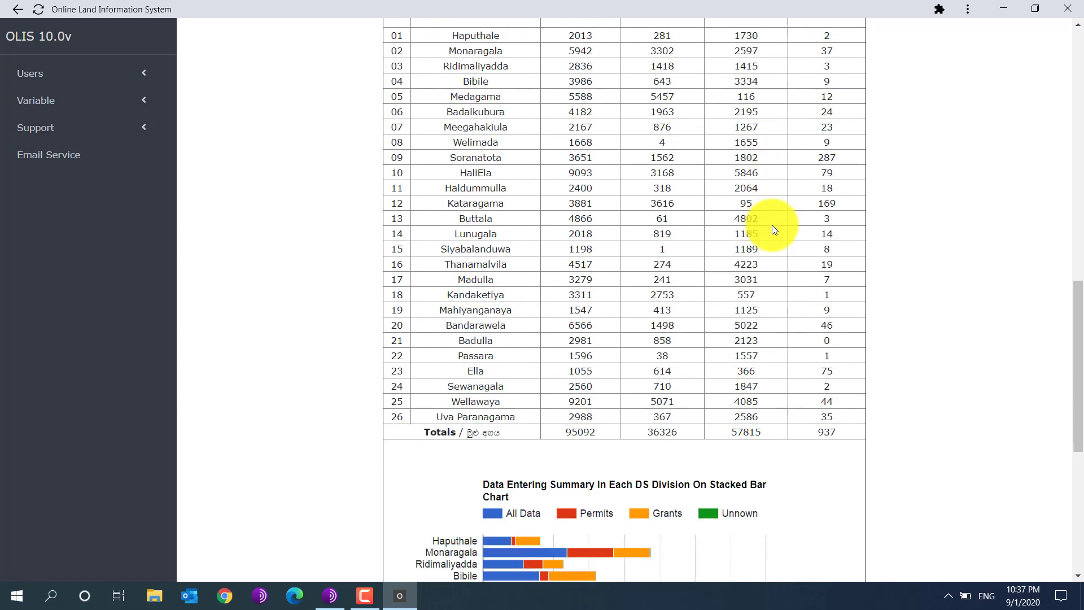
scroll(774, 228, down, 2)
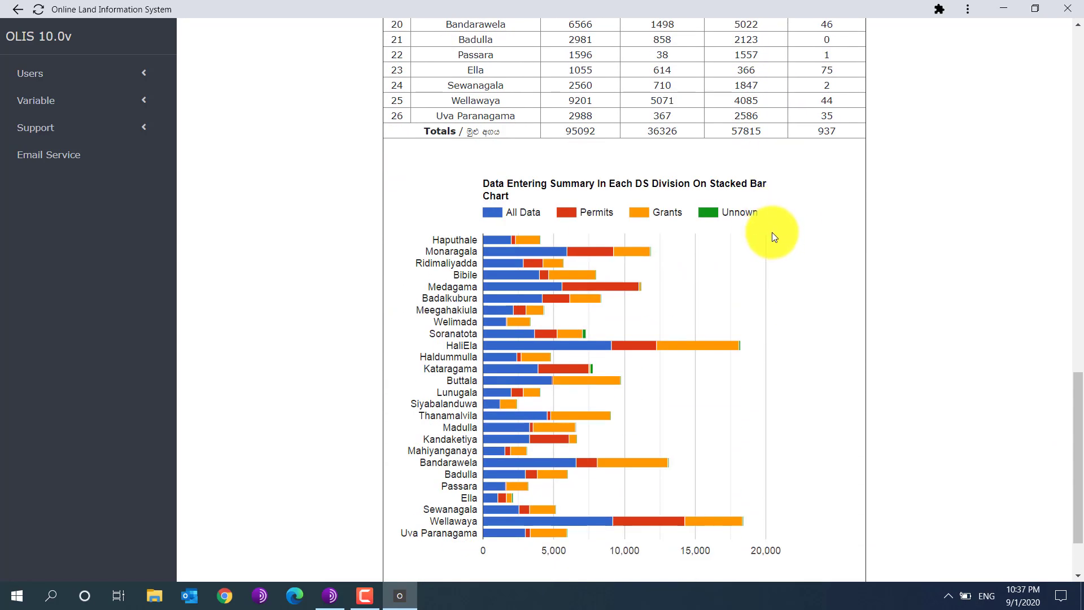
scroll(673, 259, down, 2)
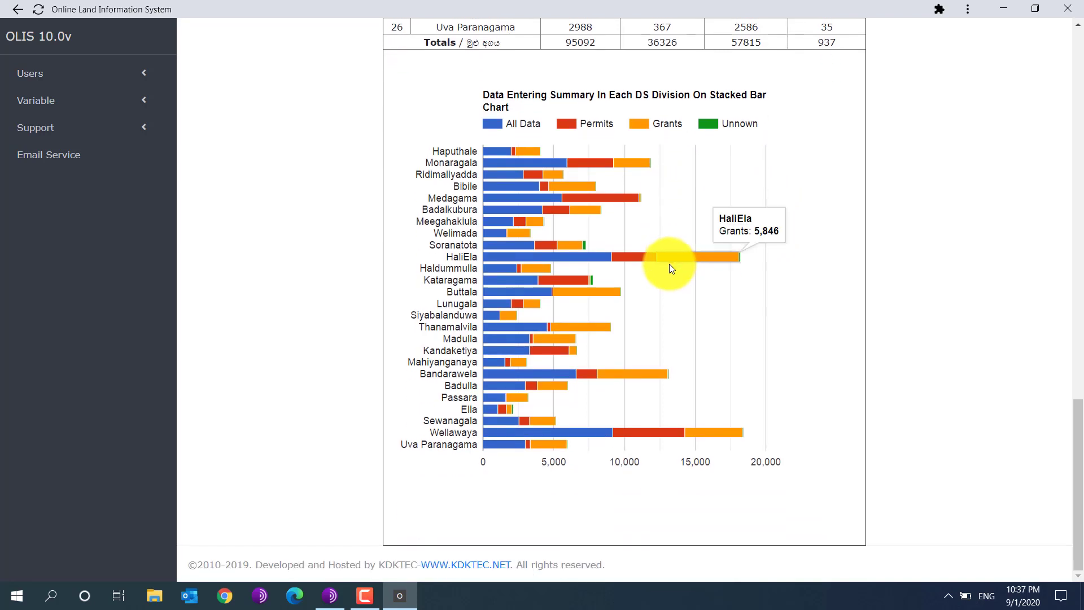
mouse_move(479, 155)
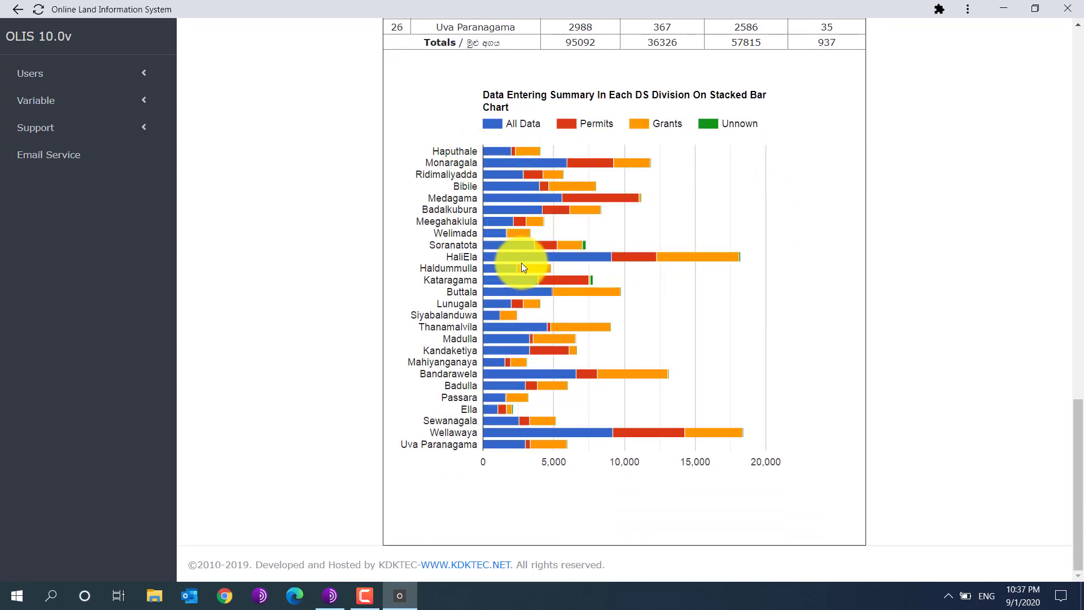
mouse_move(602, 257)
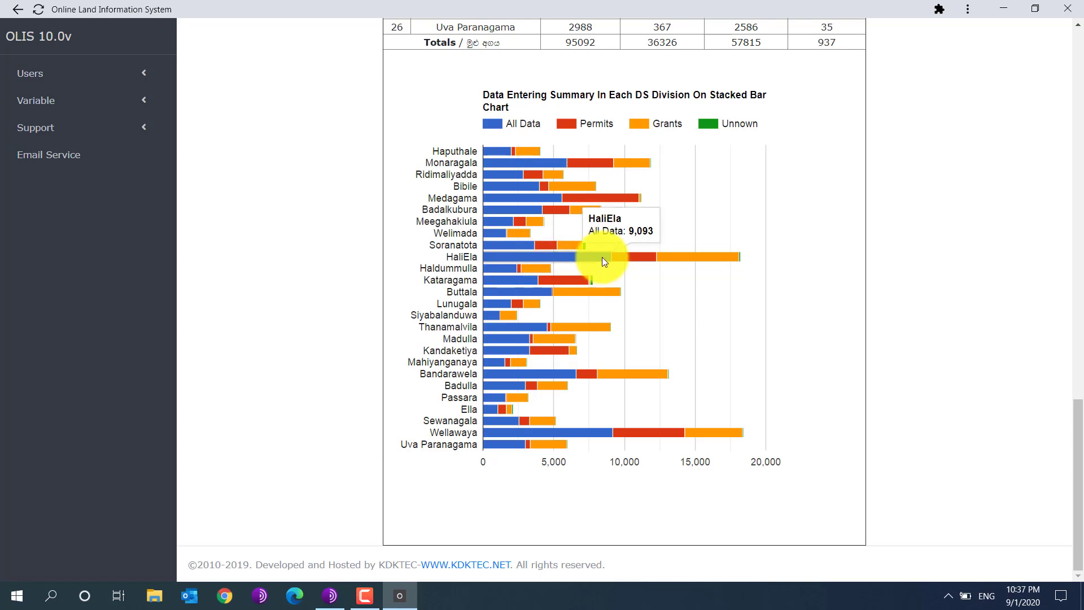
mouse_move(665, 258)
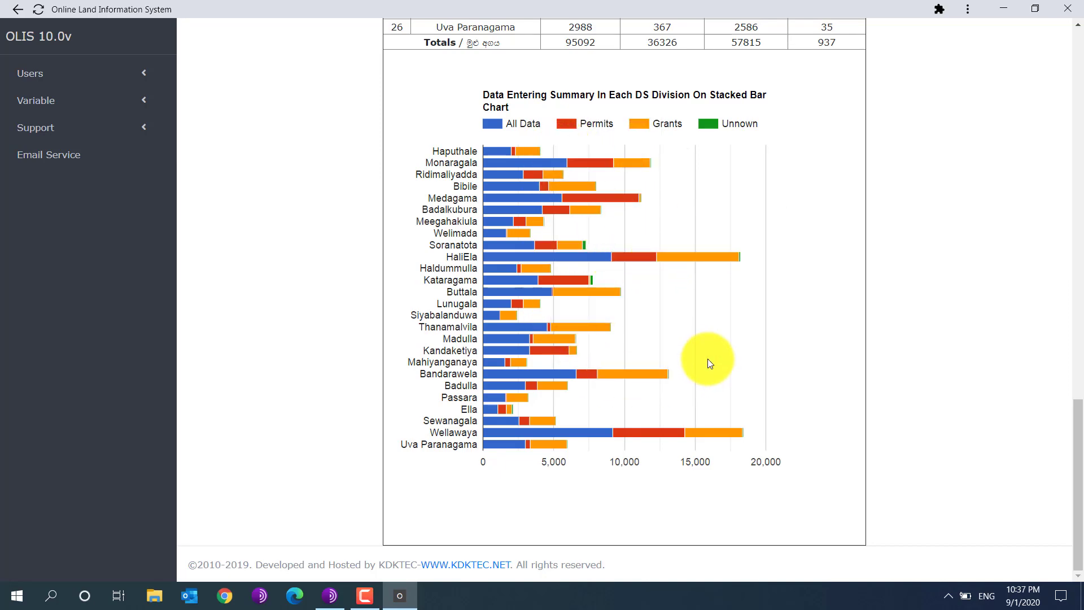
Step: Compare the Permits and Unnown slices of the Main Report's pie chart with the totals in the summary table
scroll(709, 355, up, 20)
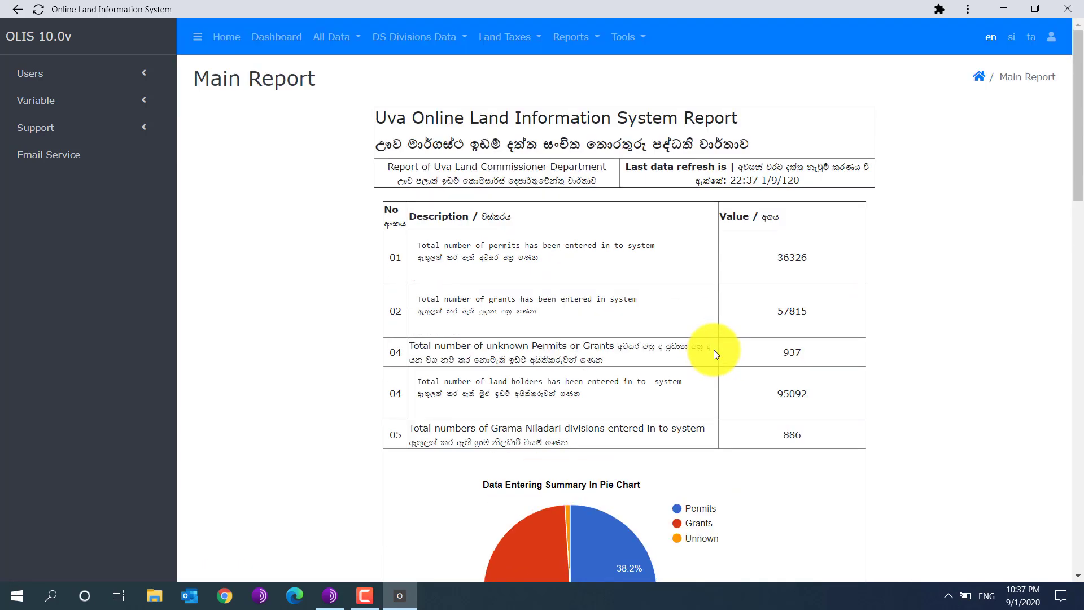
scroll(790, 283, down, 8)
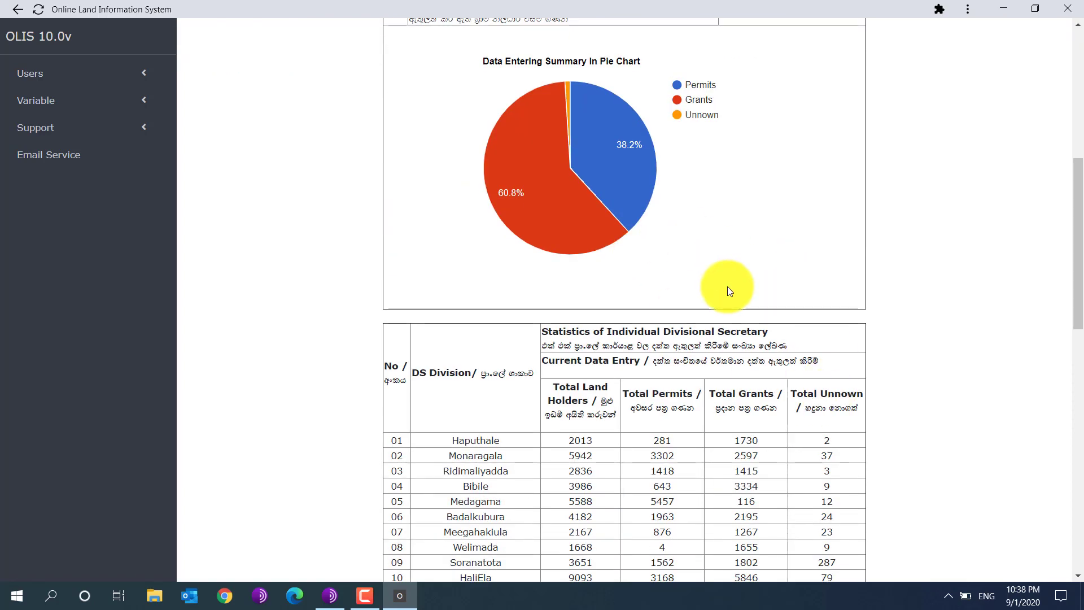
mouse_move(631, 218)
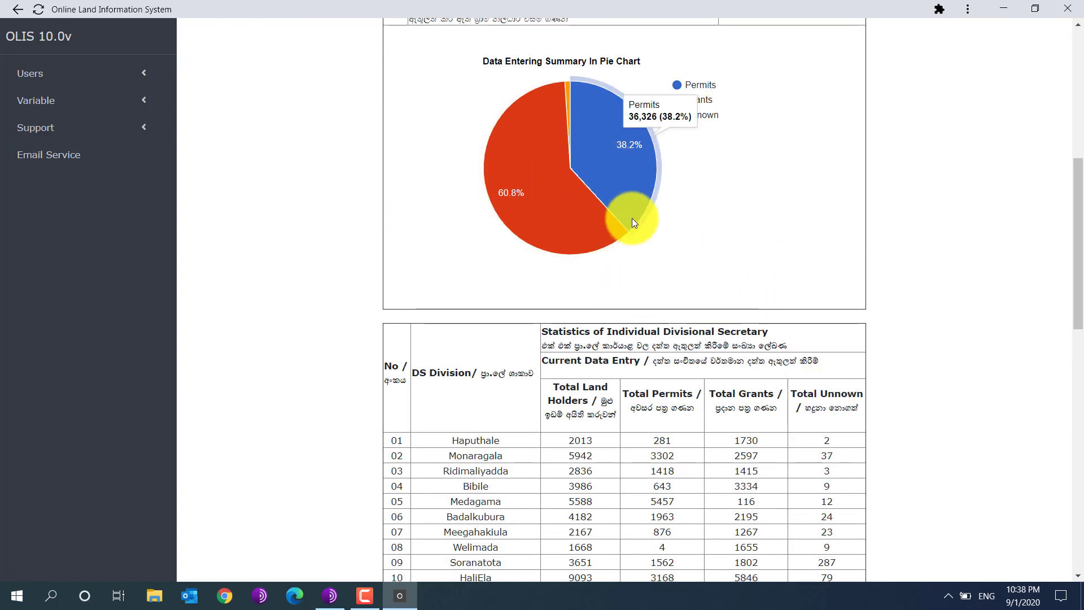
scroll(864, 263, up, 1)
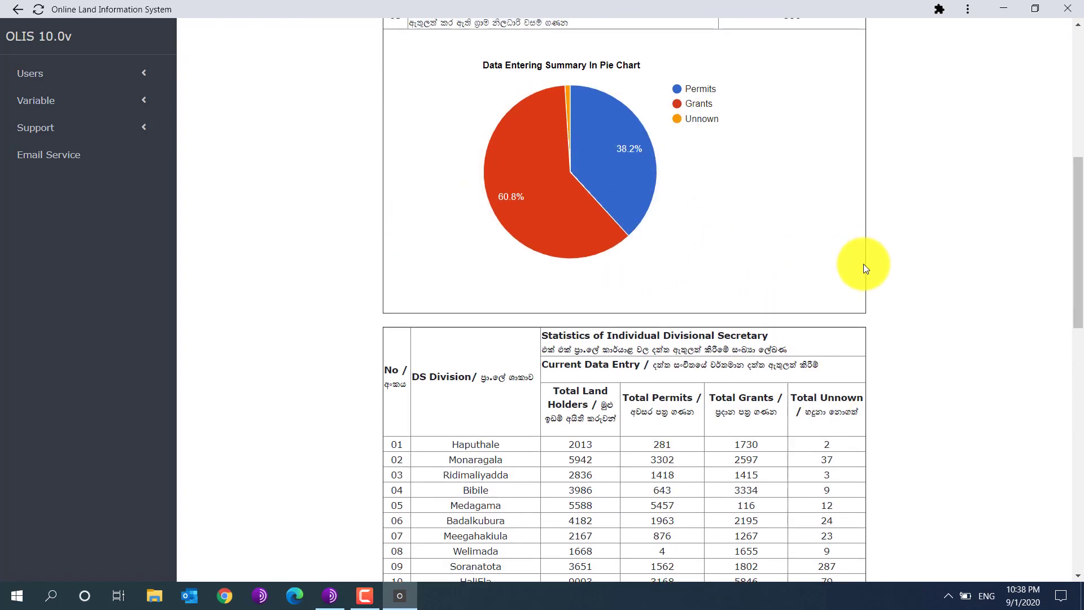
scroll(863, 263, up, 7)
scroll(858, 260, down, 6)
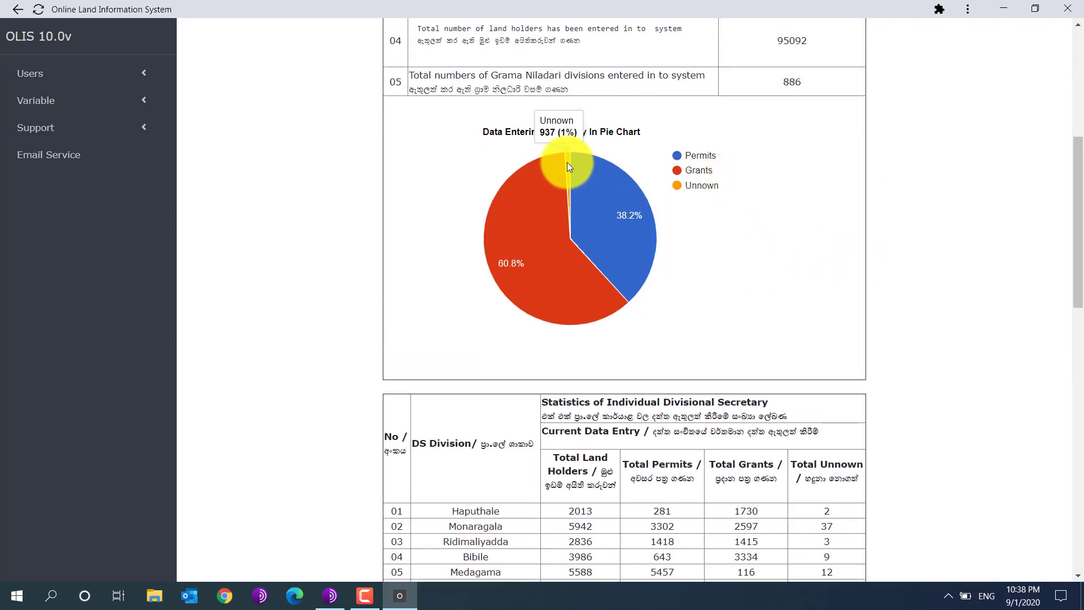
mouse_move(571, 170)
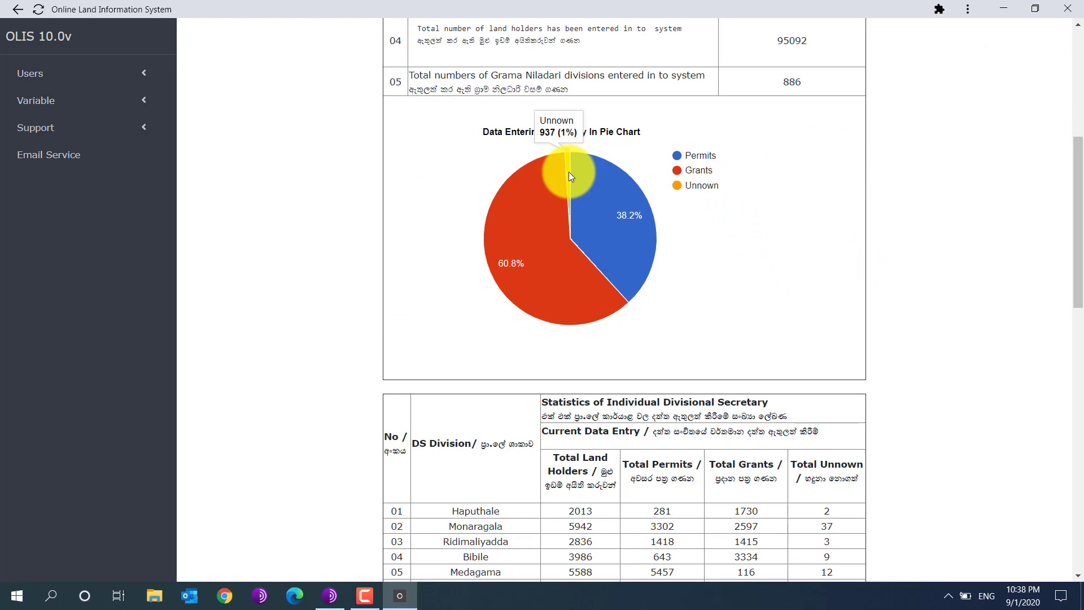
scroll(758, 234, up, 4)
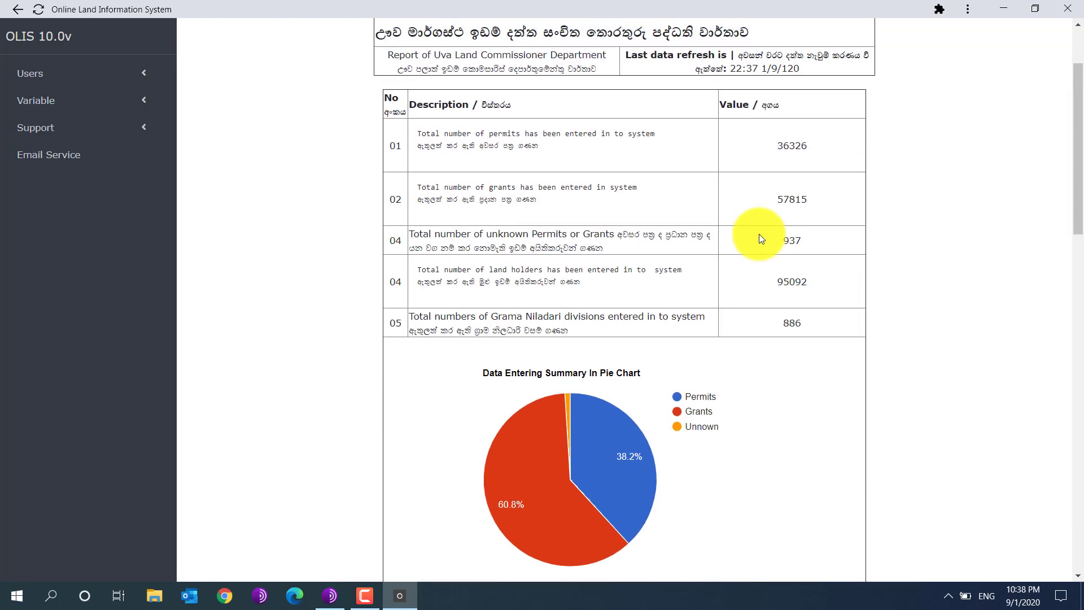
scroll(759, 237, up, 2)
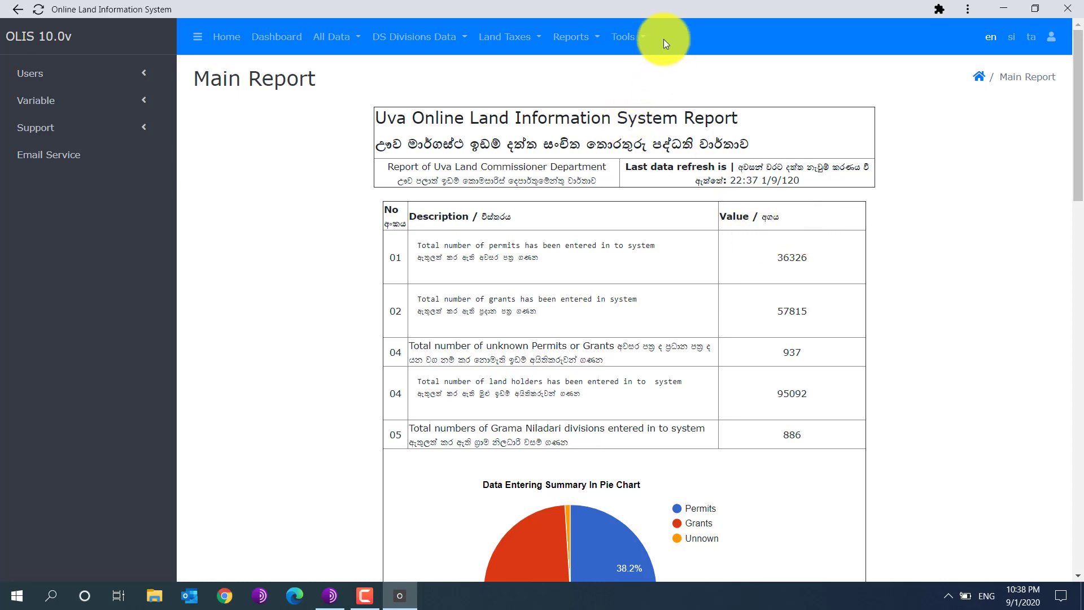
Step: Open the Data Enty of DS Divisions by Month report and examine its 2020 table and bar chart
click(575, 38)
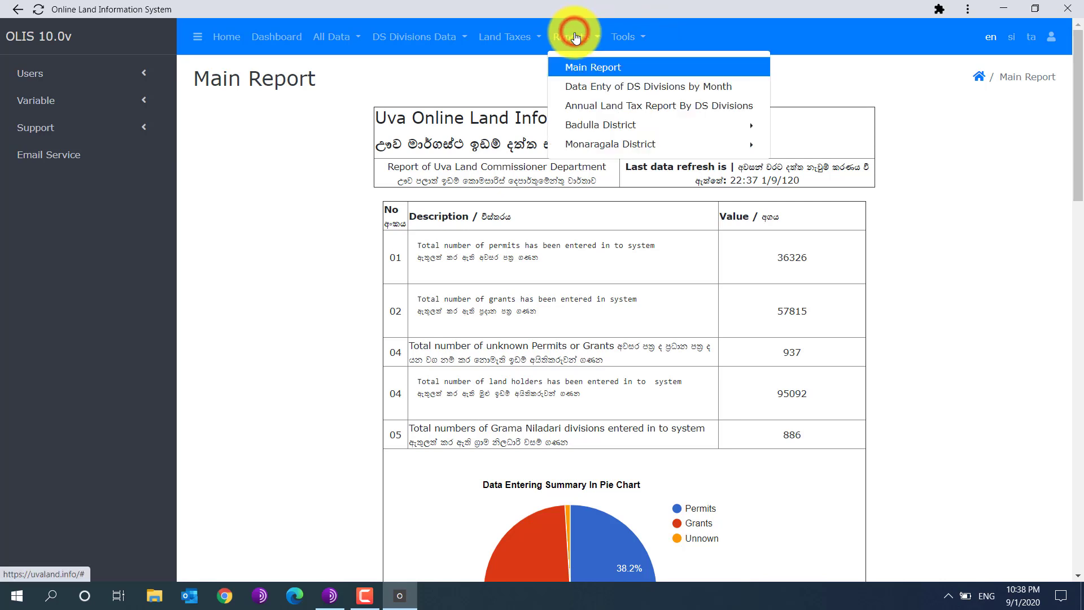
click(654, 93)
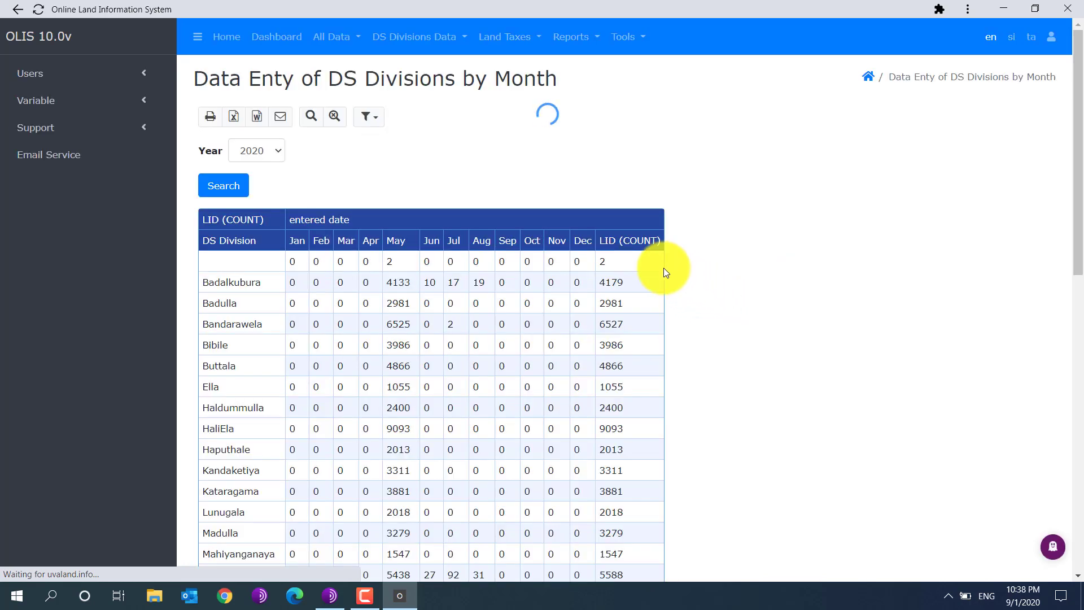
scroll(612, 264, down, 2)
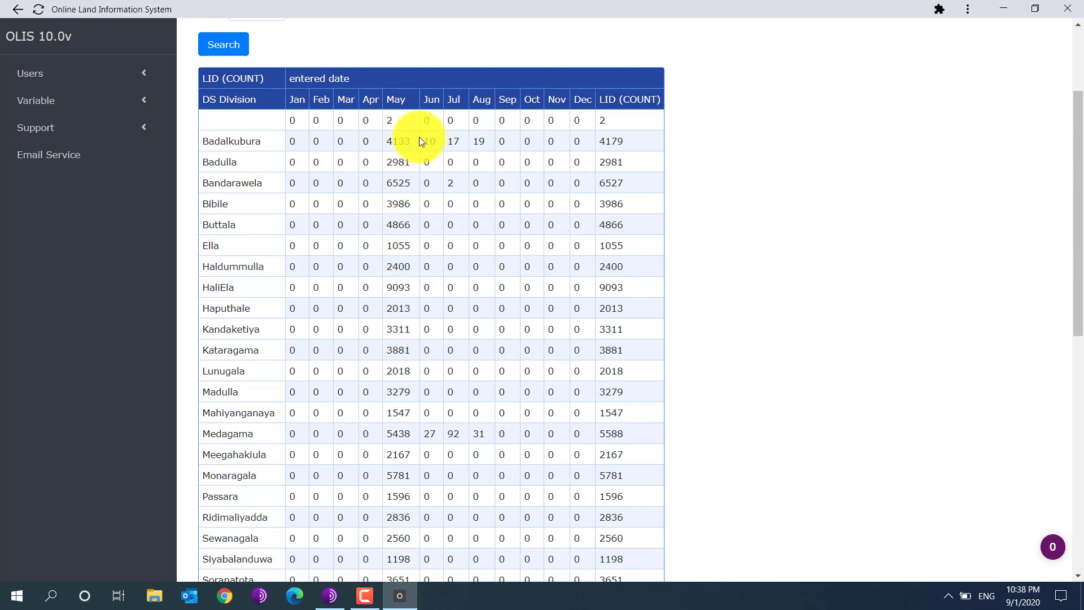
scroll(398, 232, down, 9)
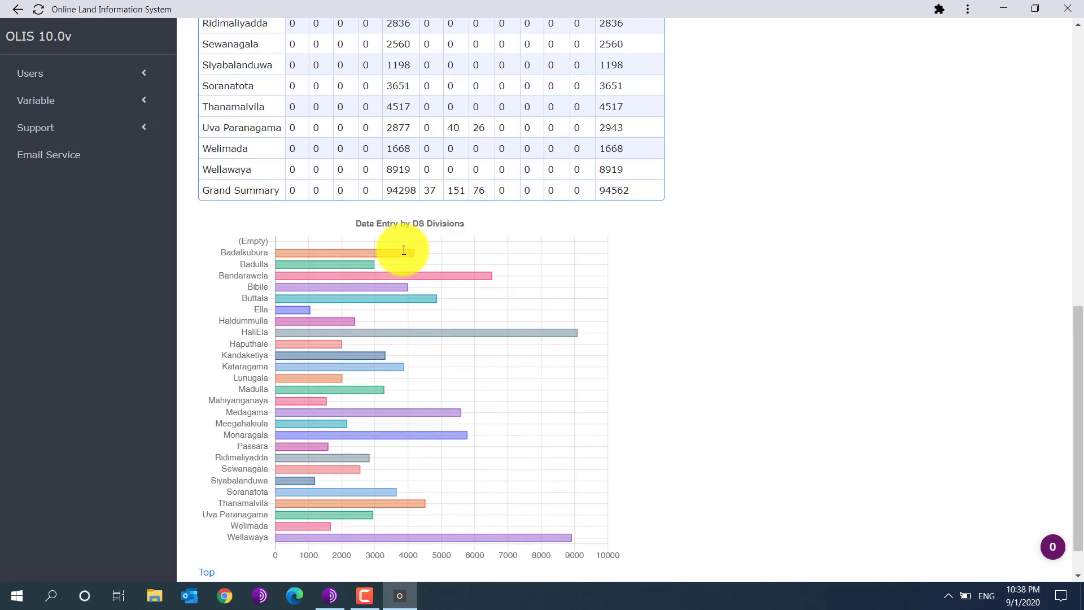
scroll(404, 251, up, 9)
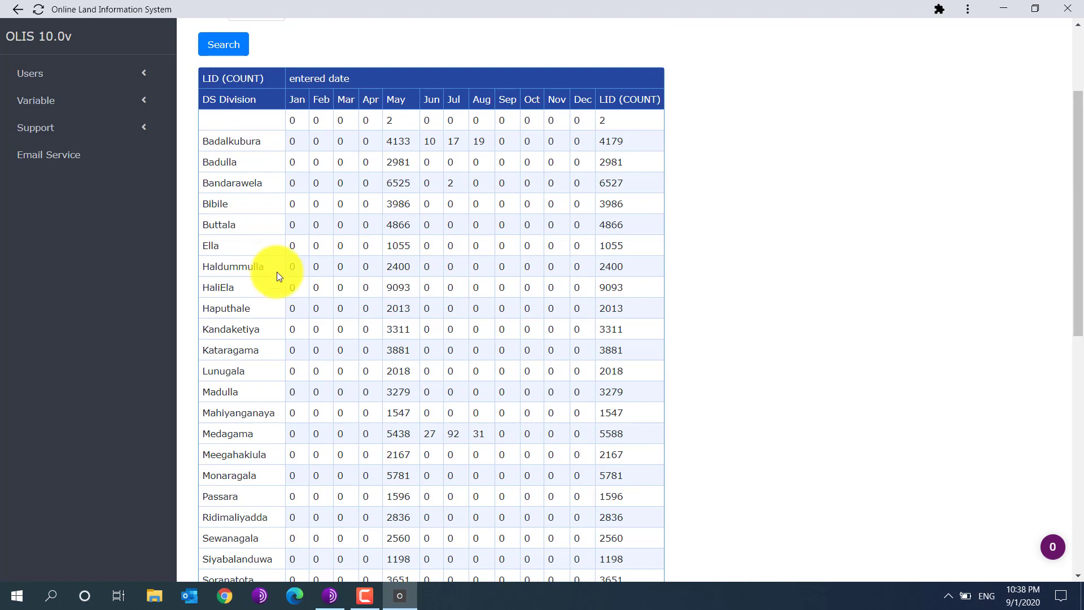
Step: Check the June and July data entry counts of the Badalkubura division in the 2020 monthly table
scroll(278, 271, up, 3)
scroll(279, 237, down, 1)
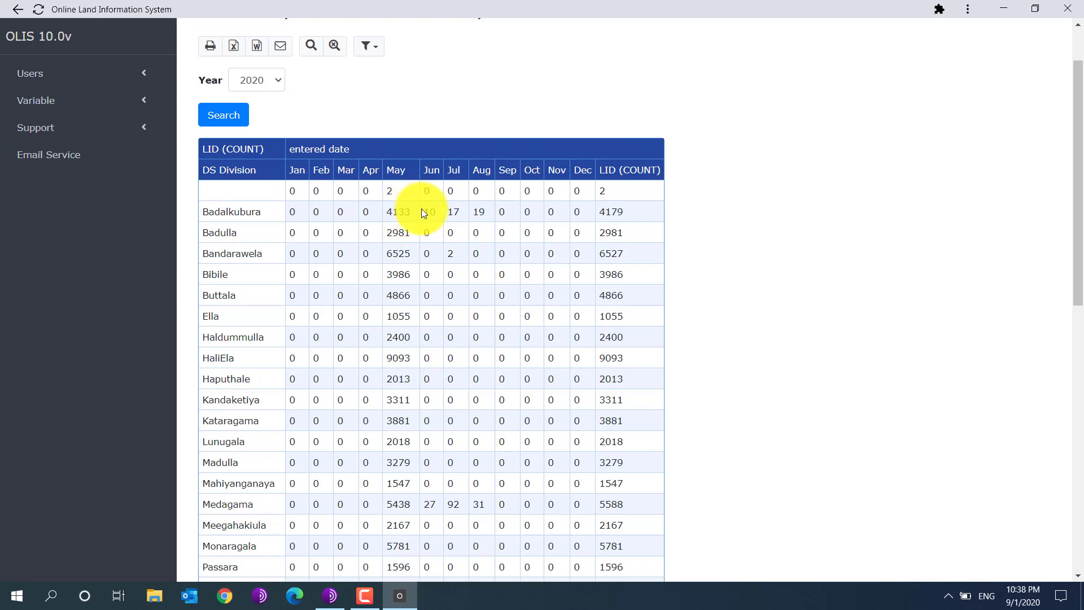
click(424, 211)
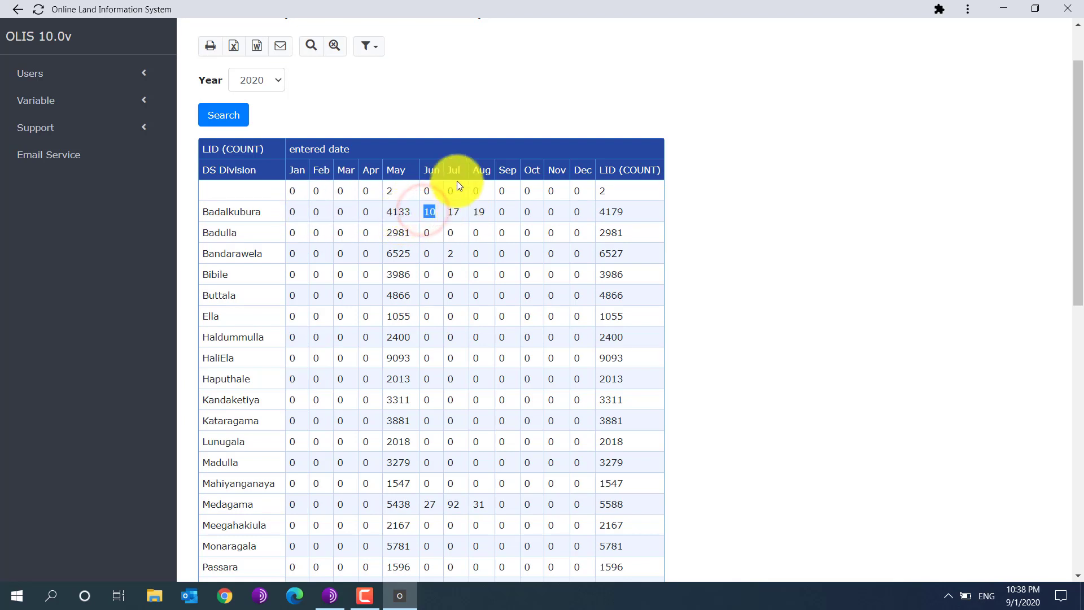
click(450, 210)
double_click(450, 211)
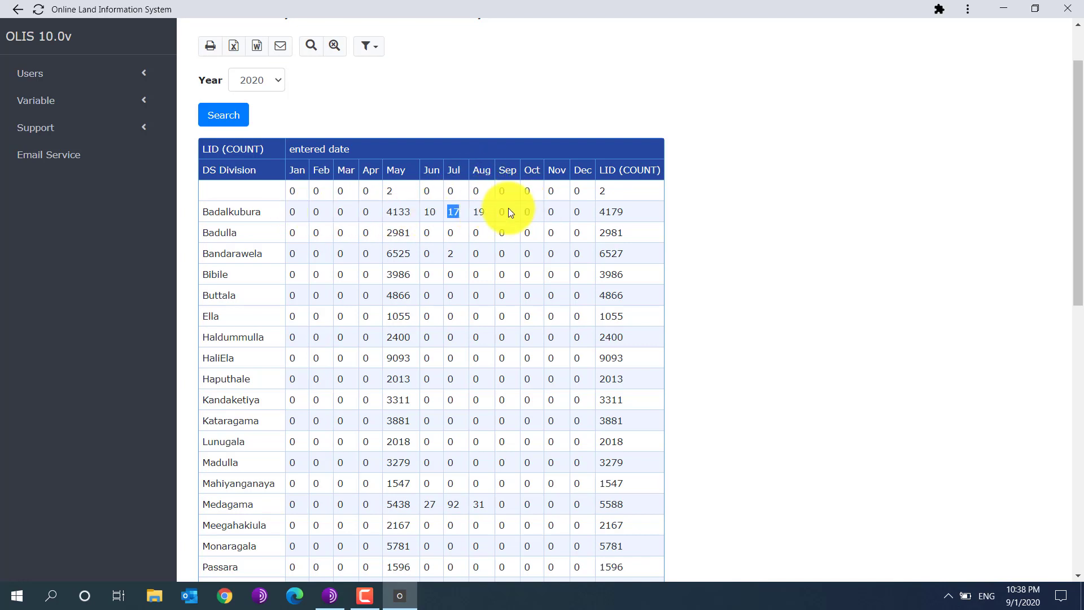
Step: Check the 2020 monthly data entry counts for the Badalkubura, Medagama and Uva Paranagama divisions
drag(497, 210, 543, 215)
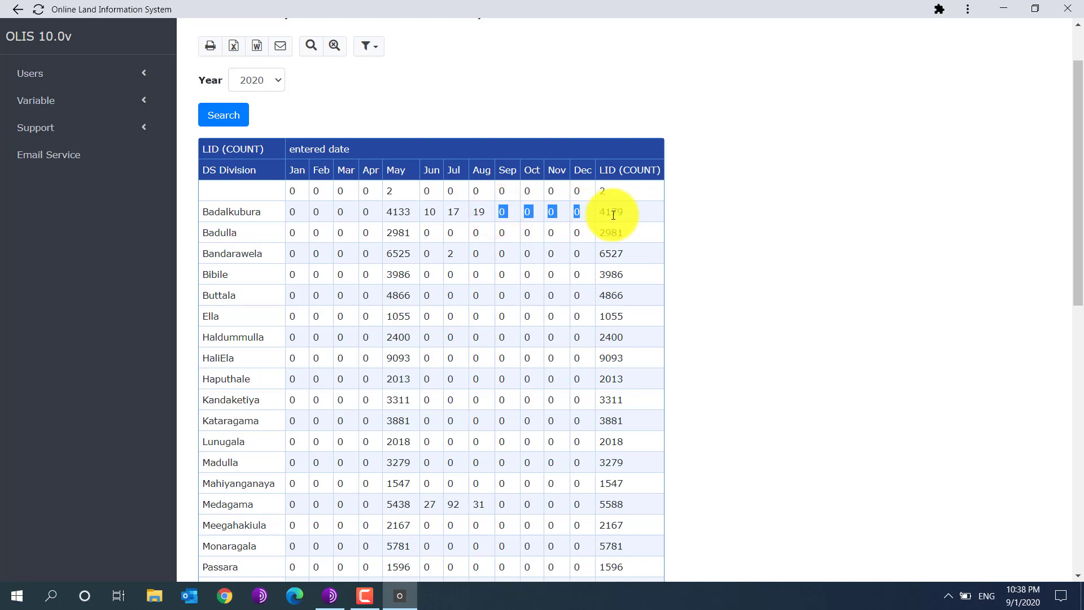
drag(650, 211, 619, 222)
scroll(743, 276, down, 5)
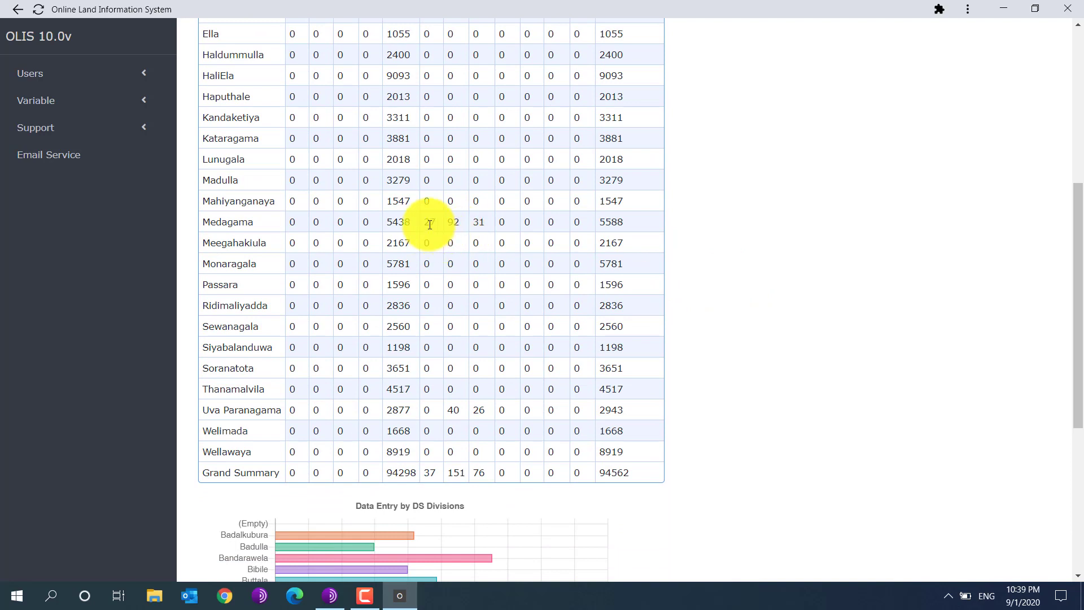
drag(428, 225, 494, 231)
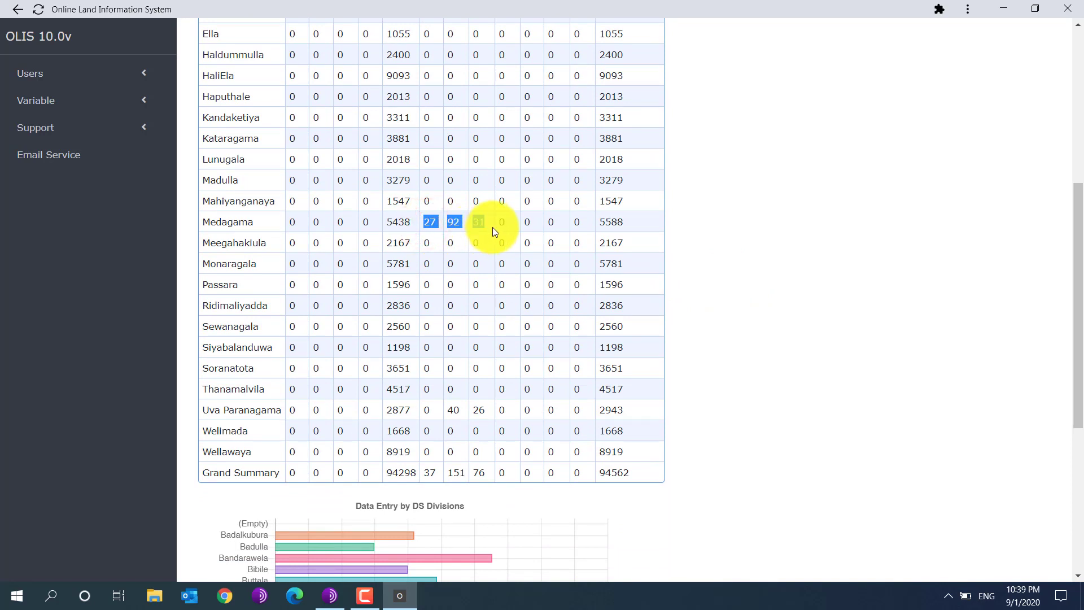
scroll(496, 316, down, 1)
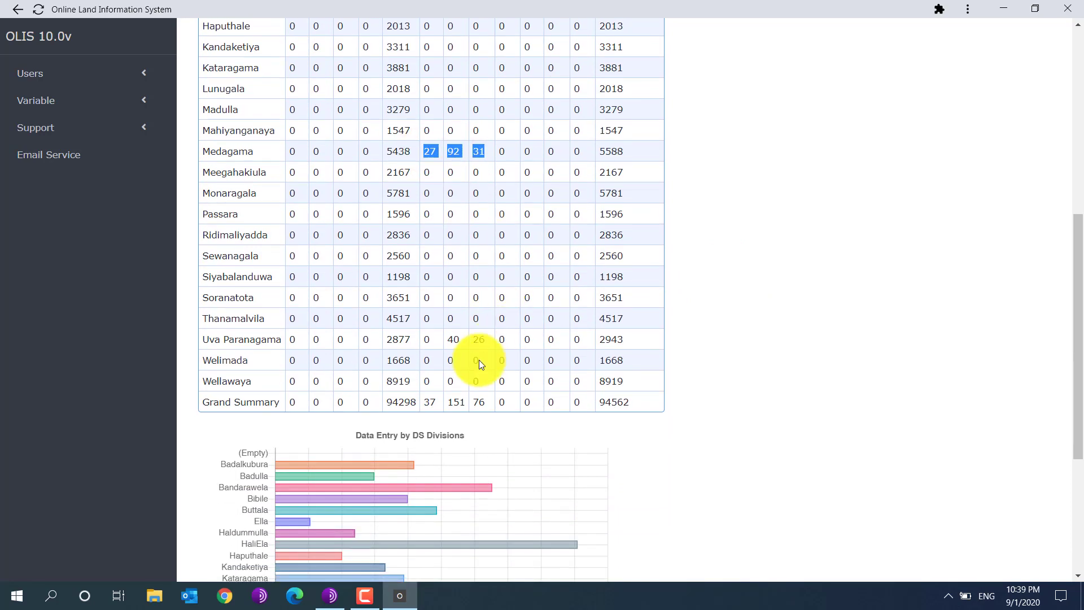
click(450, 339)
click(460, 335)
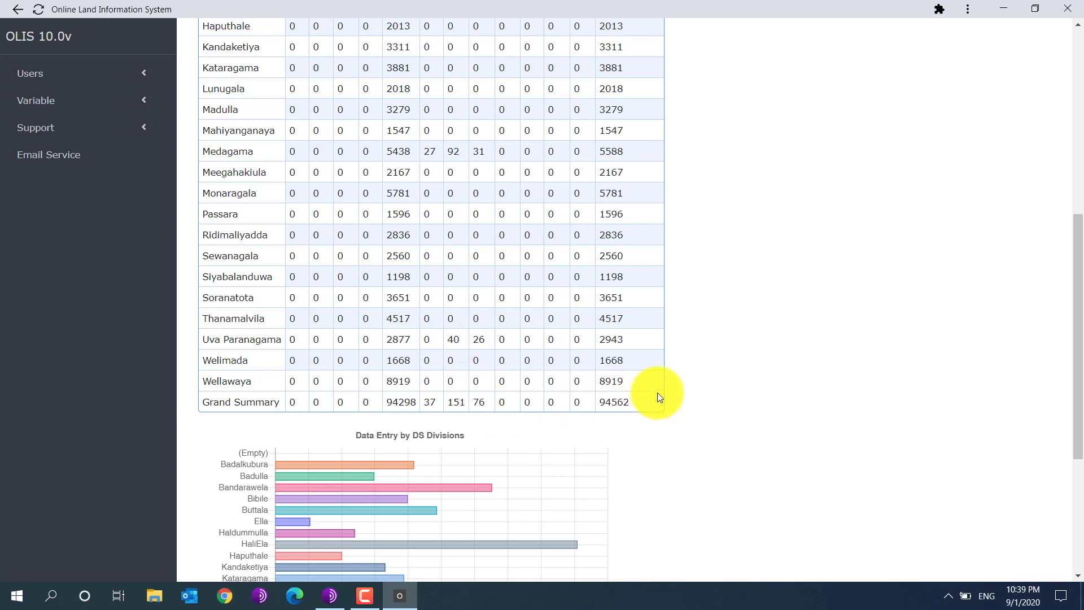
Step: Examine the Grand Summary row's June, July and August totals against the month columns, and its overall LID (COUNT) total
scroll(440, 373, up, 1)
scroll(438, 372, up, 10)
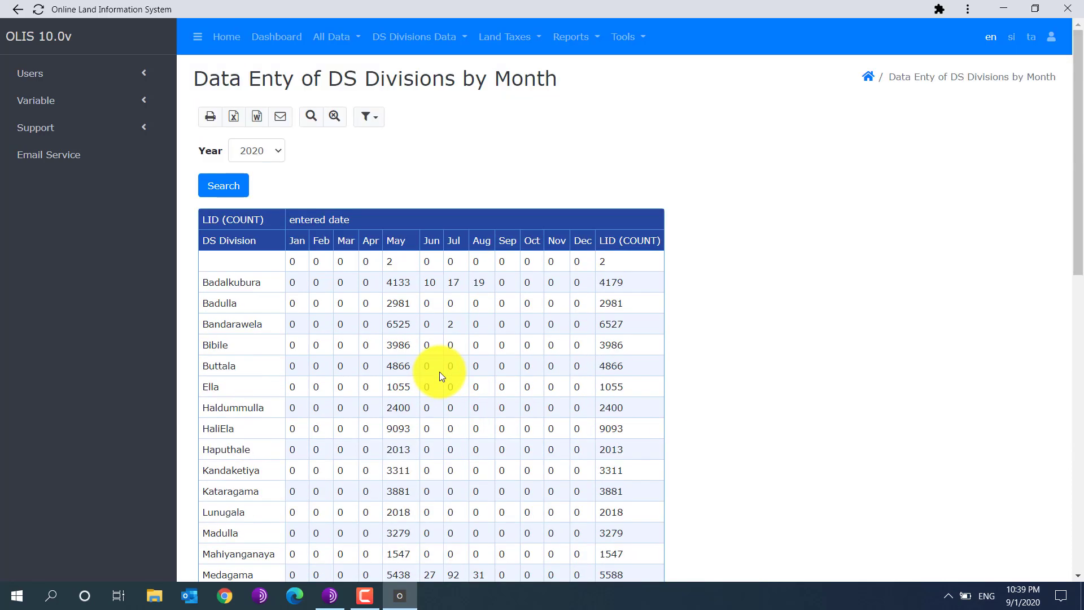
scroll(443, 366, down, 10)
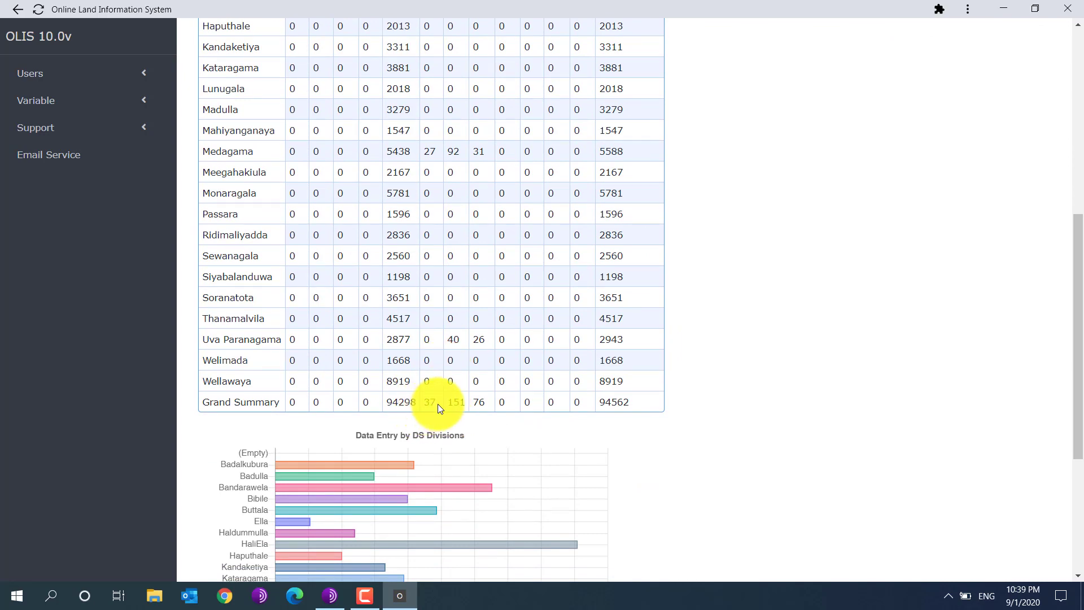
scroll(439, 401, up, 10)
scroll(447, 389, down, 11)
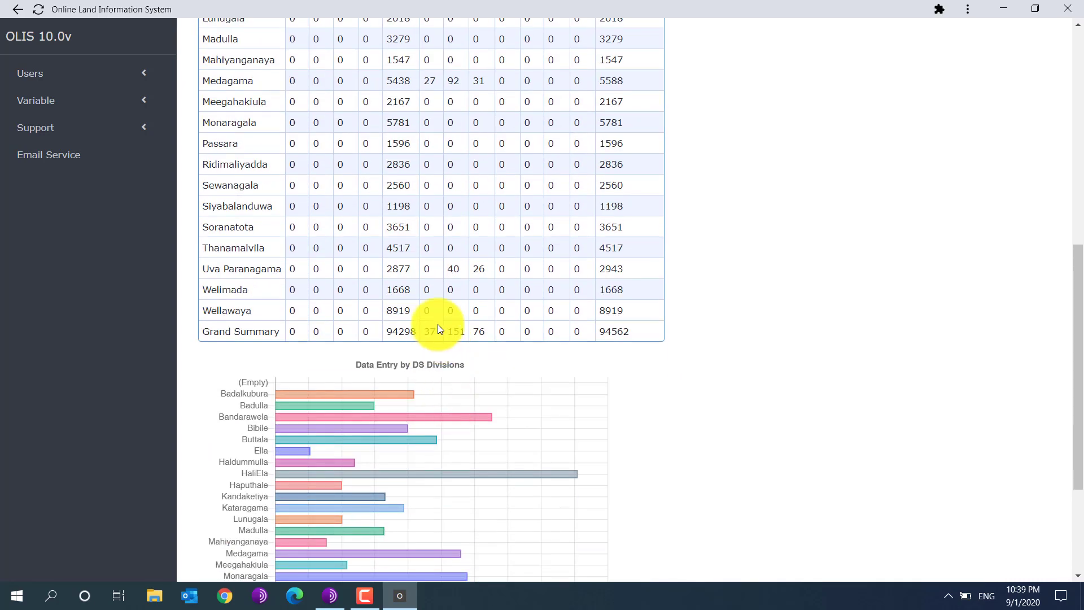
scroll(464, 333, up, 9)
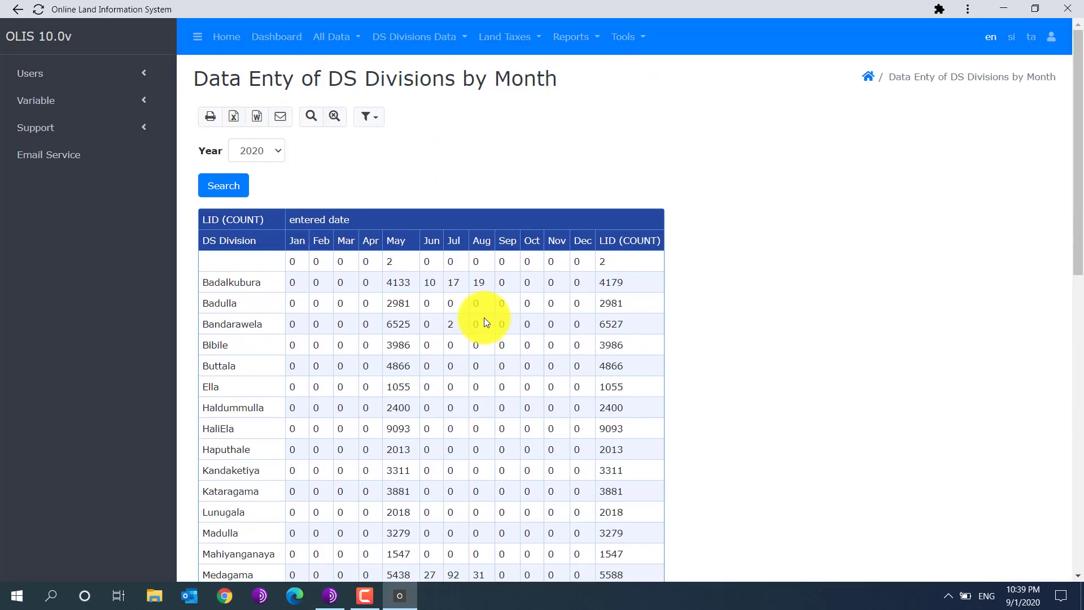
scroll(444, 249, down, 9)
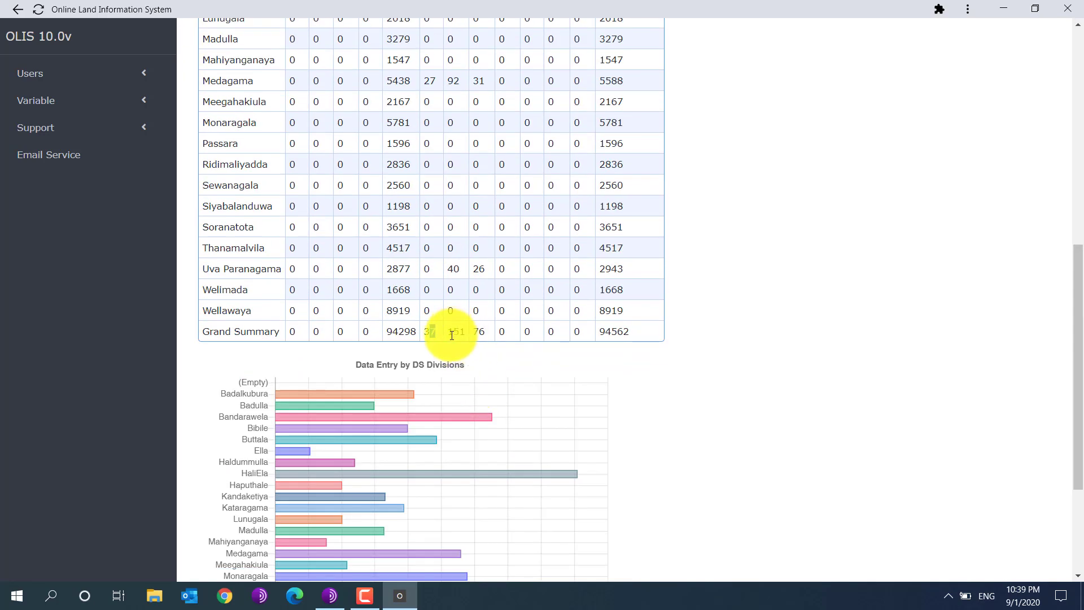
drag(450, 335, 466, 335)
scroll(467, 334, up, 9)
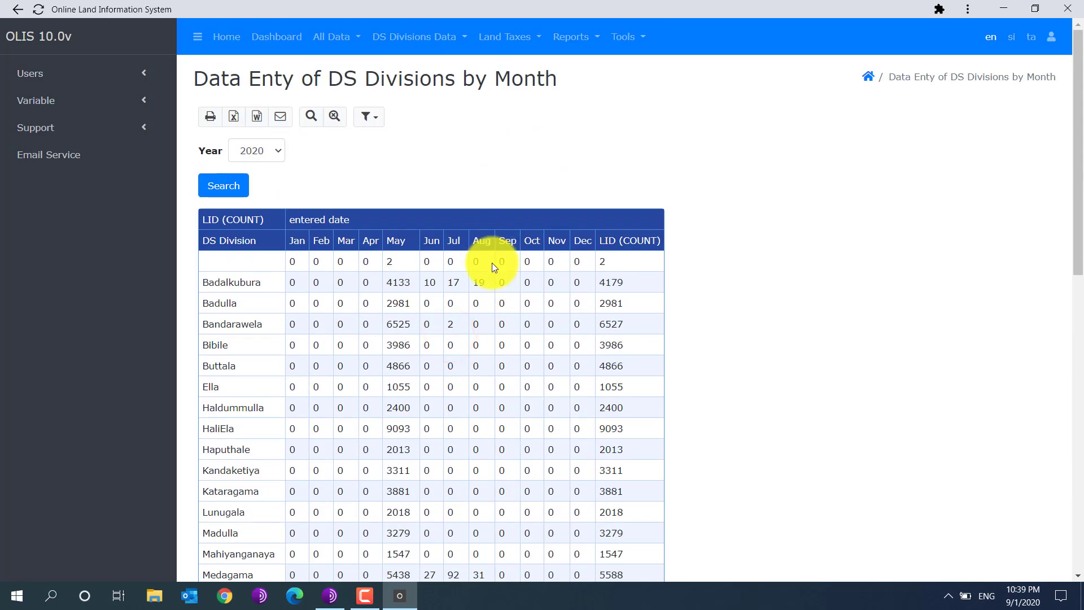
scroll(491, 266, down, 9)
drag(478, 333, 487, 333)
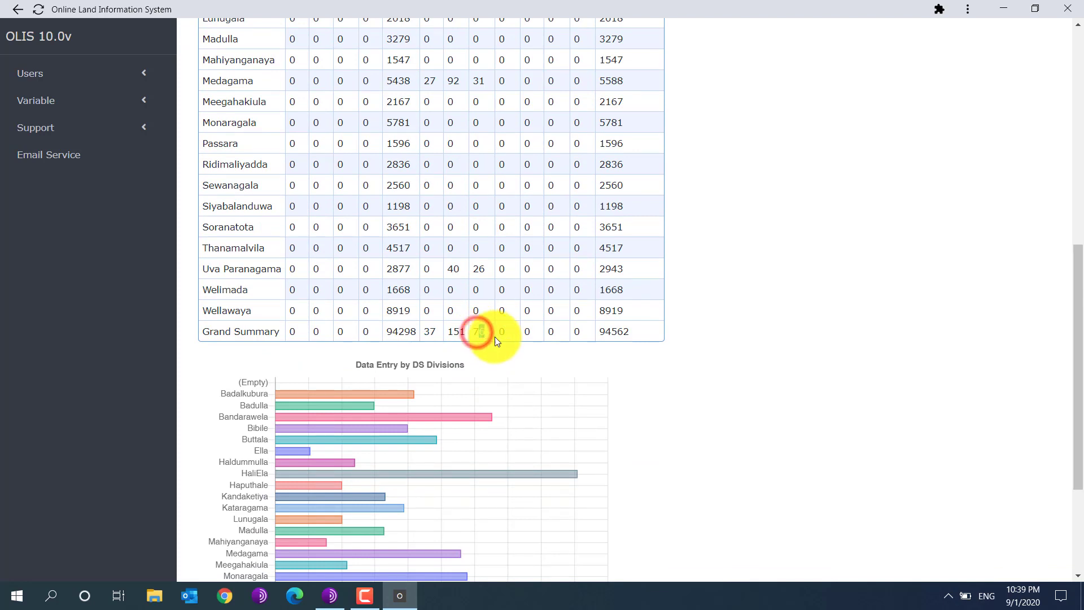
drag(657, 333, 597, 332)
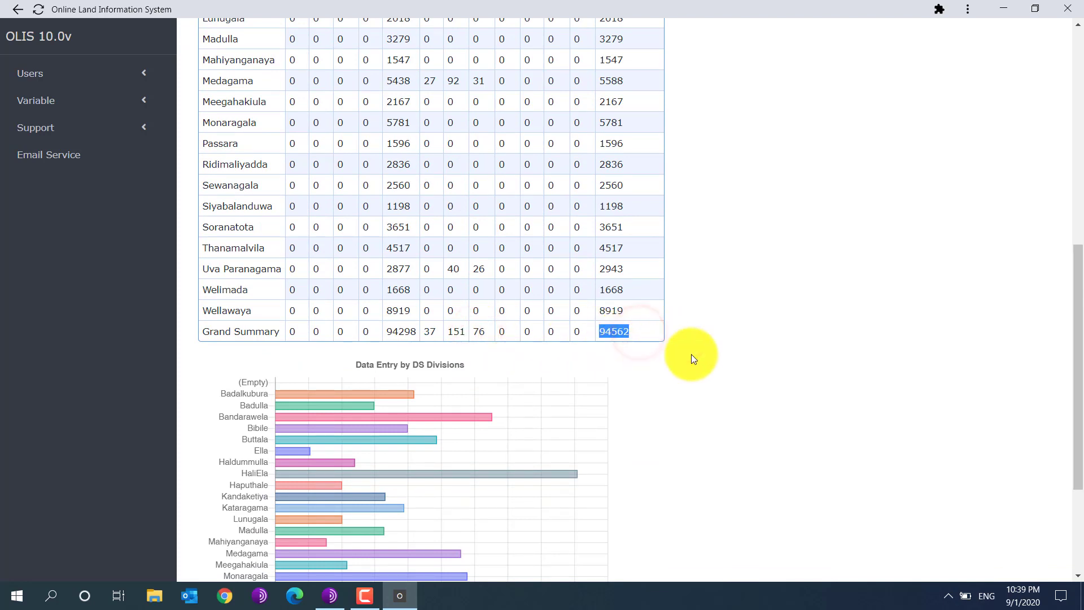
Step: Review the LID (COUNT) column from the unnamed first row down to the Grand Summary total
scroll(727, 354, up, 7)
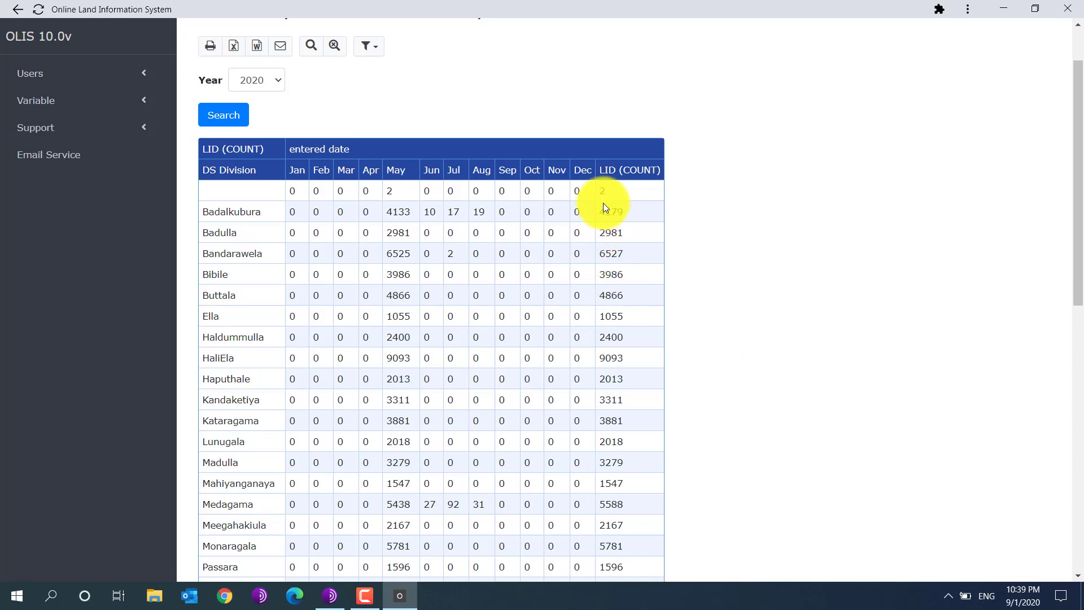
double_click(602, 190)
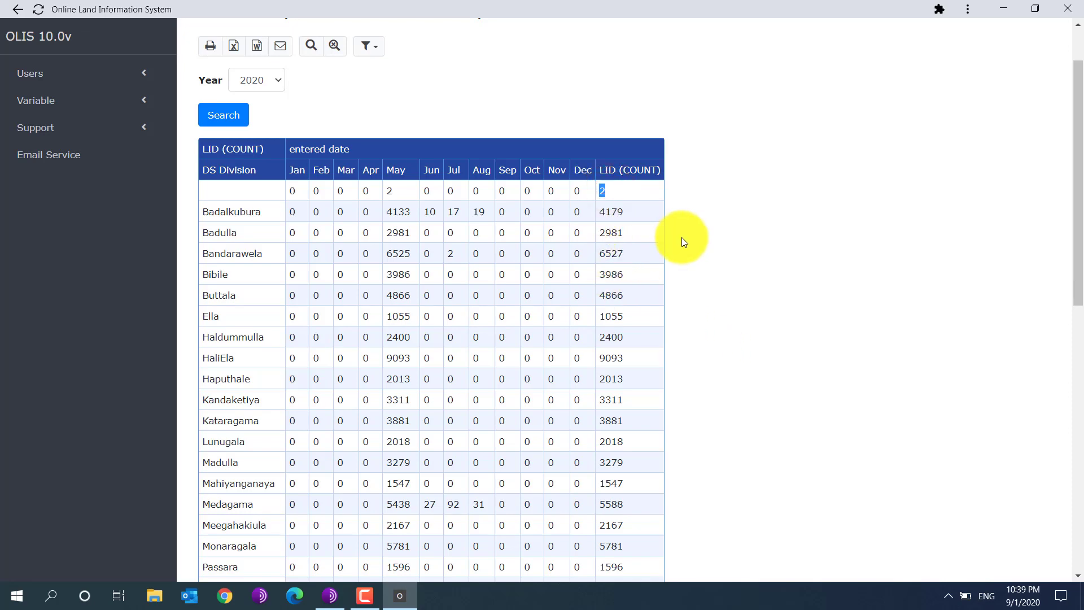
scroll(683, 239, down, 7)
scroll(683, 239, down, 3)
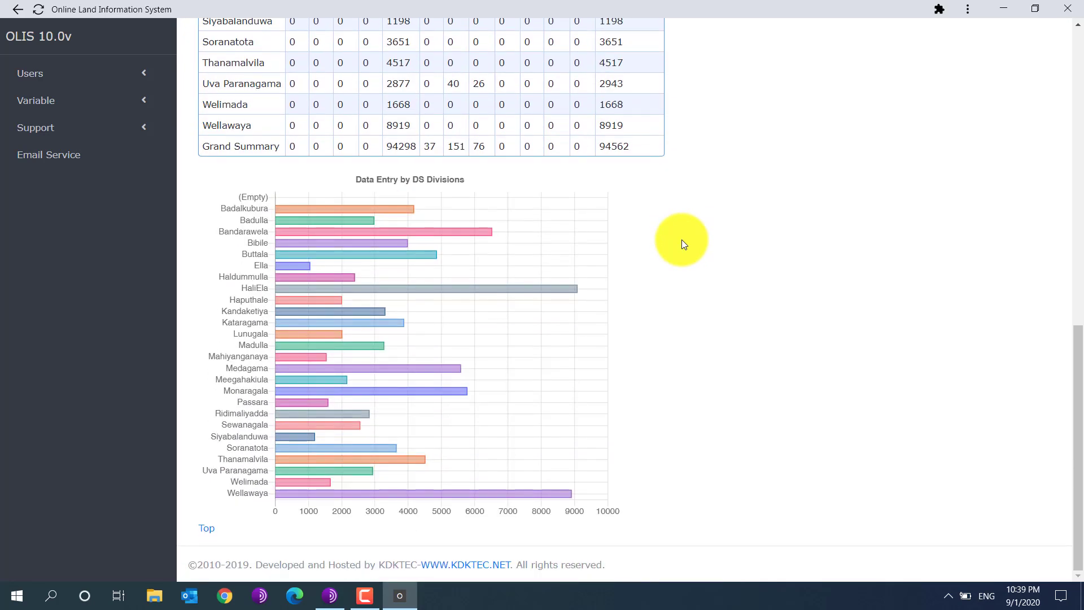
scroll(682, 240, up, 8)
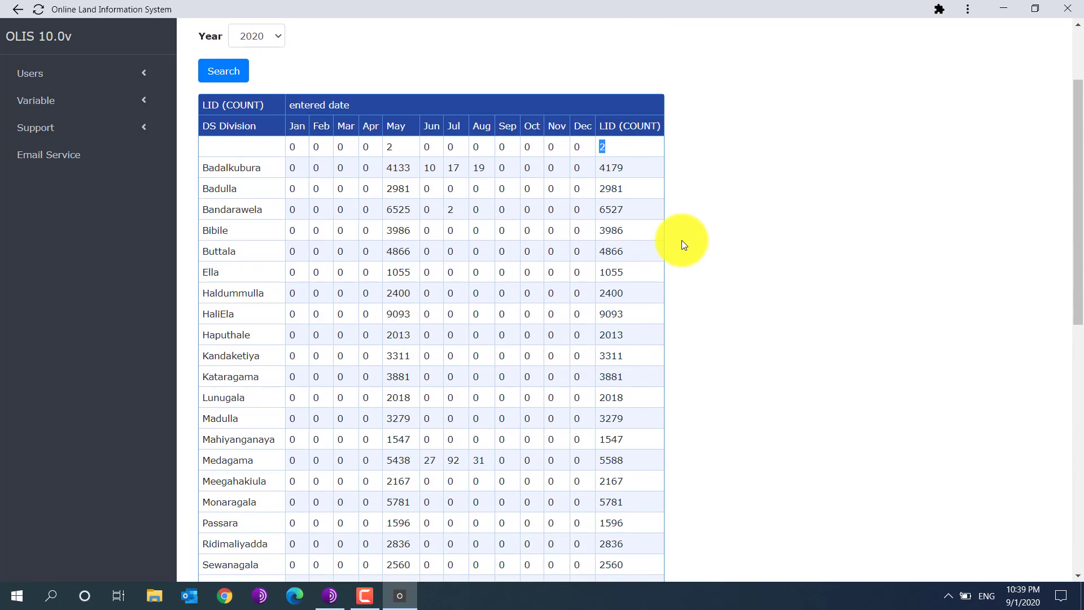
scroll(684, 244, down, 7)
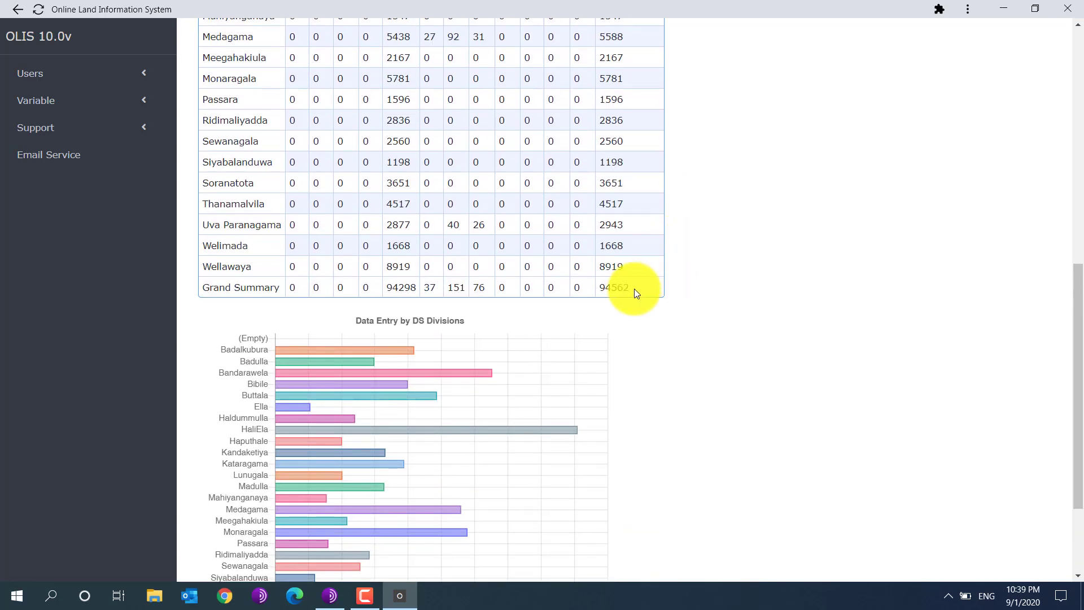
drag(635, 290, 600, 287)
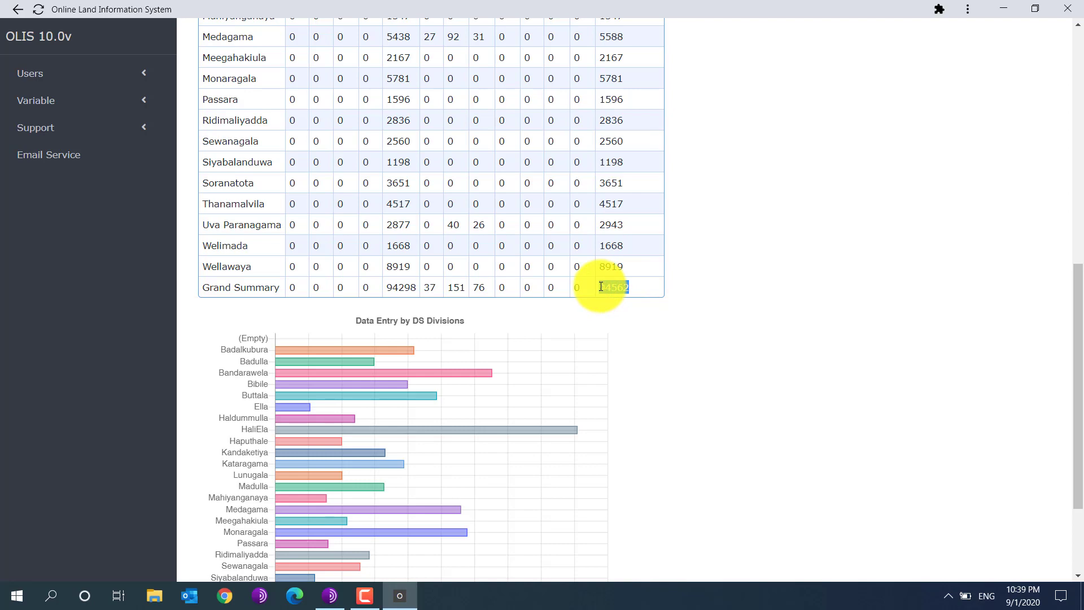
scroll(601, 287, up, 8)
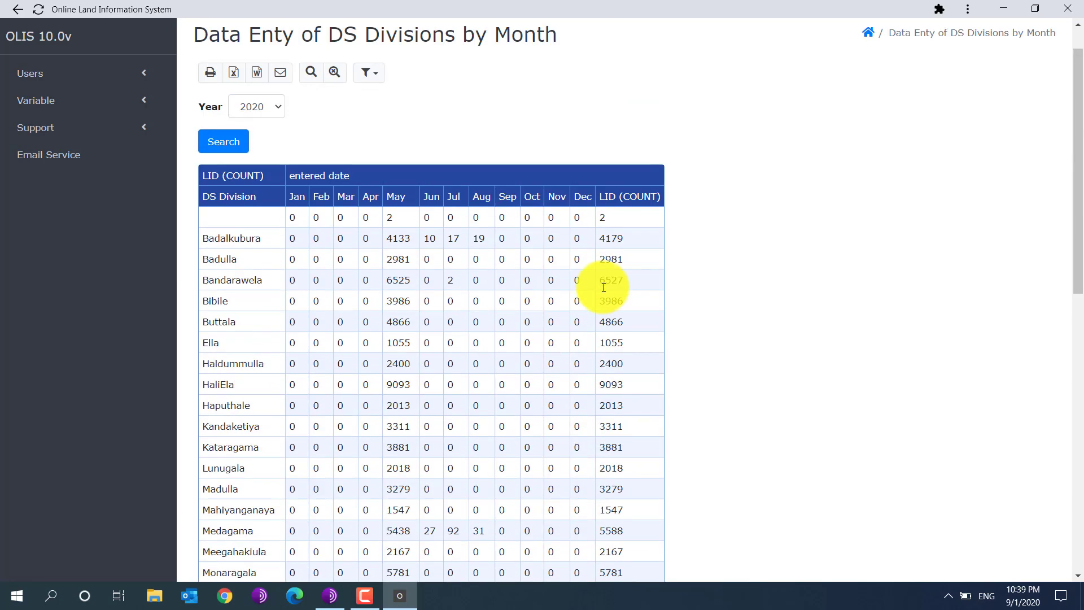
Step: Look over the full 2020 monthly table again together with the Data Entry by DS Divisions bar chart
scroll(602, 287, down, 5)
scroll(602, 287, down, 6)
scroll(602, 287, up, 11)
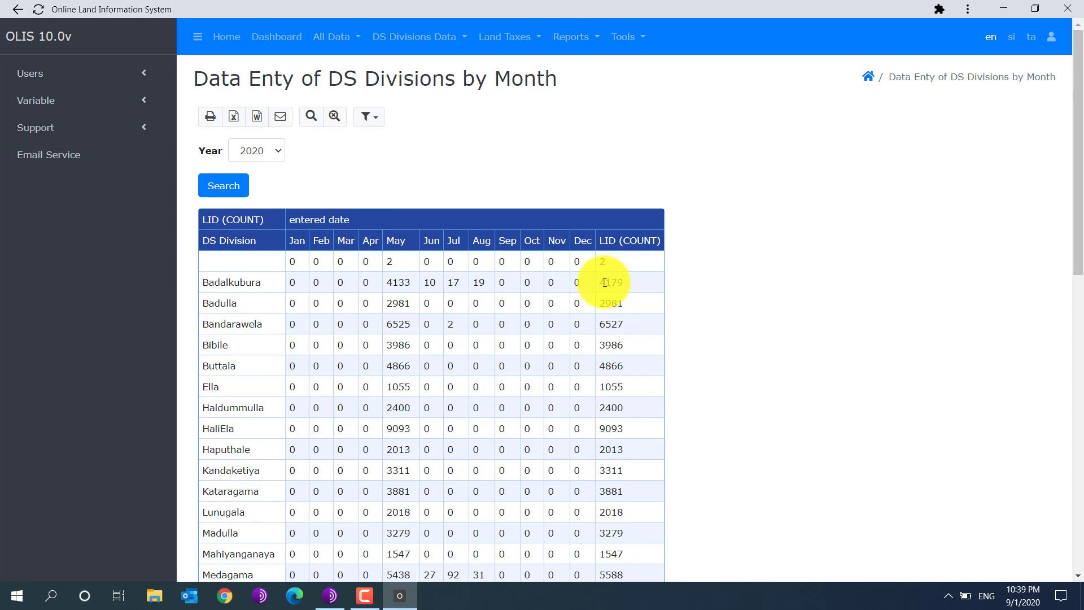
scroll(604, 282, down, 11)
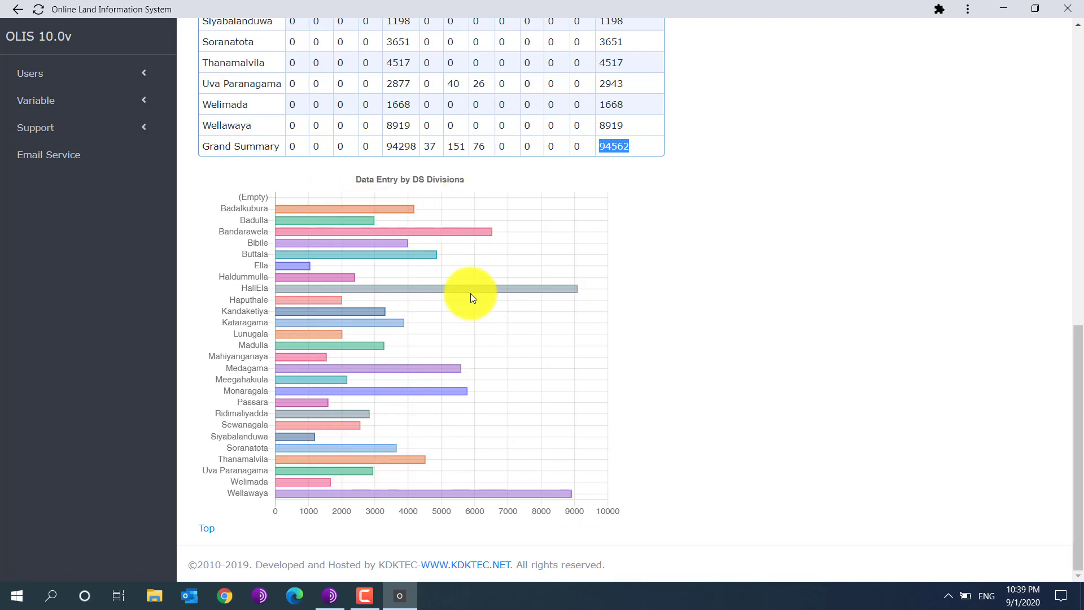
scroll(683, 375, up, 10)
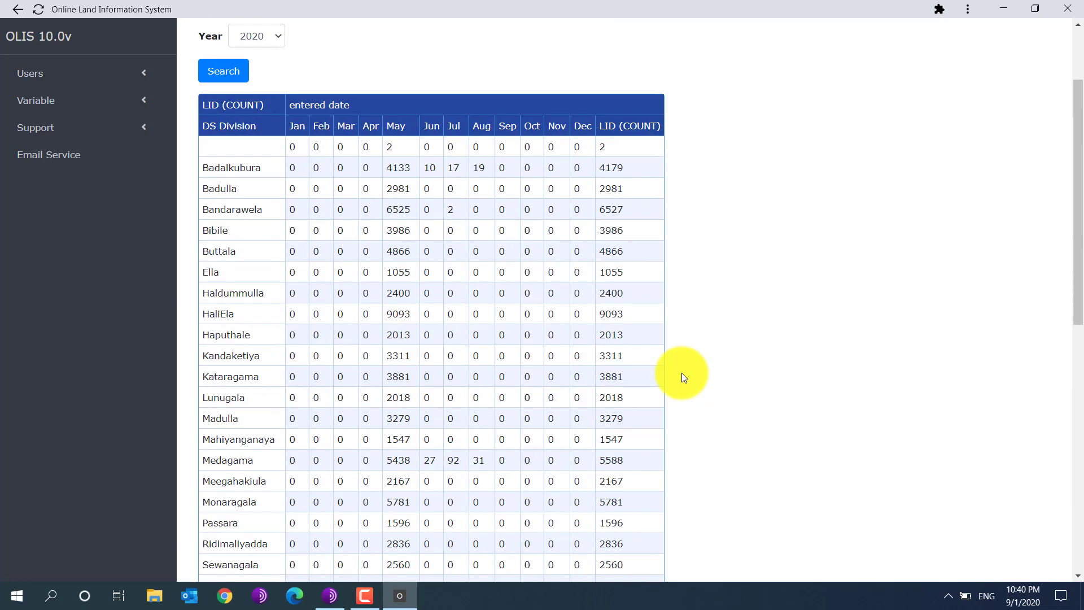
scroll(682, 372, up, 2)
scroll(672, 364, down, 20)
scroll(664, 362, up, 12)
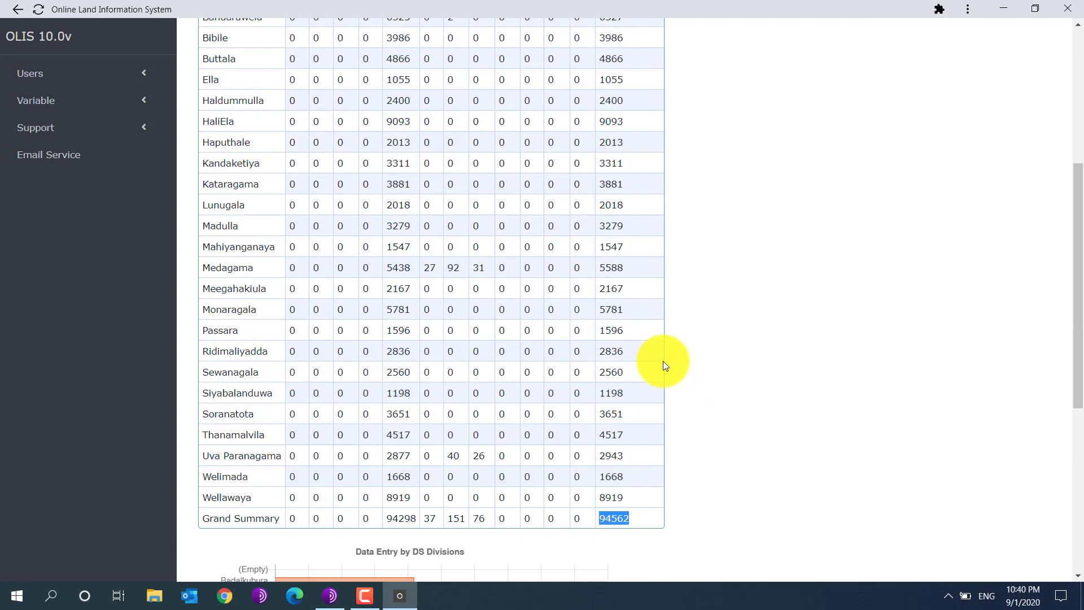
Step: Open the Annual Land Tax Report By DS Divisions and look over its title, bar chart and lease amount table
click(572, 35)
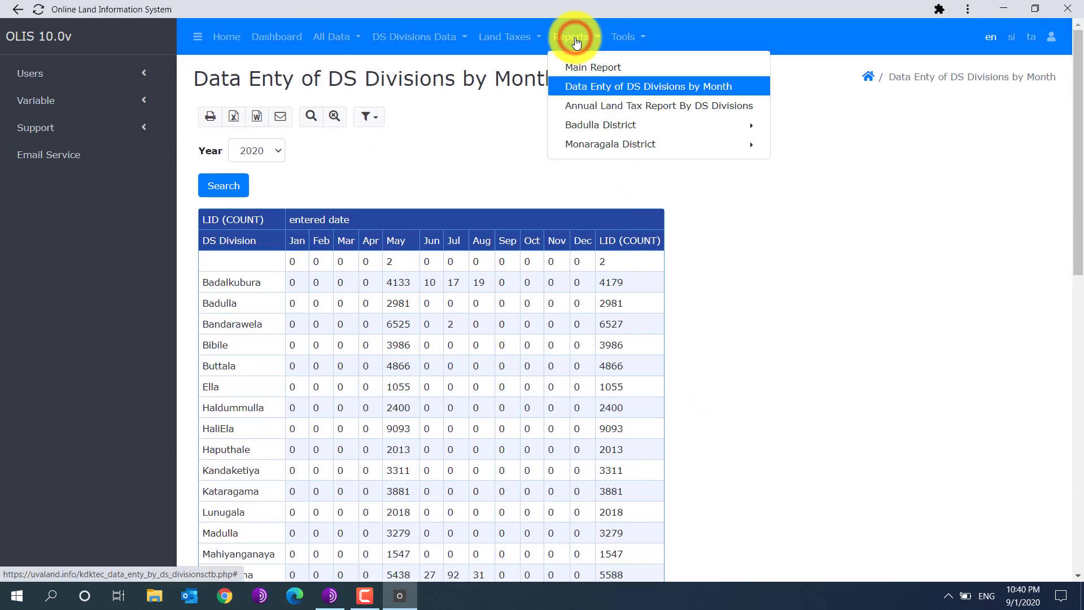
click(692, 108)
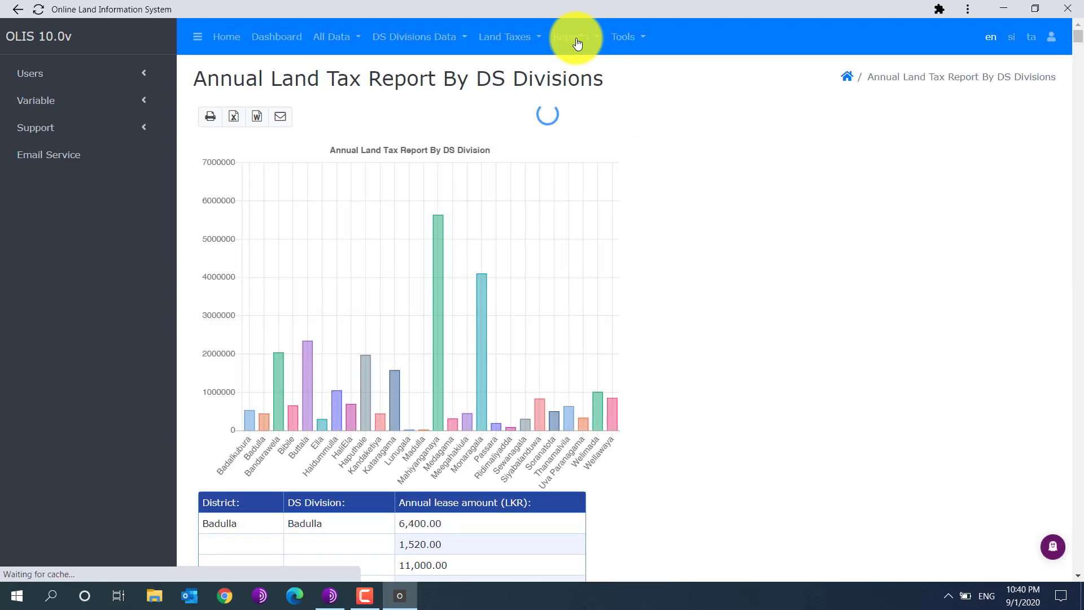
scroll(546, 208, down, 20)
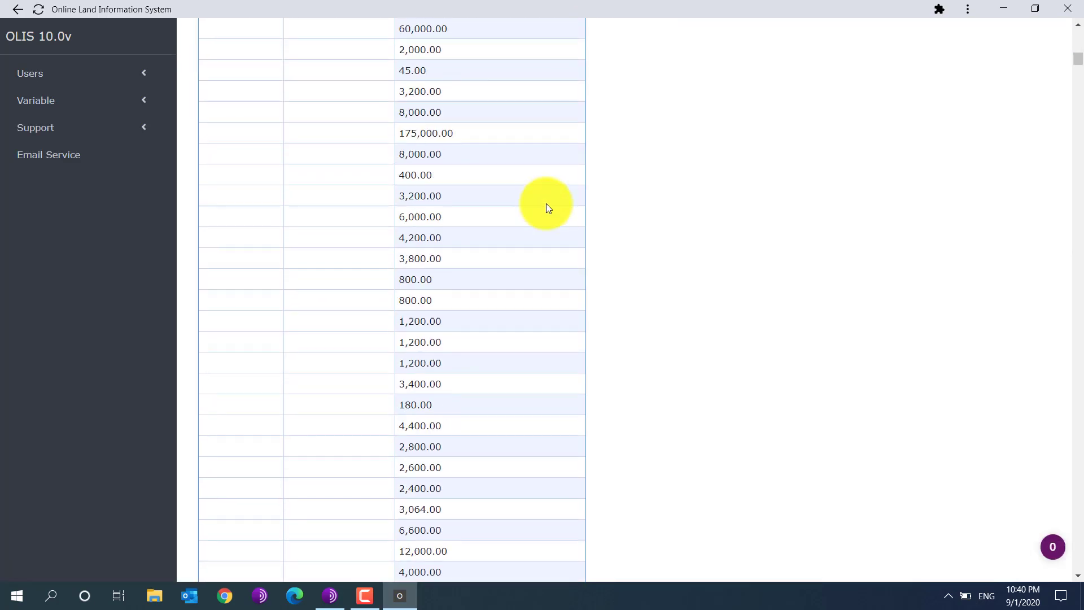
scroll(547, 208, up, 20)
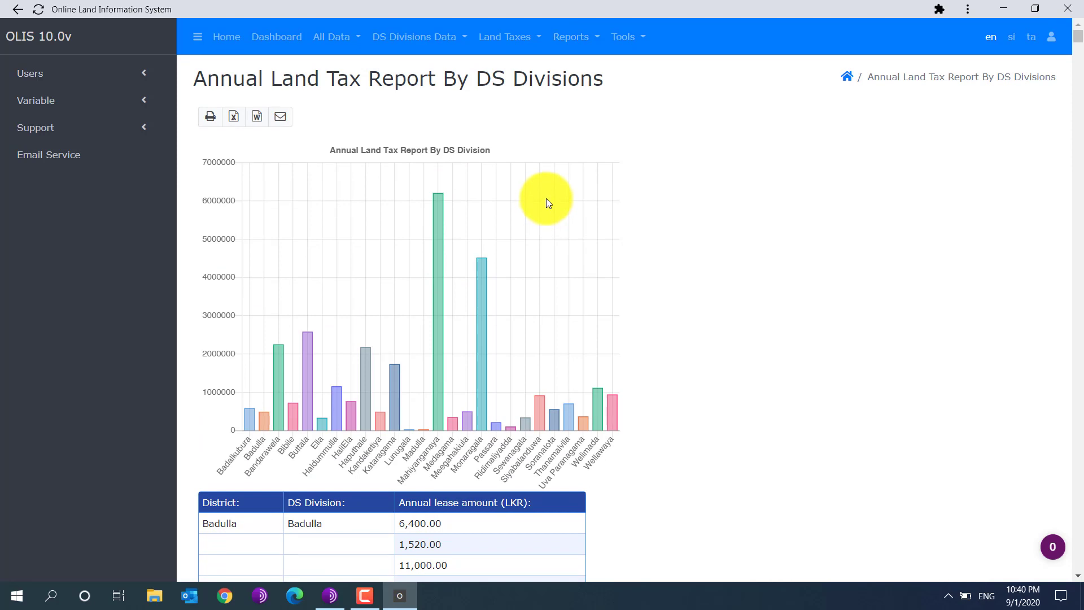
click(204, 78)
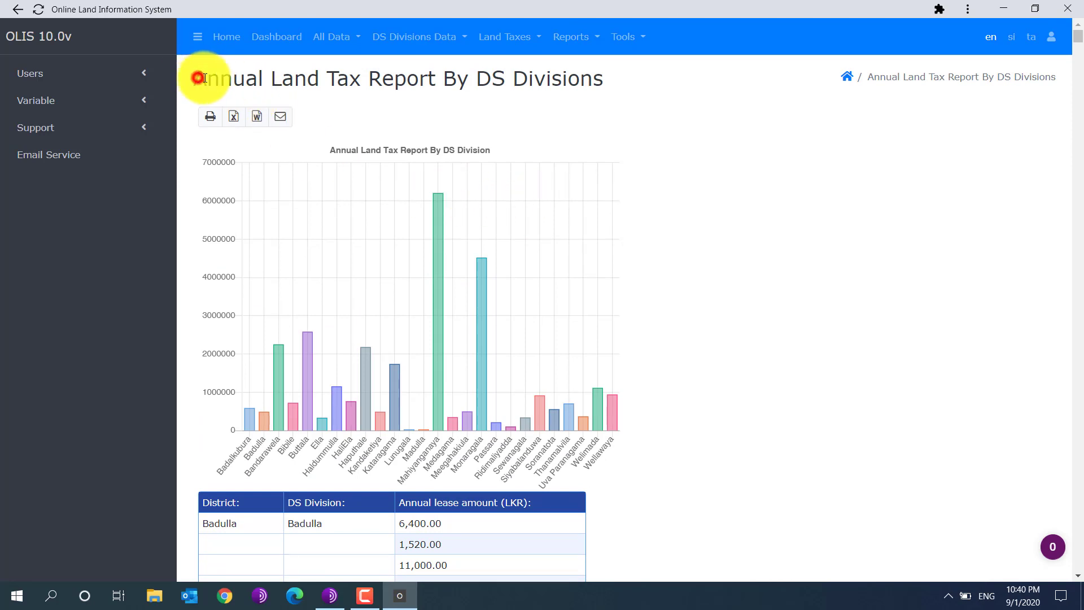
drag(204, 78, 611, 84)
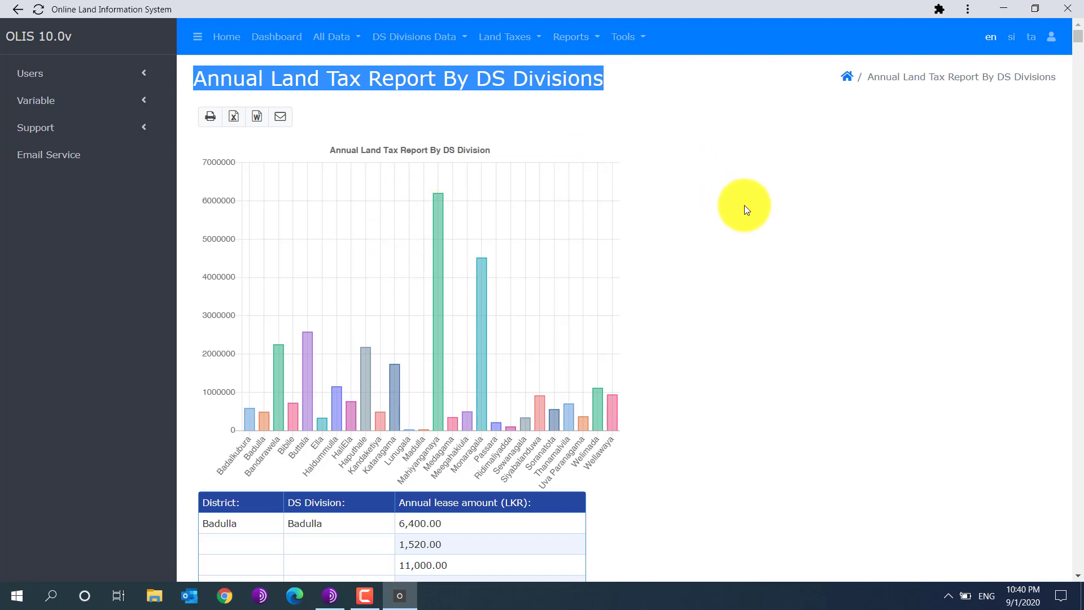
click(744, 205)
click(679, 414)
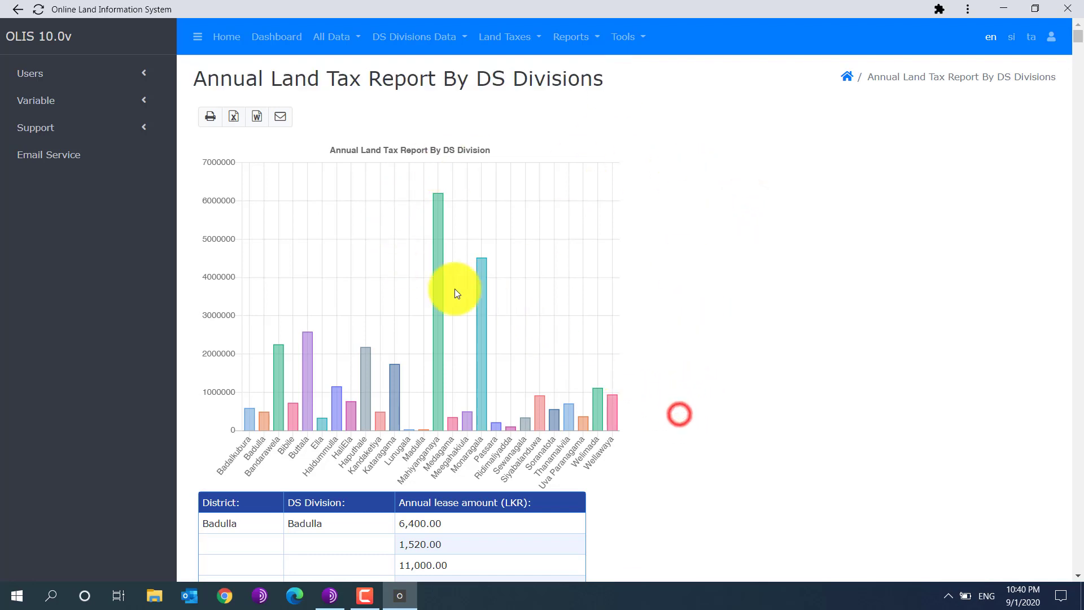
click(331, 150)
Step: Examine the annual lease amounts listed for the Badulla division of Badulla district, down to the SUM in its summary row
scroll(558, 195, down, 1)
scroll(557, 195, down, 5)
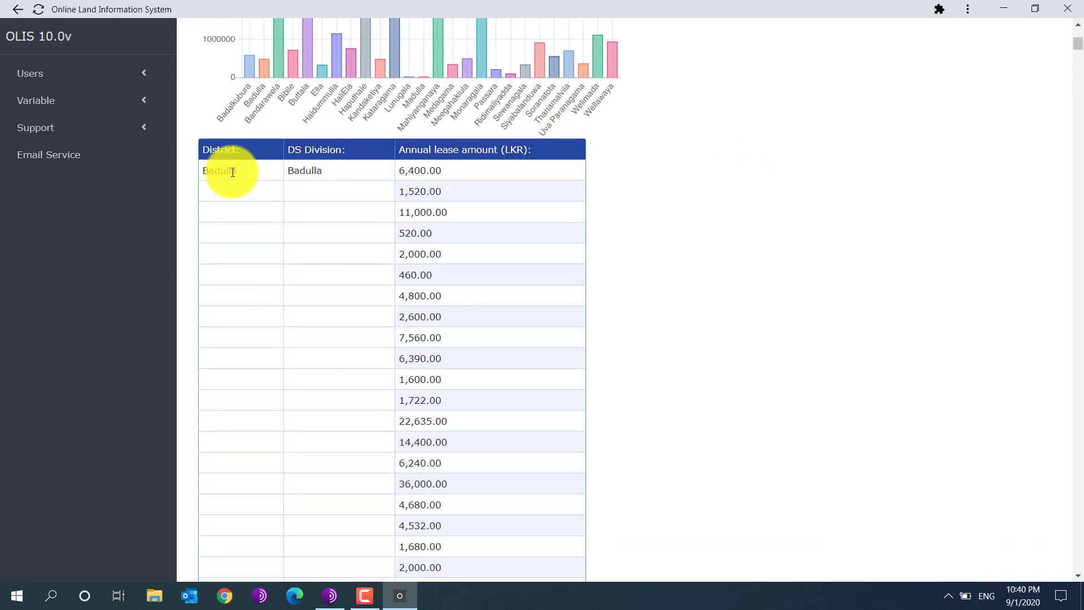
drag(238, 172, 197, 171)
drag(335, 171, 286, 170)
scroll(456, 195, down, 15)
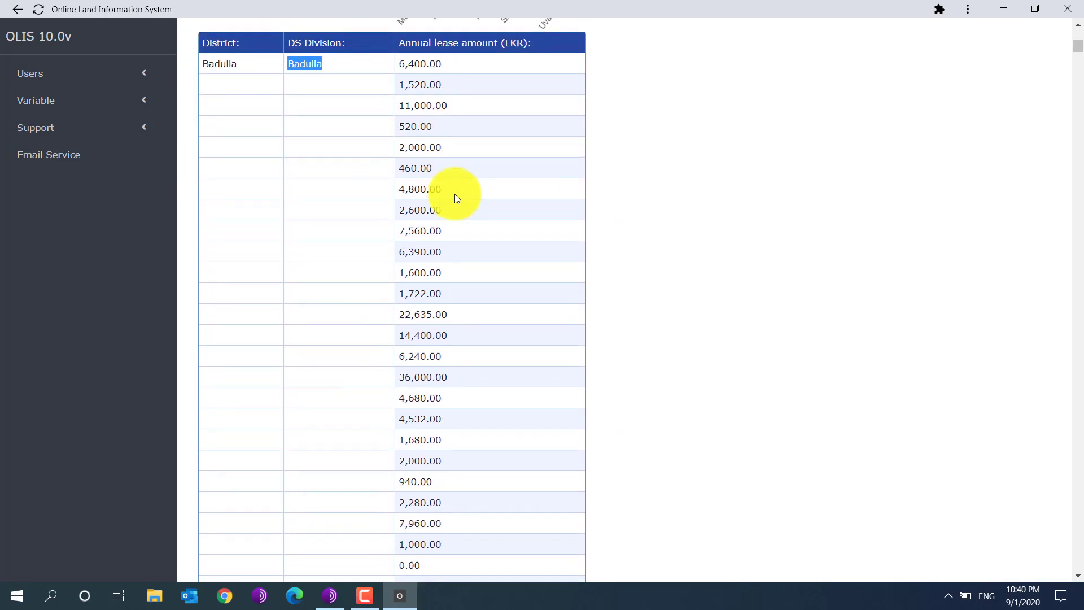
scroll(459, 203, down, 8)
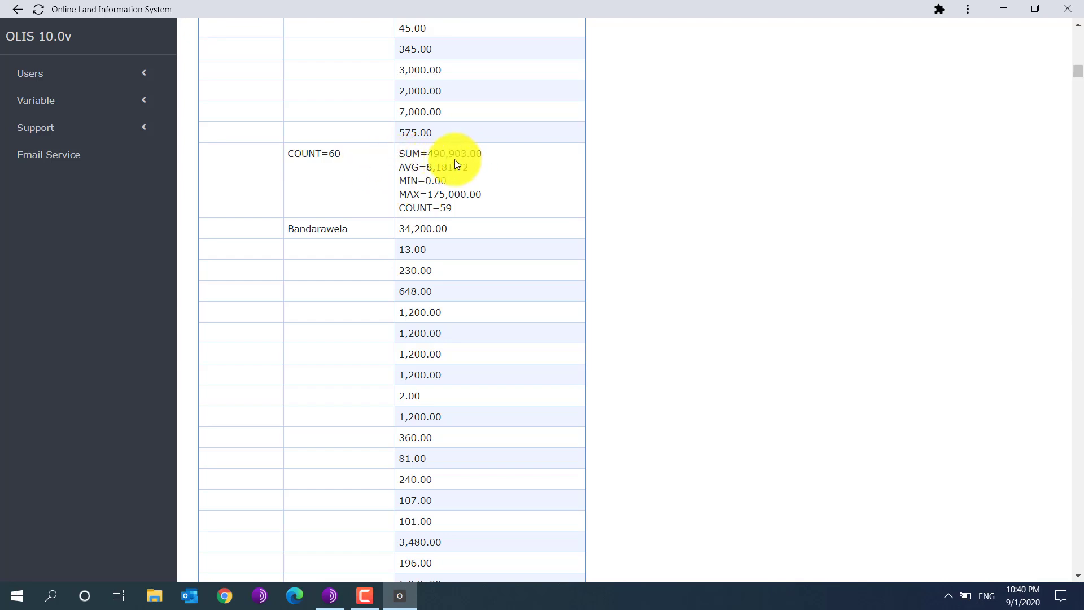
drag(429, 153, 483, 153)
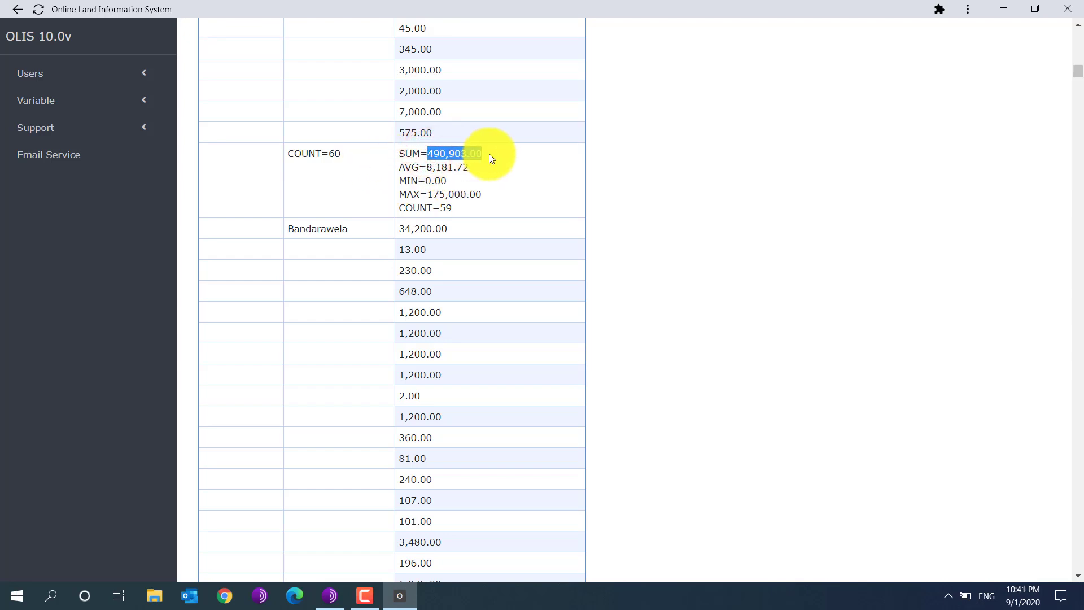
Step: Examine the AVG, MIN, MAX and COUNT figures in the Badulla division's summary row of the annual lease amounts
drag(427, 167, 466, 181)
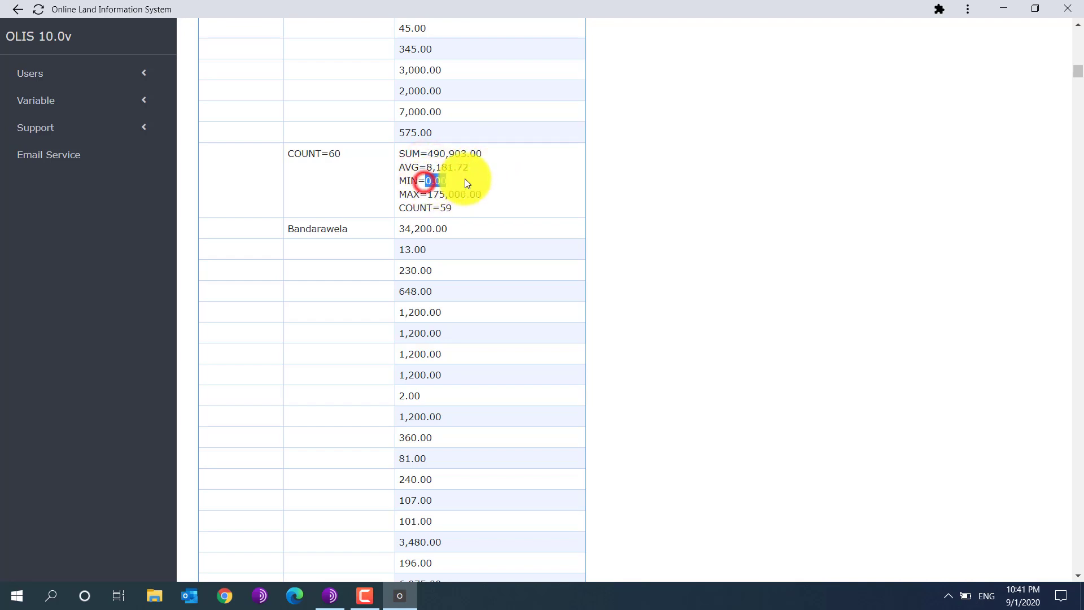
scroll(510, 188, up, 6)
scroll(510, 188, down, 9)
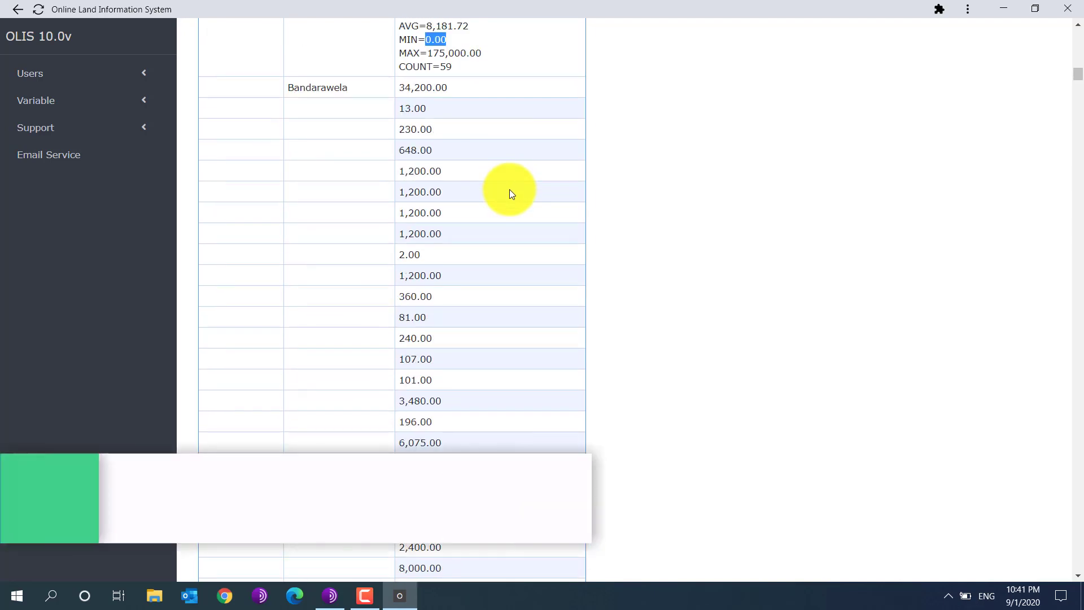
scroll(451, 226, up, 1)
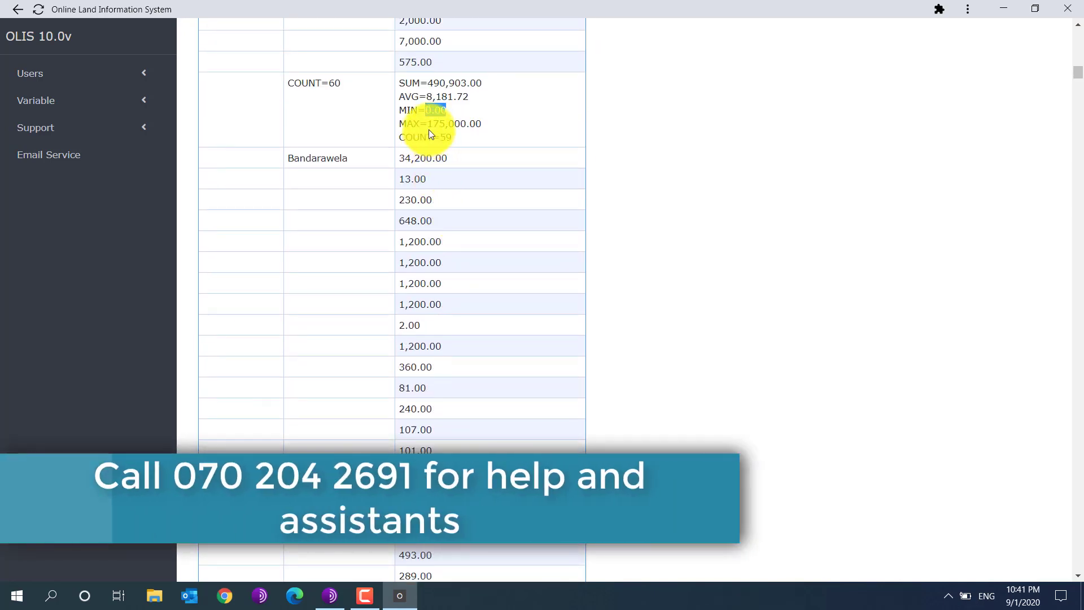
drag(428, 125, 491, 127)
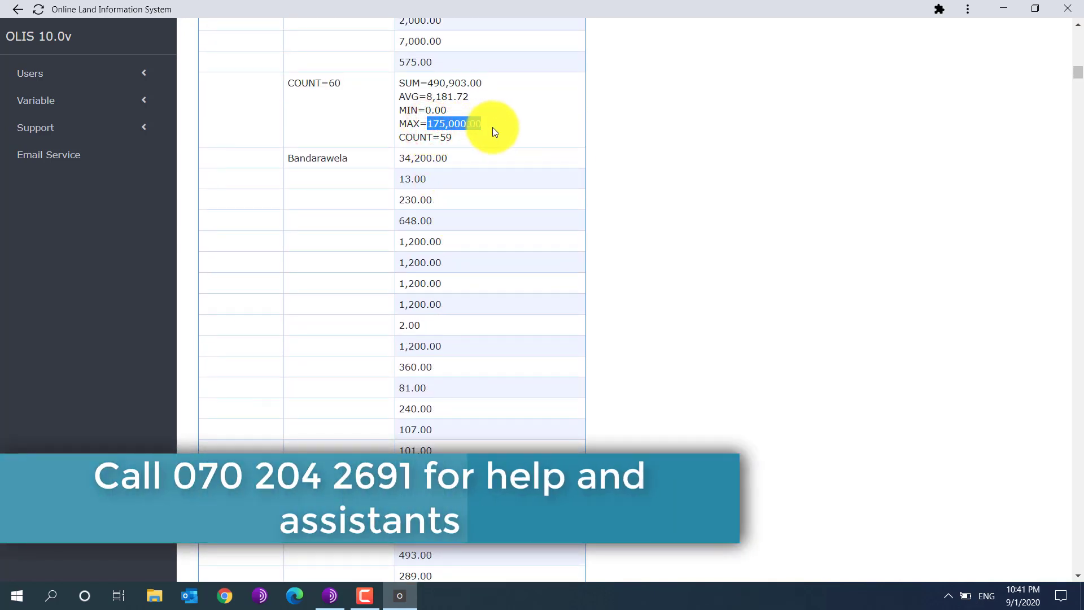
double_click(460, 137)
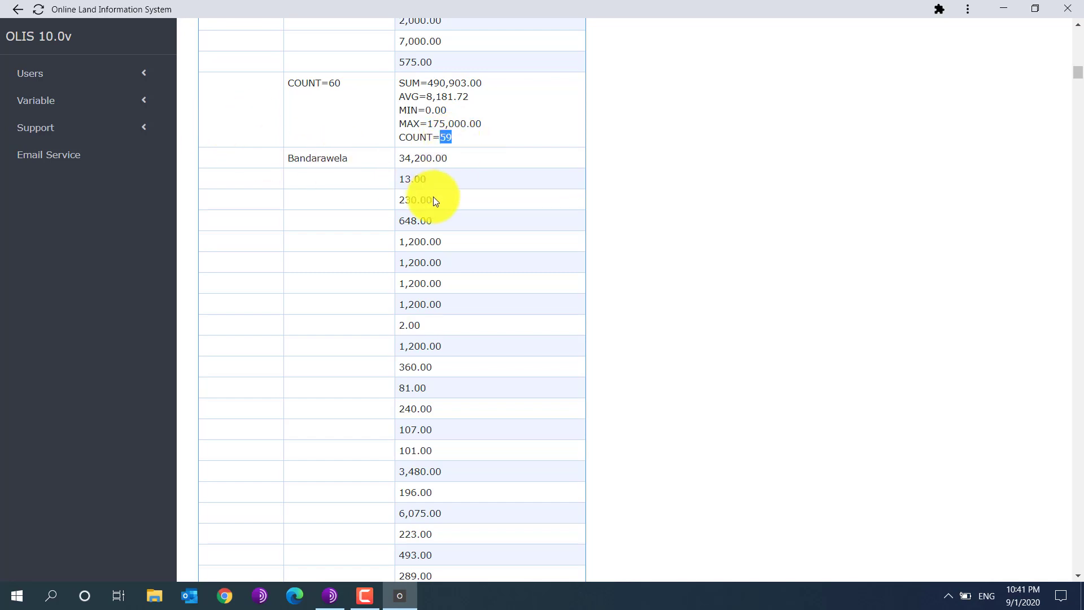
Step: Look through the annual lease amounts of the remaining Badulla district divisions, from Bandarawela down to the district summary row
scroll(434, 200, down, 20)
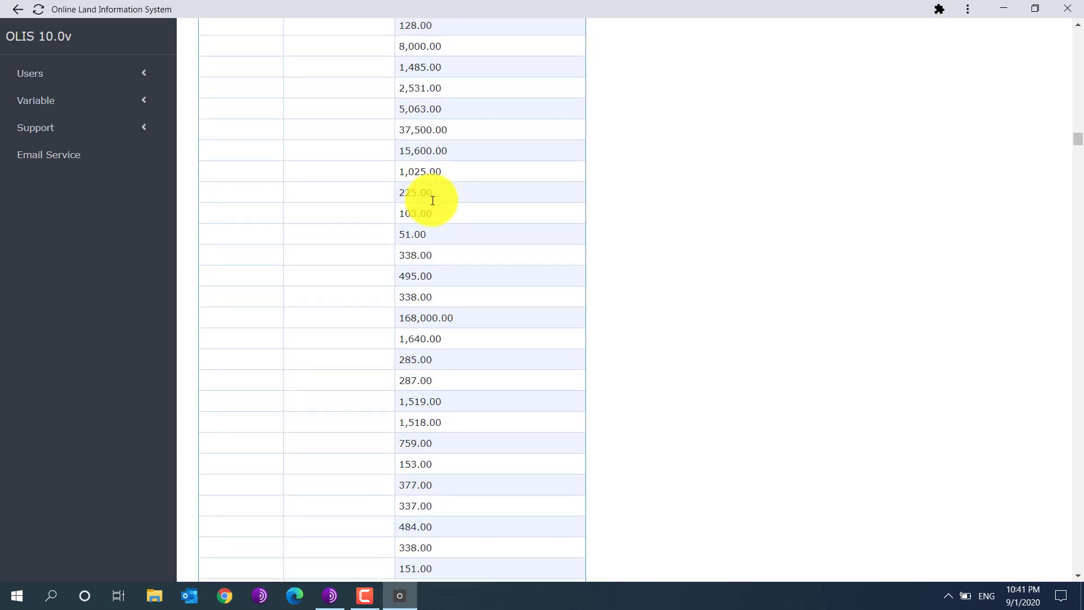
scroll(432, 201, down, 20)
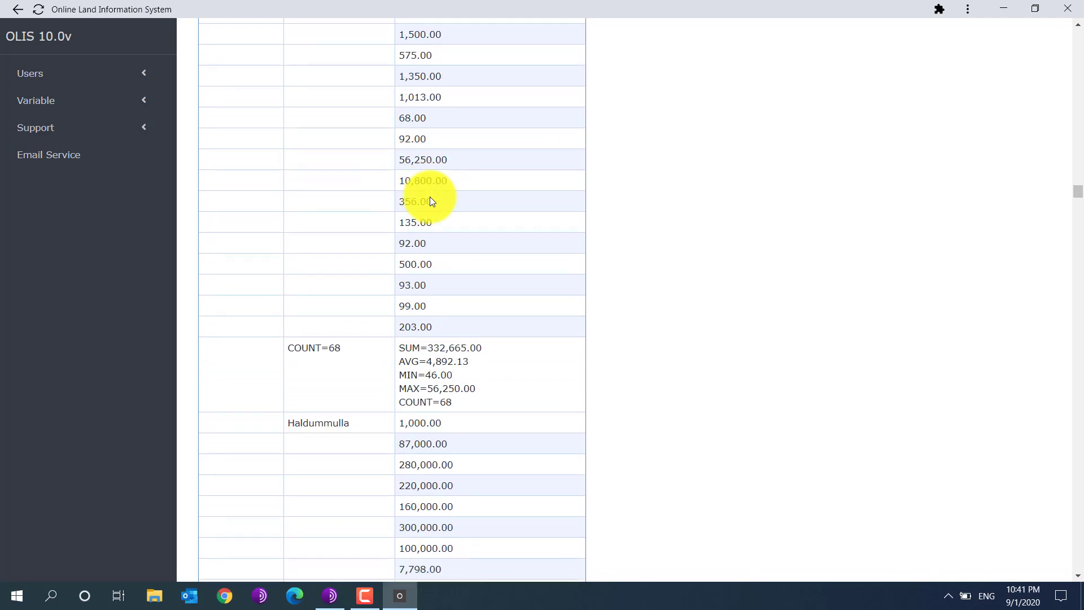
scroll(431, 201, down, 20)
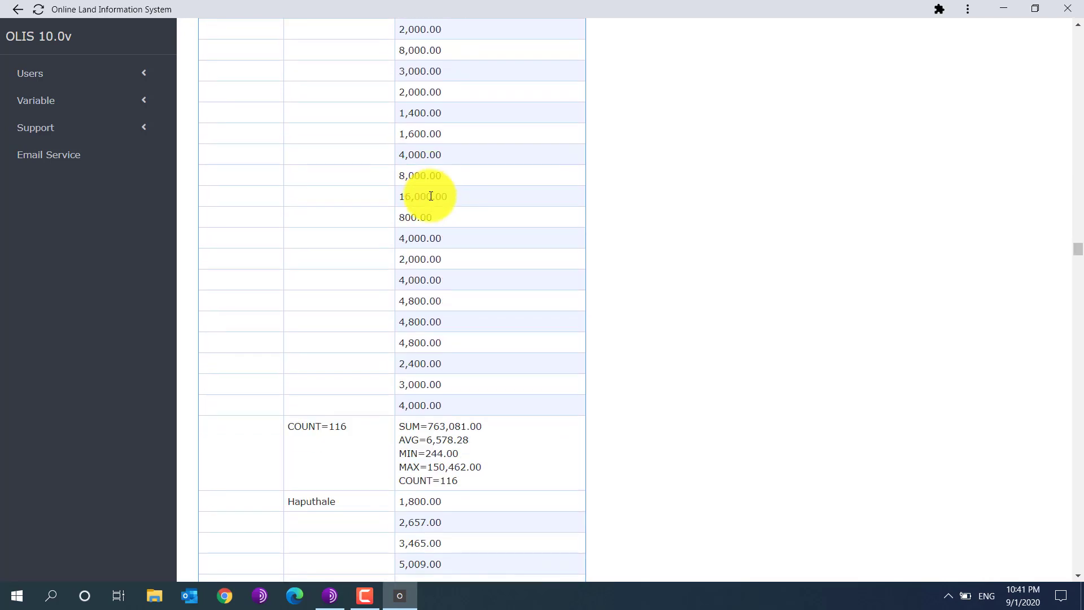
scroll(432, 197, down, 20)
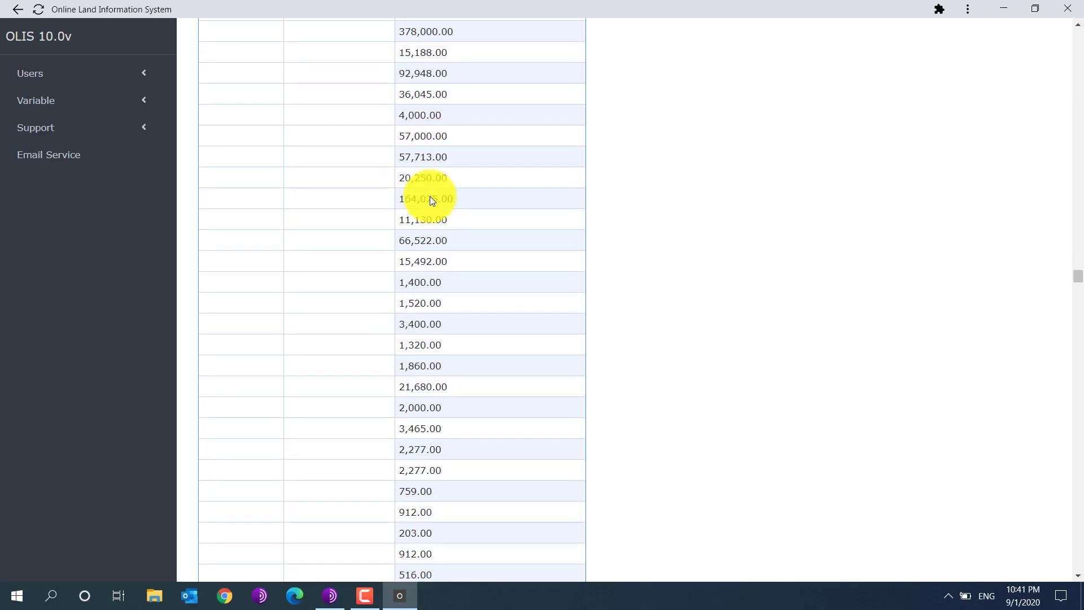
scroll(431, 199, down, 20)
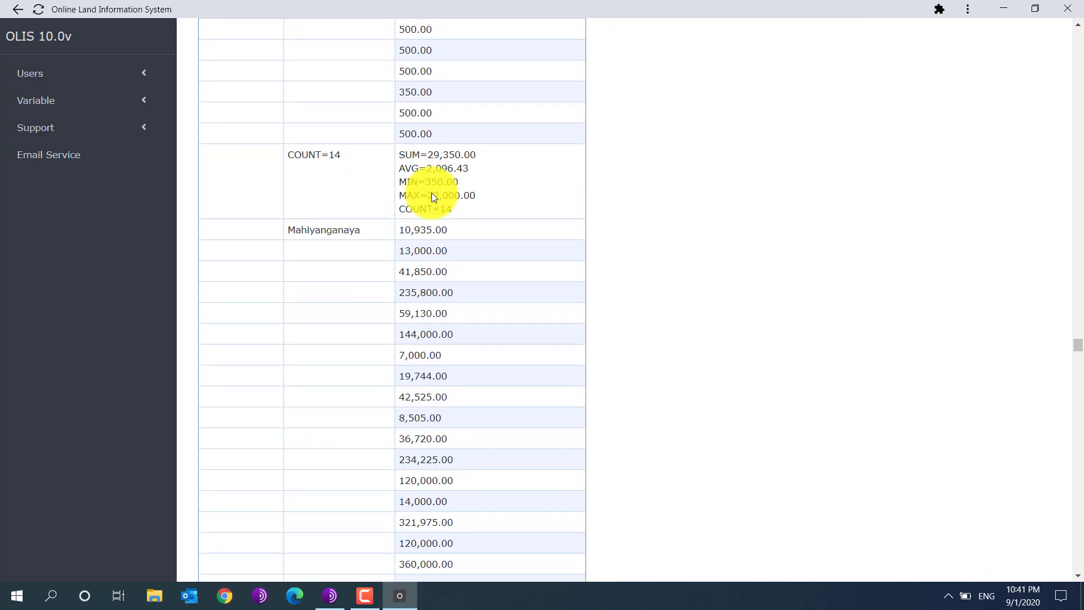
scroll(433, 196, up, 5)
scroll(433, 194, down, 20)
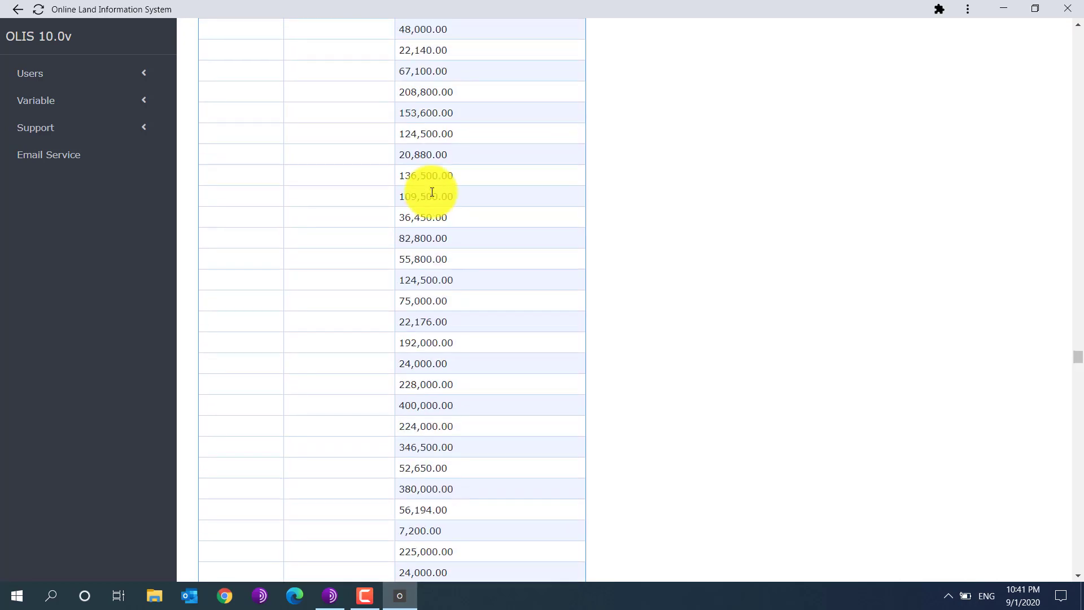
scroll(430, 192, down, 20)
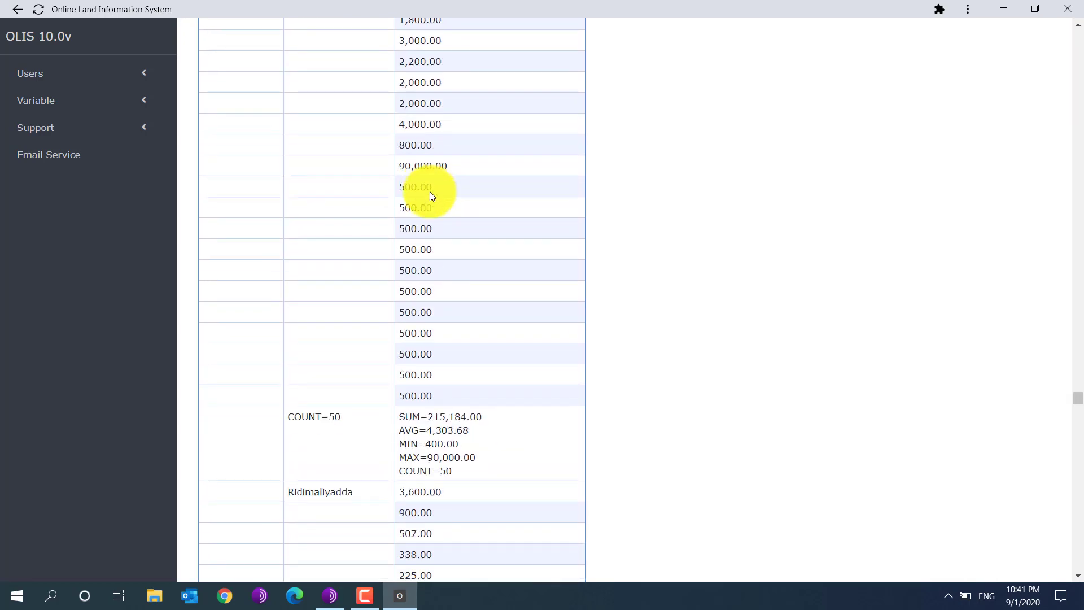
scroll(431, 193, down, 20)
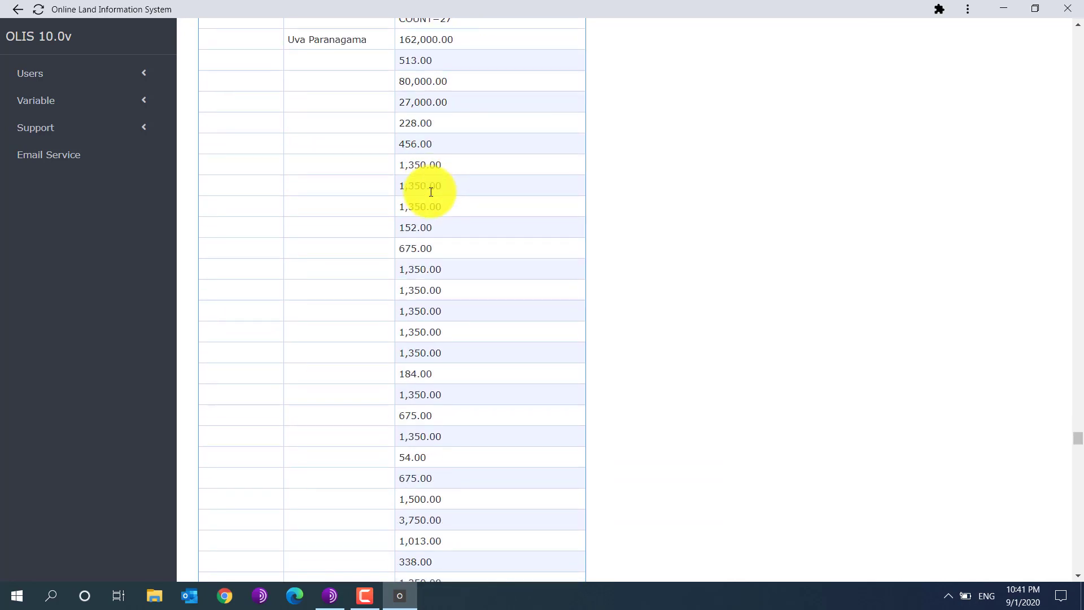
scroll(431, 192, down, 10)
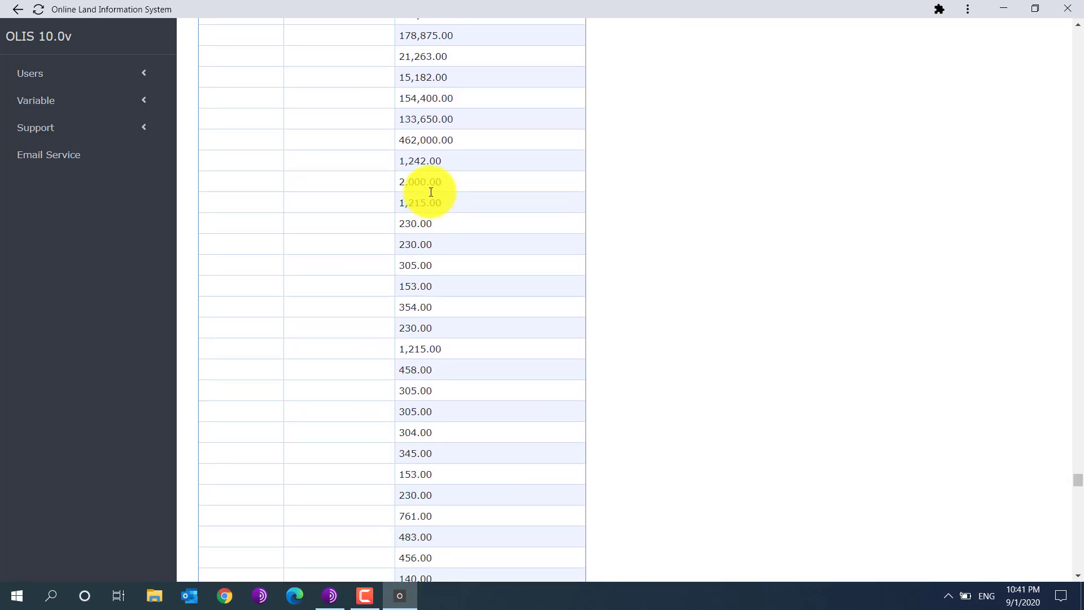
scroll(431, 193, up, 5)
scroll(430, 192, down, 20)
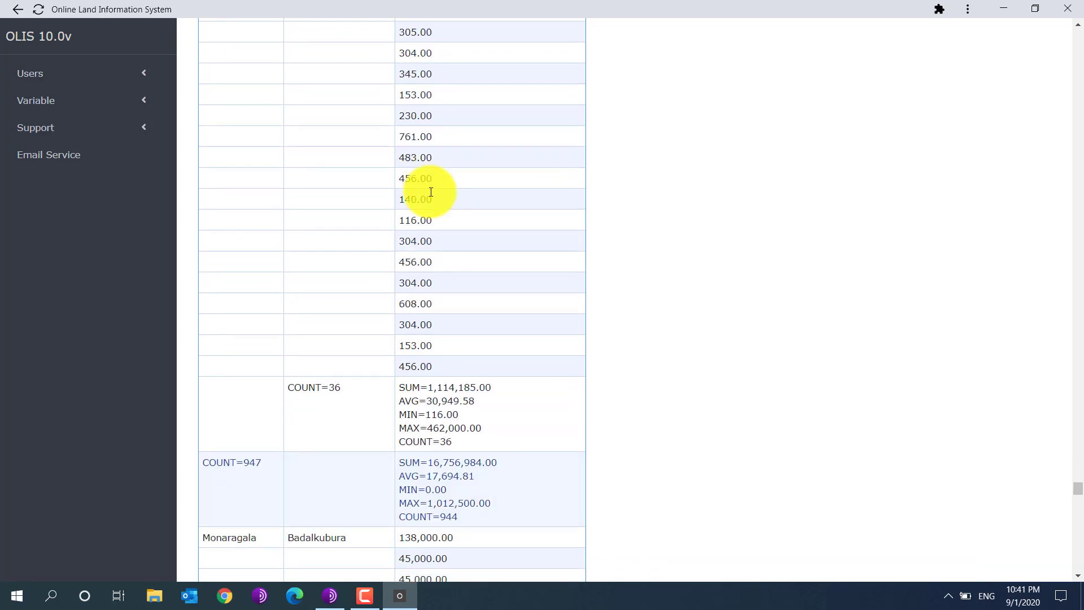
scroll(431, 192, up, 5)
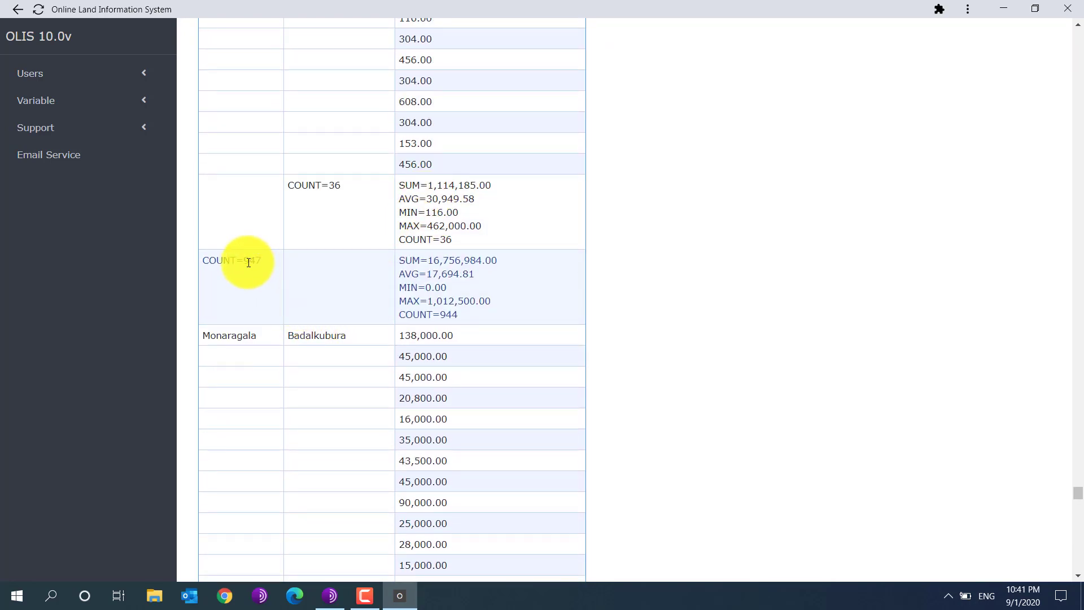
Step: Examine the Badulla district summary row, covering its record count and the SUM, AVG, MIN, MAX and COUNT of lease amounts
drag(243, 260, 264, 261)
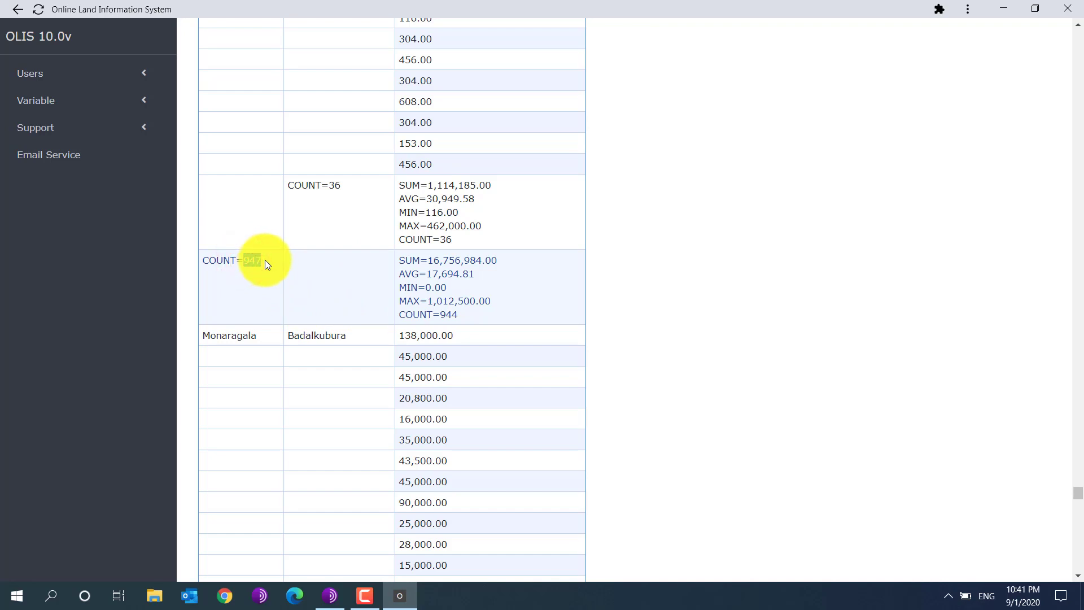
drag(429, 261, 507, 261)
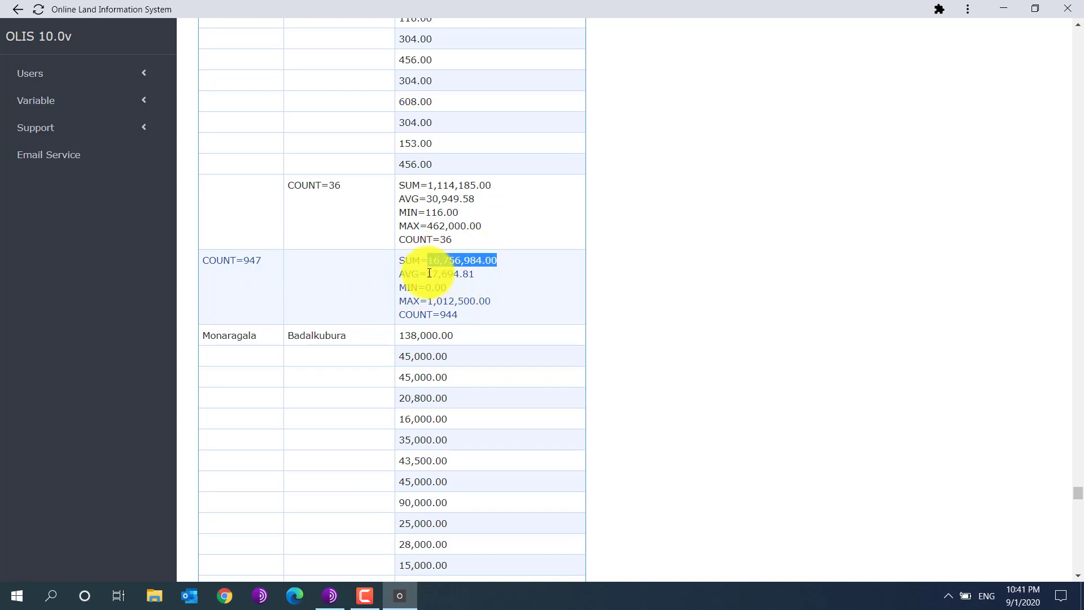
drag(429, 273, 501, 270)
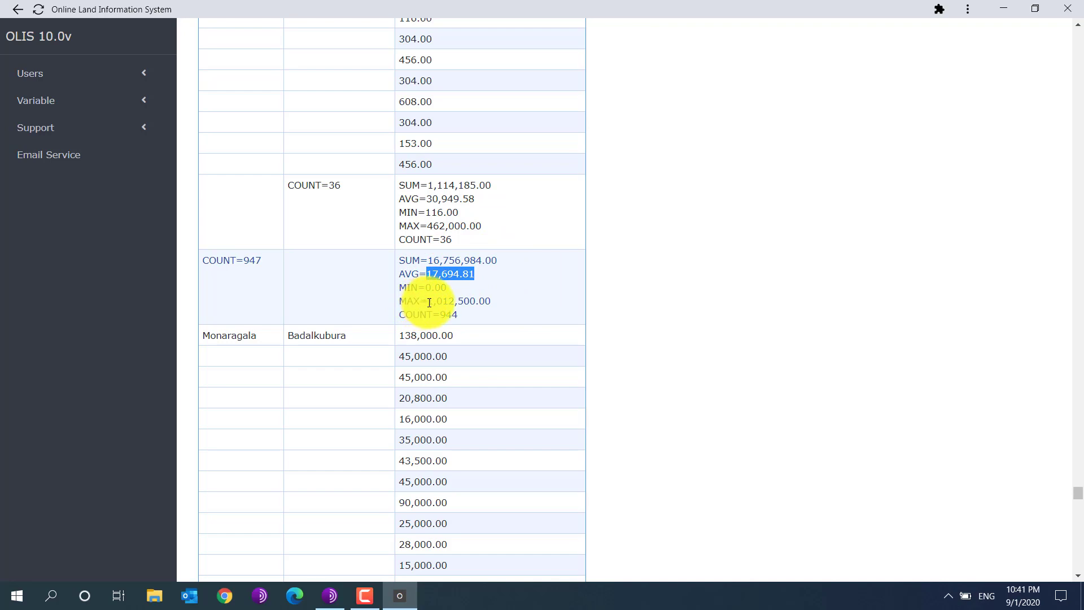
drag(428, 301, 504, 300)
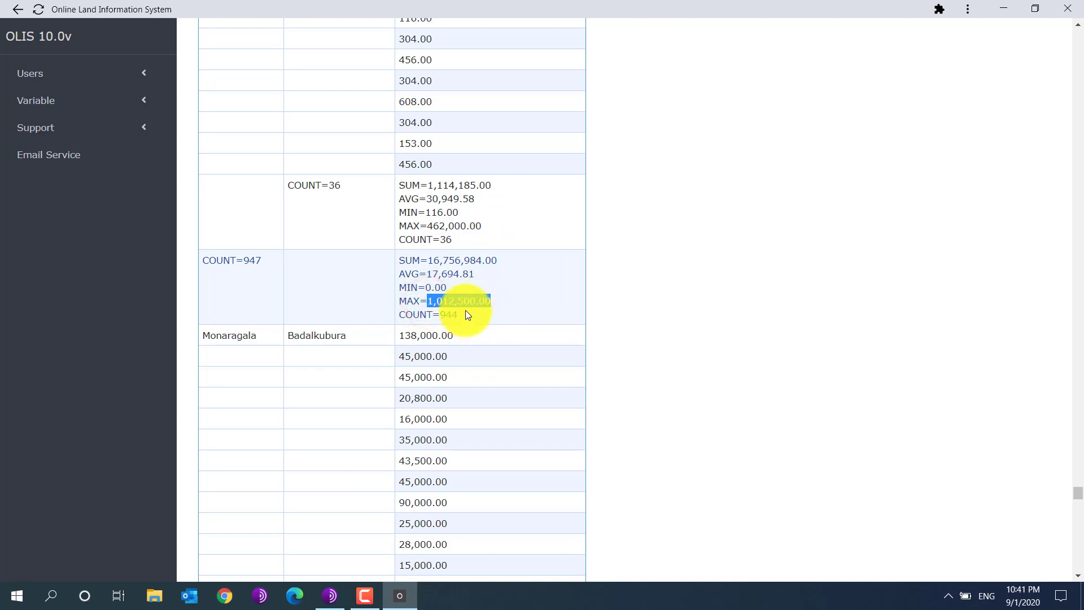
drag(440, 315, 458, 315)
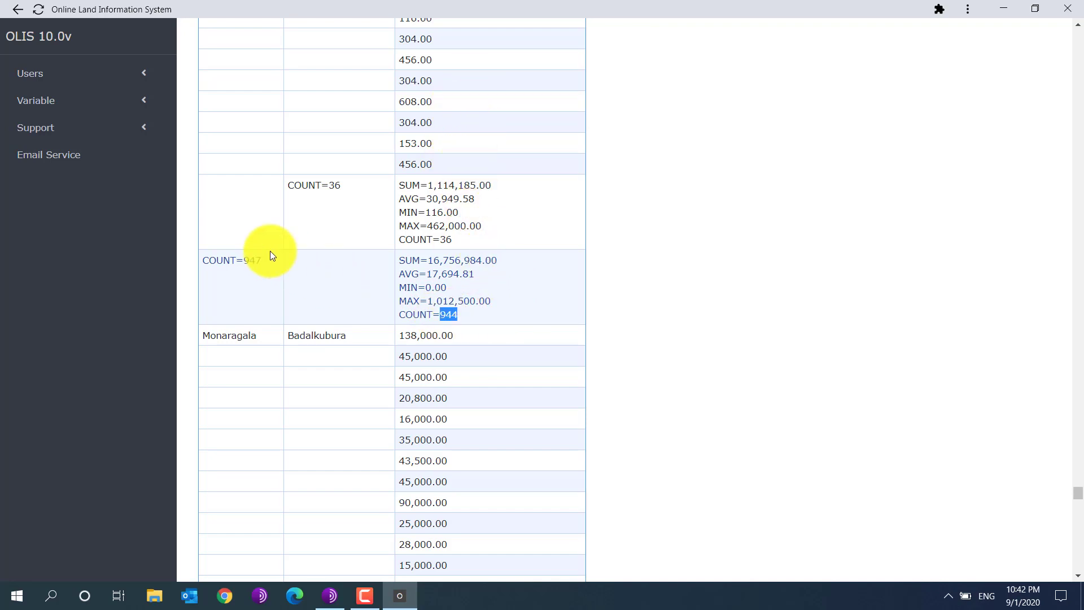
scroll(494, 253, down, 3)
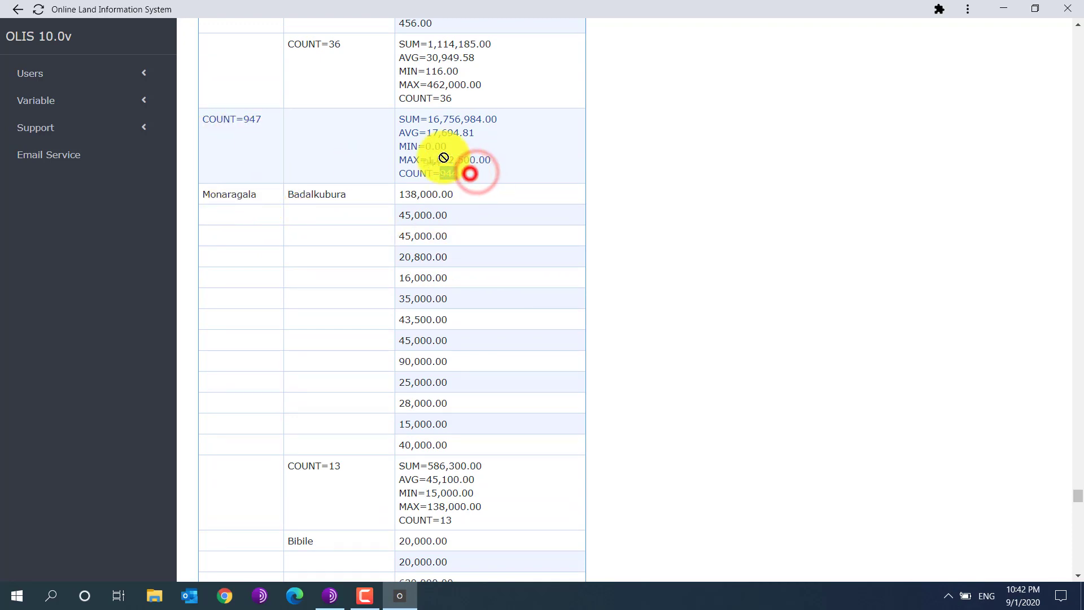
click(510, 169)
drag(465, 171, 399, 117)
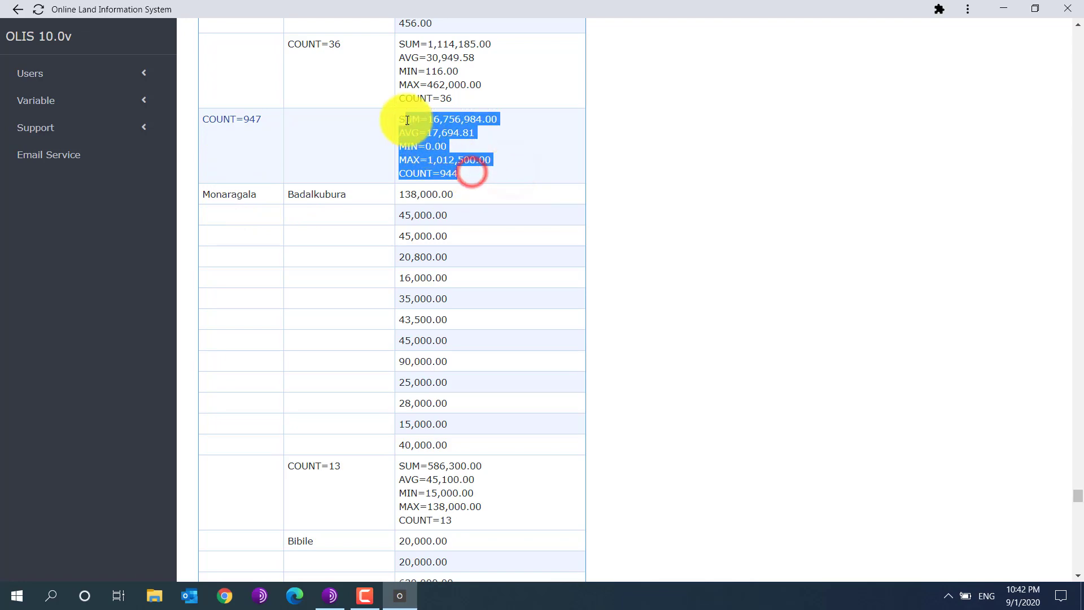
Step: Look through the Monaragala district divisions and examine the Grand Summary figures at the end of the annual land tax table
scroll(446, 245, down, 9)
scroll(449, 246, down, 20)
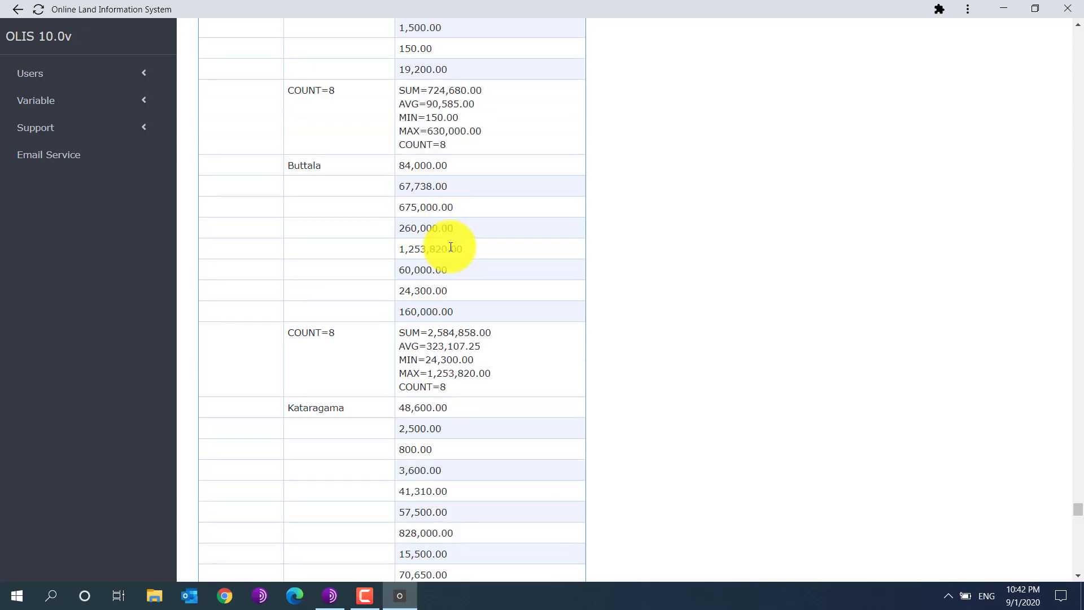
scroll(454, 249, down, 1)
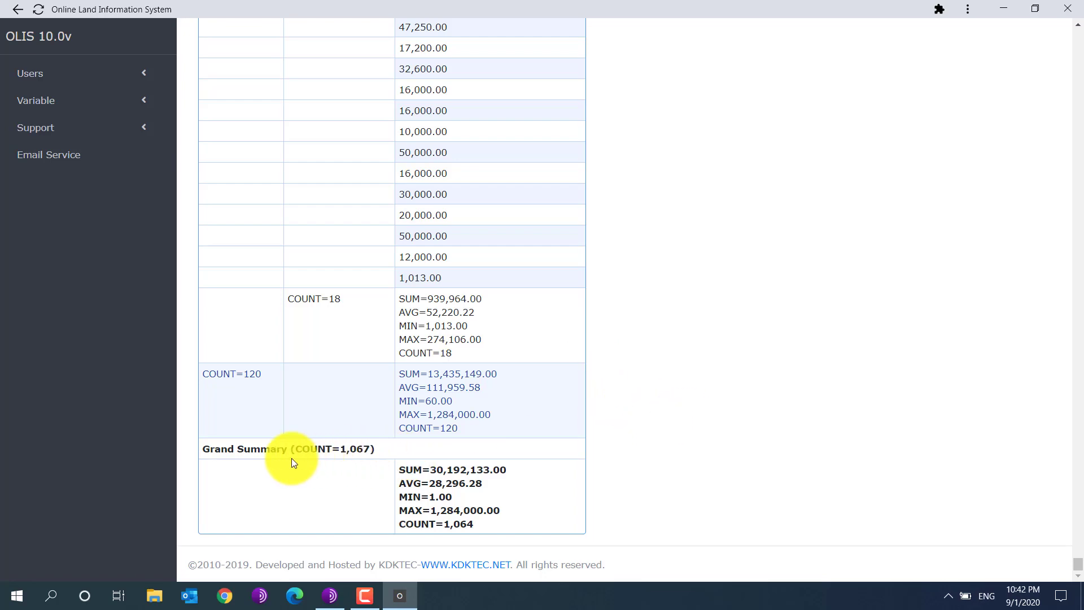
drag(255, 450, 405, 442)
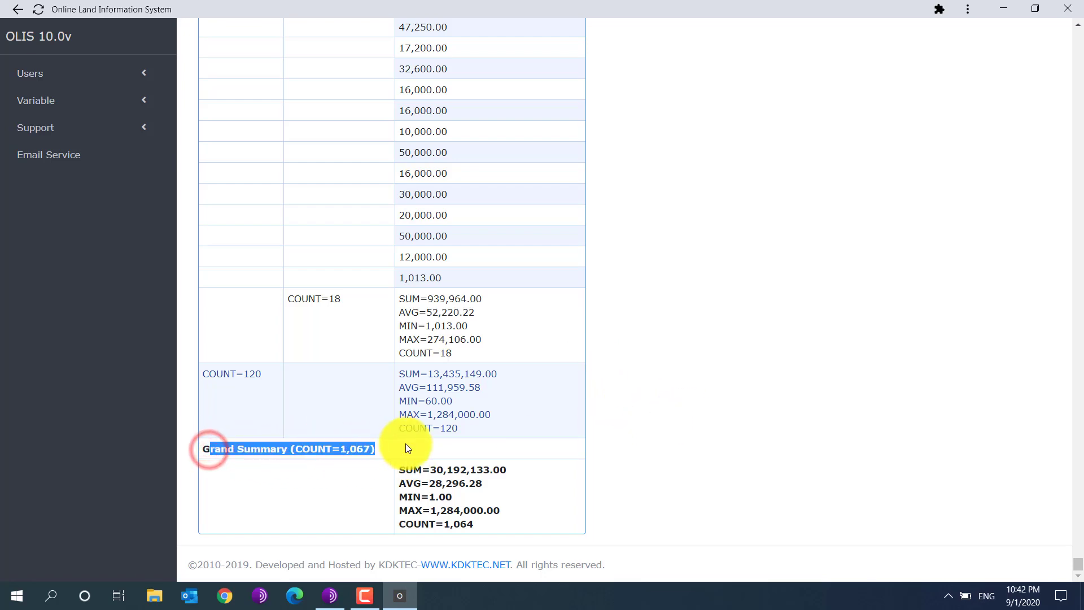
click(489, 517)
drag(489, 519, 394, 465)
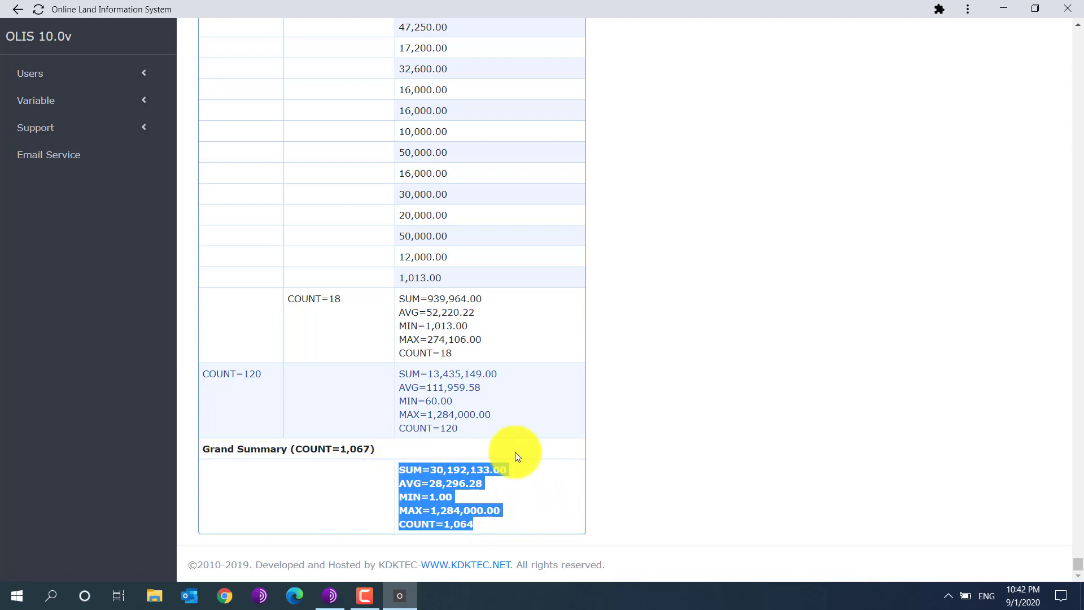
Step: Open the Haputhale report for Badulla District and look over its table of permits, grants and land holders
scroll(502, 339, up, 15)
scroll(509, 336, up, 15)
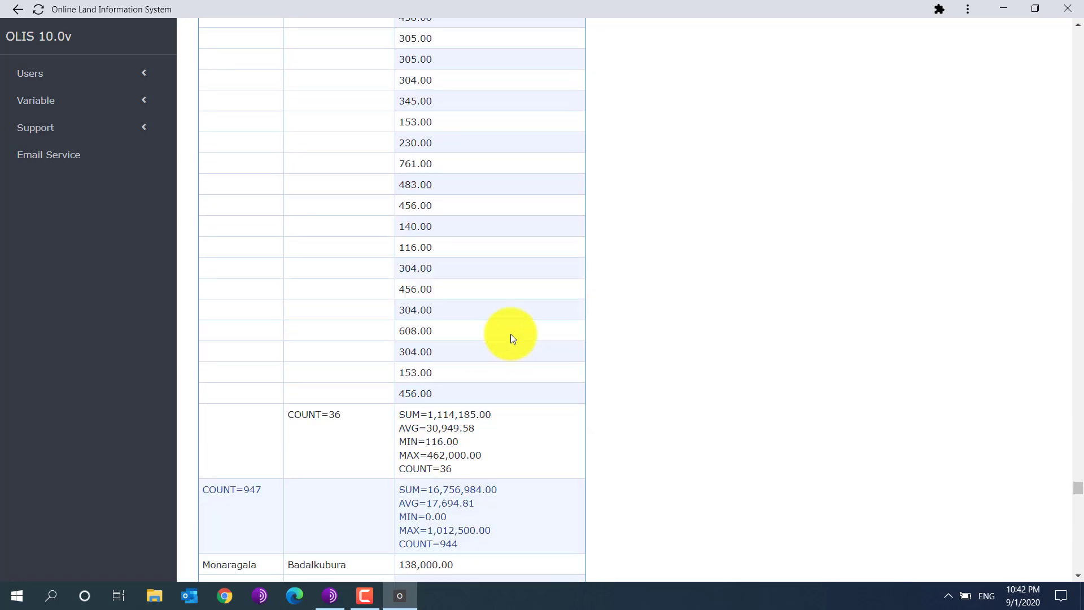
scroll(511, 333, up, 20)
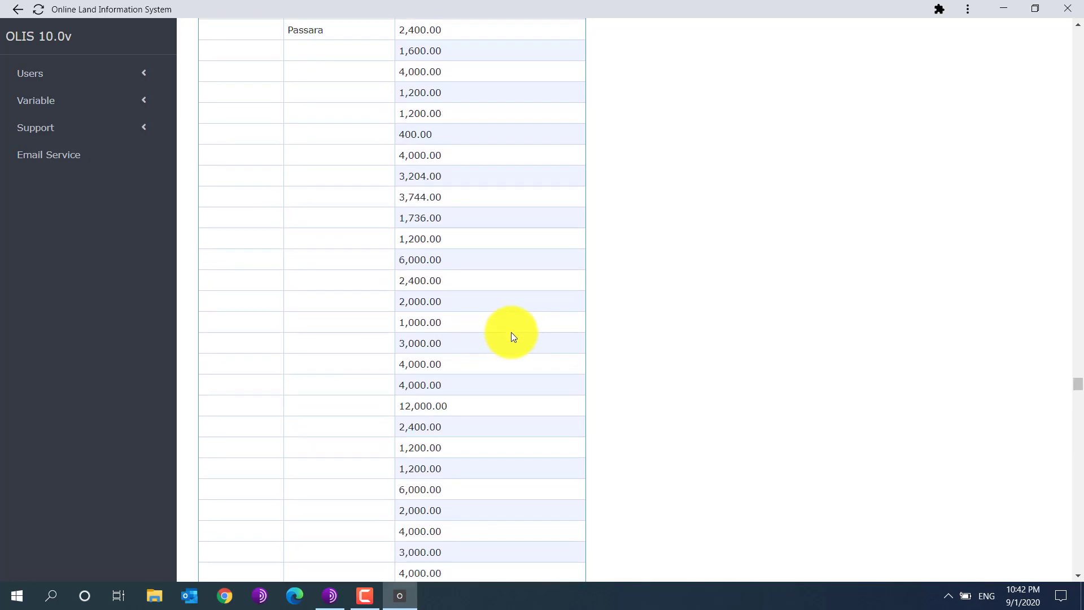
drag(1079, 355, 818, 2)
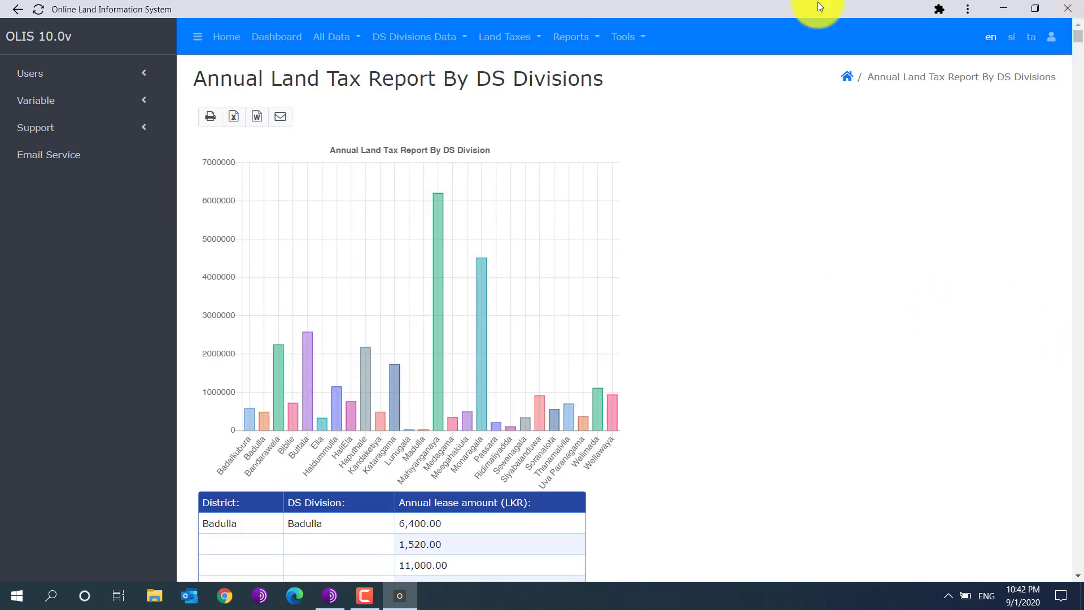
click(571, 36)
mouse_move(642, 138)
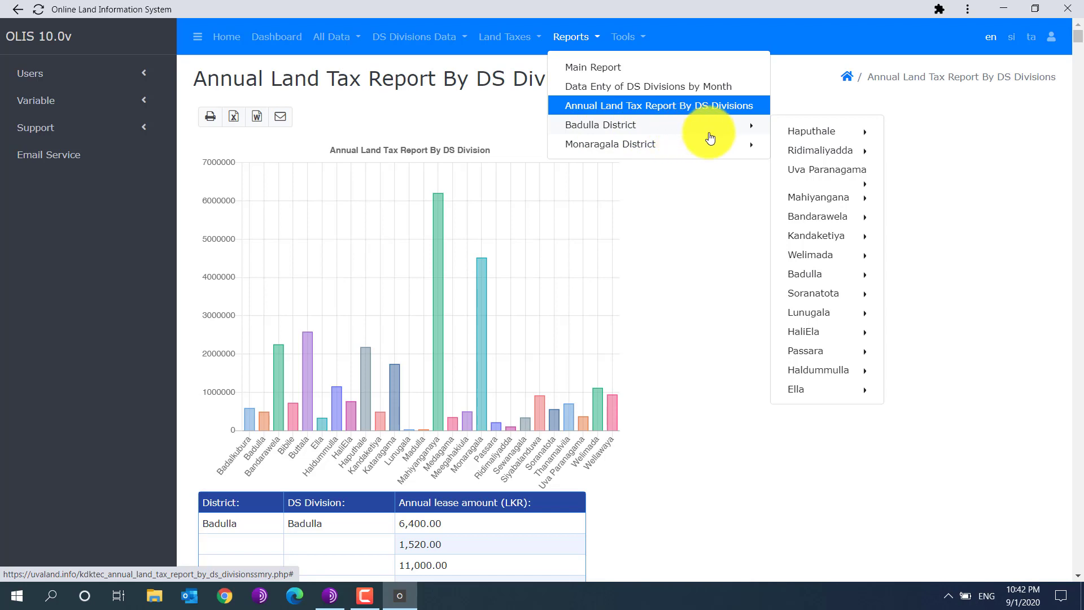
mouse_move(817, 135)
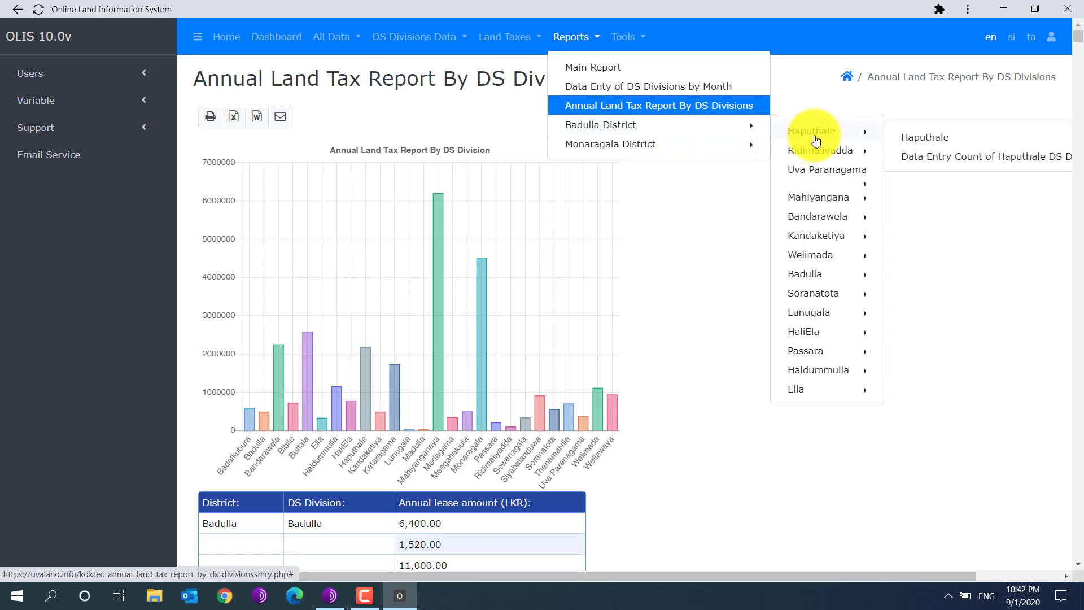
click(939, 142)
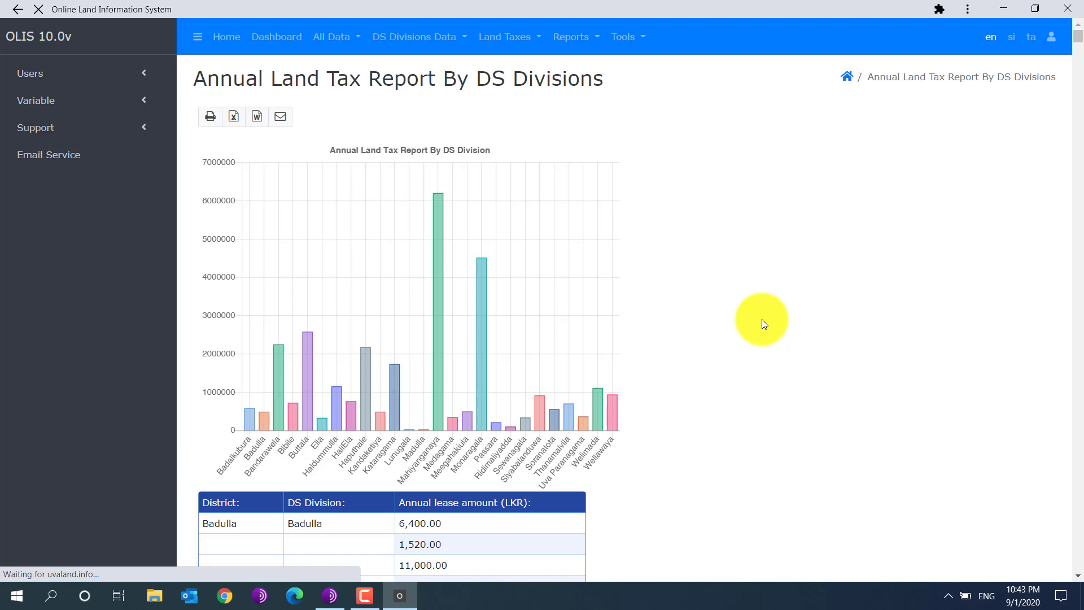
click(365, 596)
click(367, 596)
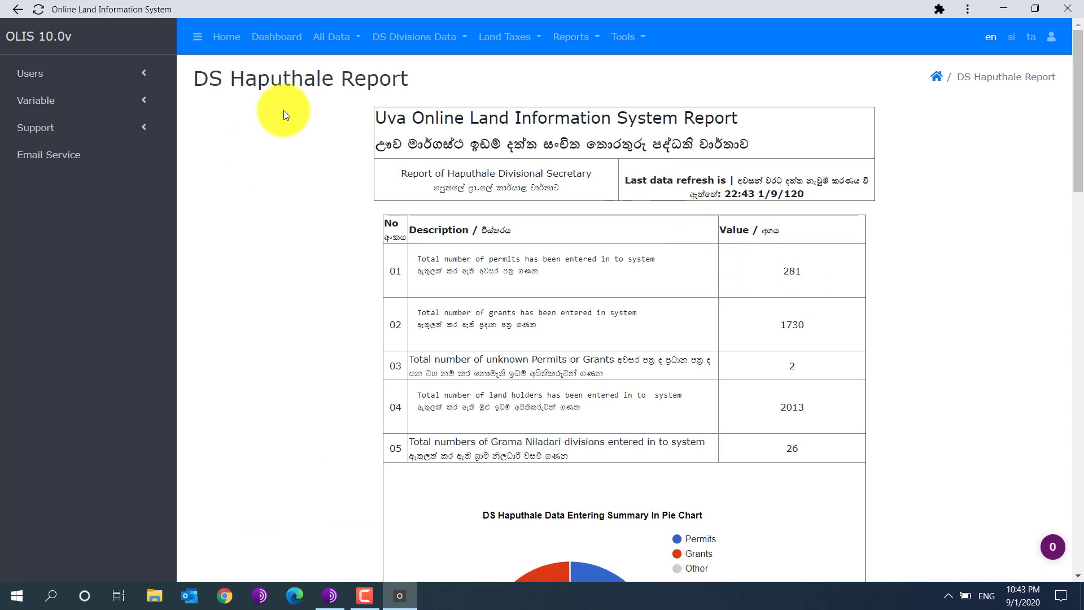
scroll(662, 279, down, 1)
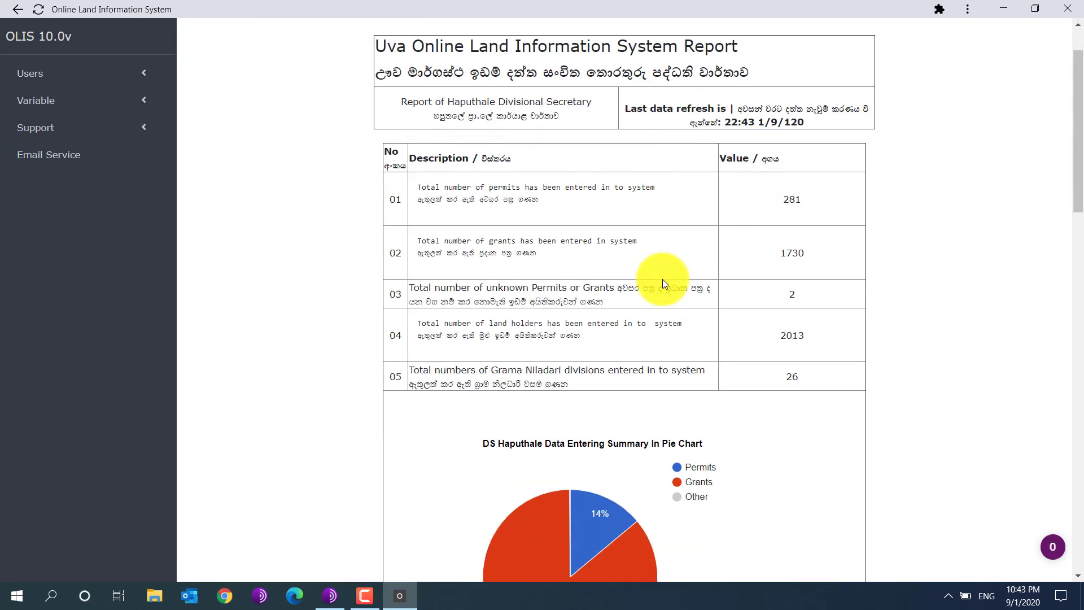
Step: Examine the Haputhale report's summary pie chart, the permits and grants table by GN division, and the stacked bar chart
scroll(662, 279, down, 15)
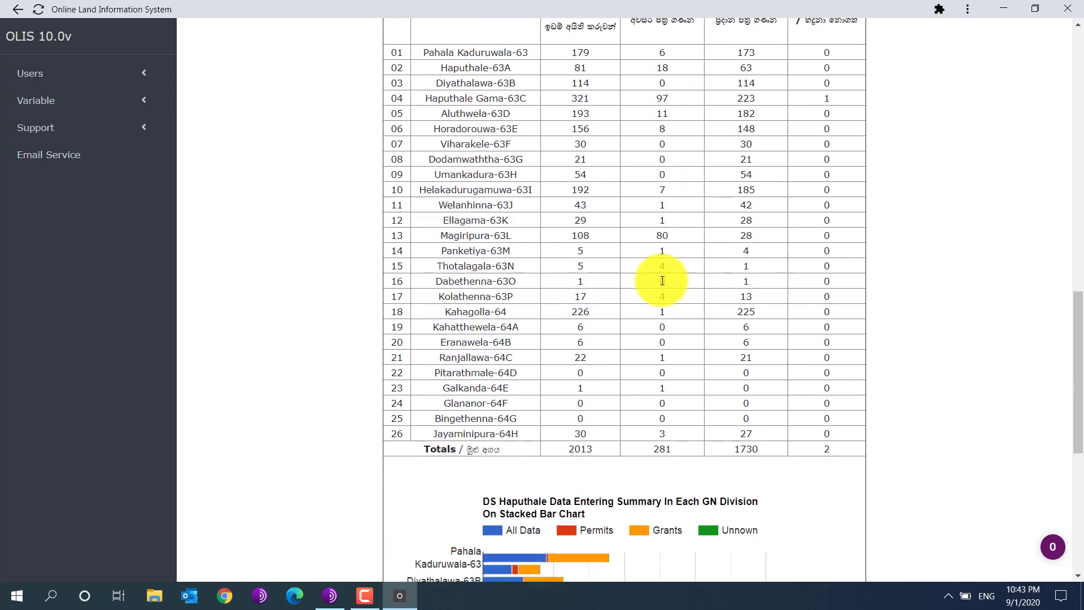
scroll(662, 280, up, 15)
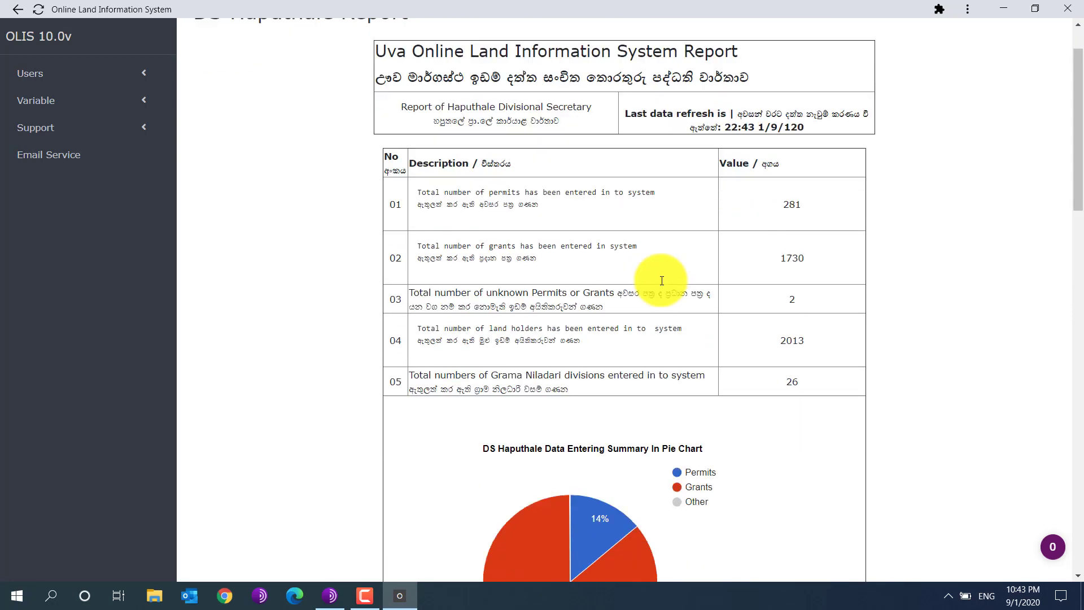
scroll(662, 281, down, 2)
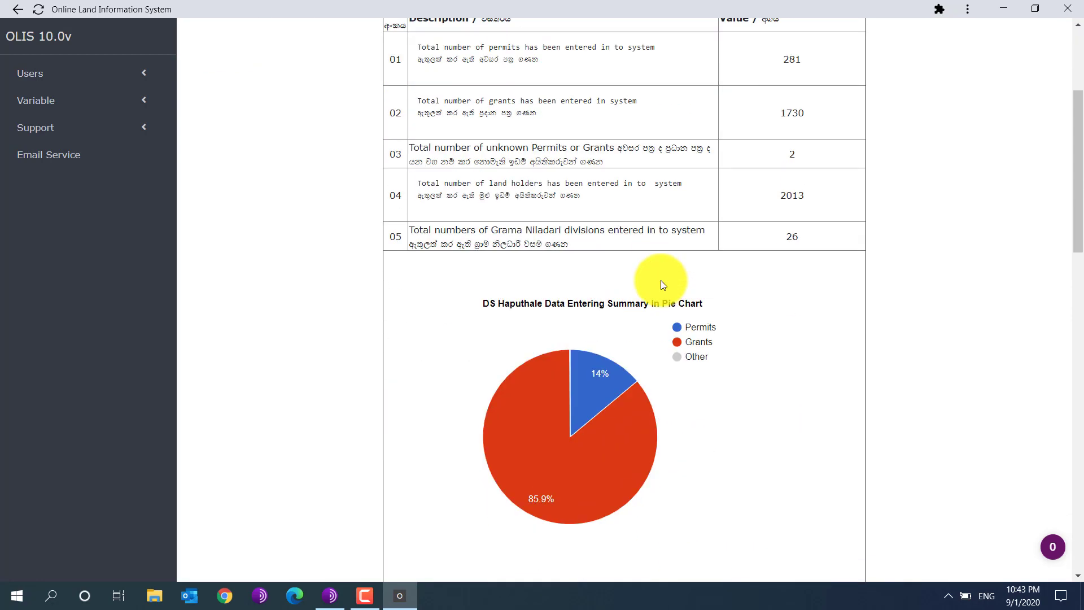
scroll(662, 283, down, 15)
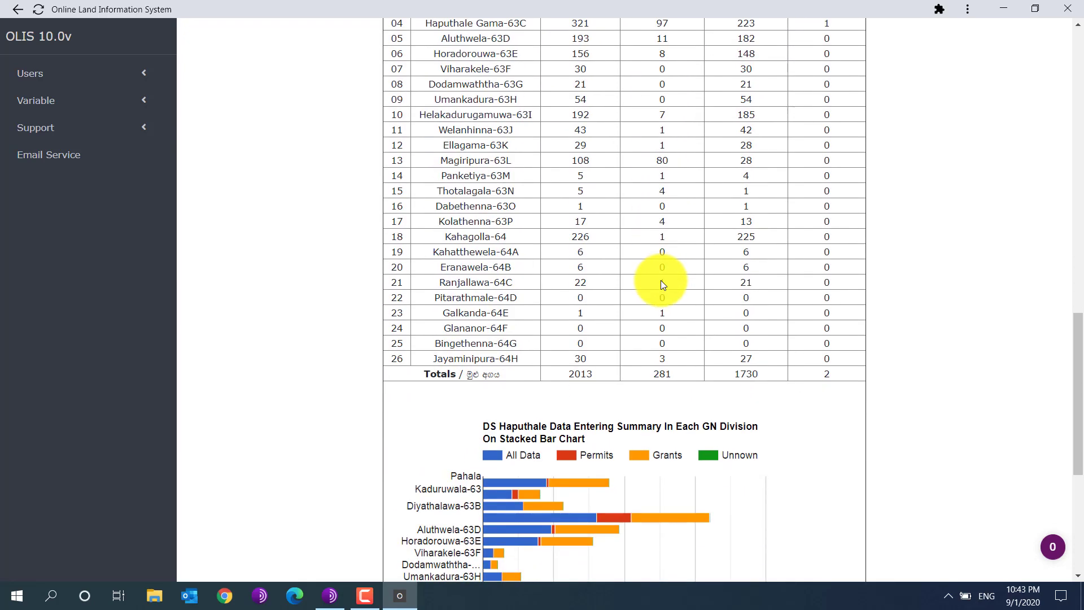
scroll(662, 284, down, 5)
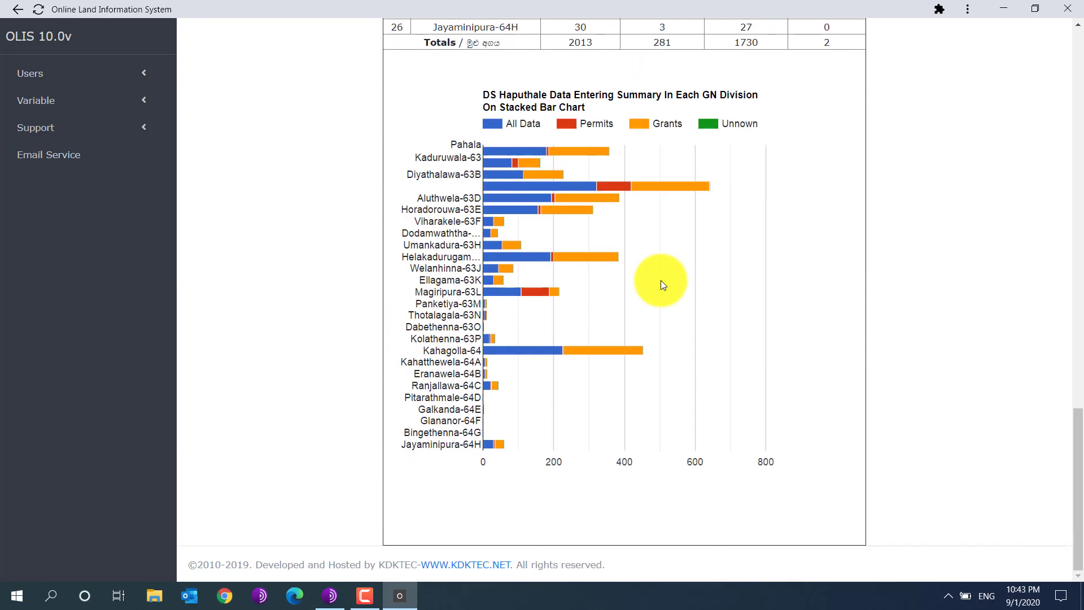
scroll(661, 280, up, 20)
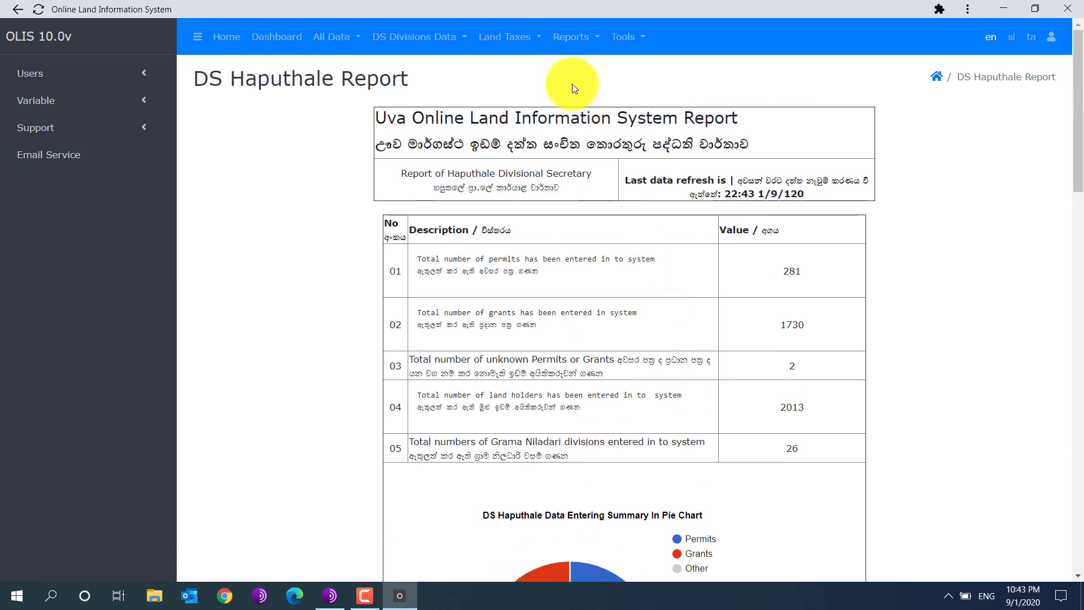
Step: Open the Data Entry Count of Haputhale DS Division by Month report under Badulla District and look over its monthly table
click(571, 35)
mouse_move(629, 137)
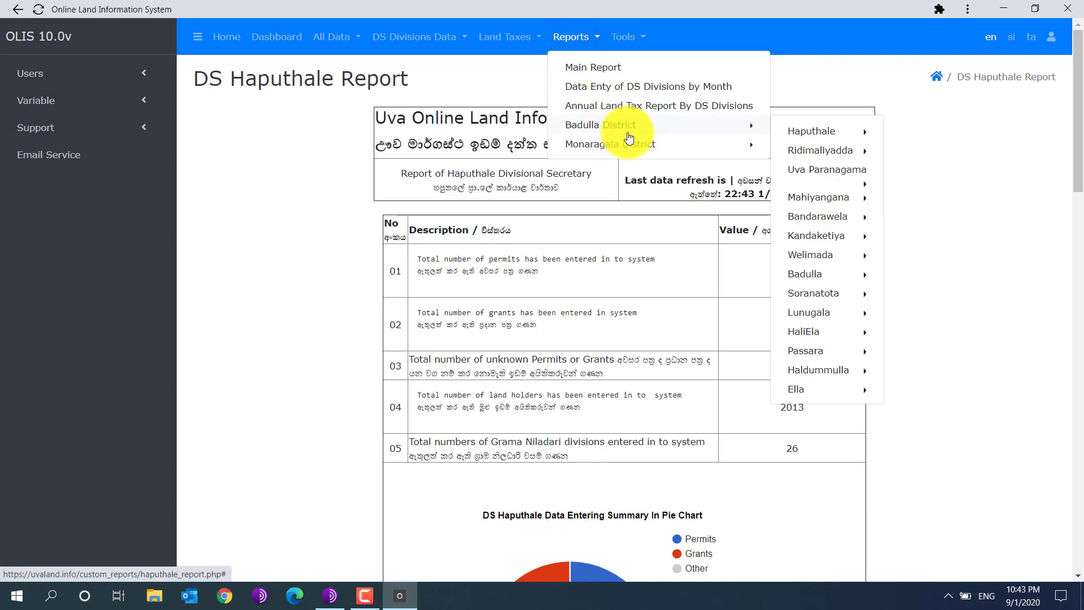
mouse_move(764, 126)
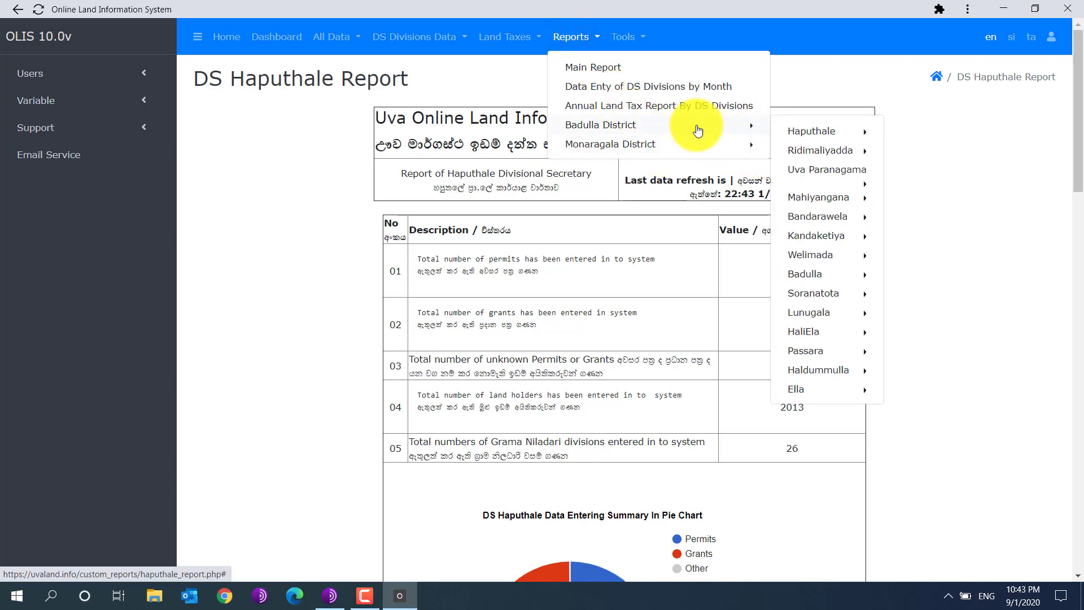
mouse_move(822, 136)
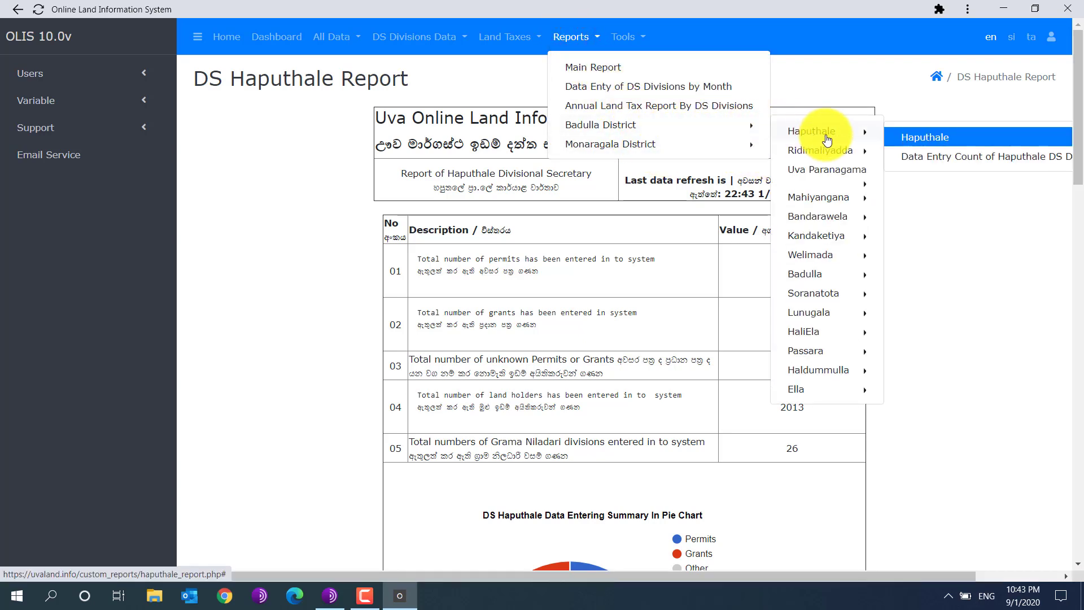
click(971, 162)
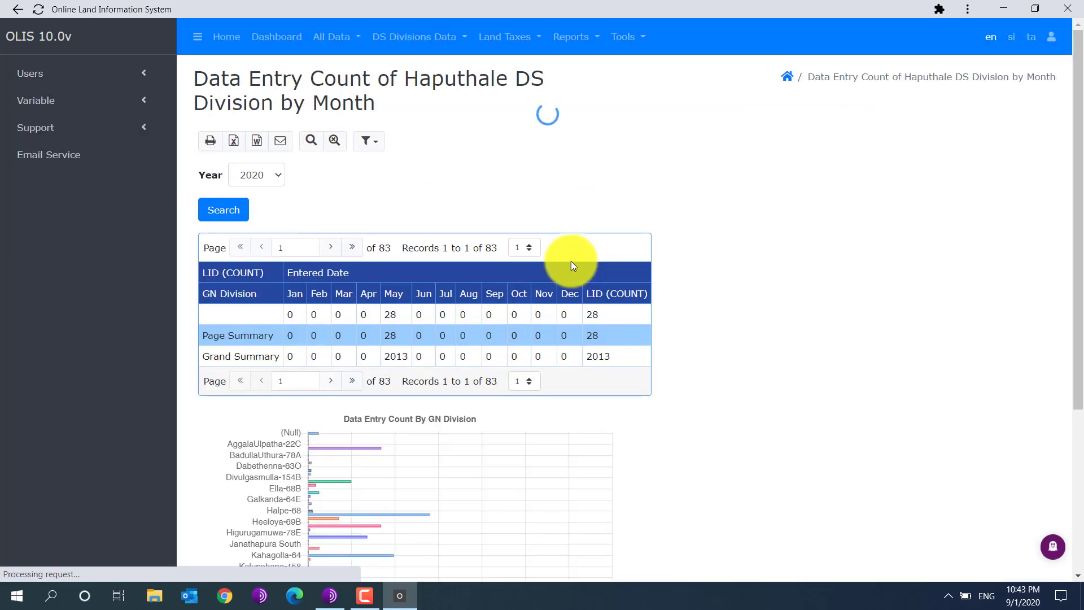
scroll(700, 300, down, 4)
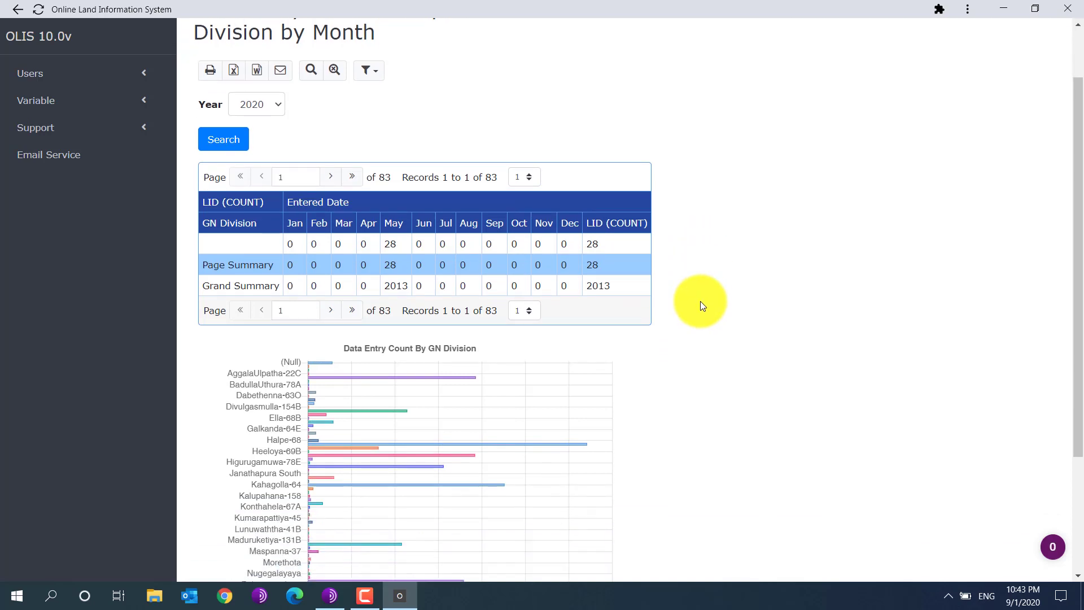
scroll(701, 300, up, 3)
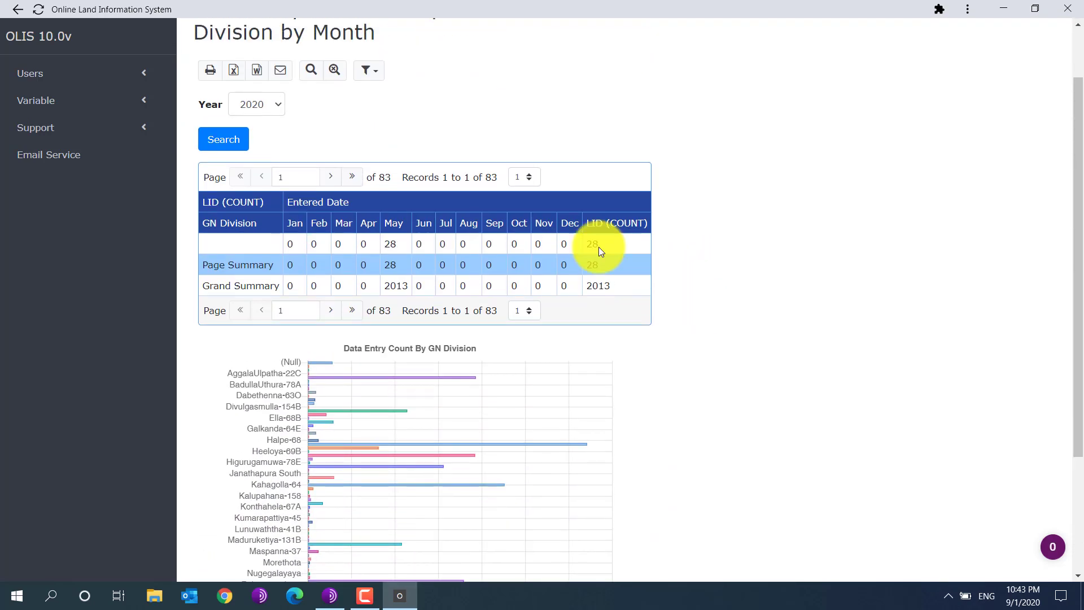
Step: Set the report's page size to 5 records and look over the monthly counts and the chart by GN division
click(531, 175)
click(528, 213)
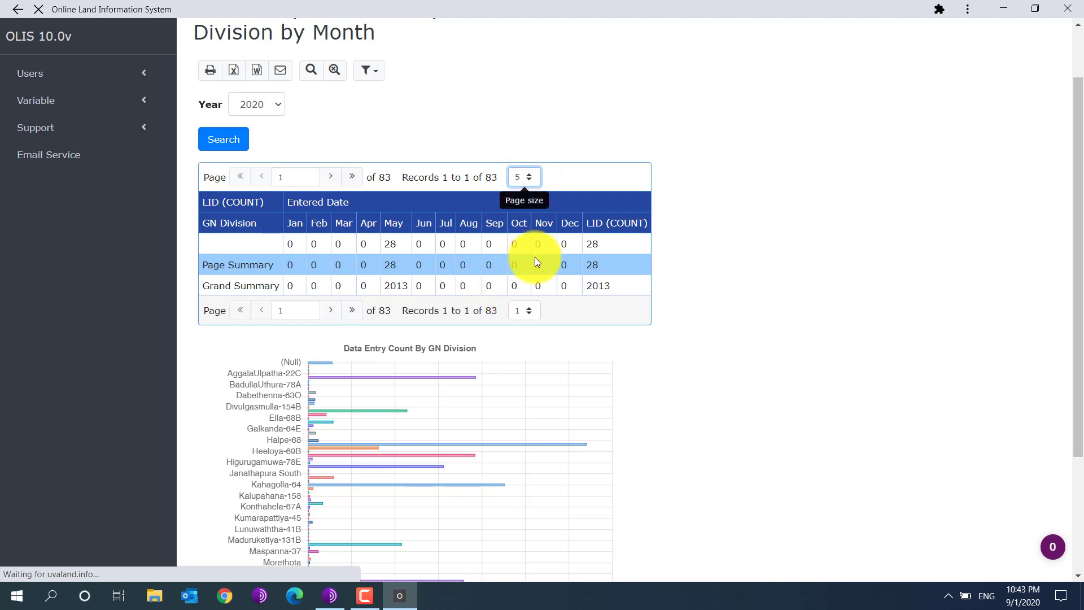
scroll(519, 279, down, 3)
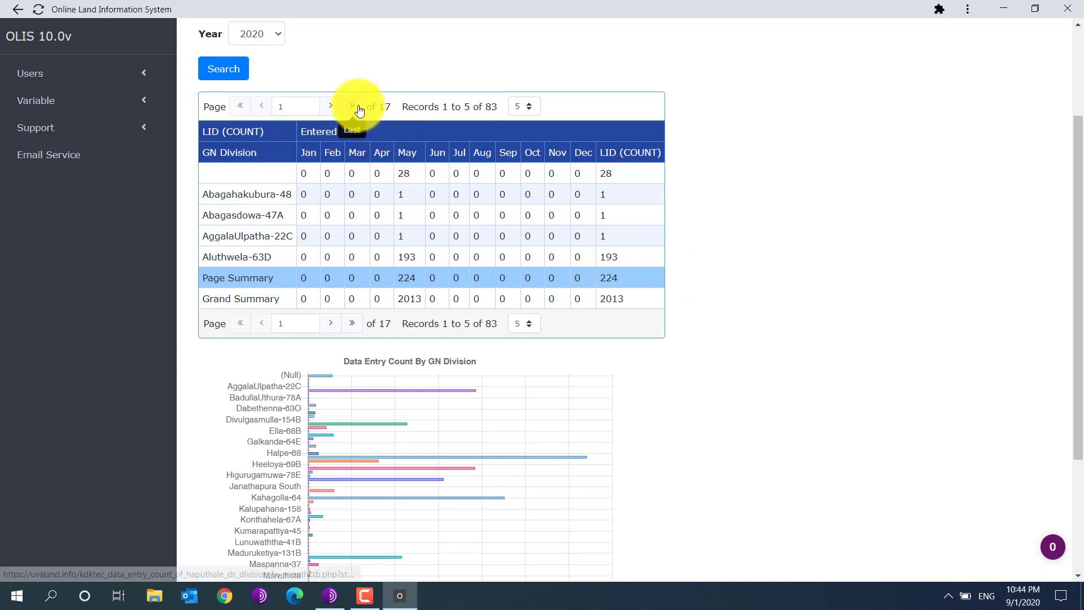
scroll(598, 251, down, 3)
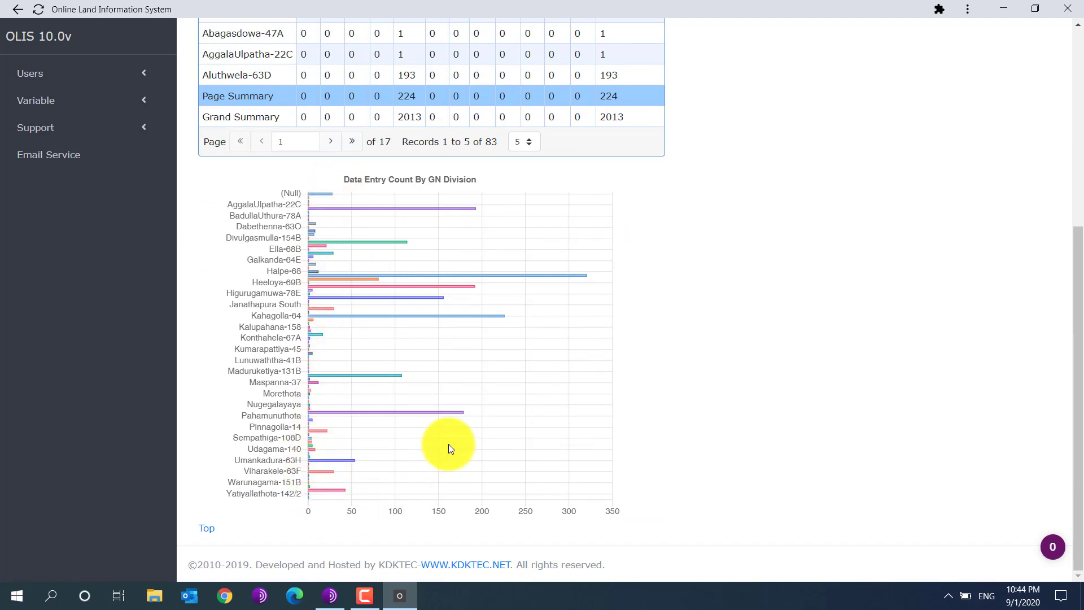
scroll(449, 443, up, 5)
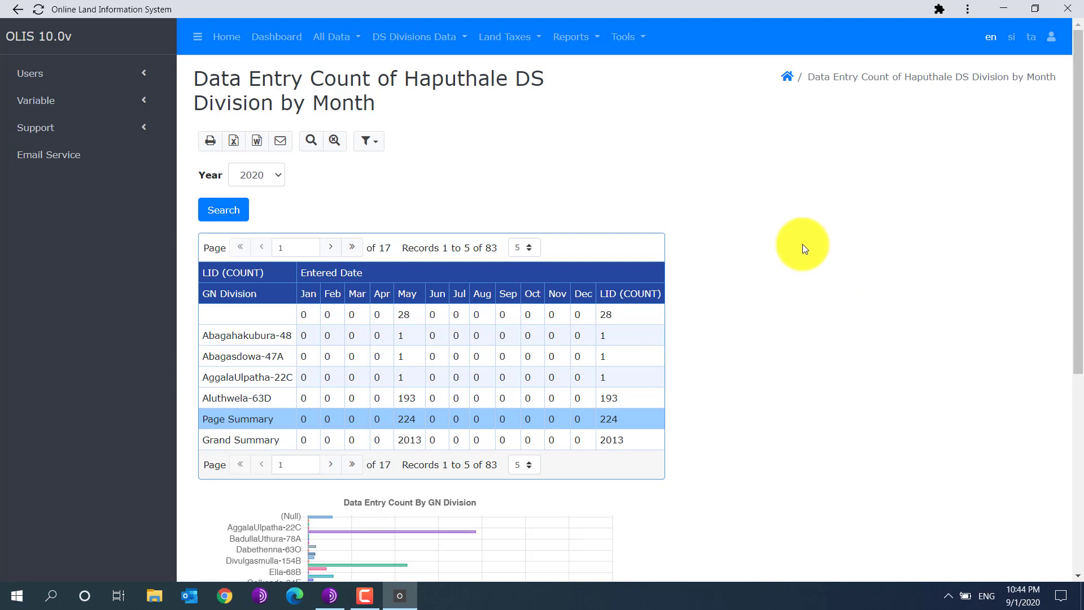
Step: Check the available tools, Smart Form Maker and Smart Reports, without opening either one
click(629, 37)
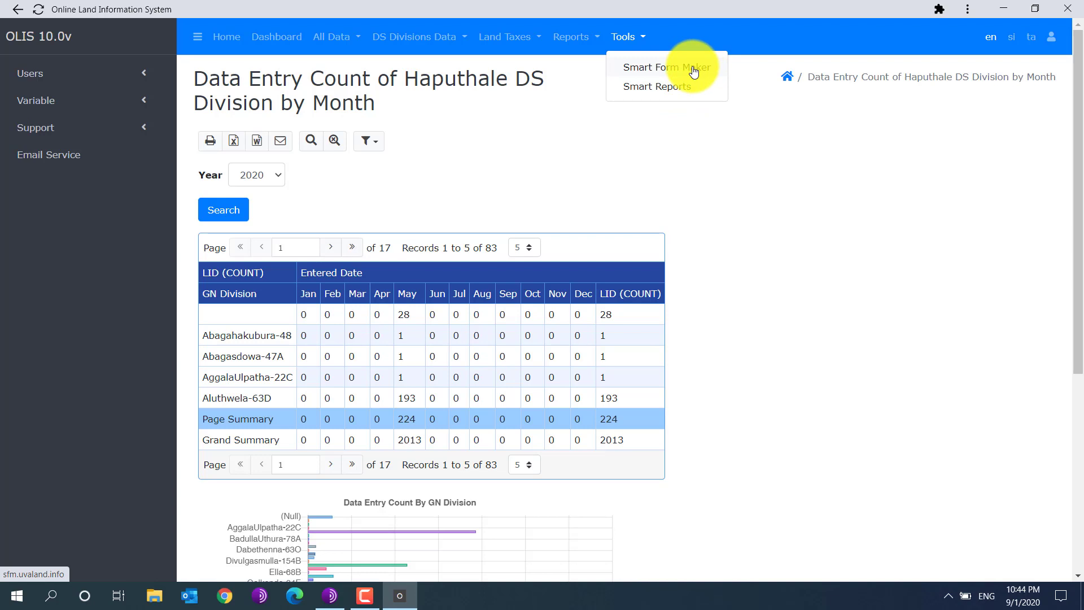
click(757, 204)
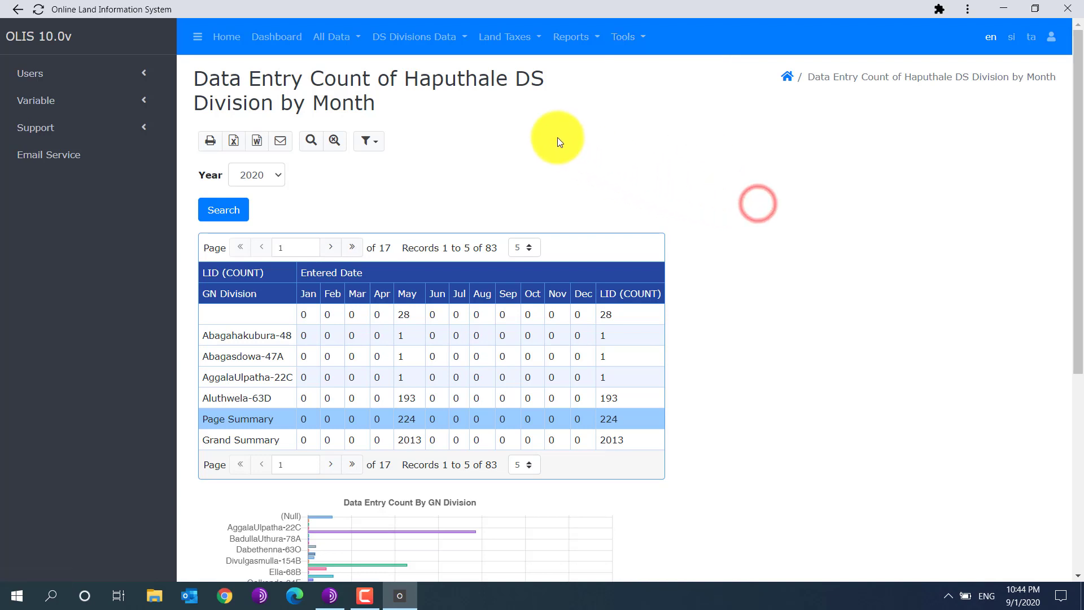
Step: Return to the Home page and highlight the support e-mail address and the support hotline number
click(231, 36)
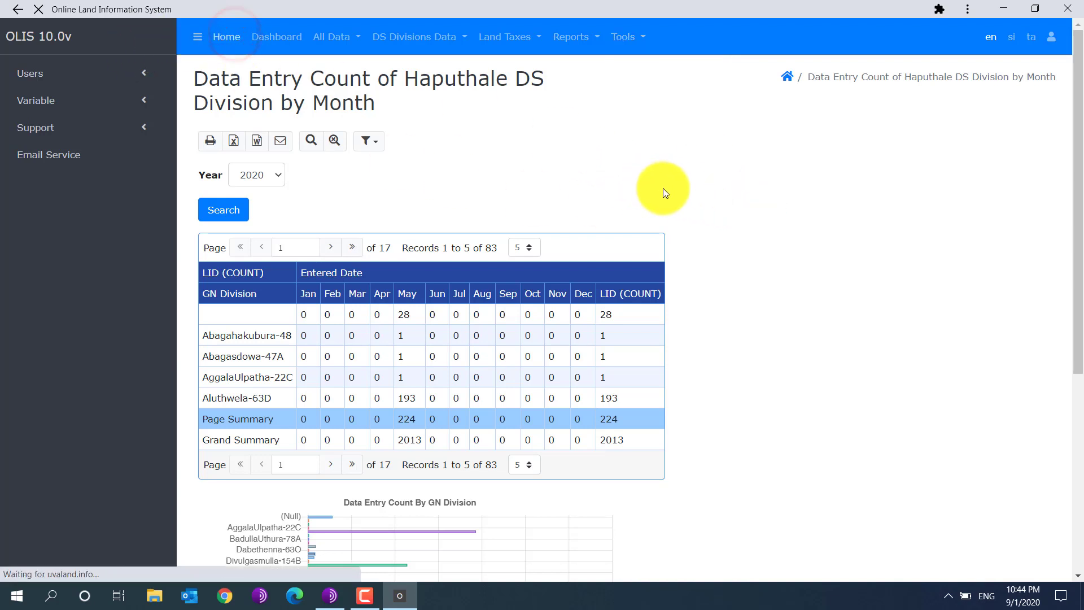
click(363, 596)
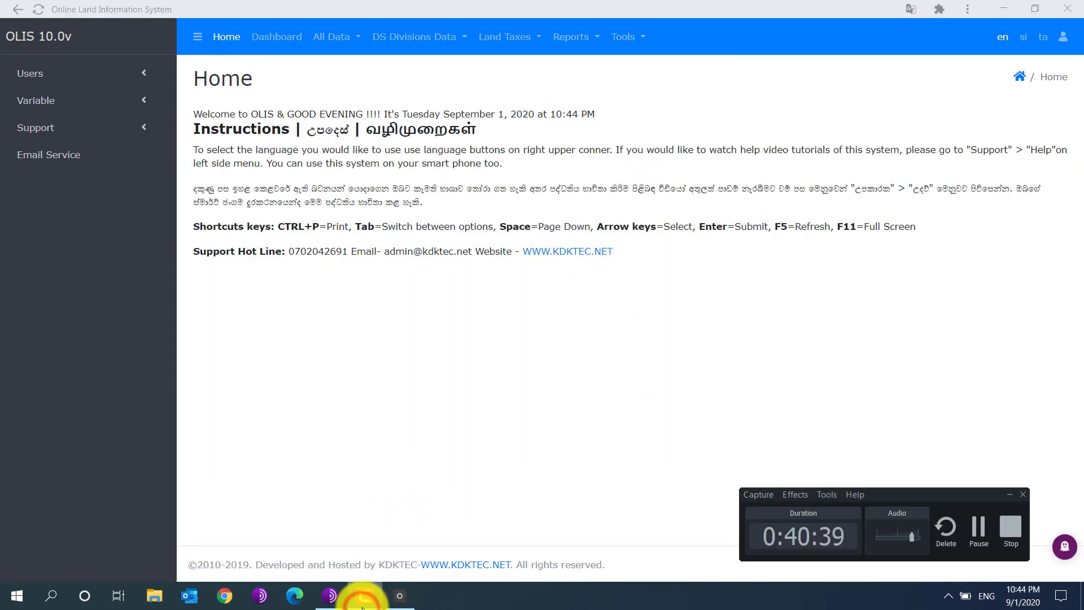
click(363, 599)
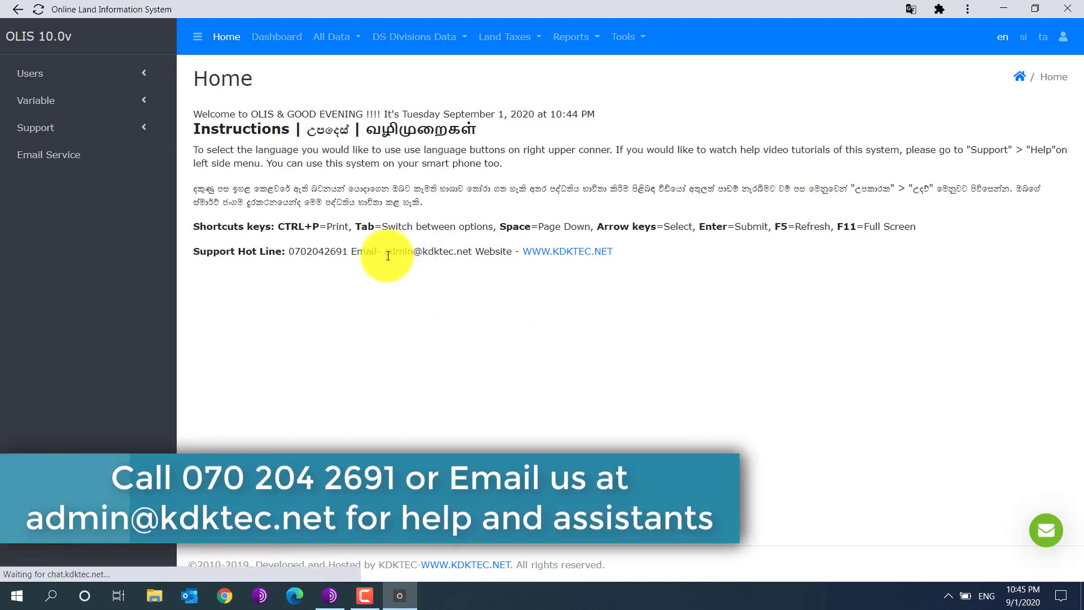
drag(385, 252, 477, 265)
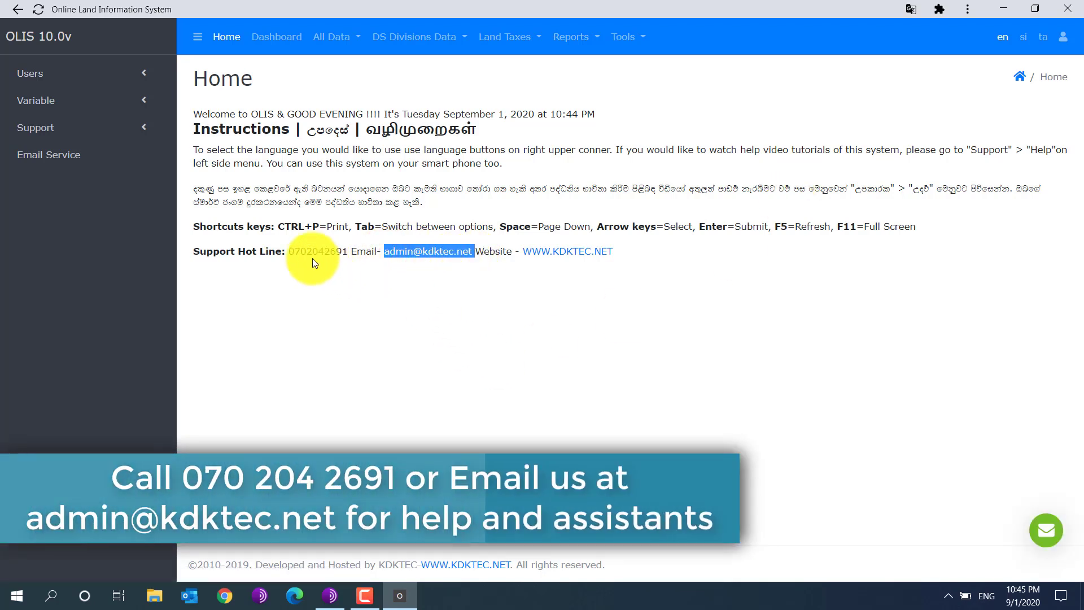
drag(289, 252, 347, 252)
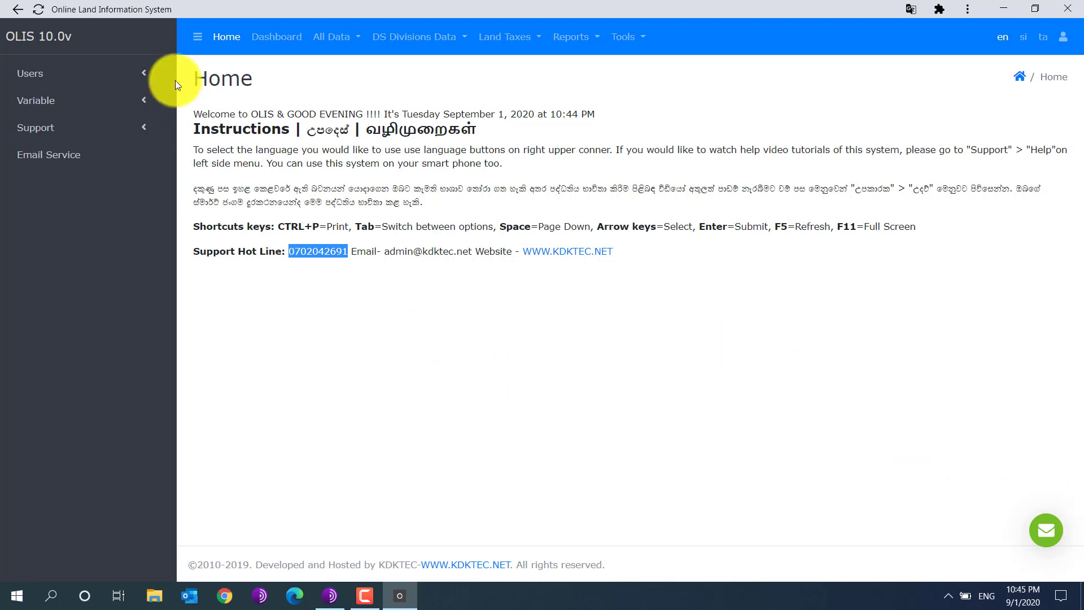
Step: Open the support Leave Message form, go through its Name, Email, Company and Question fields, and close it without sending
click(1039, 526)
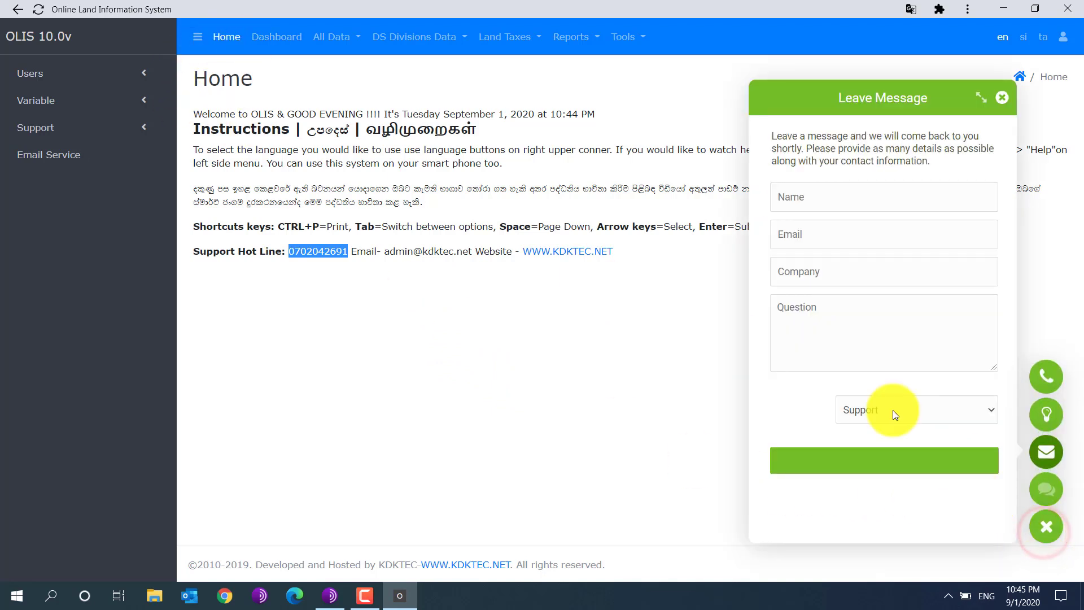
click(811, 198)
click(824, 237)
click(828, 277)
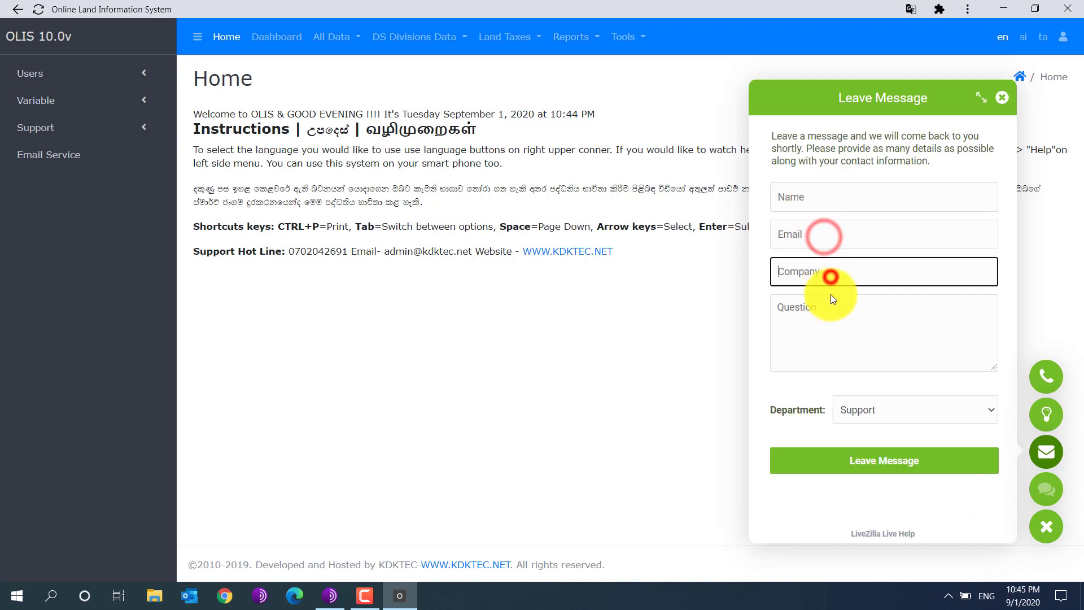
click(836, 322)
click(1003, 104)
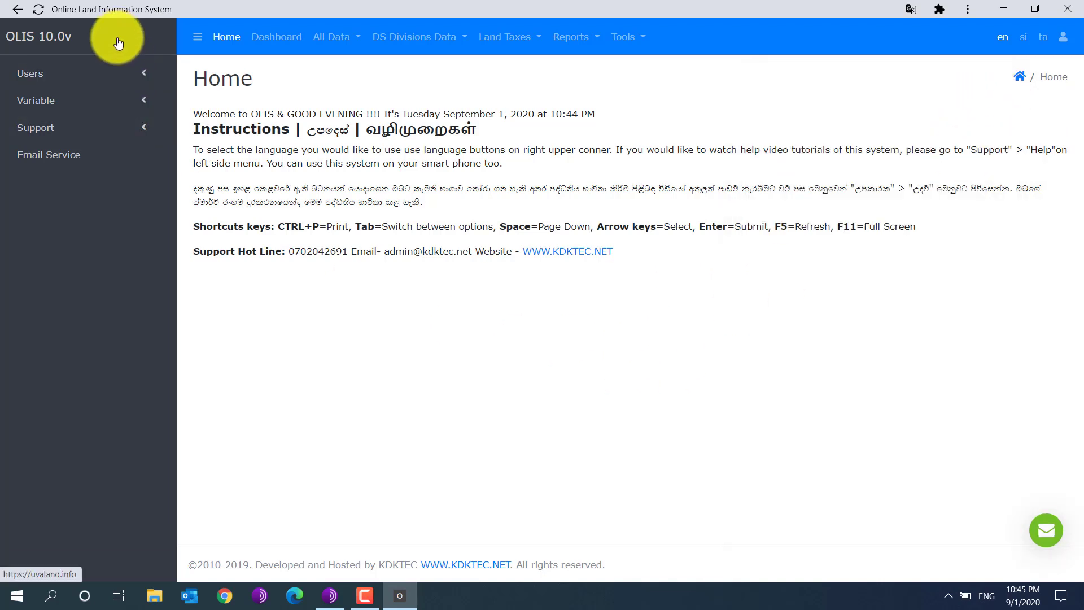
Step: Show the Administrator account's Logout option and close it while staying logged in
click(1064, 36)
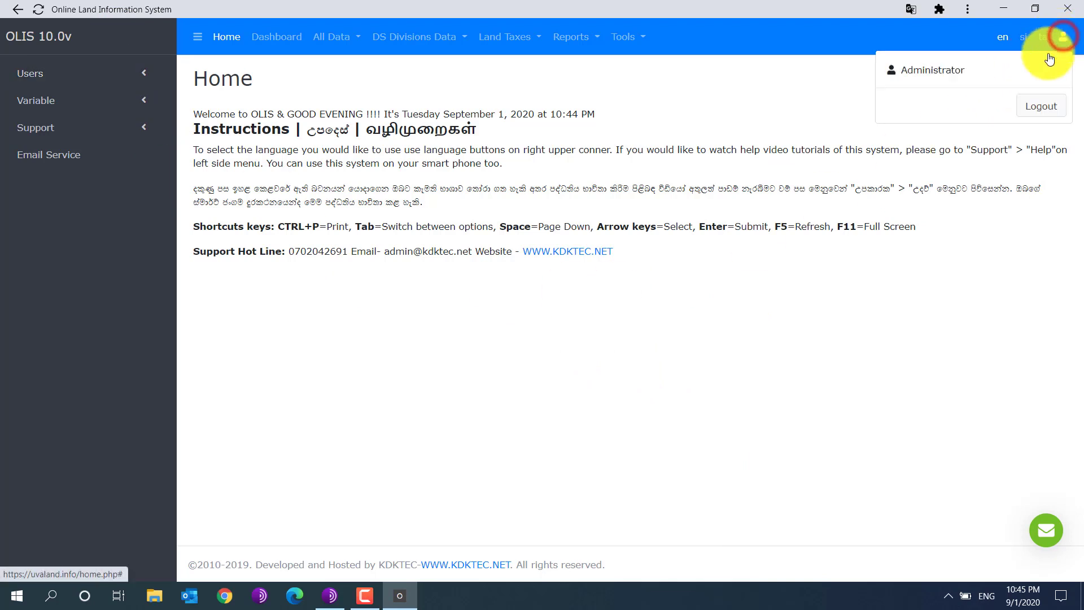
click(495, 400)
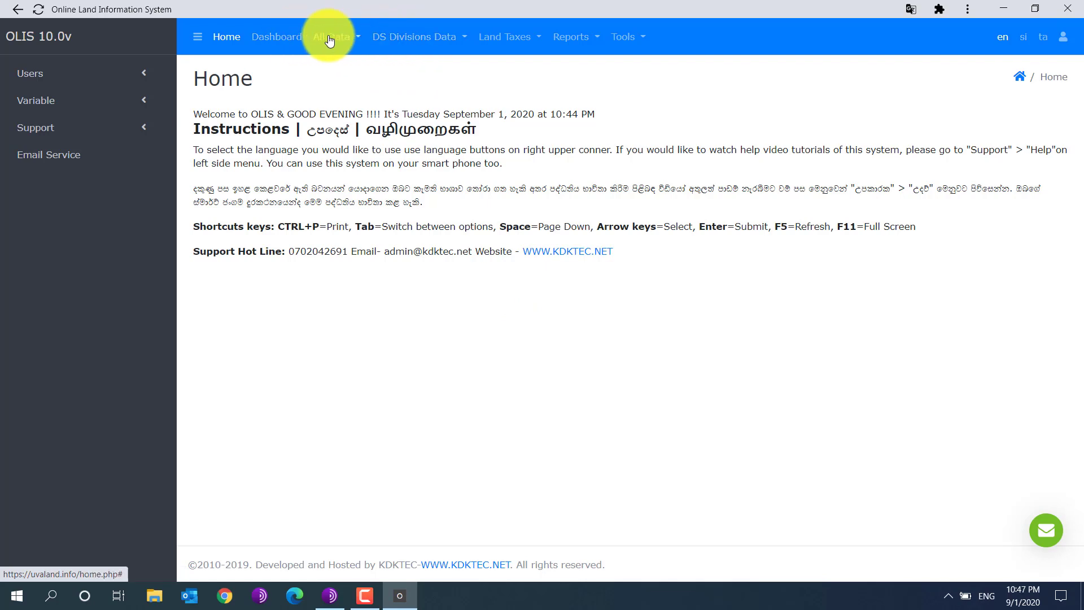
Step: Review the Dashboard's data entry and annual land tax charts by DS division and return to the Home page
click(302, 37)
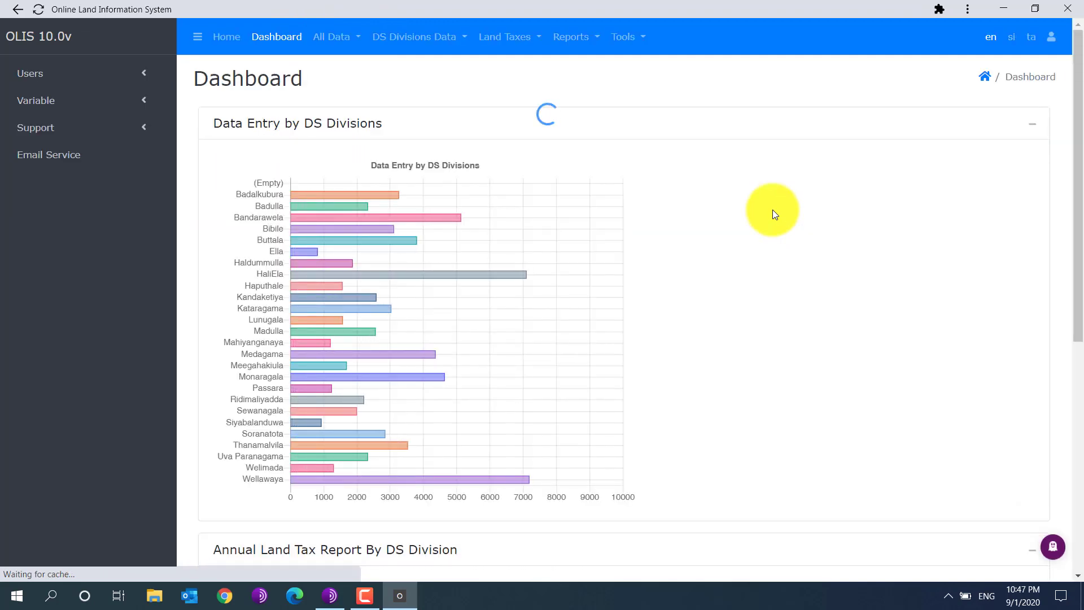
scroll(771, 283, down, 7)
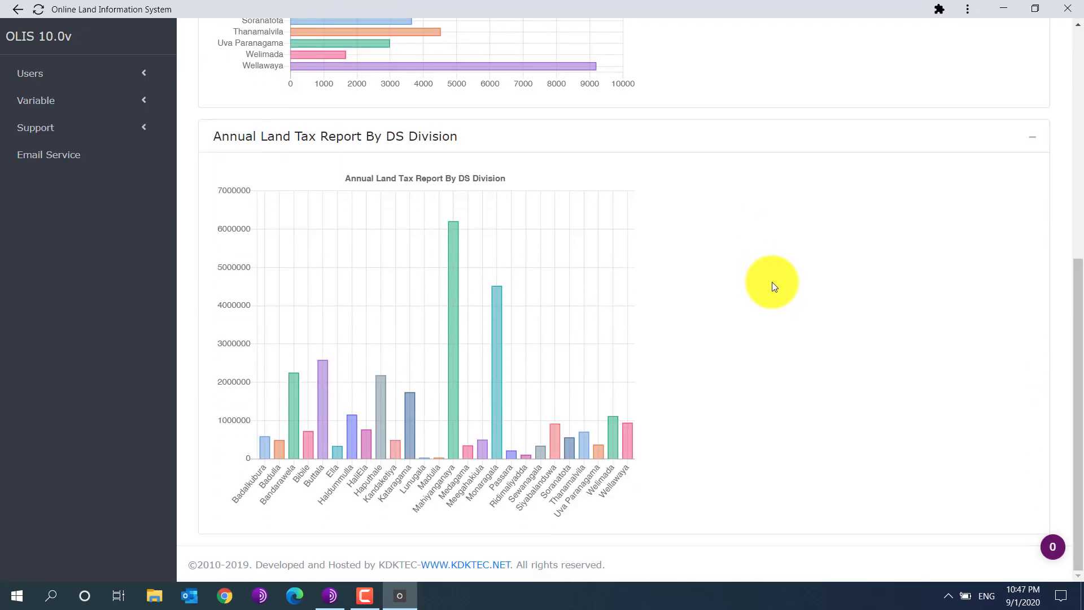
scroll(772, 282, up, 7)
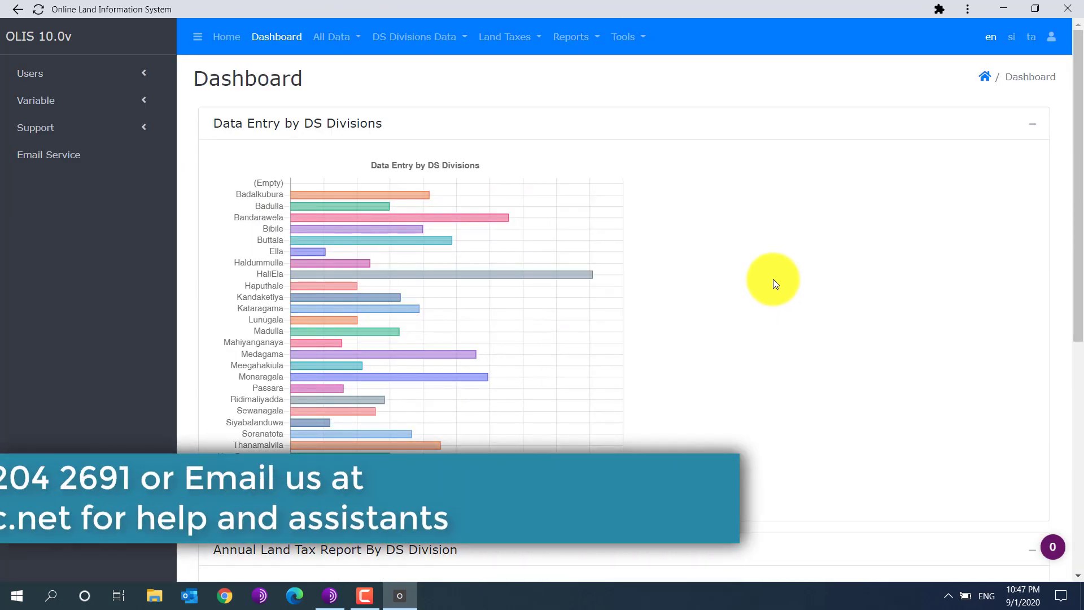
click(226, 36)
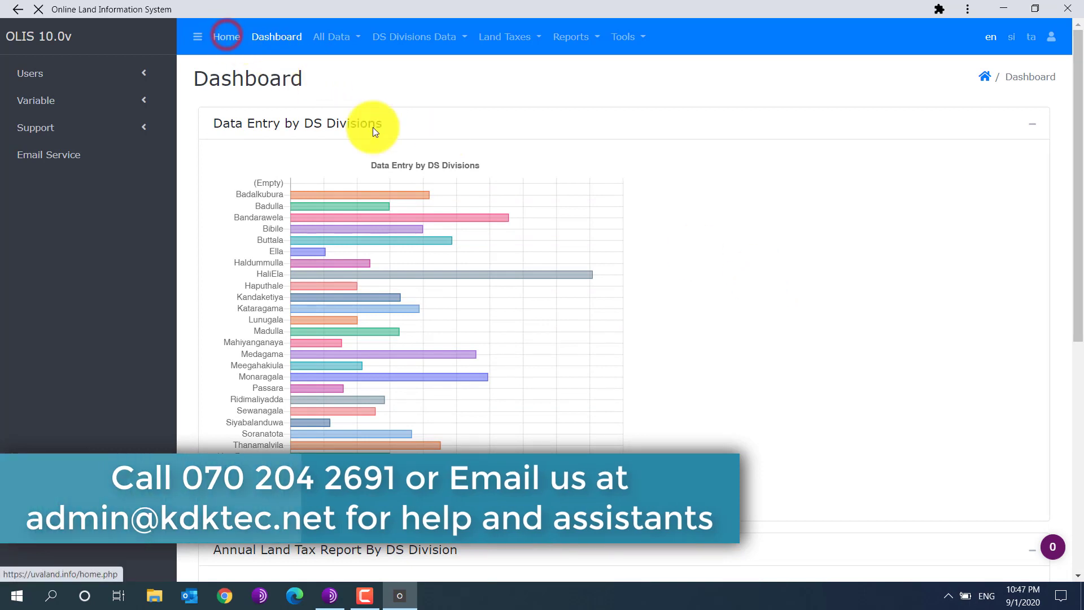